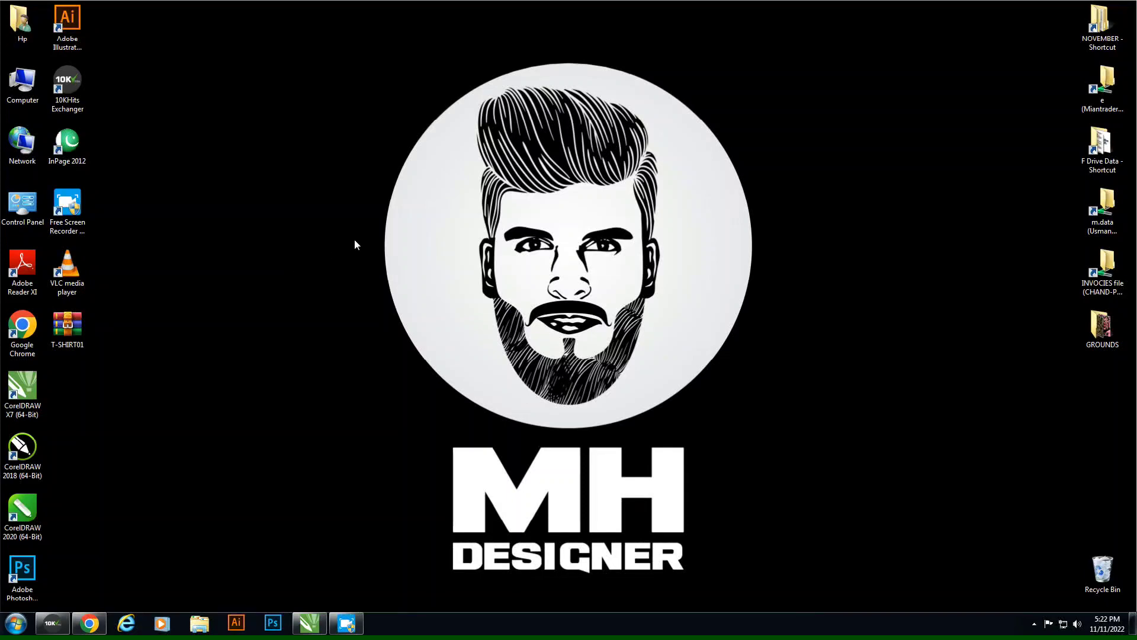
Step: Refresh the desktop from its right-click menu
{"action": "right_click", "coordinate": [343, 217]}
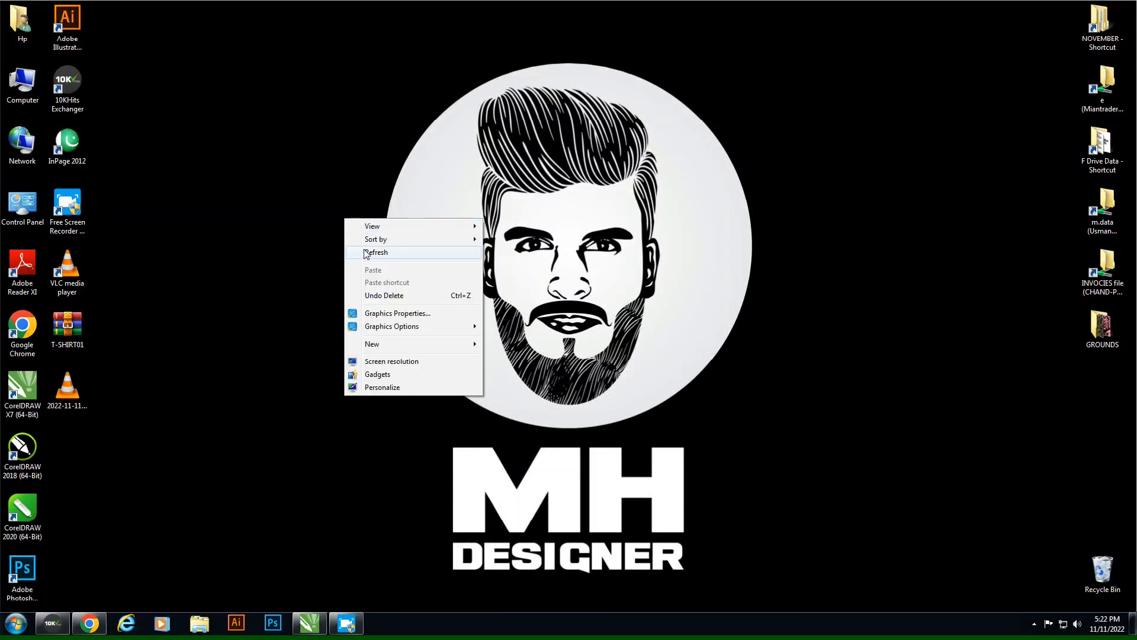
{"action": "left_click", "coordinate": [363, 250]}
{"action": "right_click", "coordinate": [288, 205]}
{"action": "left_click", "coordinate": [301, 238]}
{"action": "right_click", "coordinate": [307, 230]}
{"action": "left_click", "coordinate": [333, 263]}
{"action": "right_click", "coordinate": [328, 254]}
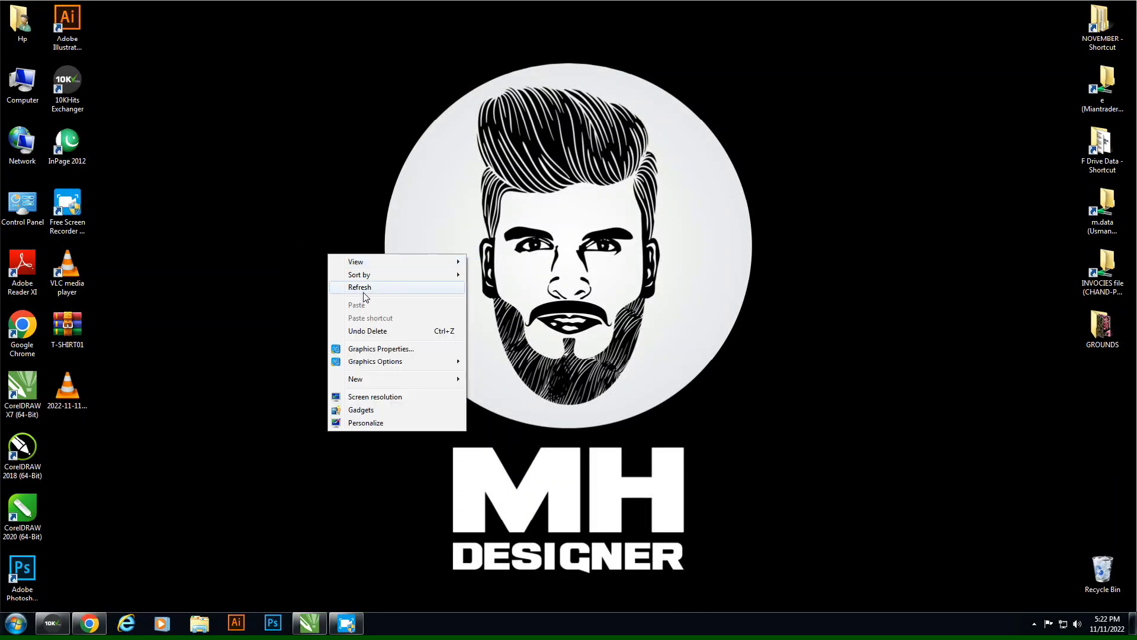
{"action": "left_click", "coordinate": [362, 288]}
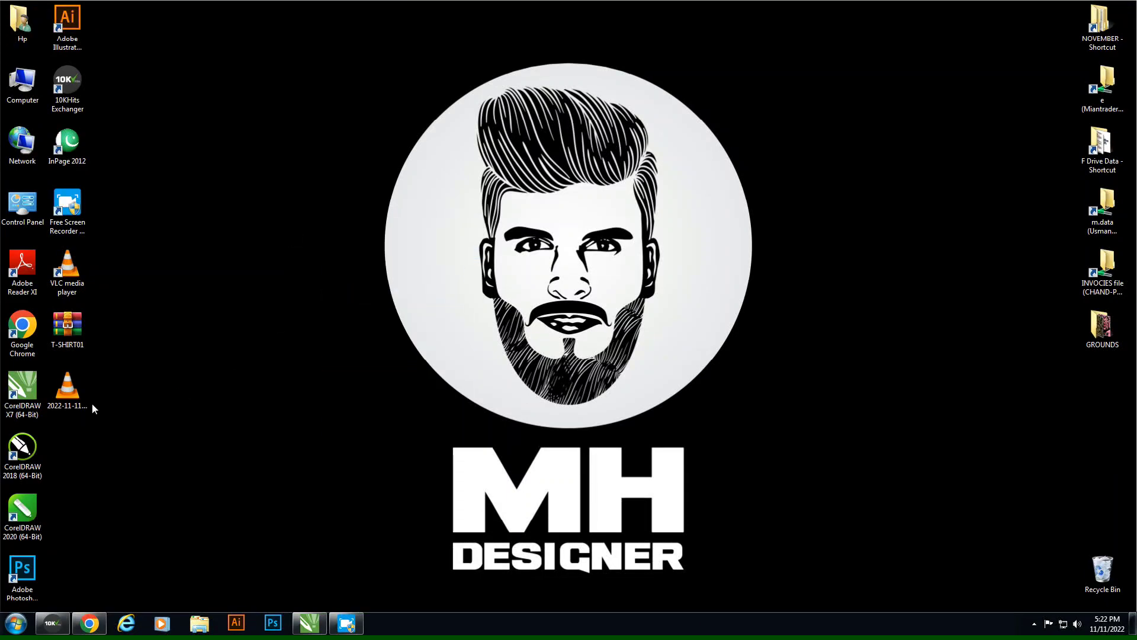
Step: Extract T-SHIRT01.rar into a T-SHIRT01 folder, open its inner folder, and launch Illustrator
{"action": "right_click", "coordinate": [82, 328]}
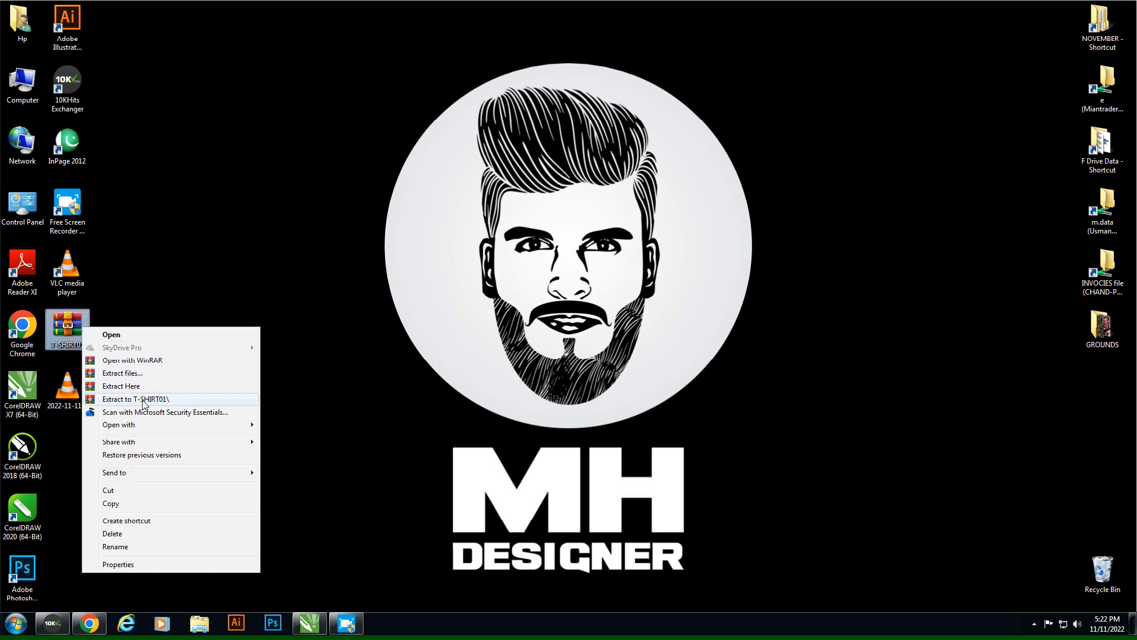
{"action": "left_click", "coordinate": [142, 400]}
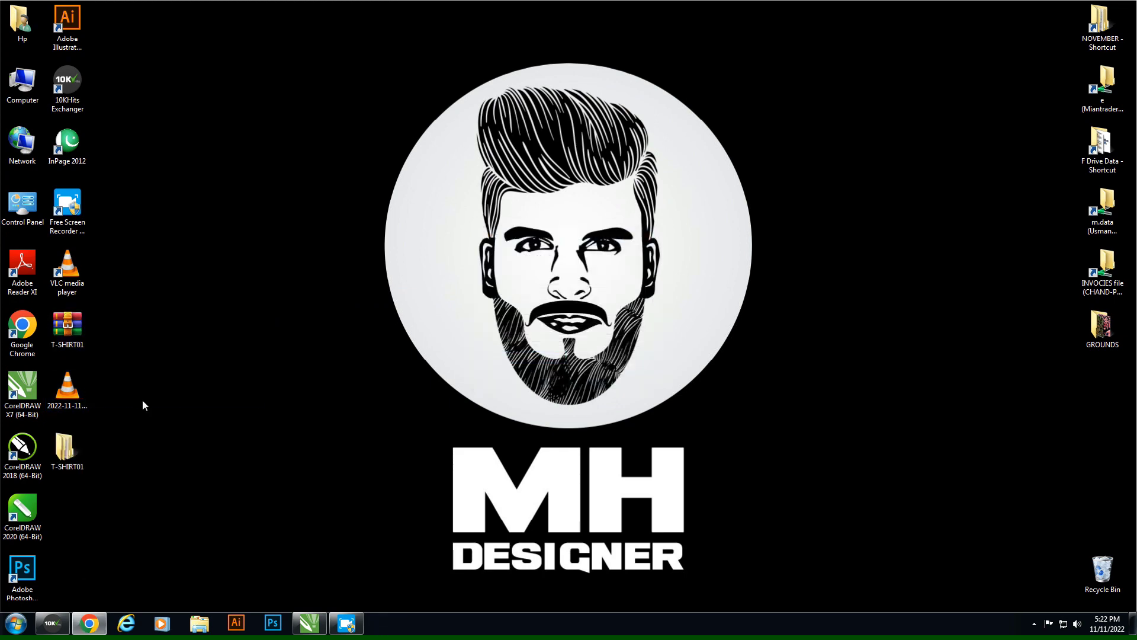
{"action": "double_click", "coordinate": [80, 450]}
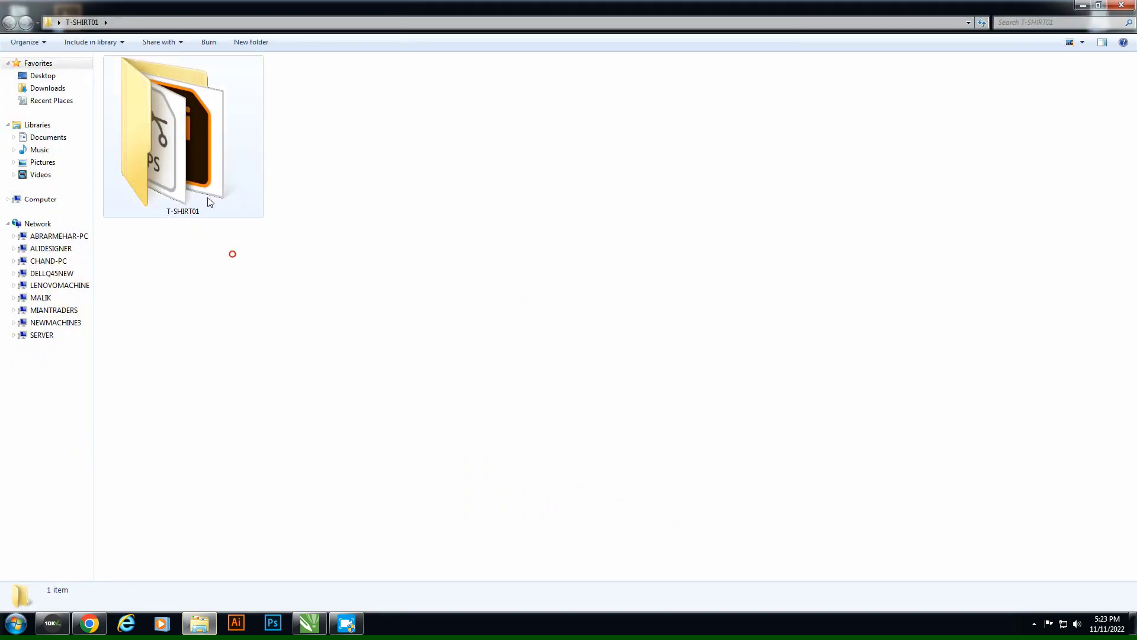
{"action": "double_click", "coordinate": [189, 160]}
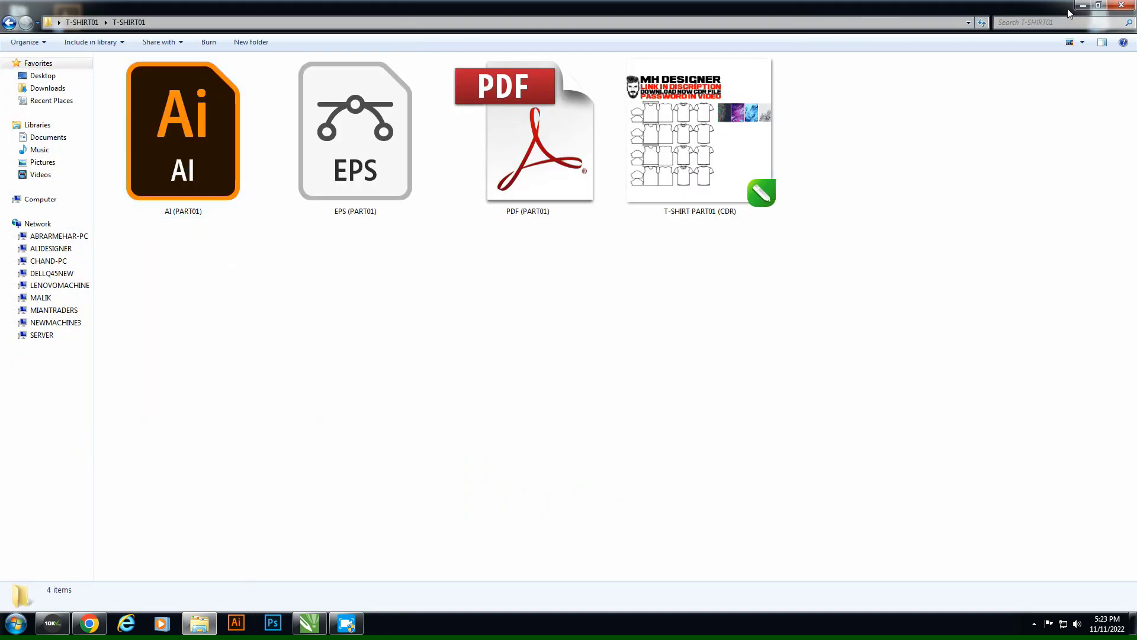
{"action": "left_click", "coordinate": [1121, 5]}
{"action": "left_click", "coordinate": [237, 621]}
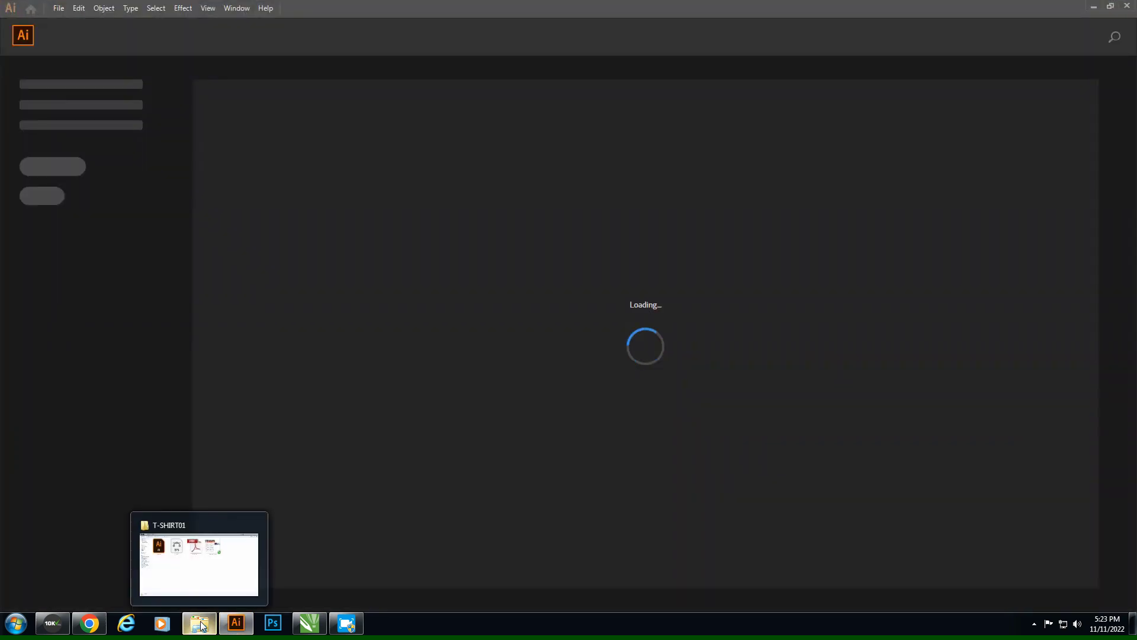
Step: Open PDF (PART01) from the T-SHIRT01 folder in Adobe Reader
{"action": "left_click", "coordinate": [201, 626]}
{"action": "left_click", "coordinate": [523, 161]}
{"action": "double_click", "coordinate": [522, 161]}
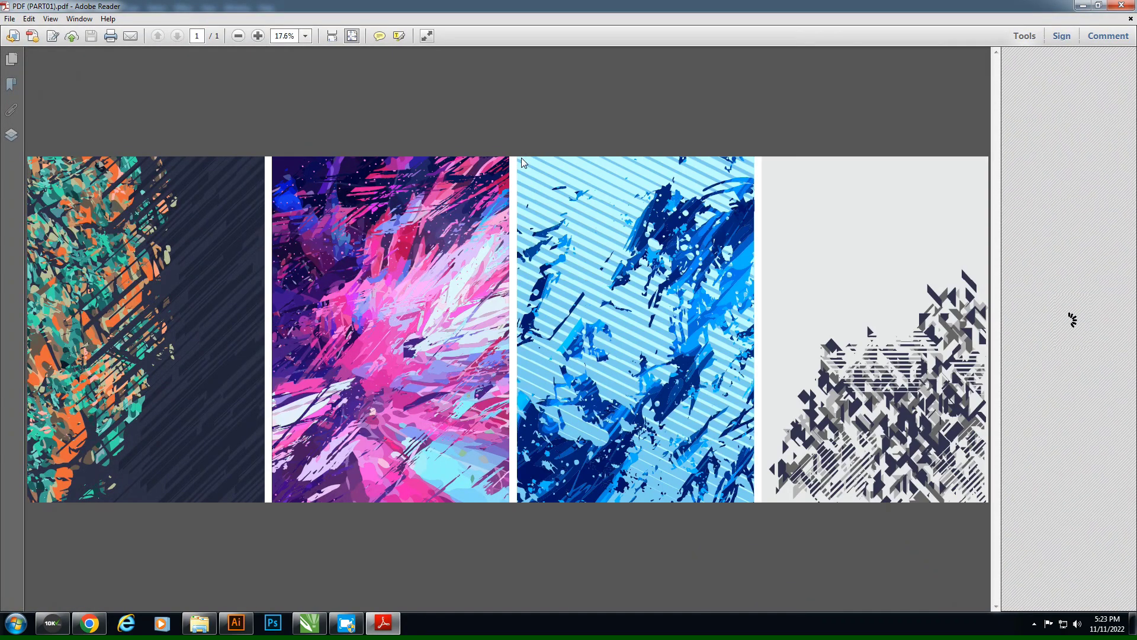
Step: Zoom in and out over the four abstract jersey artworks
{"action": "scroll", "coordinate": [97, 246], "scroll_direction": "up", "scroll_amount": 2, "text": "ctrl"}
{"action": "scroll", "coordinate": [97, 246], "scroll_direction": "up", "scroll_amount": 1, "text": "ctrl"}
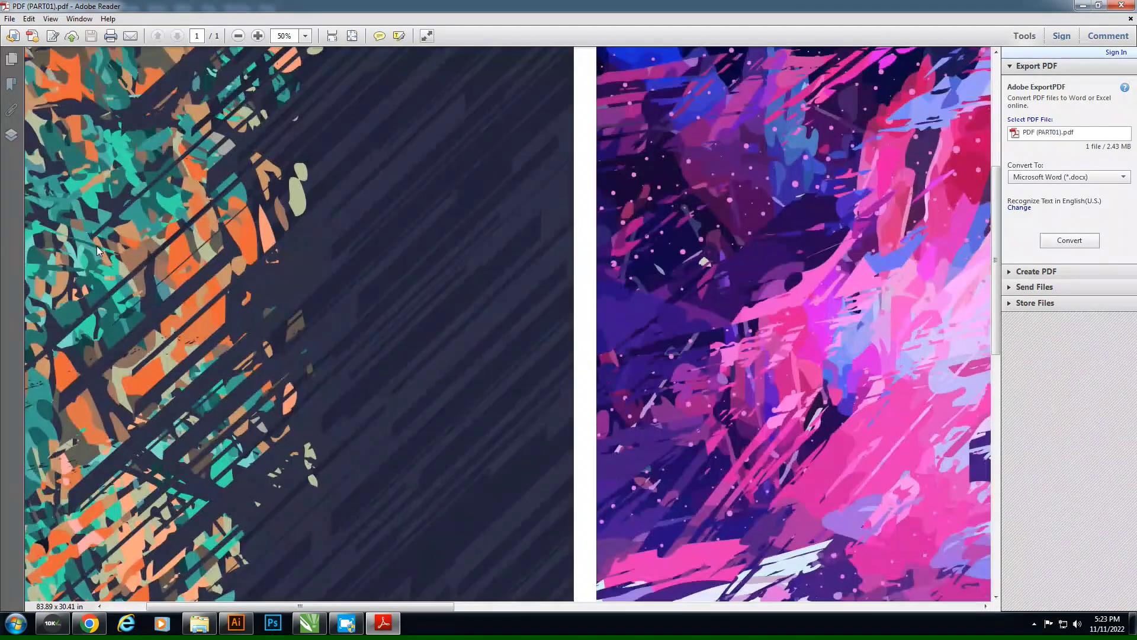
{"action": "scroll", "coordinate": [237, 266], "scroll_direction": "down", "scroll_amount": 3, "text": "ctrl"}
{"action": "scroll", "coordinate": [355, 275], "scroll_direction": "up", "scroll_amount": 4, "text": "ctrl"}
{"action": "scroll", "coordinate": [379, 276], "scroll_direction": "down", "scroll_amount": 3, "text": "ctrl"}
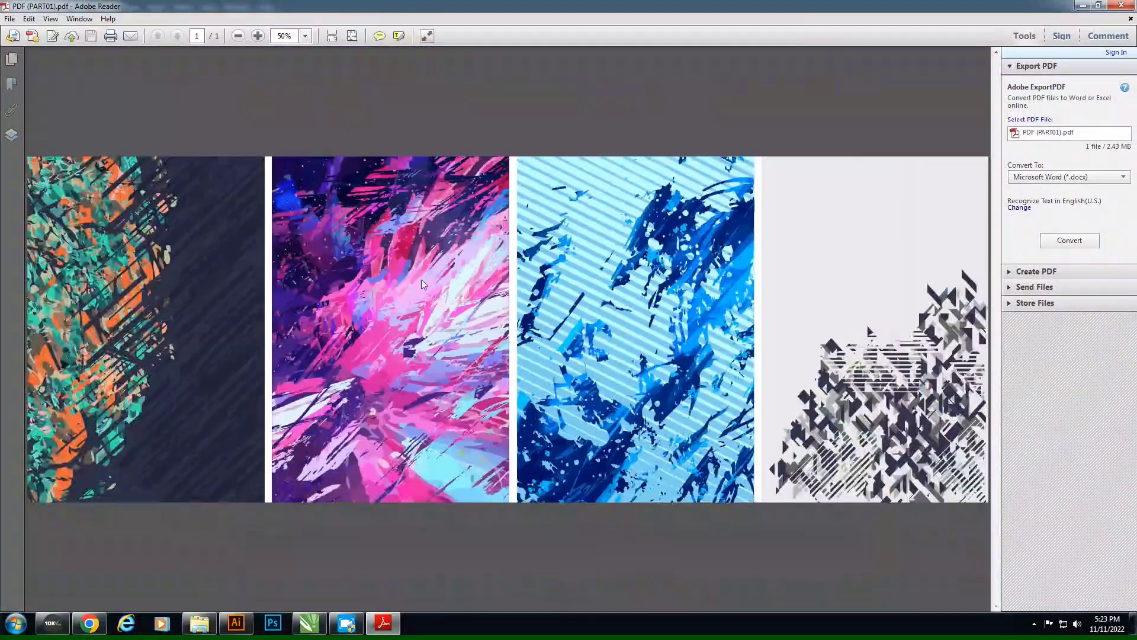
{"action": "scroll", "coordinate": [711, 284], "scroll_direction": "up", "scroll_amount": 2, "text": "ctrl"}
{"action": "scroll", "coordinate": [679, 287], "scroll_direction": "up", "scroll_amount": 2, "text": "ctrl"}
{"action": "scroll", "coordinate": [680, 287], "scroll_direction": "down", "scroll_amount": 1, "text": "ctrl"}
{"action": "scroll", "coordinate": [418, 251], "scroll_direction": "down", "scroll_amount": 2, "text": "ctrl"}
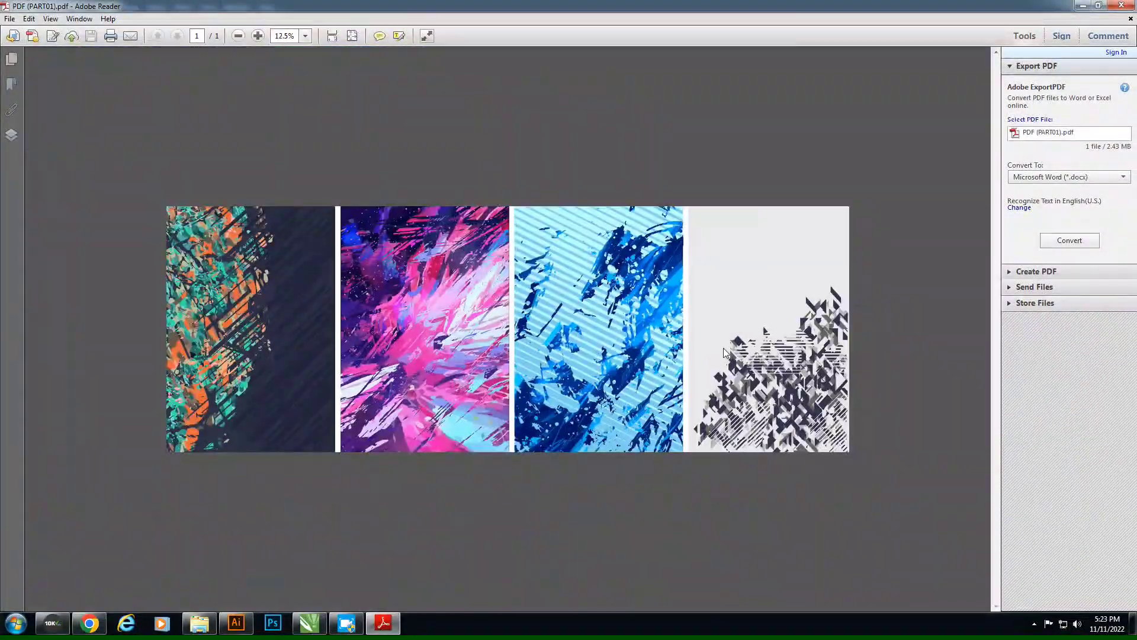
{"action": "scroll", "coordinate": [794, 409], "scroll_direction": "up", "scroll_amount": 2, "text": "ctrl"}
{"action": "scroll", "coordinate": [795, 408], "scroll_direction": "up", "scroll_amount": 1, "text": "ctrl"}
{"action": "scroll", "coordinate": [795, 409], "scroll_direction": "down", "scroll_amount": 3, "text": "ctrl"}
Step: Open AI (PART01) in Illustrator and release the pink artwork's clipping mask
{"action": "left_click", "coordinate": [1123, 9]}
{"action": "mouse_move", "coordinate": [197, 155]}
{"action": "left_mouse_down"}
{"action": "mouse_move", "coordinate": [320, 555]}
{"action": "mouse_move", "coordinate": [140, 401]}
{"action": "left_mouse_up"}
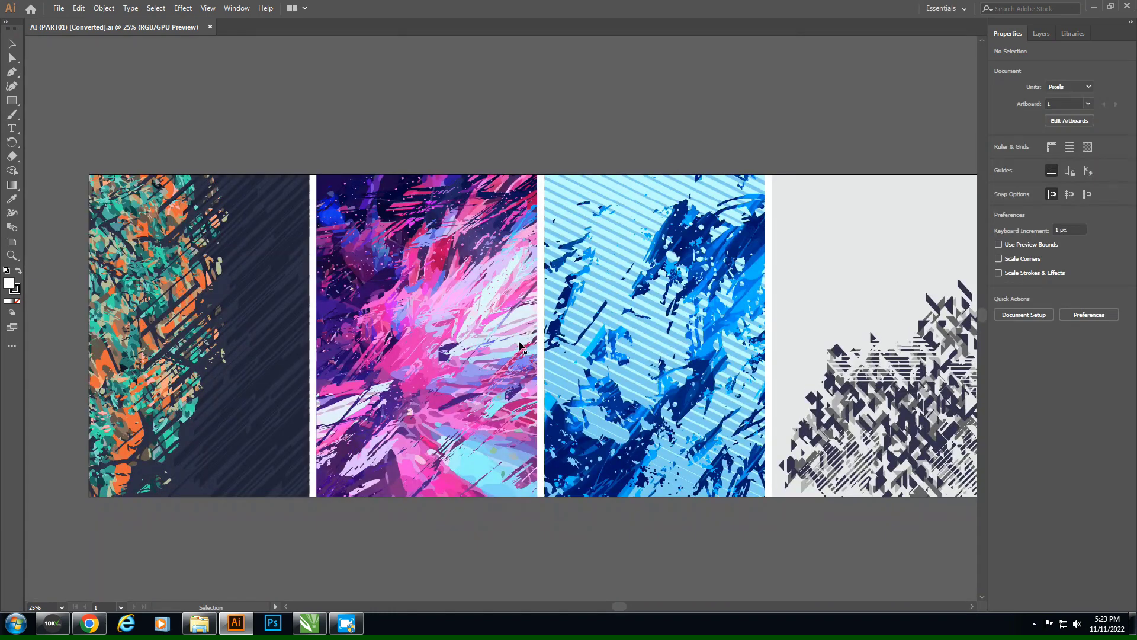
{"action": "right_click", "coordinate": [428, 274]}
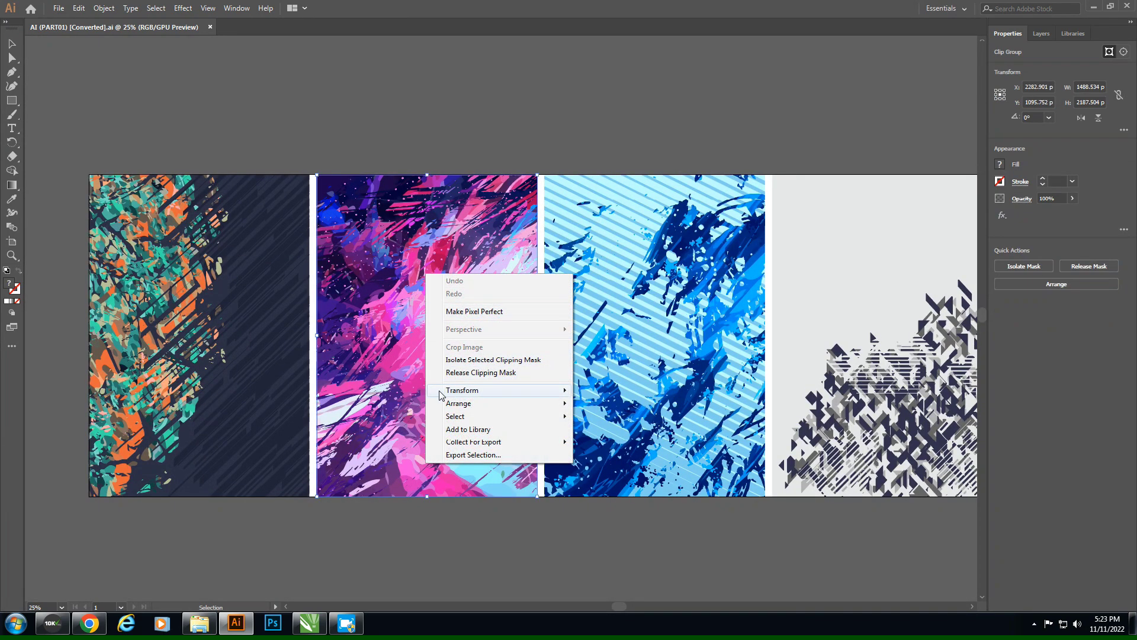
{"action": "left_click", "coordinate": [481, 372]}
Step: Delete the purple rectangle covering the artwork, then close AI (PART01) and minimize Illustrator
{"action": "left_click", "coordinate": [418, 165]}
{"action": "left_click", "coordinate": [389, 271]}
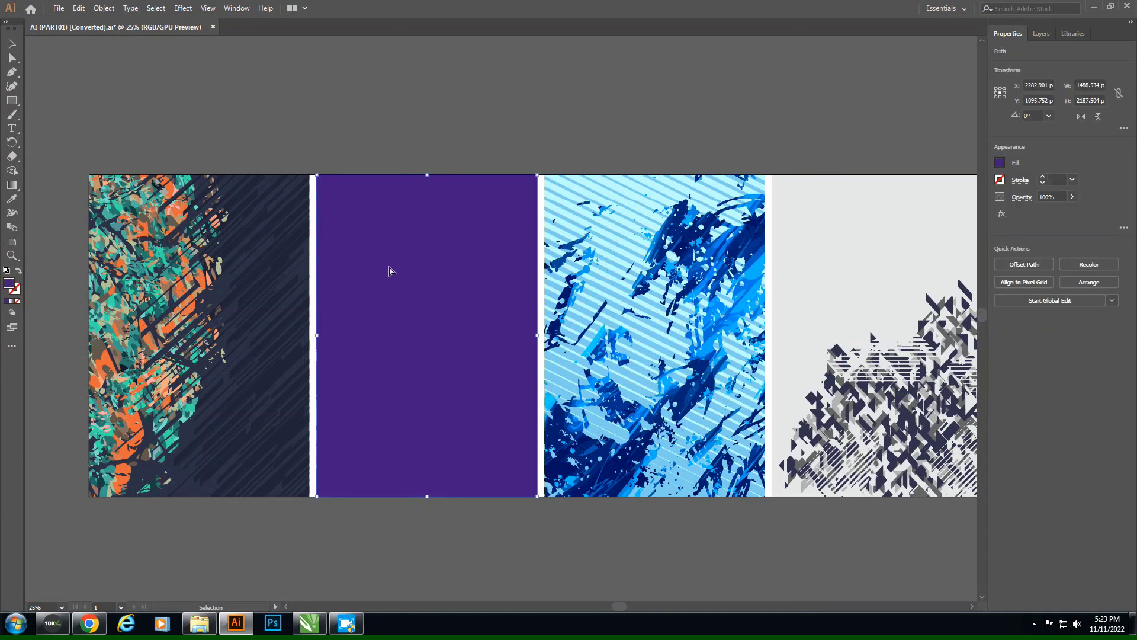
{"action": "key", "text": "Delete"}
{"action": "left_click", "coordinate": [158, 343]}
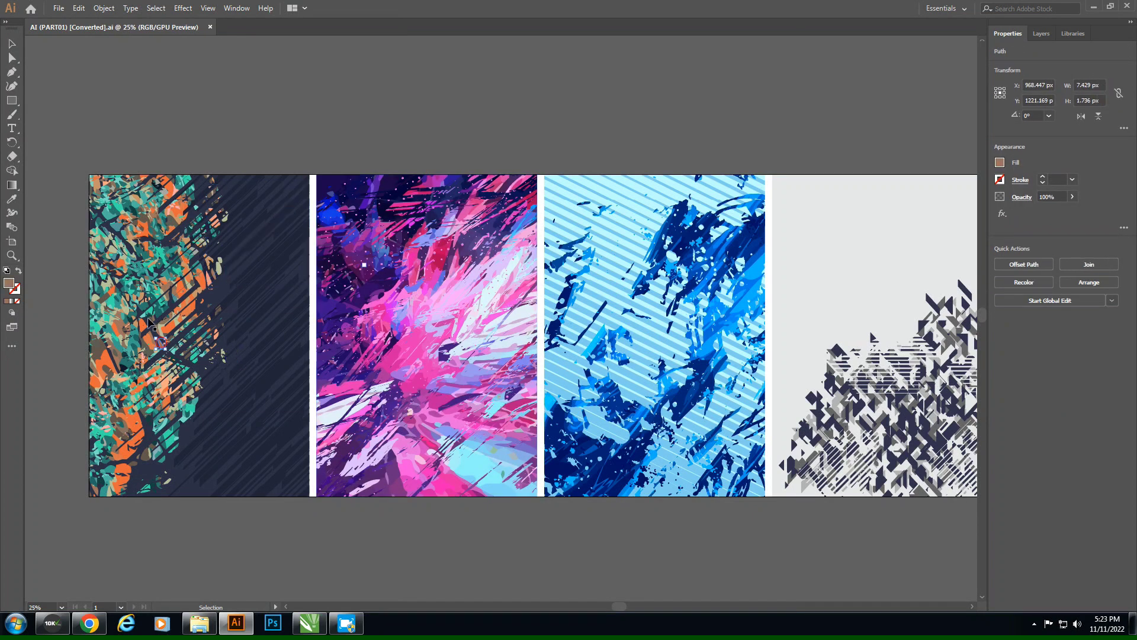
{"action": "left_click", "coordinate": [843, 314]}
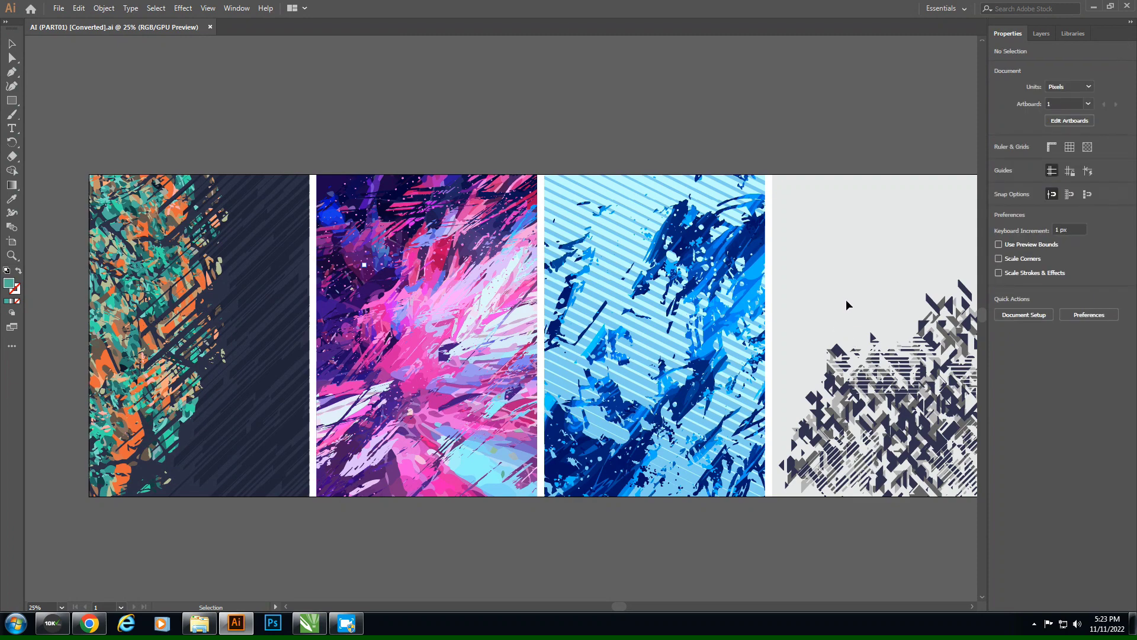
{"action": "left_click", "coordinate": [210, 30]}
{"action": "left_click", "coordinate": [1094, 7]}
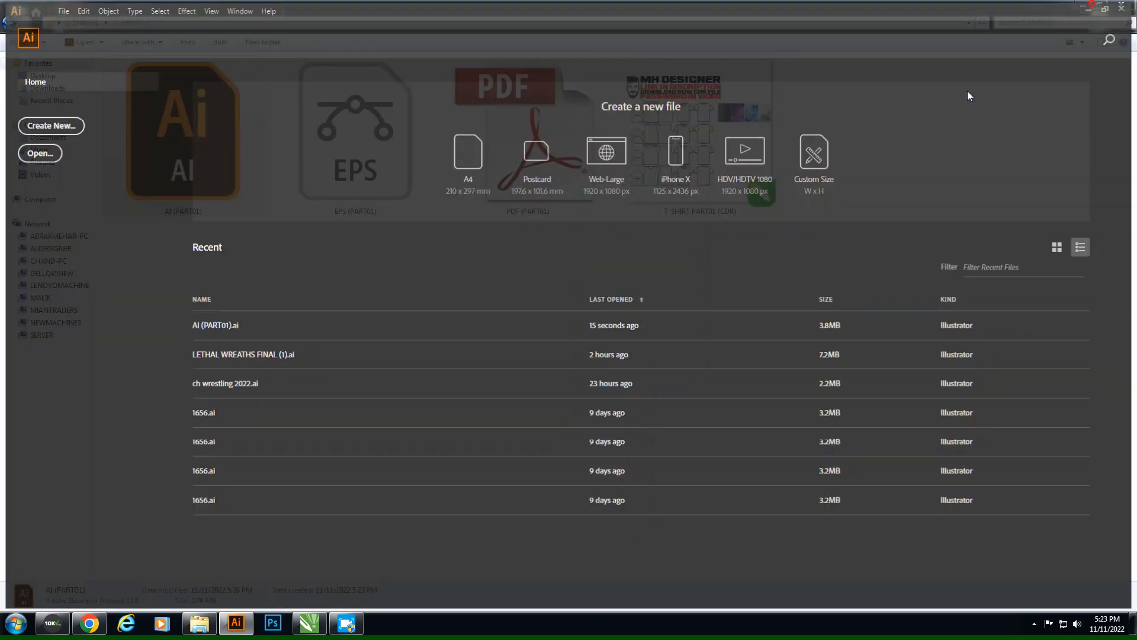
Step: Refresh the T-SHIRT01 folder and open T-SHIRT PART01 (CDR) in CorelDRAW X7
{"action": "left_click", "coordinate": [393, 292]}
{"action": "right_click", "coordinate": [389, 276]}
{"action": "right_click", "coordinate": [391, 317]}
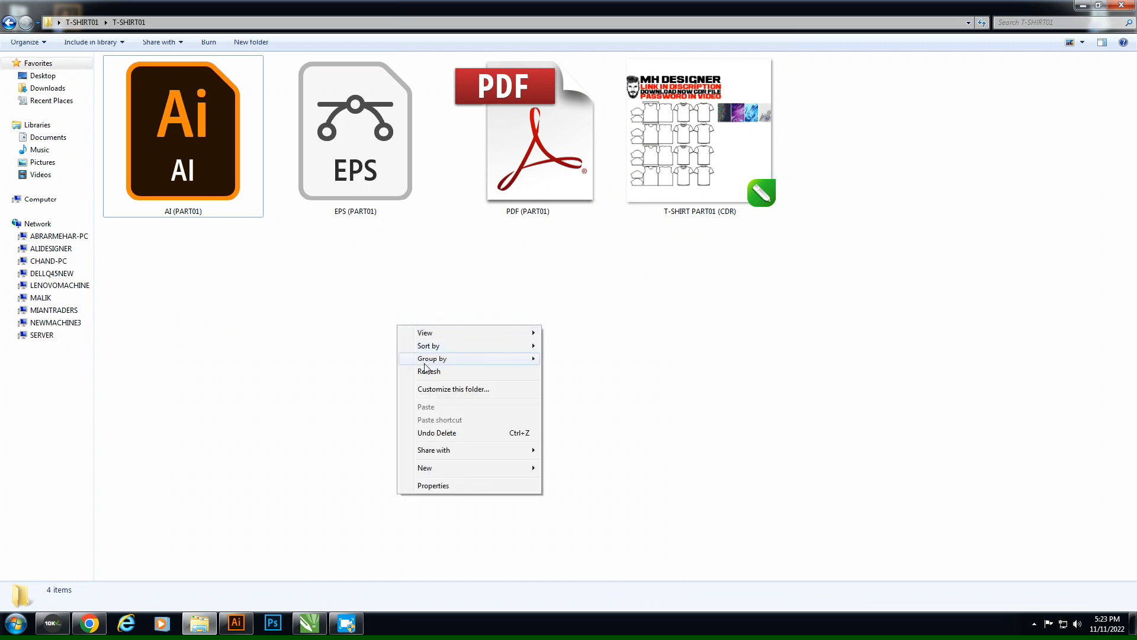
{"action": "left_click", "coordinate": [430, 371]}
{"action": "left_click", "coordinate": [696, 189]}
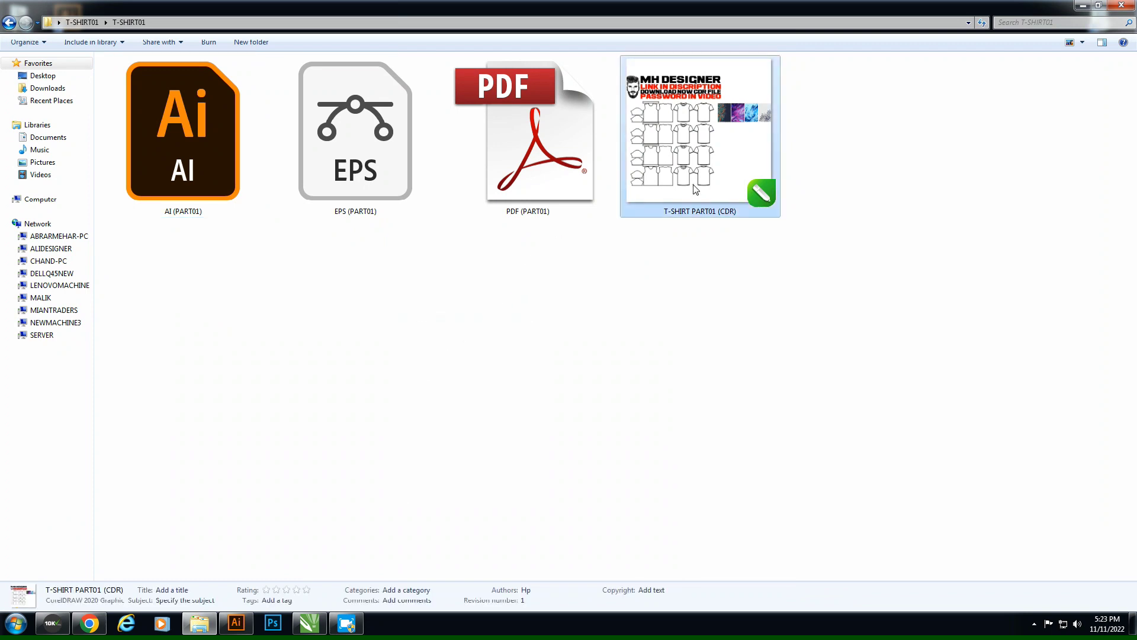
{"action": "double_click", "coordinate": [695, 189]}
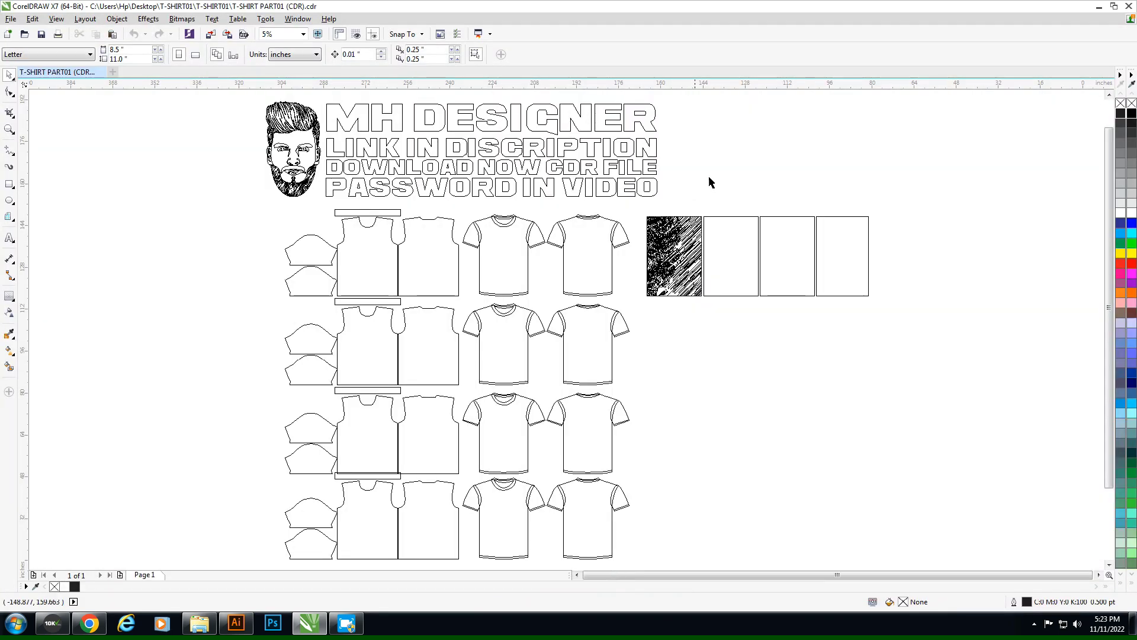
Step: Centre the teal-and-orange pattern on the shirt and send it behind the outline
{"action": "left_click_drag", "start_coordinate": [641, 199], "coordinate": [879, 314]}
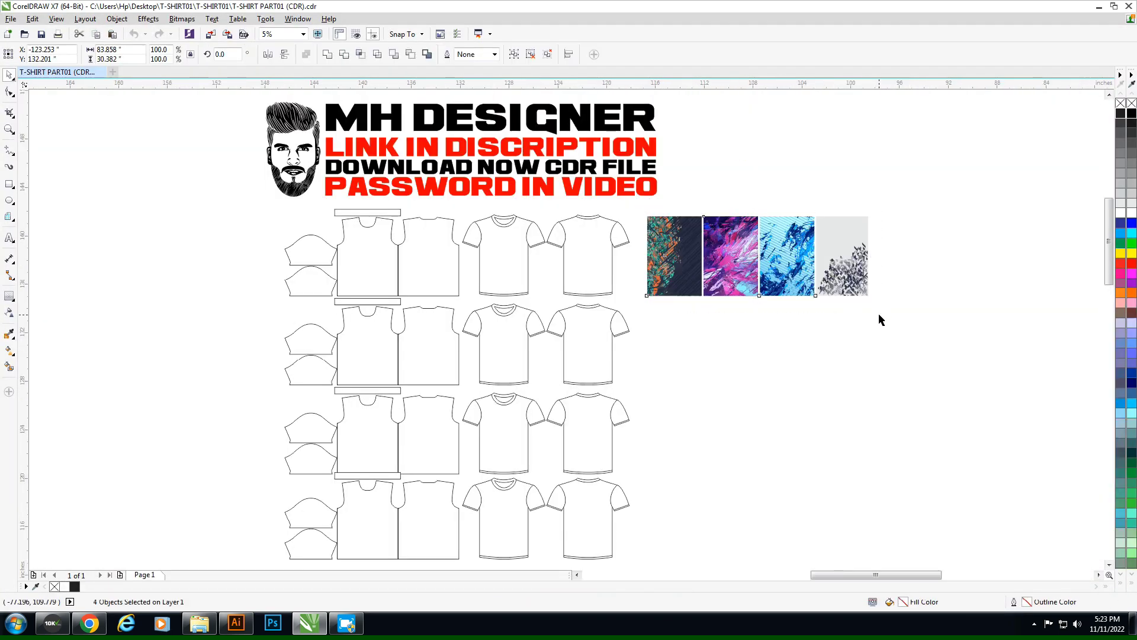
{"action": "key", "text": "shift+F2"}
{"action": "left_click", "coordinate": [529, 136]}
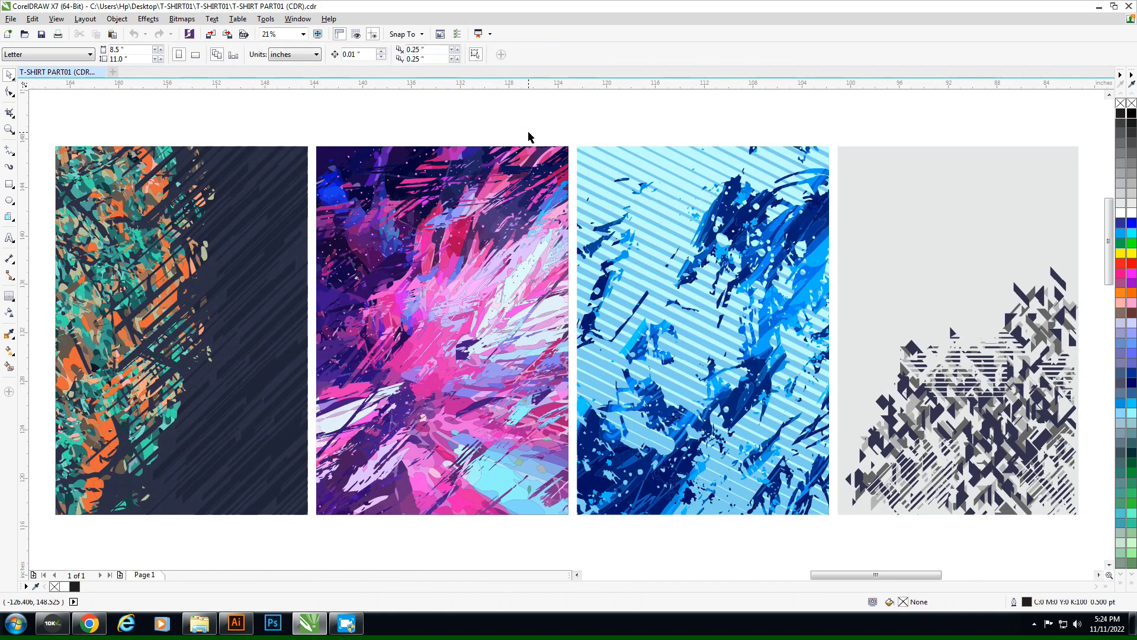
{"action": "key", "text": "F4"}
{"action": "left_click", "coordinate": [671, 232]}
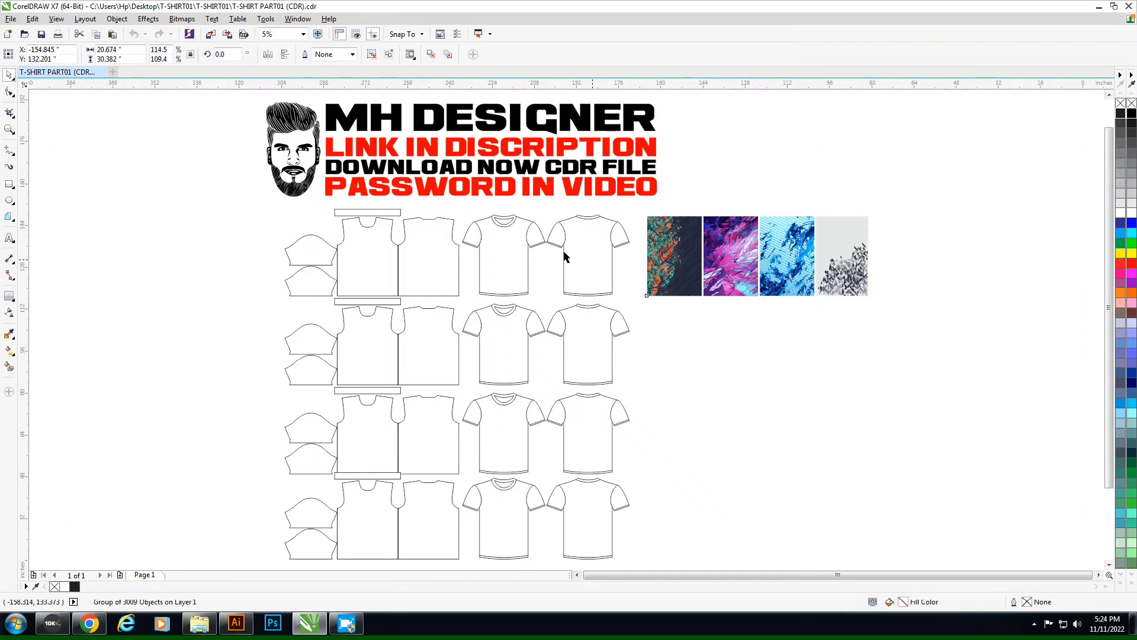
{"action": "scroll", "coordinate": [564, 249], "scroll_direction": "up", "scroll_amount": 2}
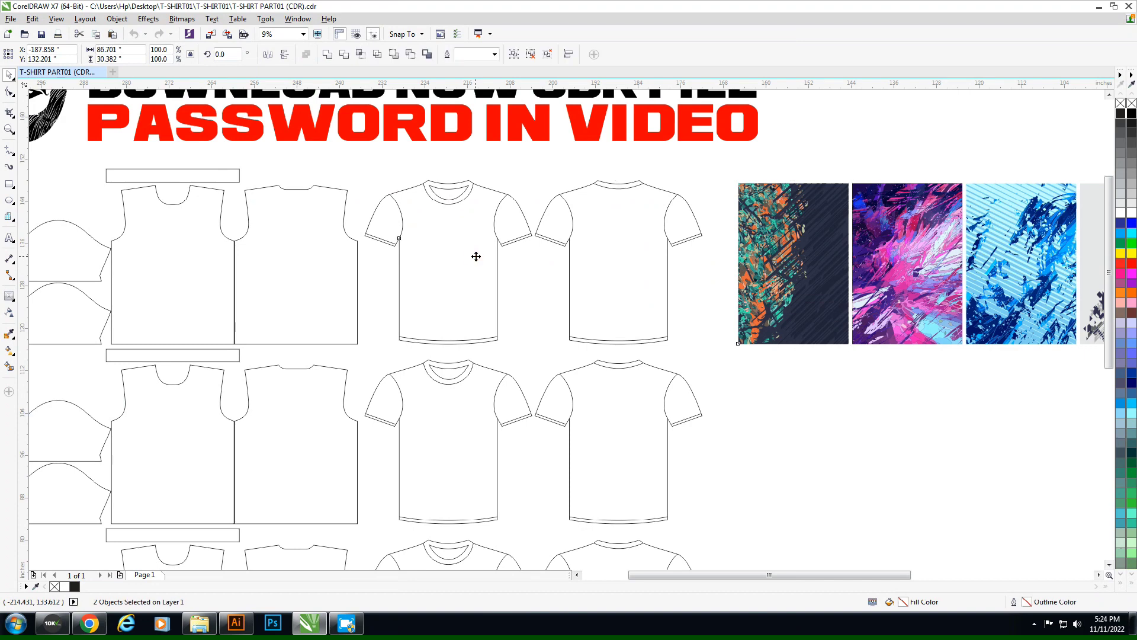
{"action": "key", "text": "c"}
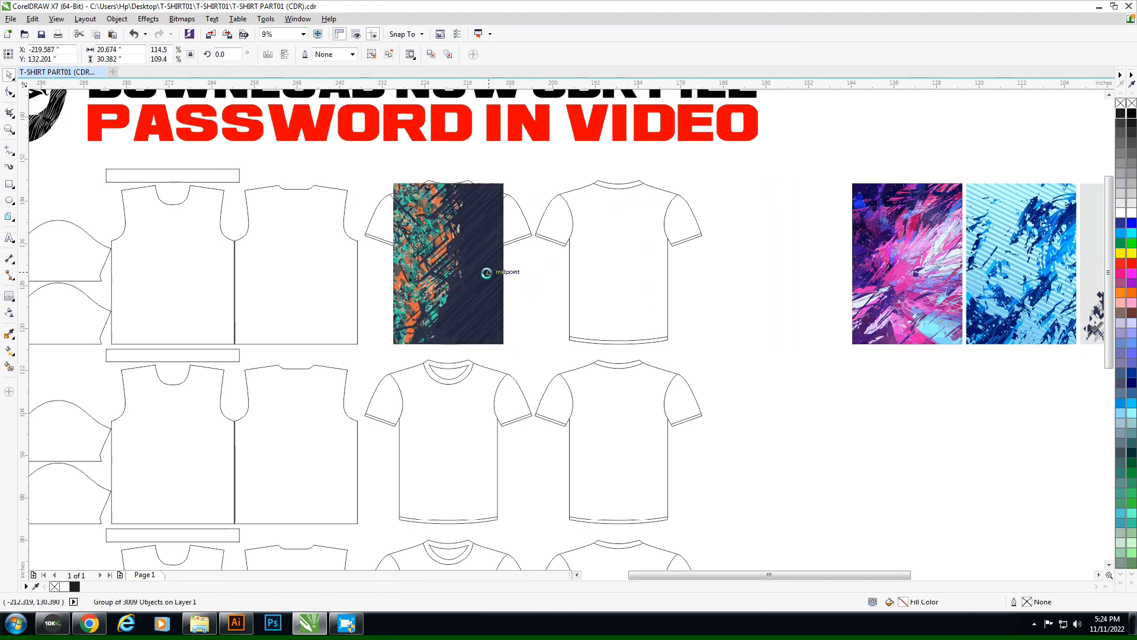
{"action": "key", "text": "shift+Page_Down"}
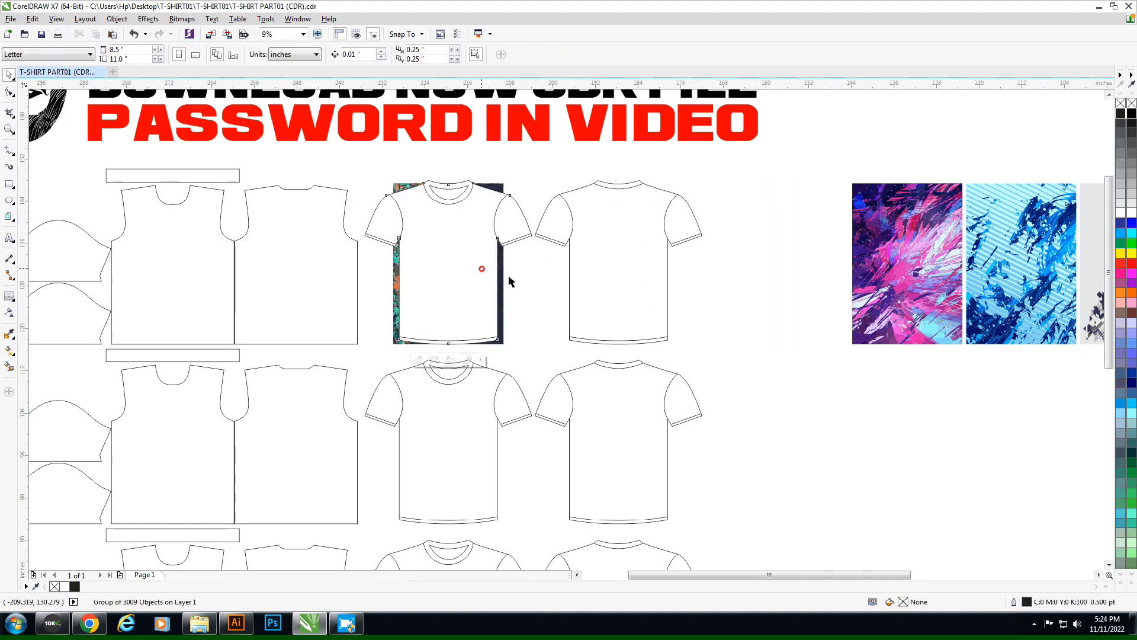
Step: PowerClip the pattern into the front shirt, shift it left, then undo two steps
{"action": "left_click", "coordinate": [510, 282]}
{"action": "scroll", "coordinate": [453, 334], "scroll_direction": "up", "scroll_amount": 4}
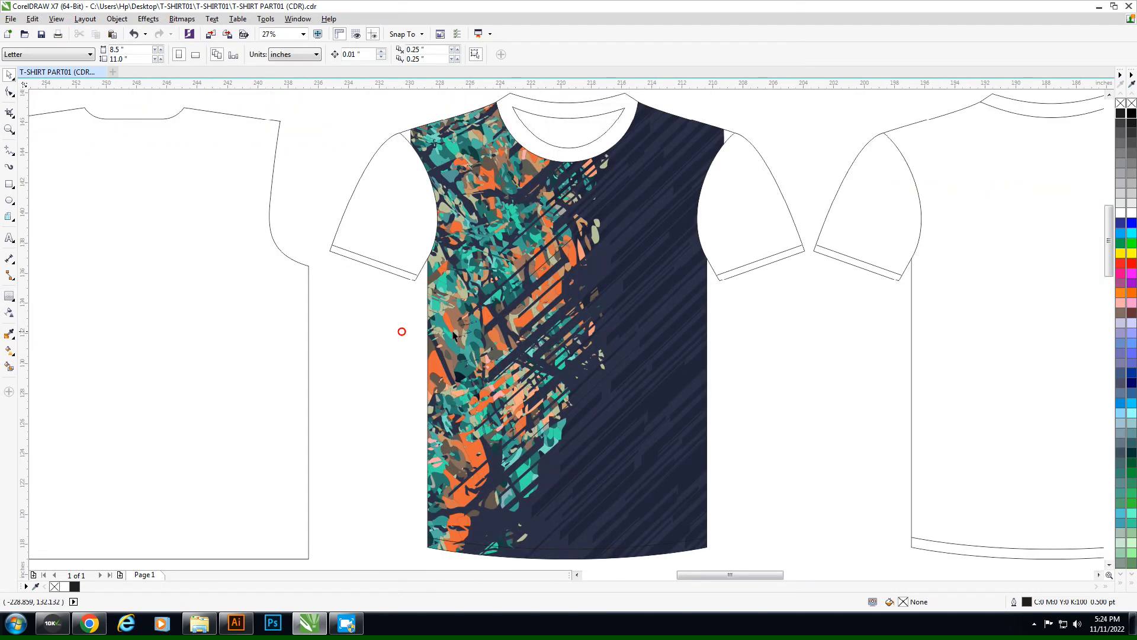
{"action": "left_click", "coordinate": [499, 293], "text": "ctrl"}
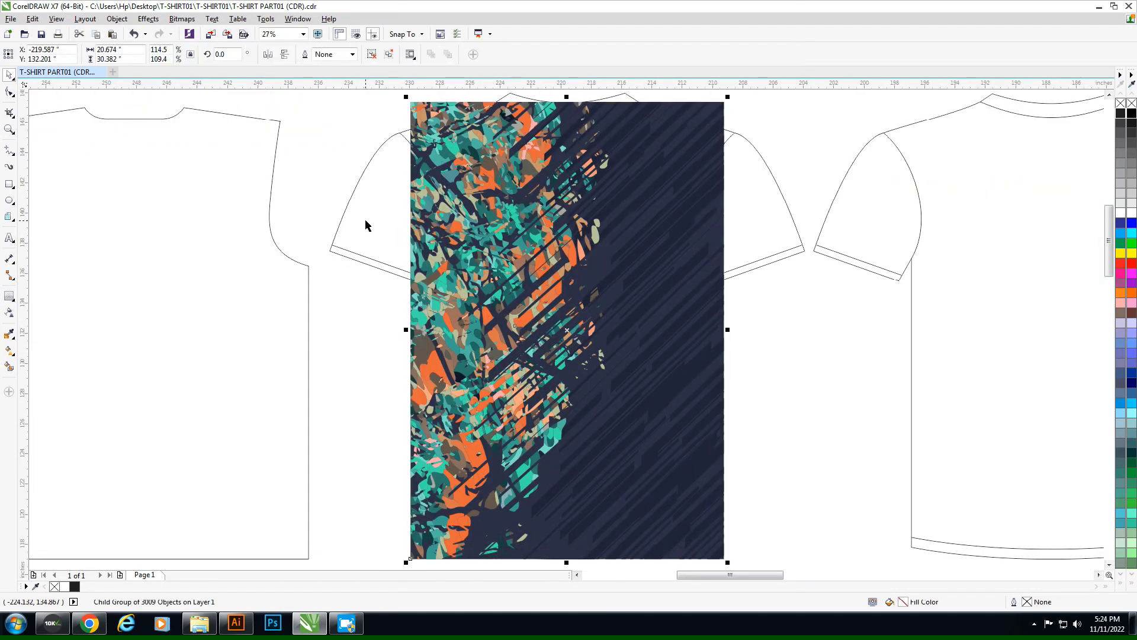
{"action": "left_click_drag", "start_coordinate": [612, 292], "coordinate": [532, 292]}
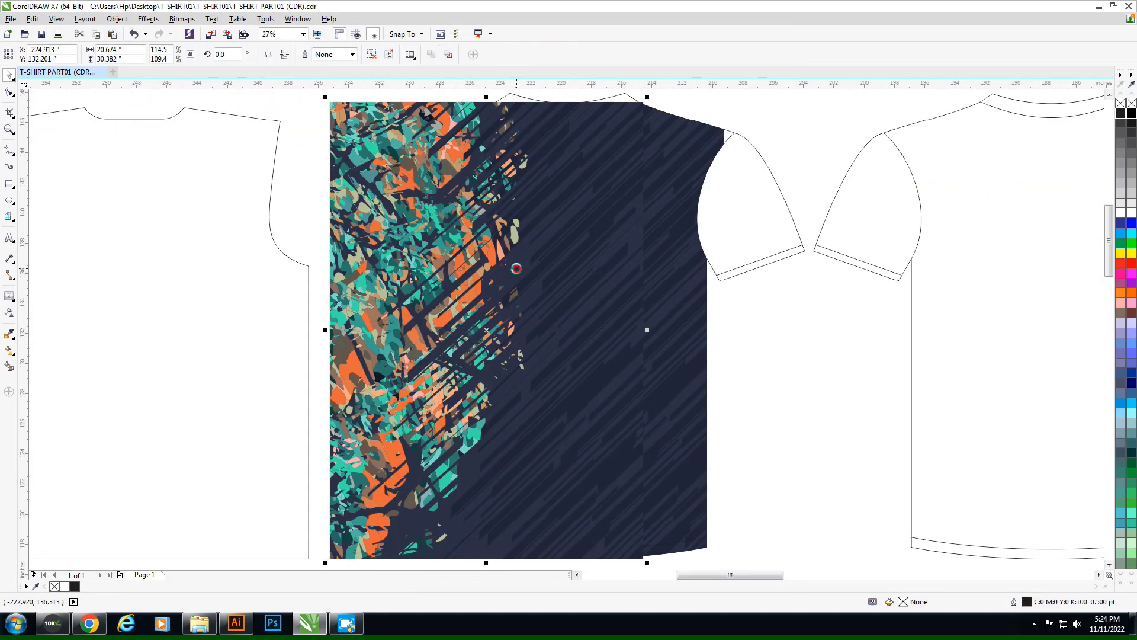
{"action": "left_click", "coordinate": [422, 225], "text": "ctrl"}
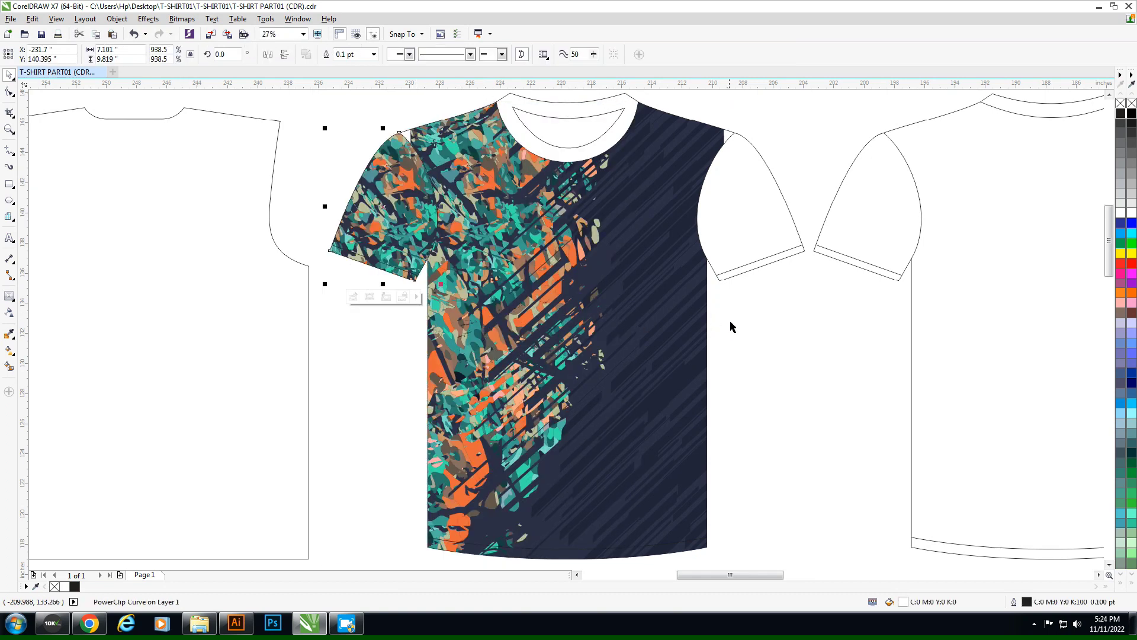
{"action": "key", "text": "Escape"}
{"action": "left_click", "coordinate": [641, 314], "text": "ctrl"}
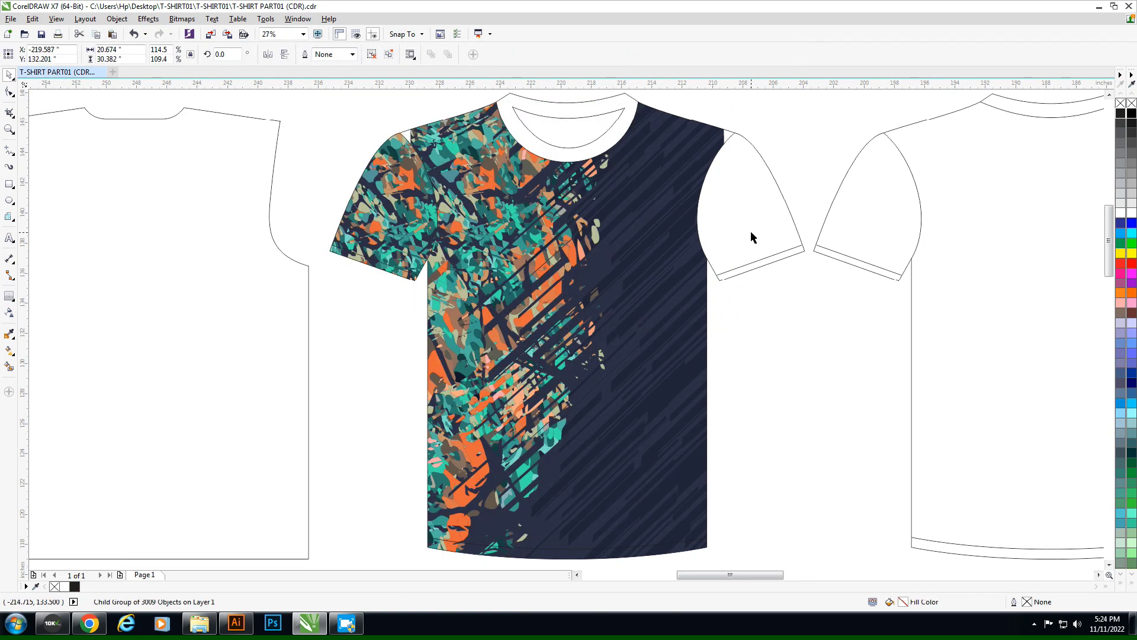
{"action": "key", "text": "ctrl+z"}
{"action": "key", "text": "ctrl+z"}
{"action": "key", "text": "ctrl+z"}
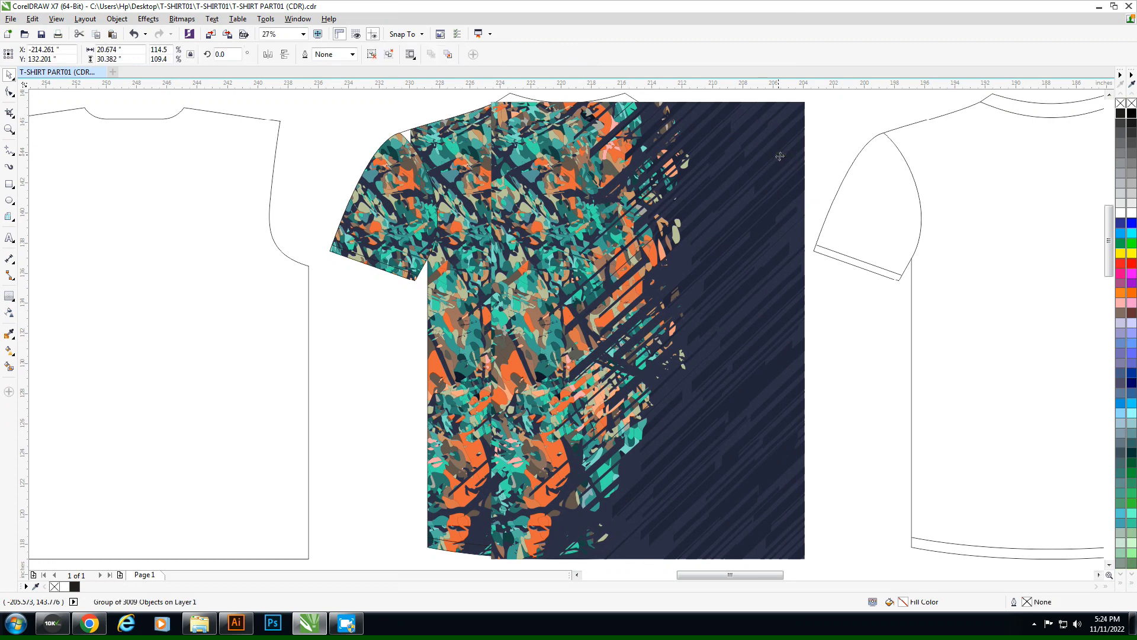
{"action": "key", "text": "ctrl+z"}
{"action": "key", "text": "ctrl+z"}
{"action": "key", "text": "ctrl+z"}
Step: Place a mirrored pattern copy over the back shirt, then undo it
{"action": "scroll", "coordinate": [510, 218], "scroll_direction": "down", "scroll_amount": 3}
{"action": "left_click", "coordinate": [521, 249]}
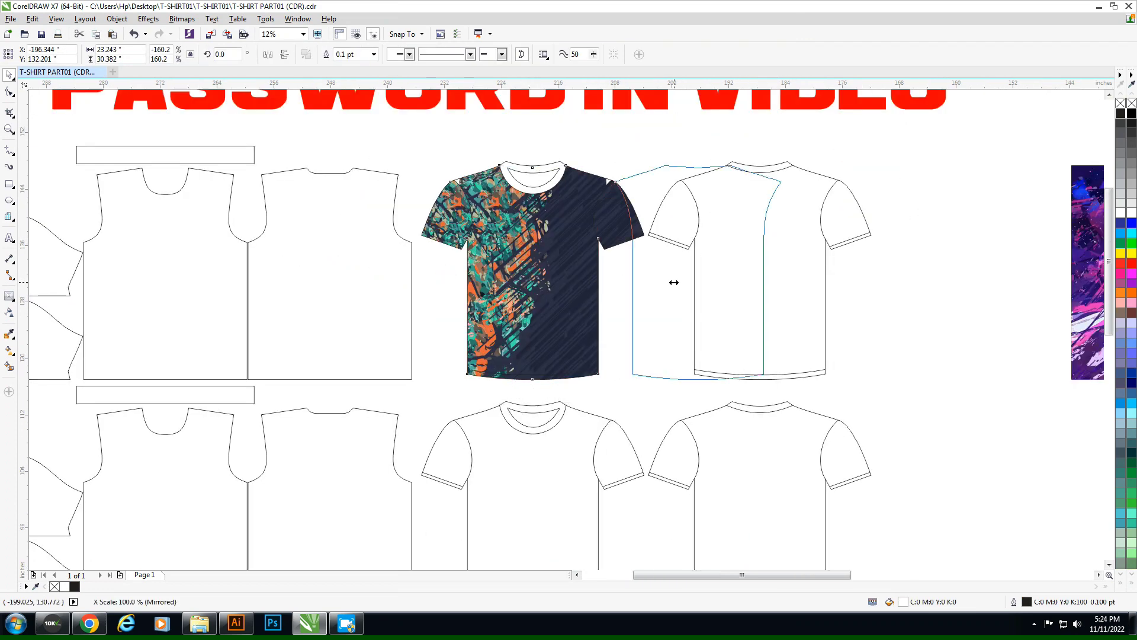
{"action": "left_click_drag", "start_coordinate": [445, 273], "coordinate": [713, 295]}
{"action": "key", "text": "ctrl+z"}
{"action": "key", "text": "ctrl+z"}
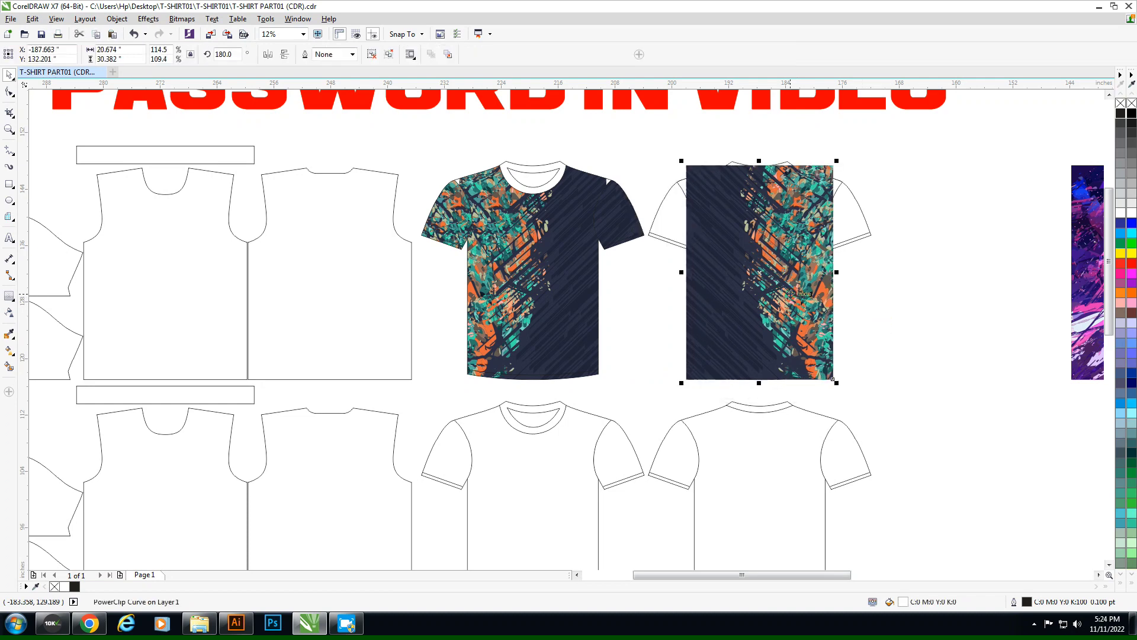
{"action": "key", "text": "ctrl+z"}
Step: PowerClip the mirrored pattern into the back shirt and test left/right alignment shifts
{"action": "left_click", "coordinate": [790, 293]}
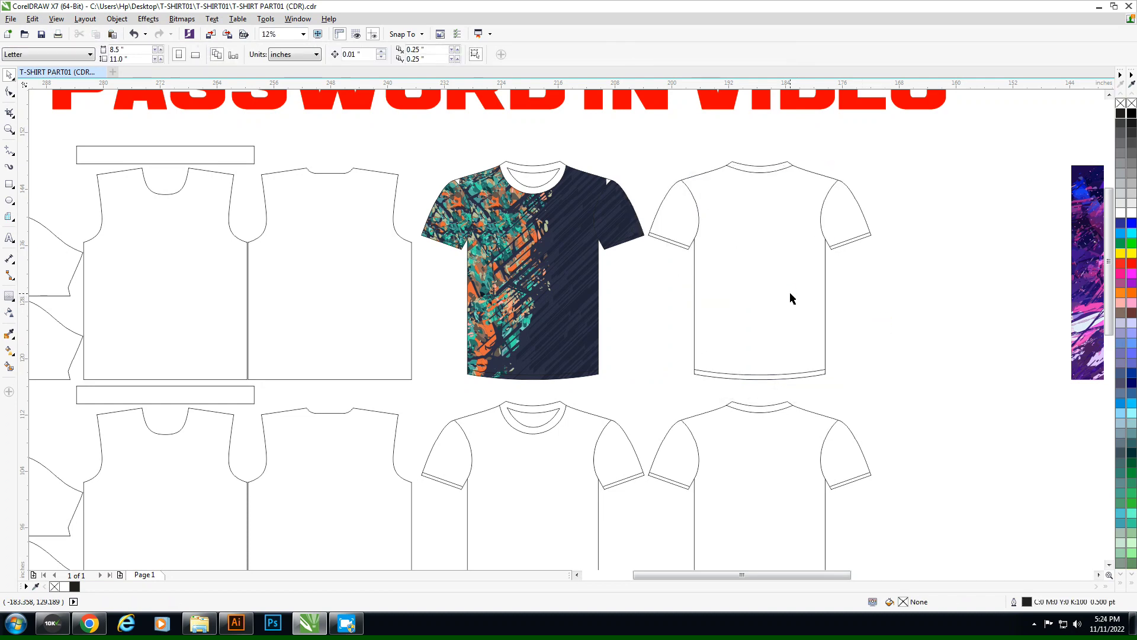
{"action": "left_click", "coordinate": [790, 298]}
{"action": "left_click", "coordinate": [737, 292]}
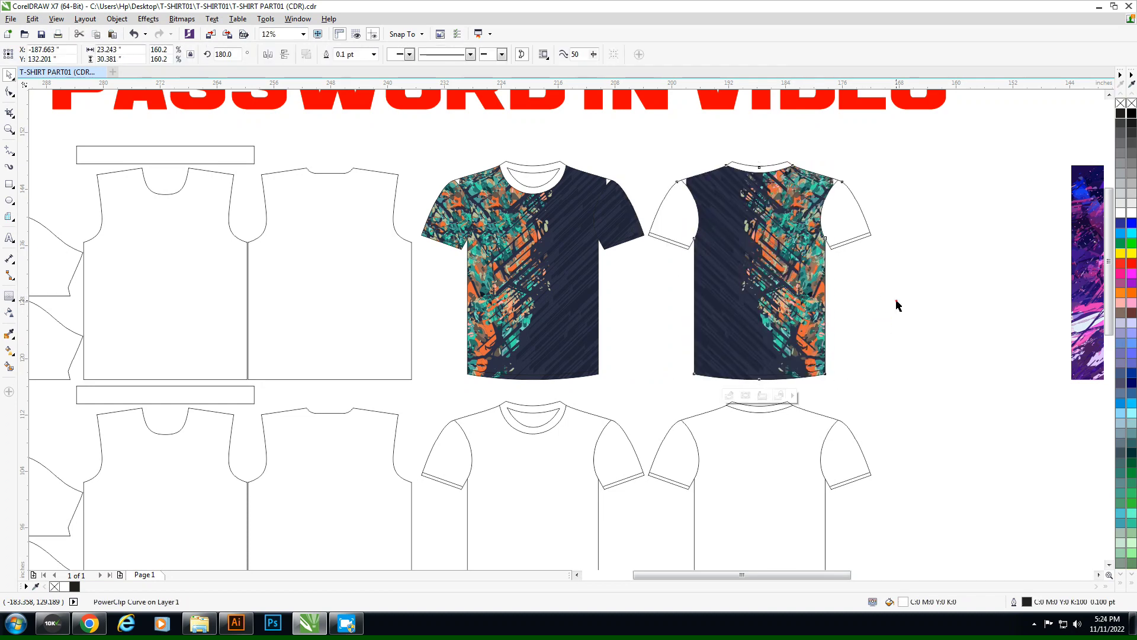
{"action": "left_click", "coordinate": [802, 293], "text": "ctrl"}
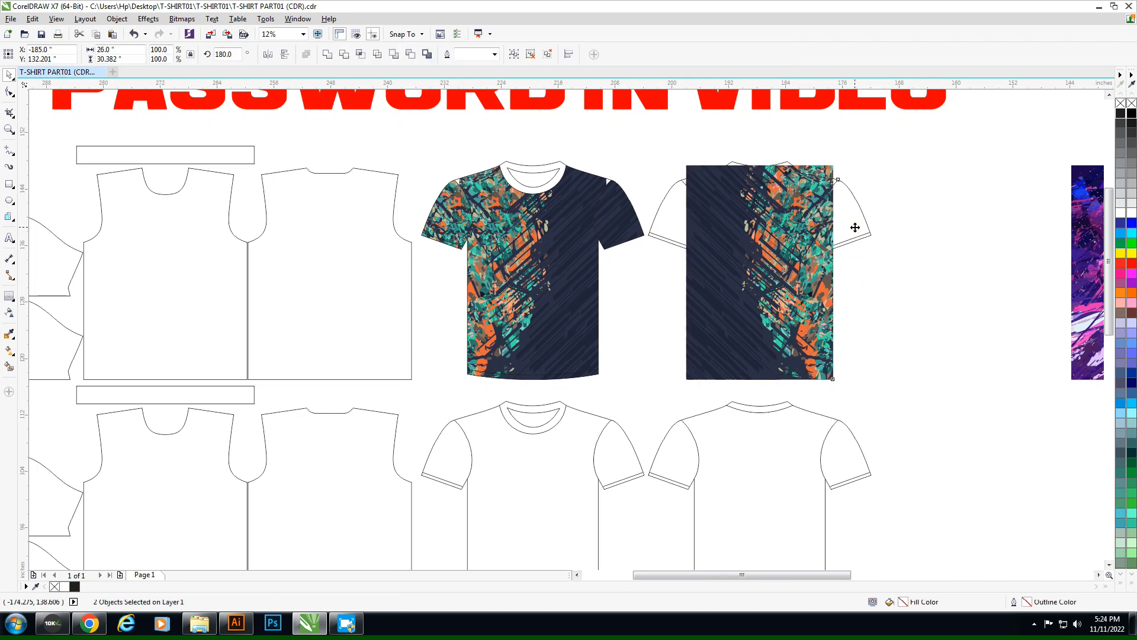
{"action": "left_click_drag", "start_coordinate": [853, 235], "coordinate": [891, 235]}
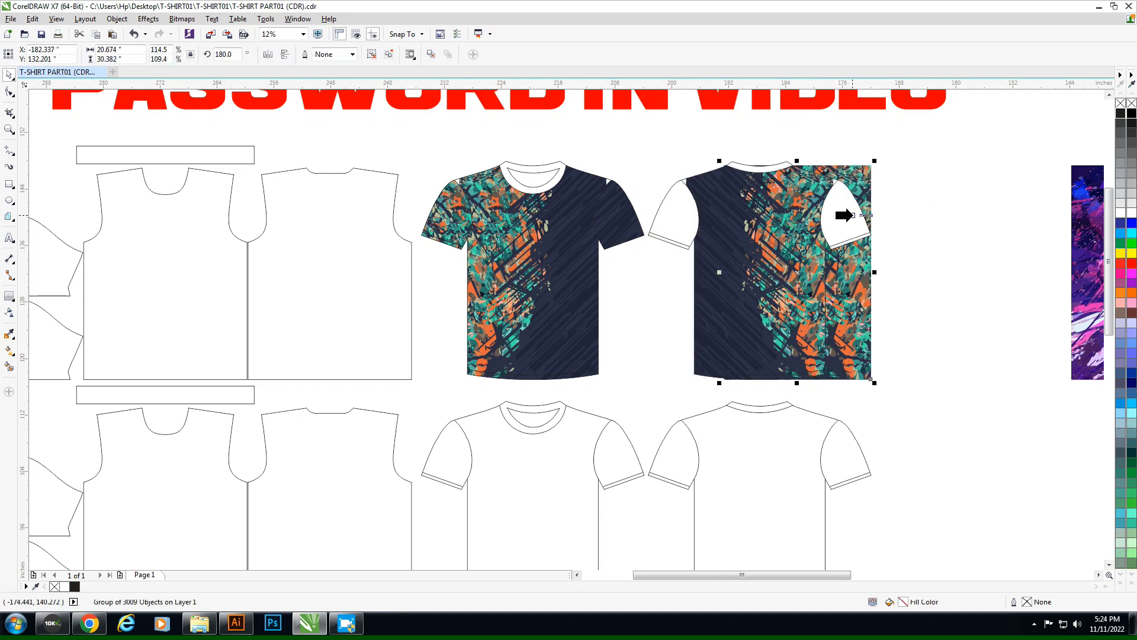
{"action": "key", "text": "ctrl+z"}
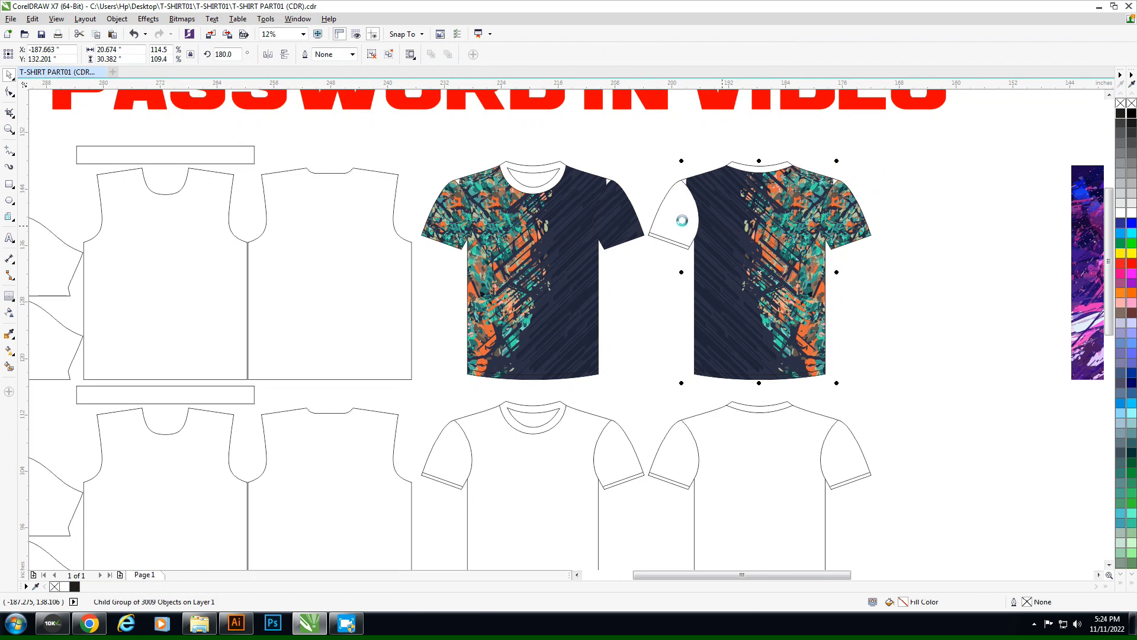
{"action": "left_click_drag", "start_coordinate": [682, 221], "coordinate": [645, 222]}
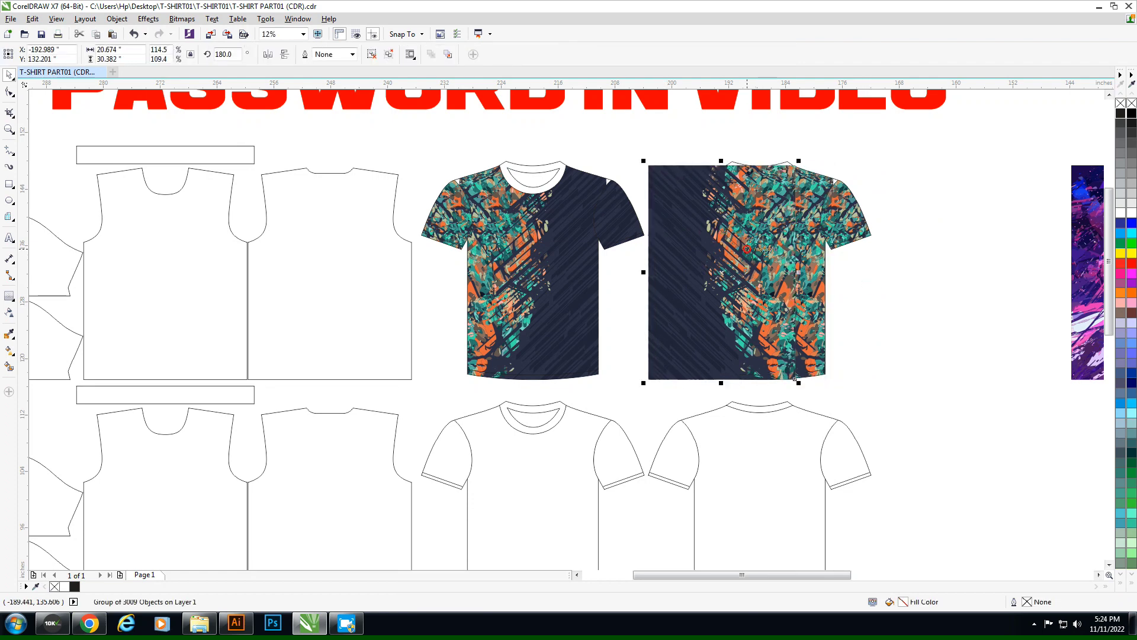
{"action": "key", "text": "ctrl+z"}
{"action": "left_click", "coordinate": [647, 185], "text": "ctrl"}
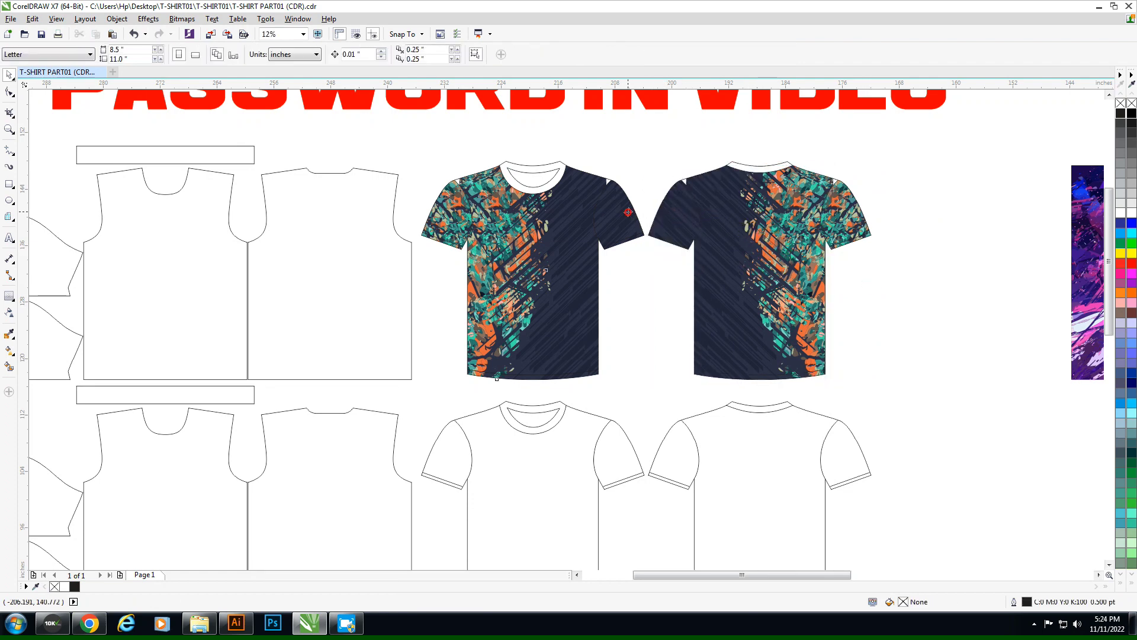
Step: Set a loose copy of the pattern to the right of the shirts
{"action": "left_click", "coordinate": [628, 211], "text": "ctrl"}
{"action": "left_click_drag", "start_coordinate": [617, 247], "coordinate": [951, 225]}
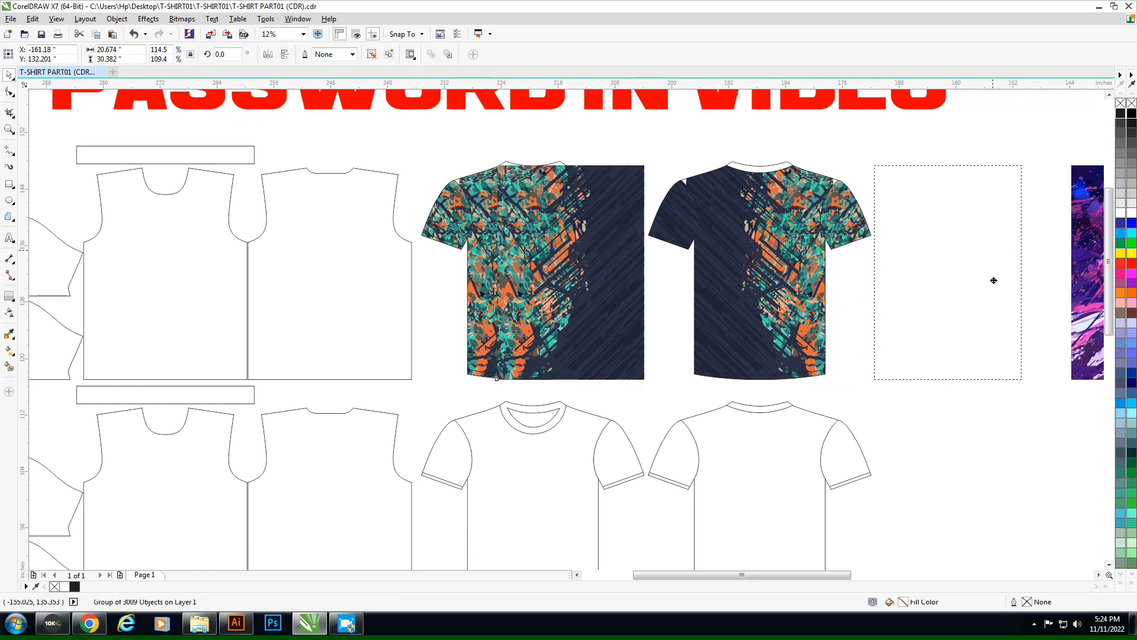
{"action": "left_click", "coordinate": [976, 148]}
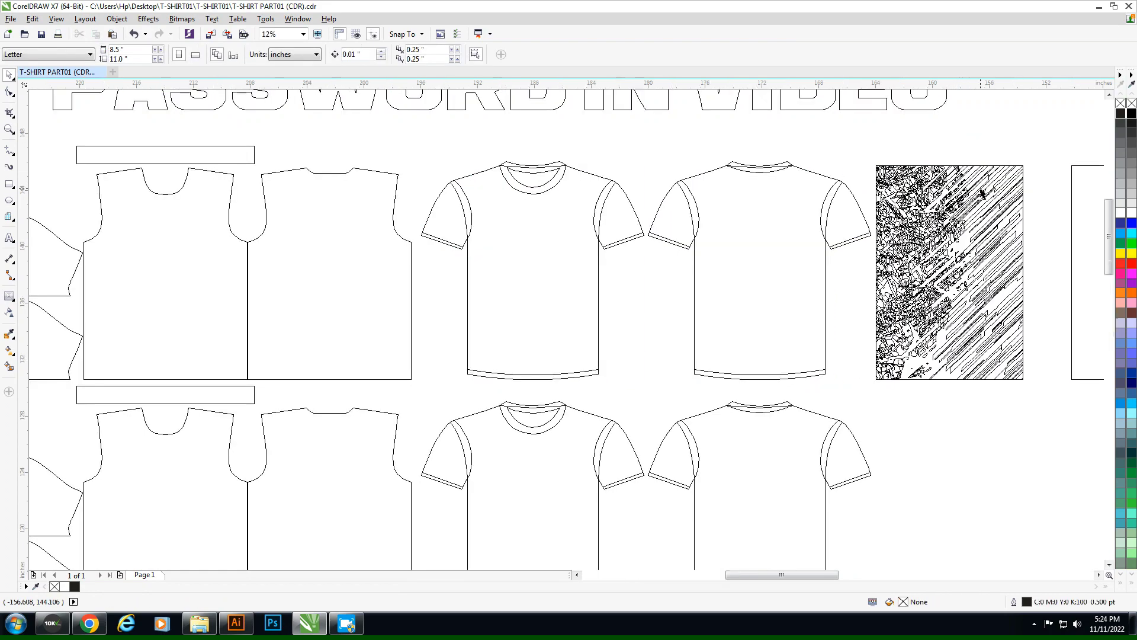
{"action": "scroll", "coordinate": [977, 178], "scroll_direction": "up", "scroll_amount": 1}
Step: Fill the back shirt's collar with teal sampled from the pattern
{"action": "left_click", "coordinate": [570, 144]}
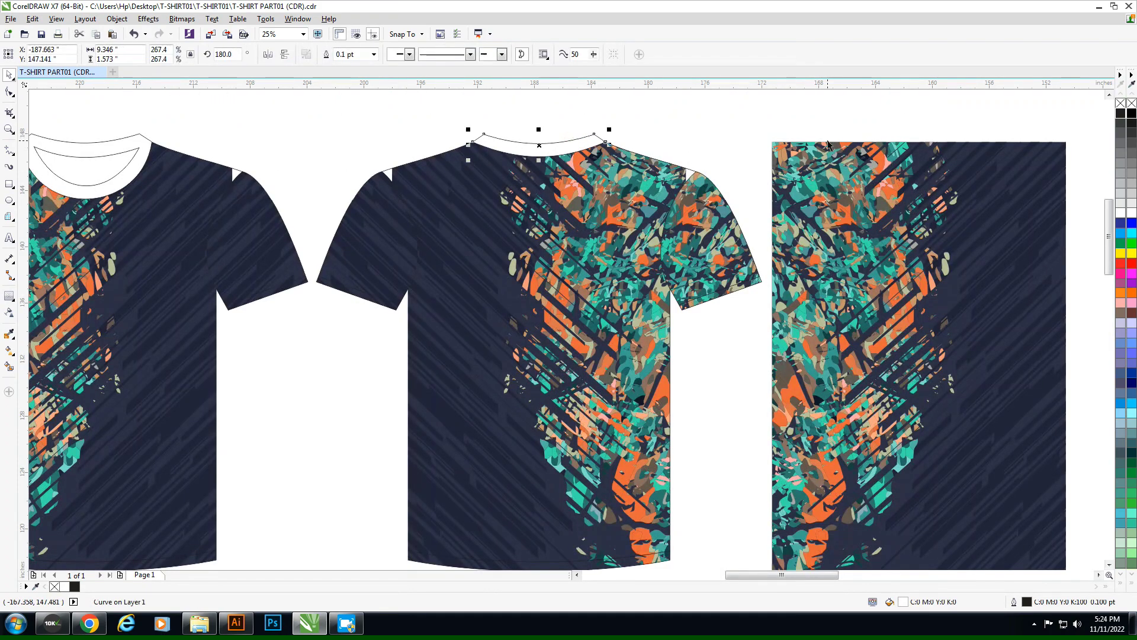
{"action": "scroll", "coordinate": [800, 182], "scroll_direction": "up", "scroll_amount": 1}
{"action": "left_click", "coordinate": [809, 189]}
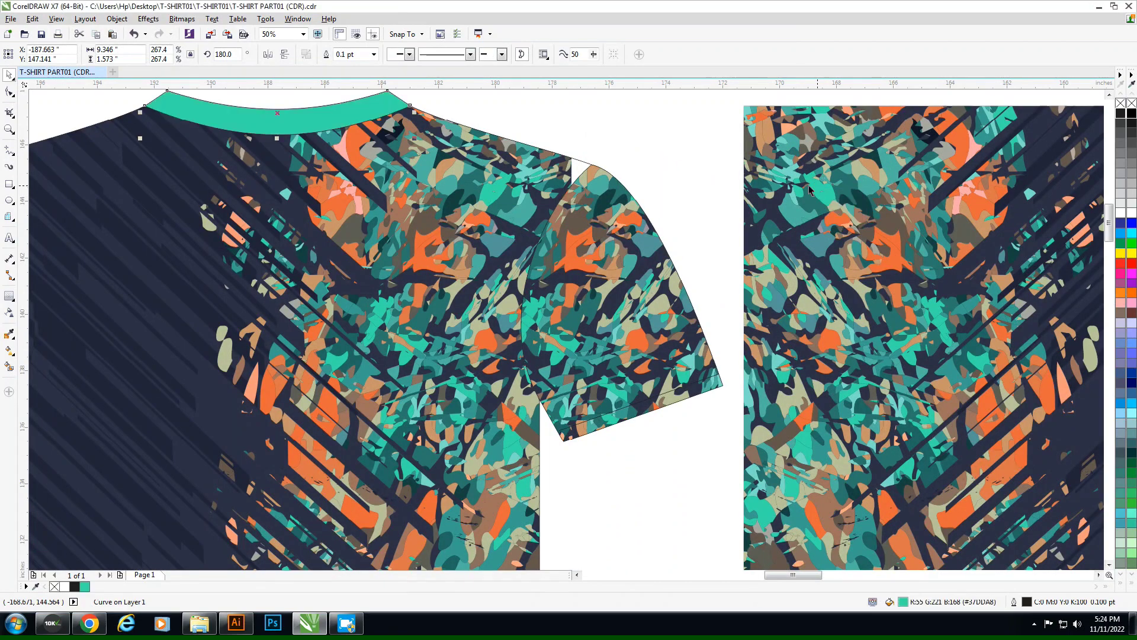
{"action": "left_click", "coordinate": [636, 152]}
{"action": "scroll", "coordinate": [734, 165], "scroll_direction": "down", "scroll_amount": 1}
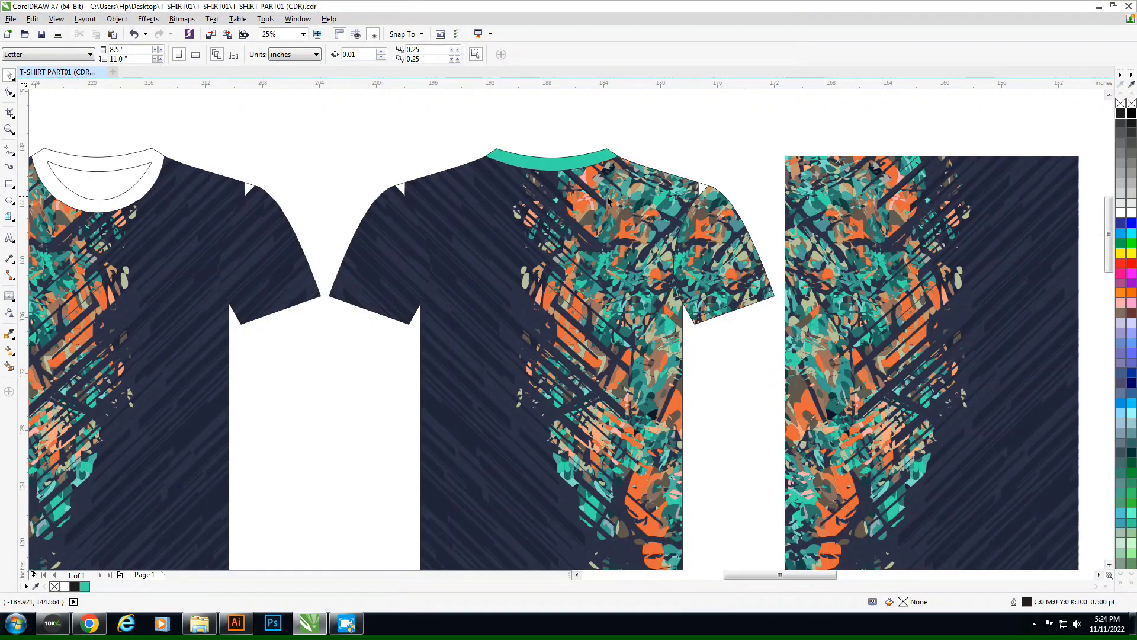
Step: Add the pattern's navy to the document palette and delete the spare pattern panel
{"action": "left_click", "coordinate": [715, 212]}
{"action": "left_click", "coordinate": [1131, 83]}
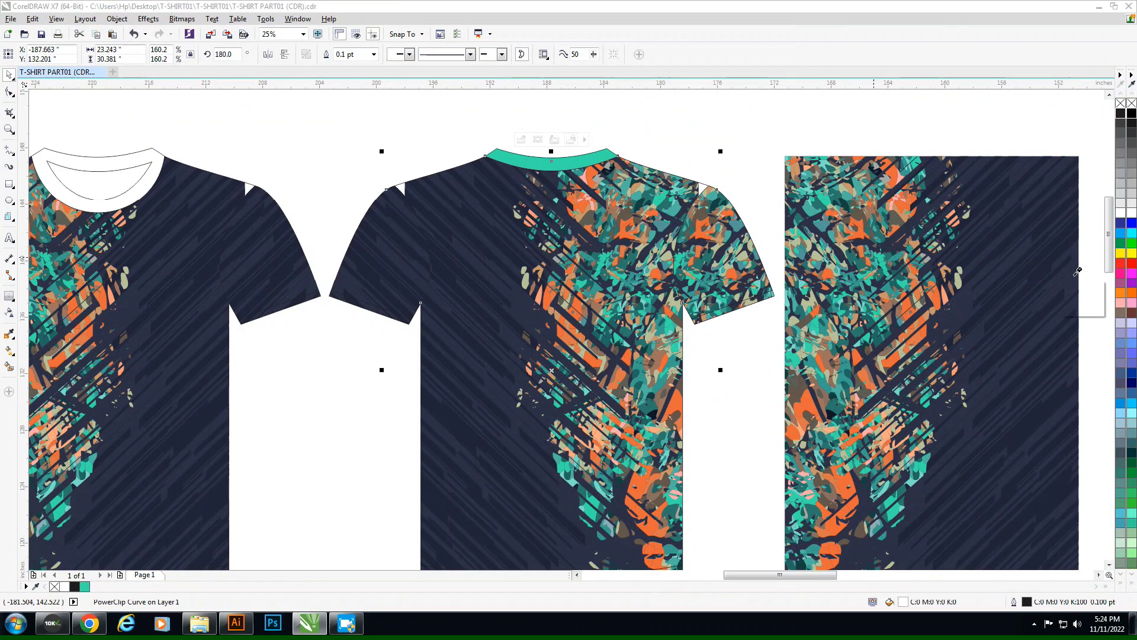
{"action": "left_click", "coordinate": [1052, 220]}
{"action": "left_click", "coordinate": [805, 166]}
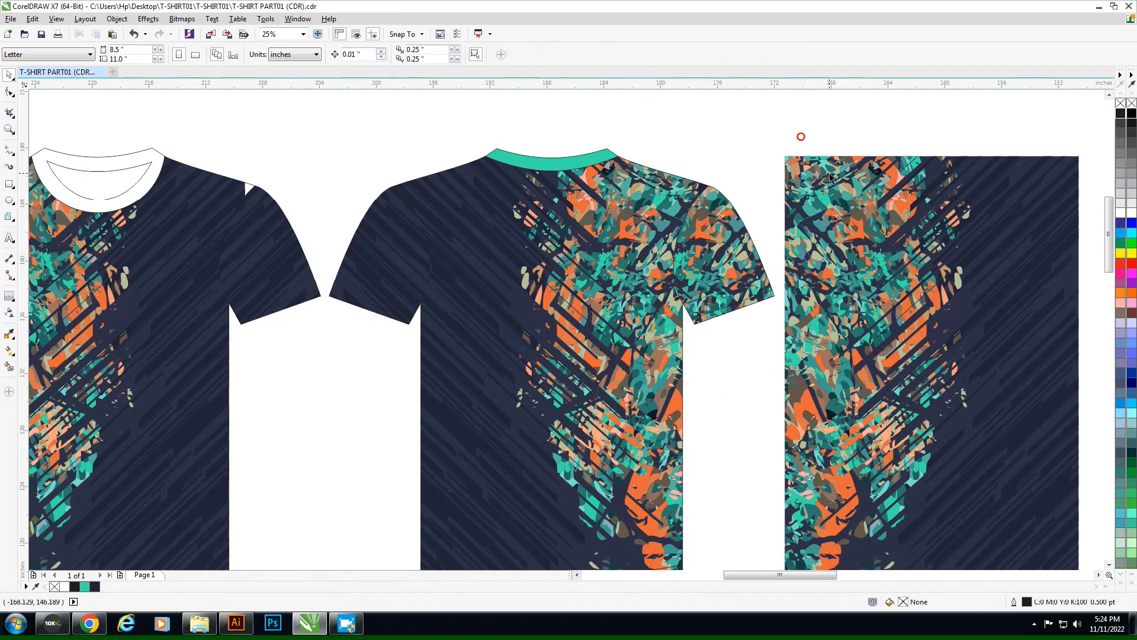
{"action": "key", "text": "Delete"}
{"action": "scroll", "coordinate": [868, 186], "scroll_direction": "down", "scroll_amount": 1}
Step: Fill the front shirt's white collar with teal
{"action": "left_click", "coordinate": [521, 355]}
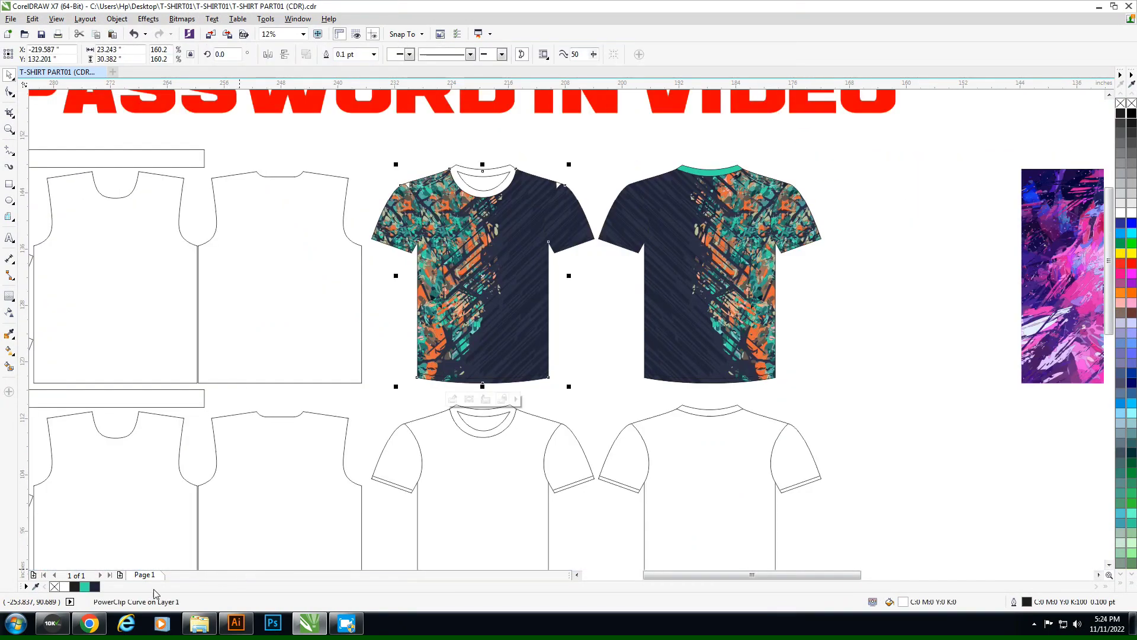
{"action": "left_click", "coordinate": [604, 190]}
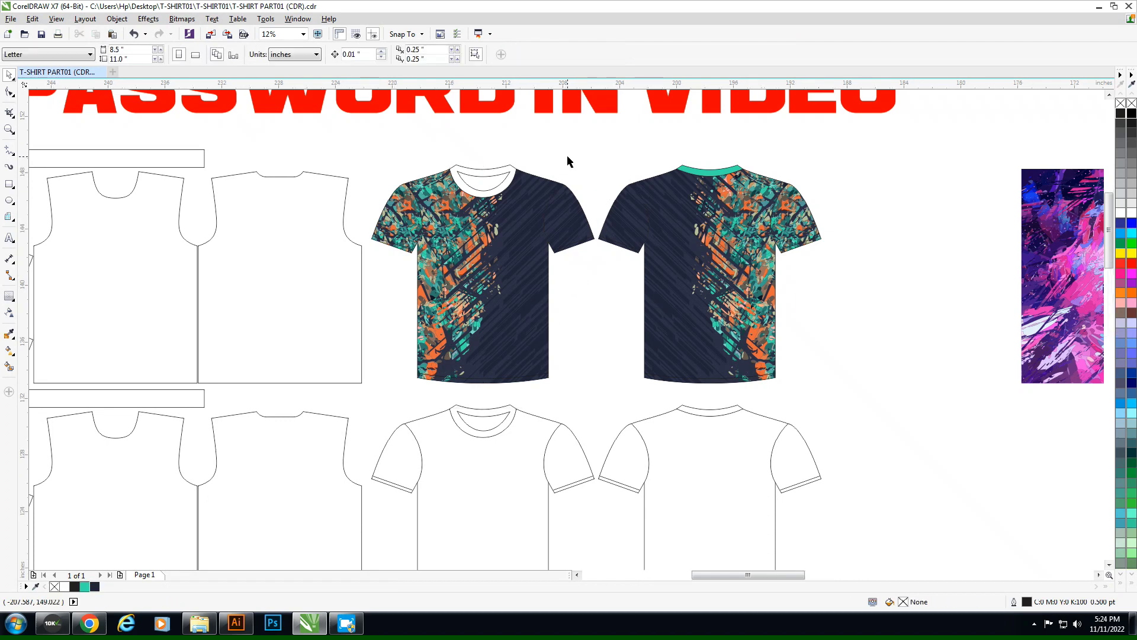
{"action": "scroll", "coordinate": [568, 160], "scroll_direction": "up", "scroll_amount": 1}
{"action": "left_click", "coordinate": [435, 179]}
{"action": "left_click", "coordinate": [89, 586]}
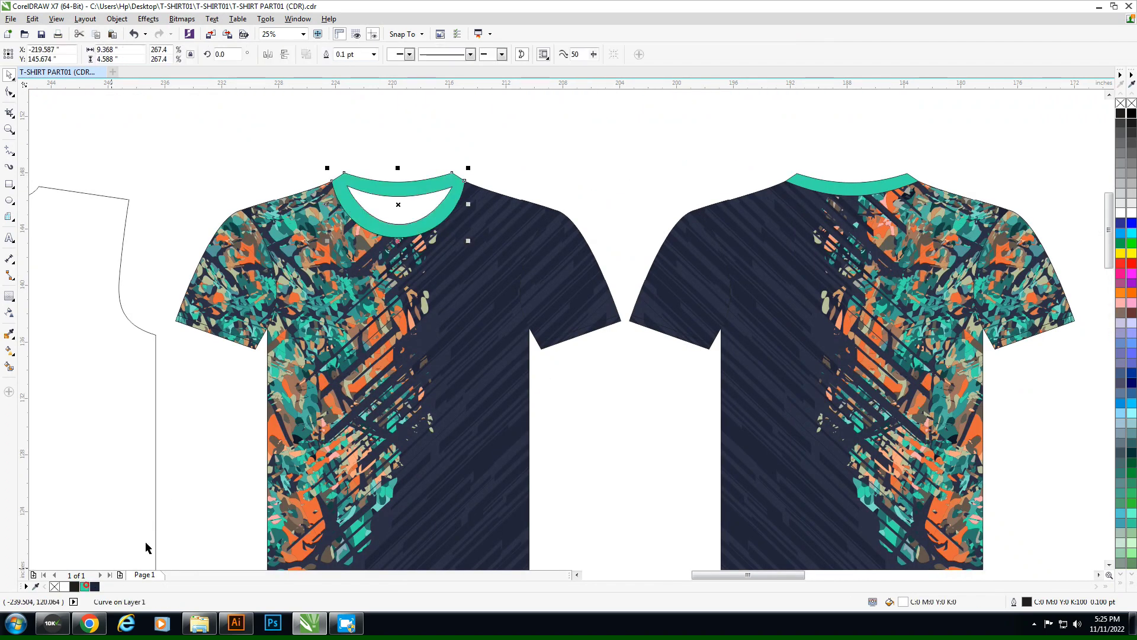
{"action": "left_click", "coordinate": [555, 190]}
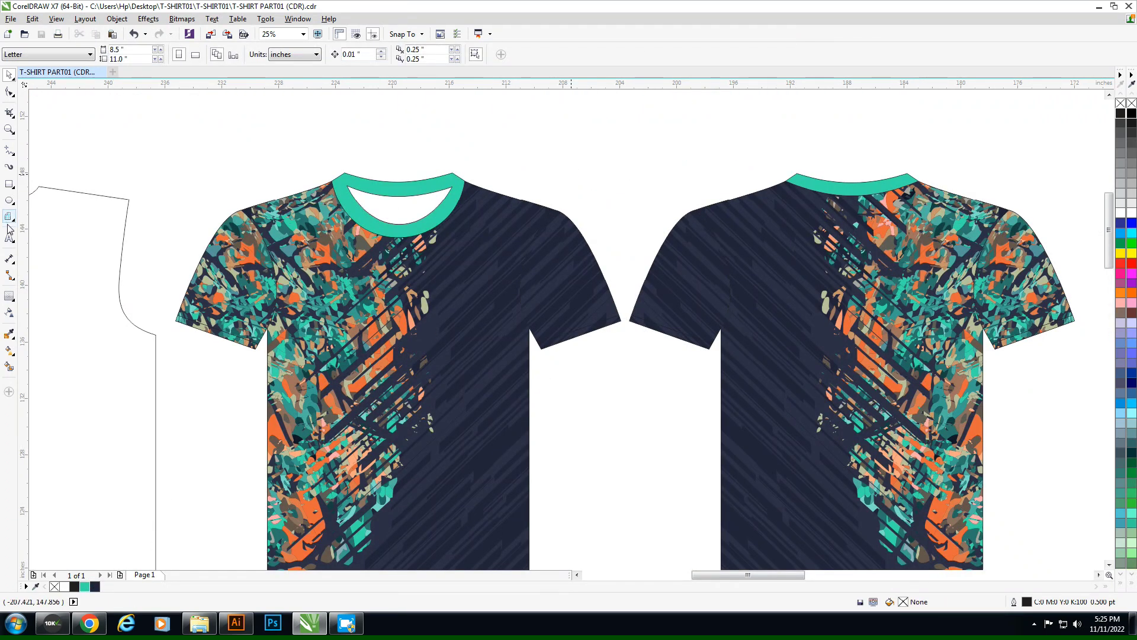
{"action": "key", "text": "F8"}
{"action": "left_click", "coordinate": [206, 165]}
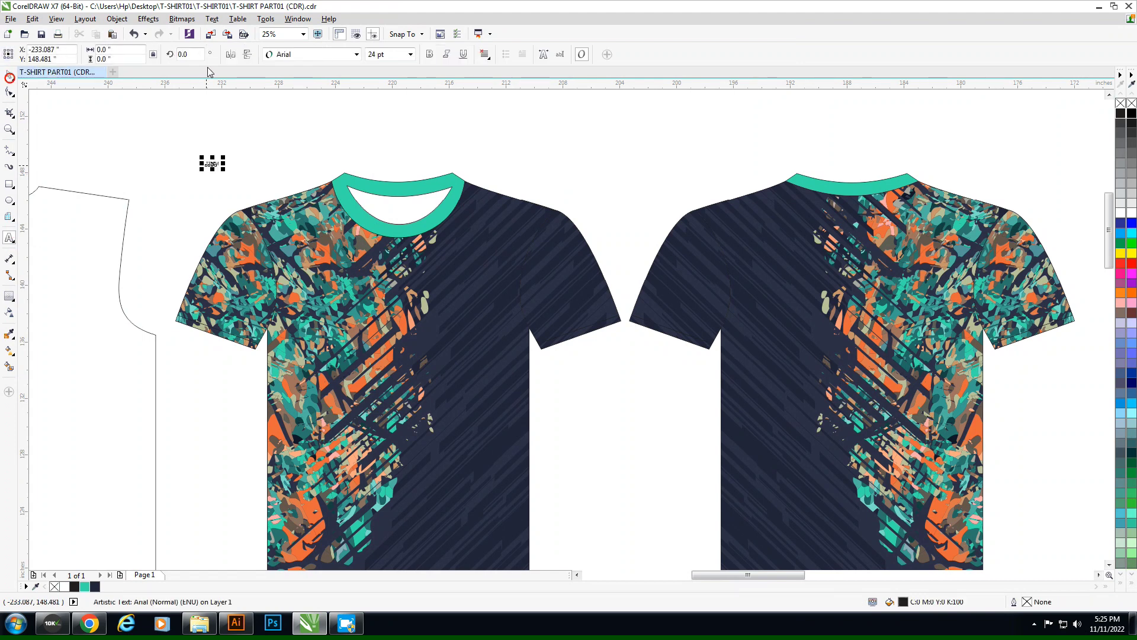
Step: Set TEAM in 321impact, enlarge it across the front chest, and colour it teal
{"action": "left_click", "coordinate": [356, 54]}
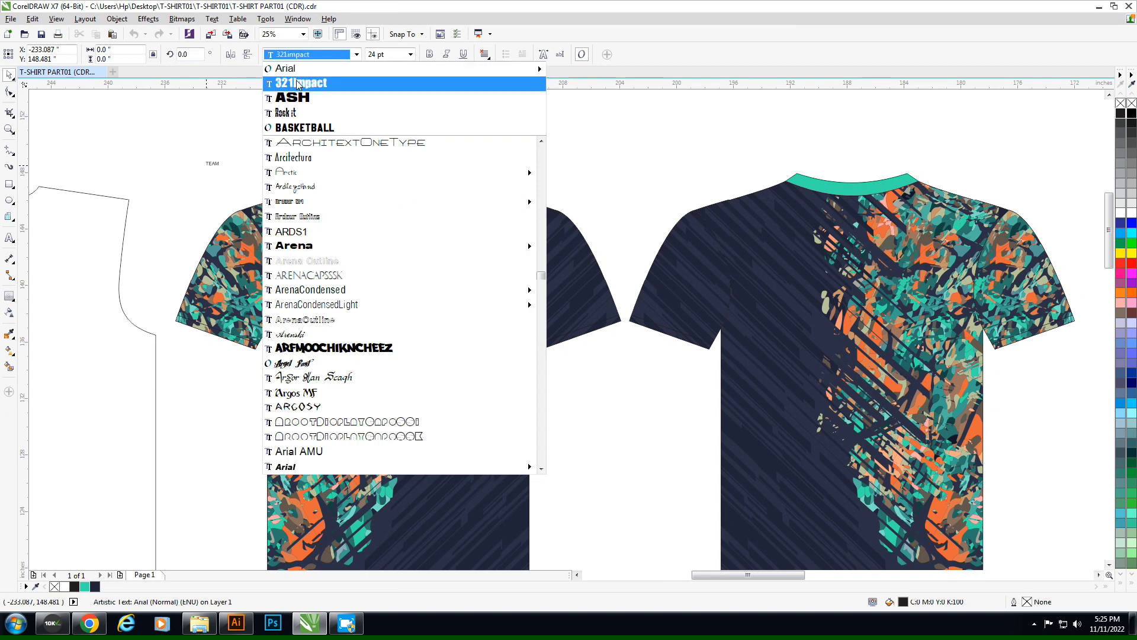
{"action": "left_click", "coordinate": [298, 85]}
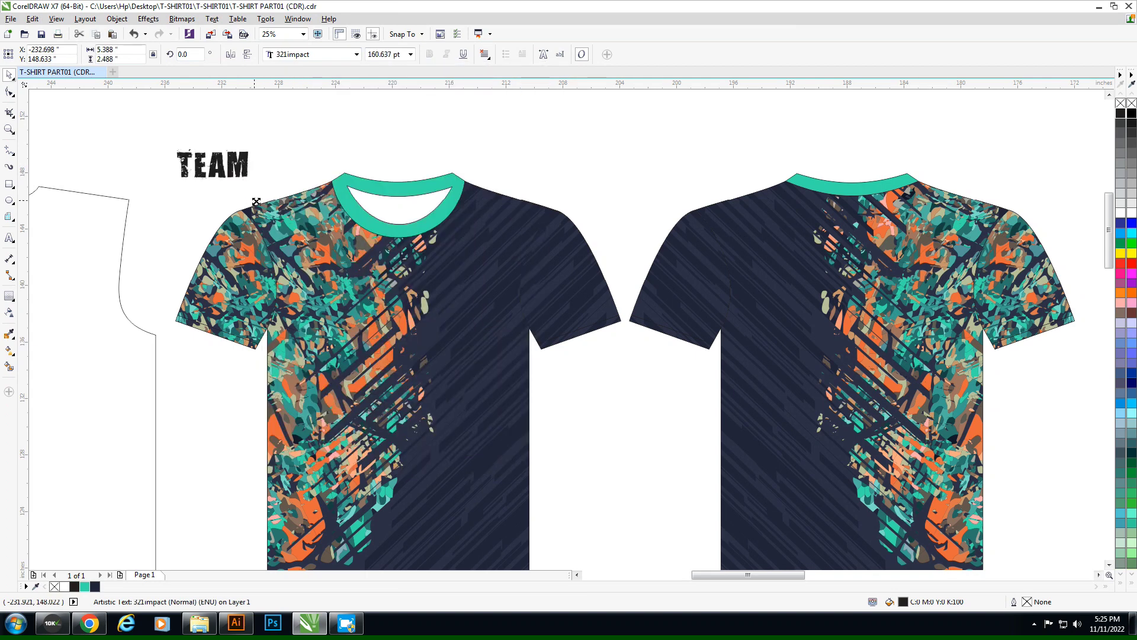
{"action": "mouse_move", "coordinate": [236, 183]}
{"action": "left_mouse_down"}
{"action": "mouse_move", "coordinate": [266, 197]}
{"action": "mouse_move", "coordinate": [349, 279]}
{"action": "mouse_move", "coordinate": [443, 323]}
{"action": "mouse_move", "coordinate": [483, 271]}
{"action": "left_mouse_up"}
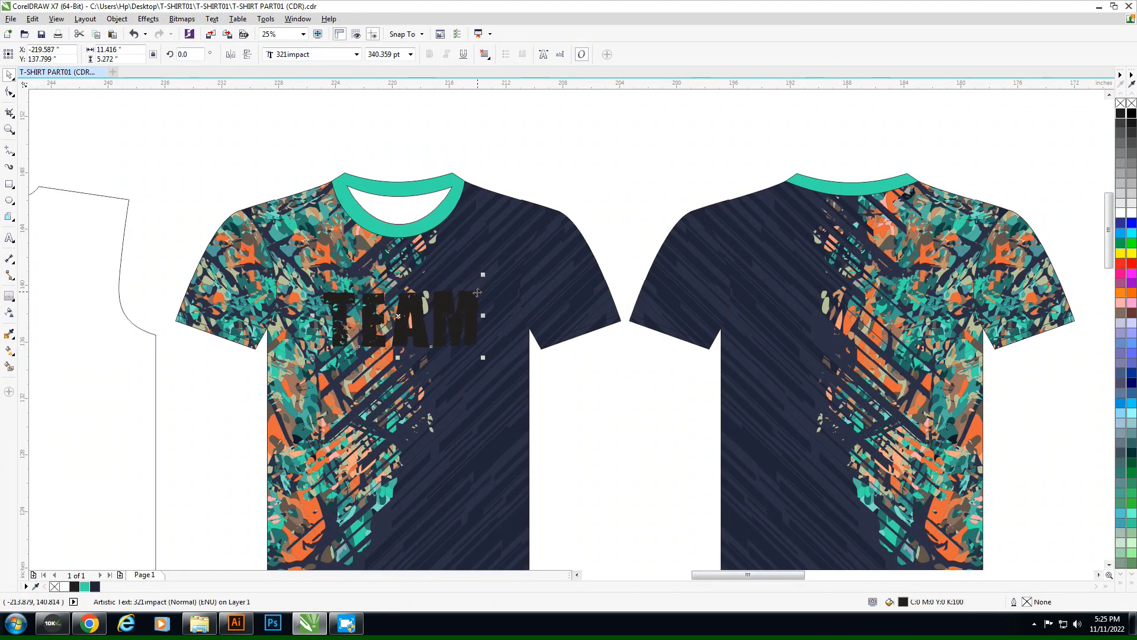
{"action": "left_click_drag", "start_coordinate": [472, 298], "coordinate": [473, 292]}
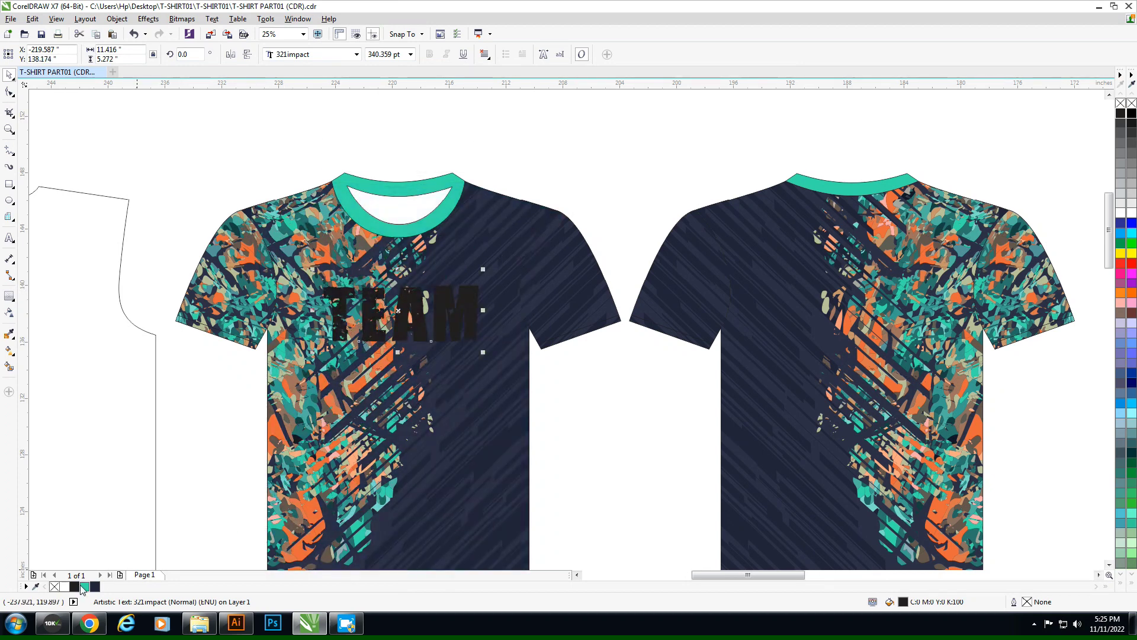
{"action": "left_click", "coordinate": [84, 586]}
Step: Give TEAM a thick navy outline with rounded corners and nudge it upward
{"action": "right_click", "coordinate": [95, 586]}
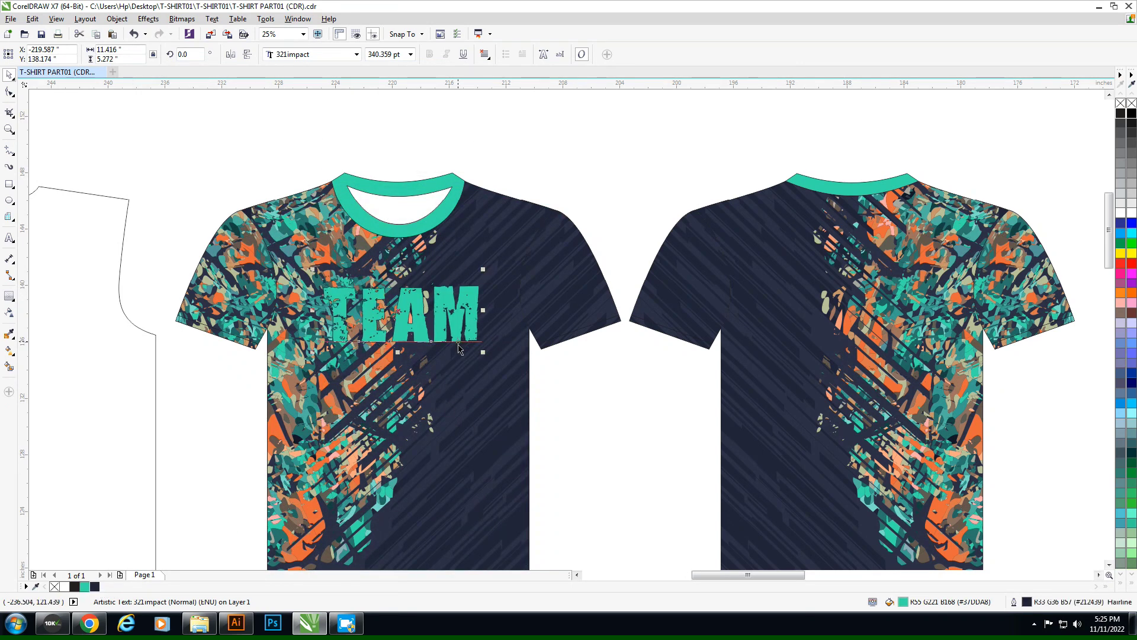
{"action": "key", "text": "F12"}
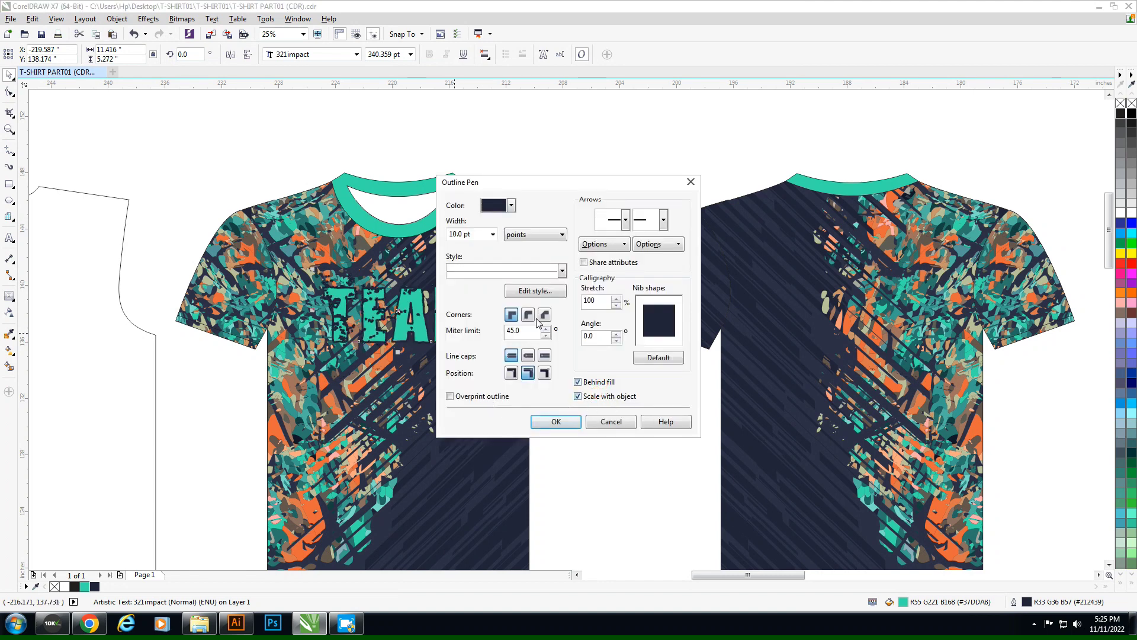
{"action": "left_click", "coordinate": [533, 317]}
{"action": "left_click", "coordinate": [540, 421]}
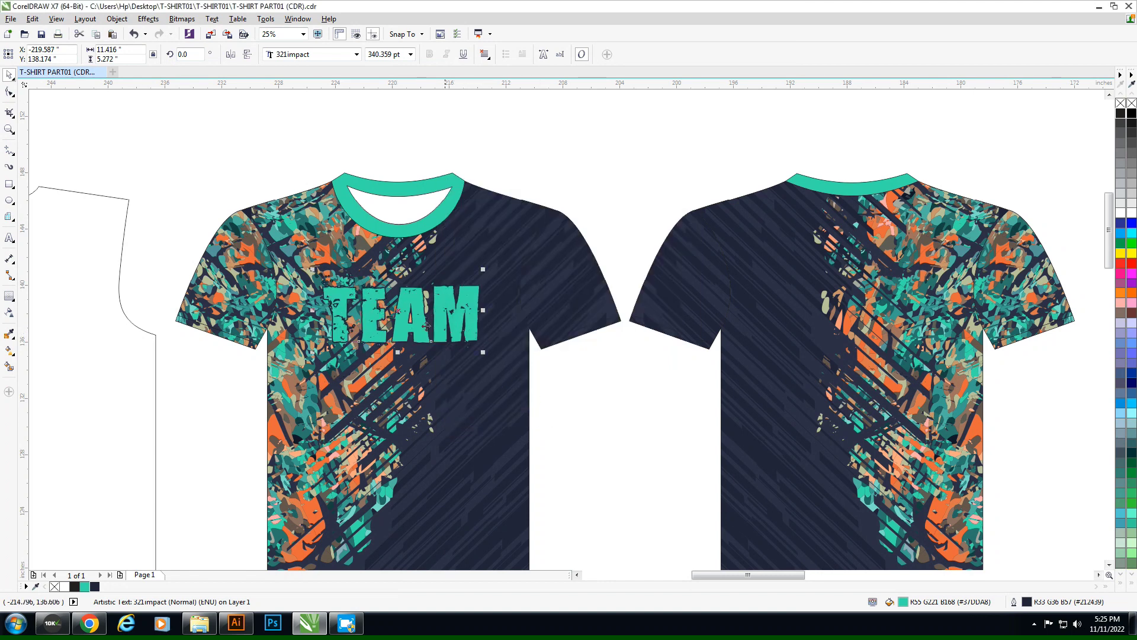
{"action": "key", "text": "F12"}
{"action": "key", "text": "Return"}
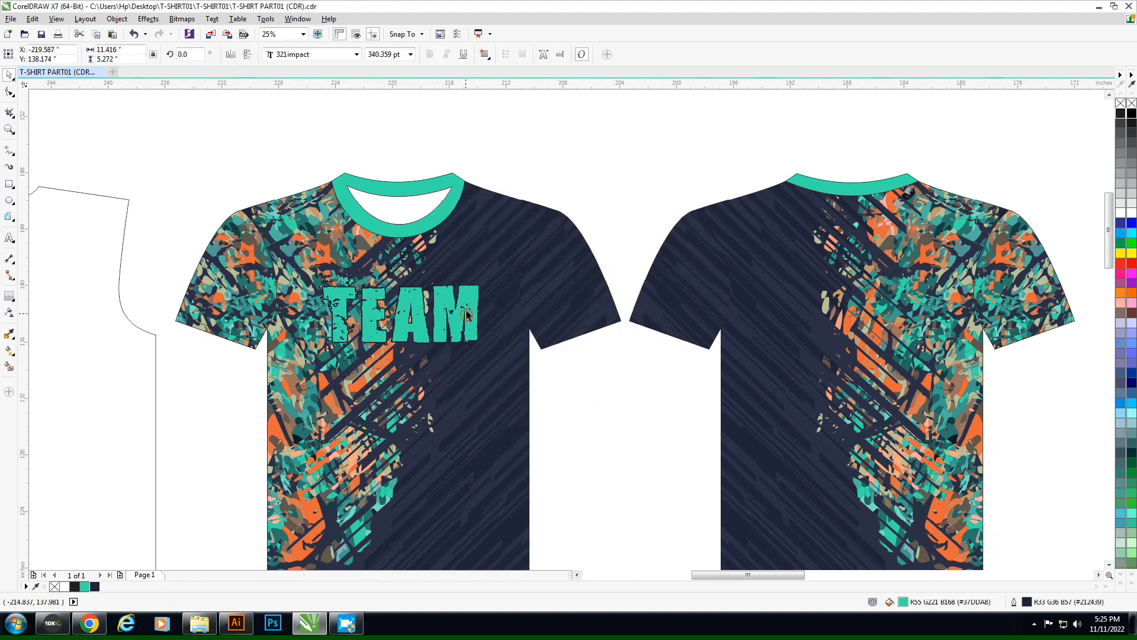
{"action": "left_click_drag", "start_coordinate": [466, 314], "coordinate": [466, 309]}
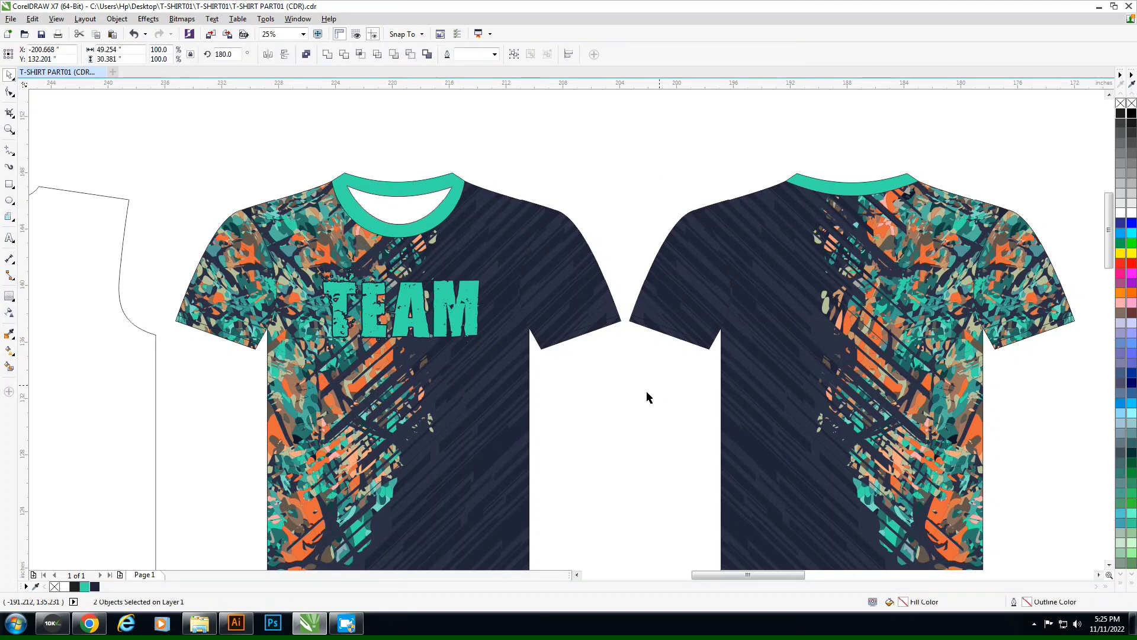
Step: Paste a TEAM copy on the back shirt, retype it as PLAYER, and position it
{"action": "key", "text": "ctrl+v"}
{"action": "double_click", "coordinate": [901, 305]}
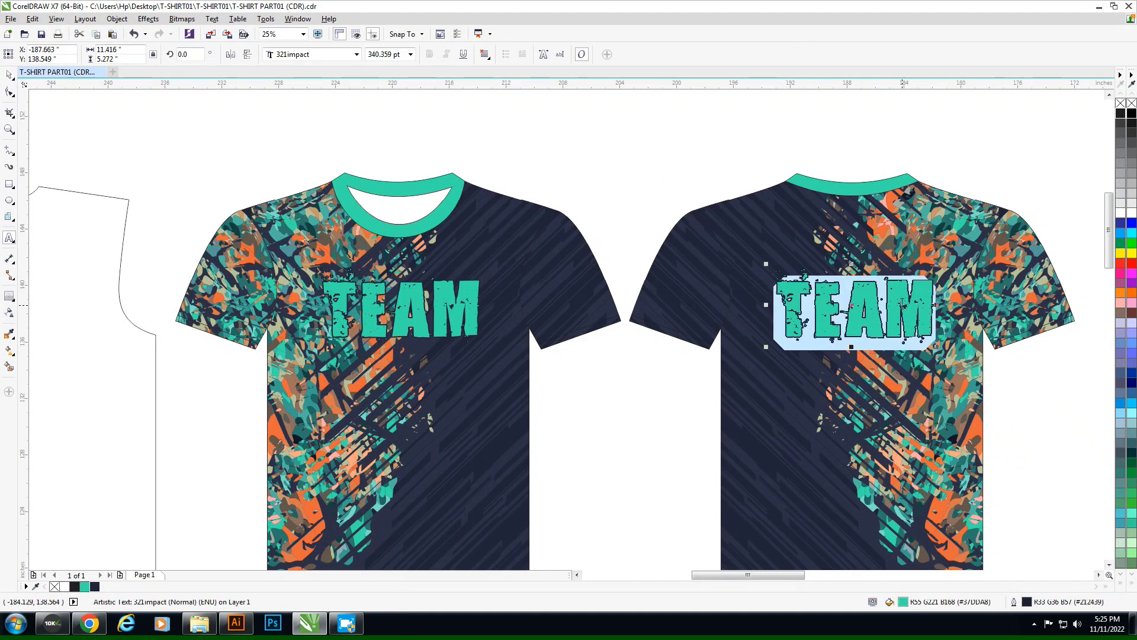
{"action": "type", "text": "PLAYER"}
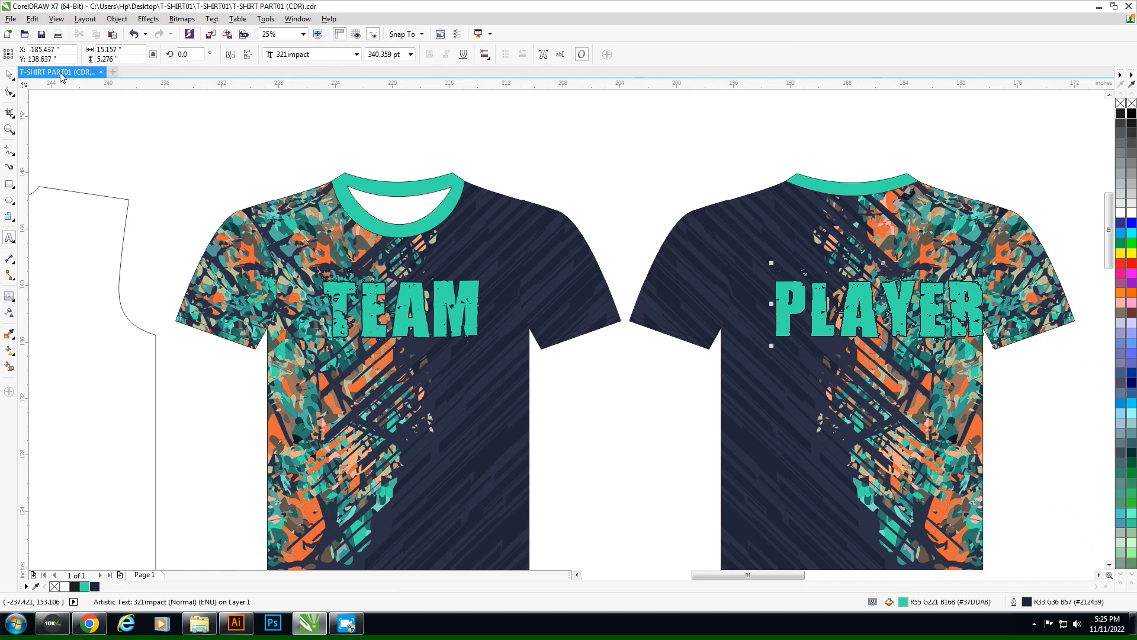
{"action": "left_click", "coordinate": [1025, 412]}
{"action": "key", "text": "c"}
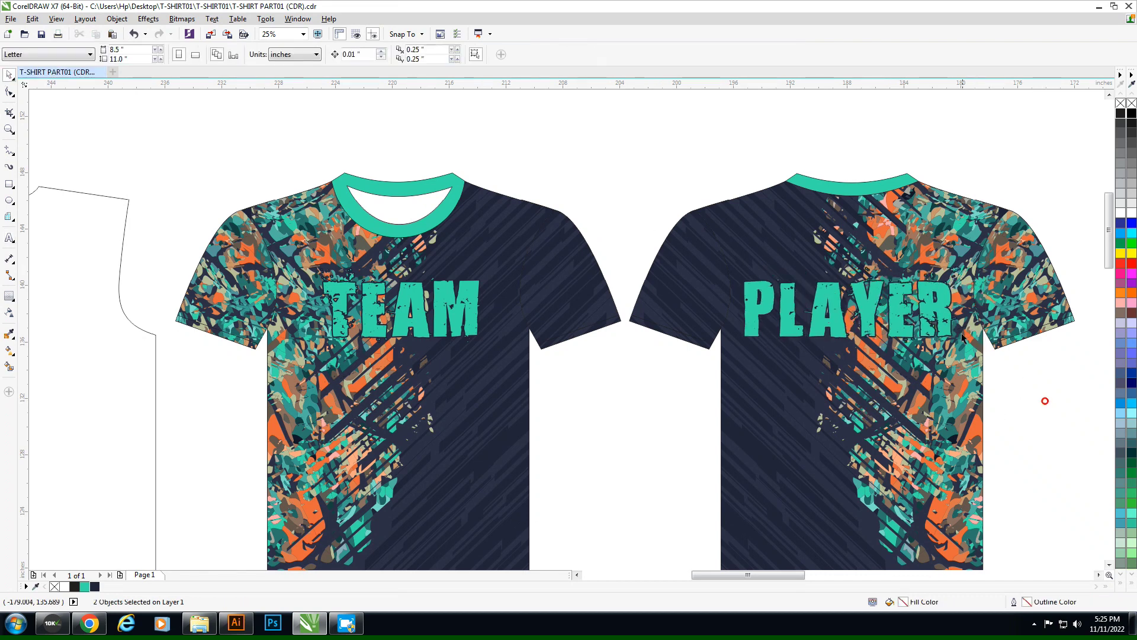
{"action": "left_click", "coordinate": [949, 323]}
{"action": "left_click_drag", "start_coordinate": [962, 264], "coordinate": [945, 268]}
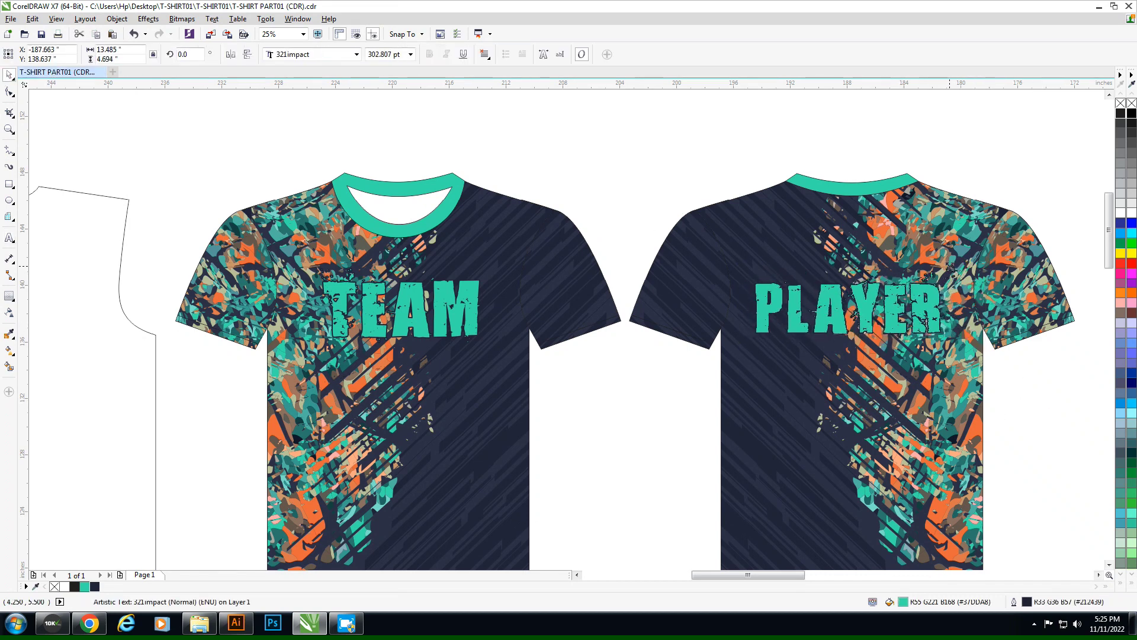
{"action": "mouse_move", "coordinate": [927, 308]}
{"action": "left_mouse_down"}
{"action": "mouse_move", "coordinate": [937, 268]}
{"action": "mouse_move", "coordinate": [936, 379]}
{"action": "left_mouse_up"}
{"action": "left_click", "coordinate": [943, 291], "text": "ctrl"}
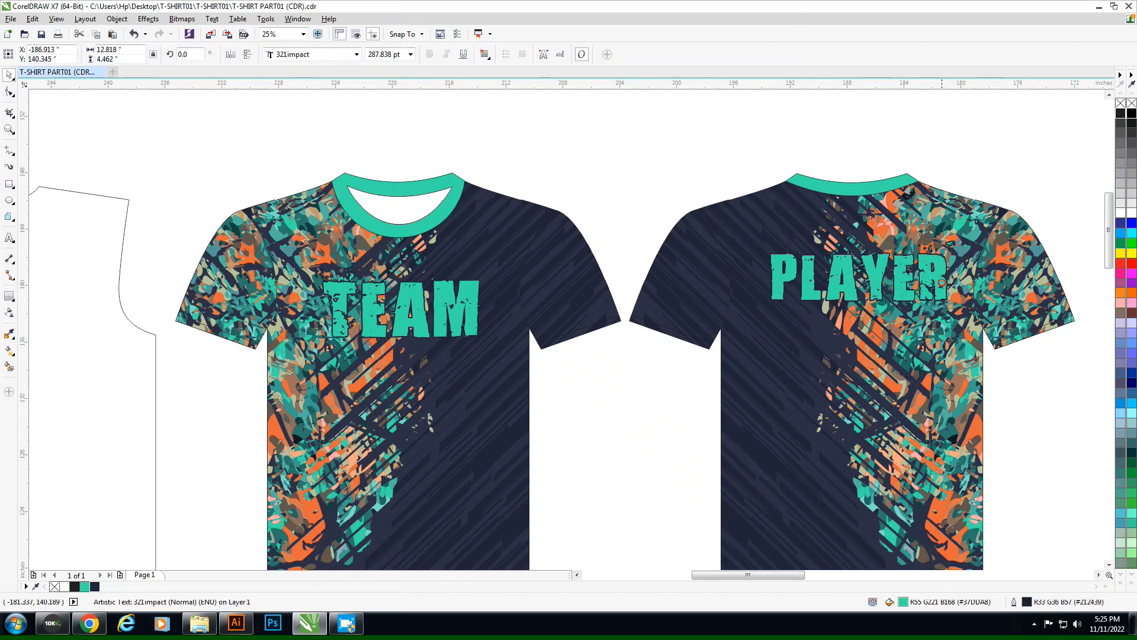
Step: Turn the lower PLAYER copy into a large number 11 beneath PLAYER
{"action": "double_click", "coordinate": [936, 379]}
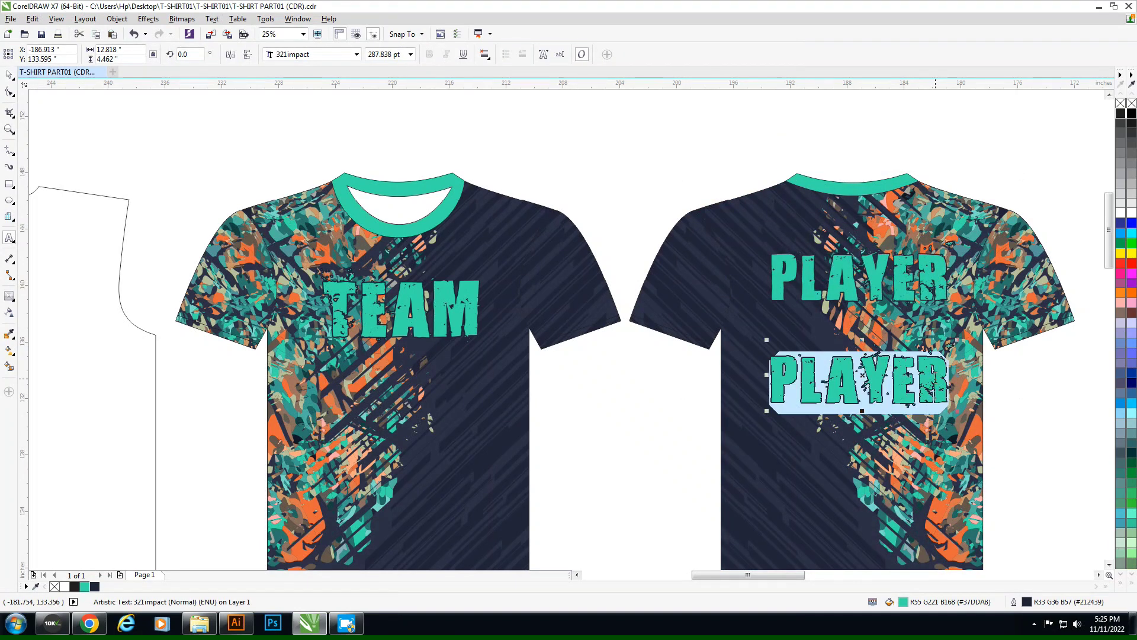
{"action": "type", "text": "99"}
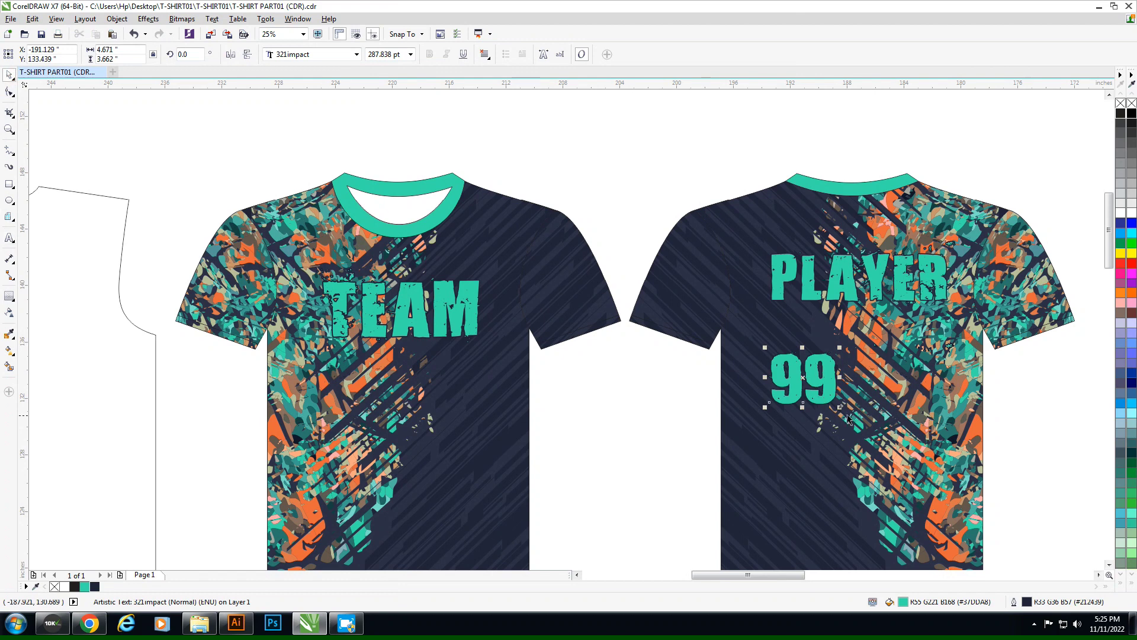
{"action": "left_click_drag", "start_coordinate": [841, 408], "coordinate": [923, 492]}
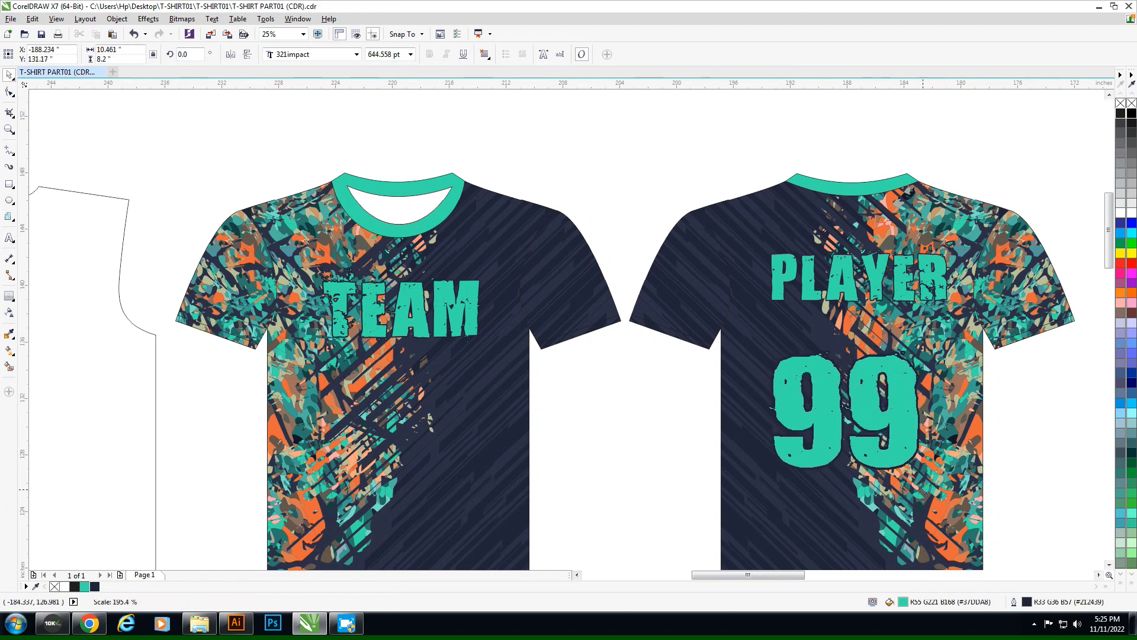
{"action": "double_click", "coordinate": [847, 404]}
{"action": "type", "text": "1"}
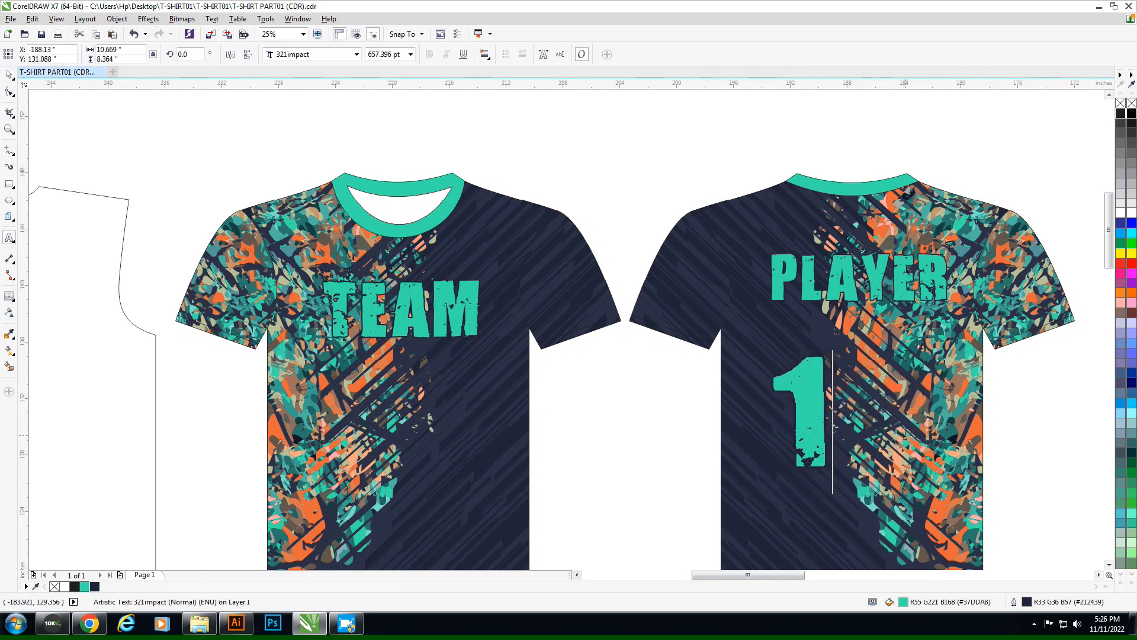
{"action": "type", "text": "1"}
{"action": "left_click_drag", "start_coordinate": [884, 375], "coordinate": [904, 374]}
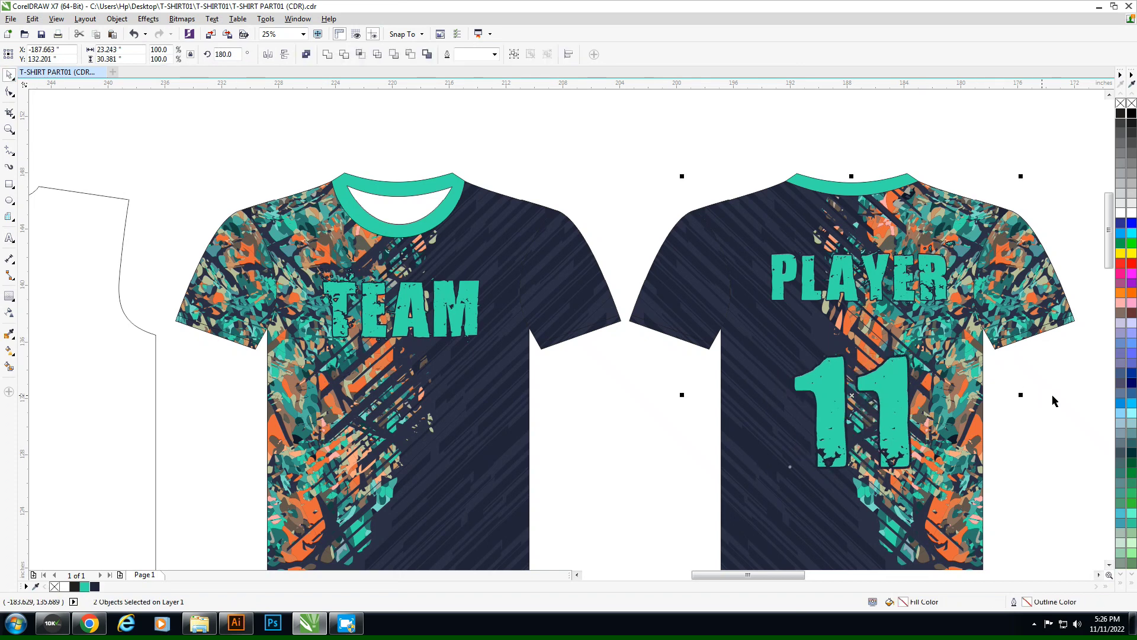
{"action": "mouse_move", "coordinate": [917, 354]}
{"action": "left_mouse_down"}
{"action": "mouse_move", "coordinate": [908, 342]}
{"action": "mouse_move", "coordinate": [924, 321]}
{"action": "left_mouse_up"}
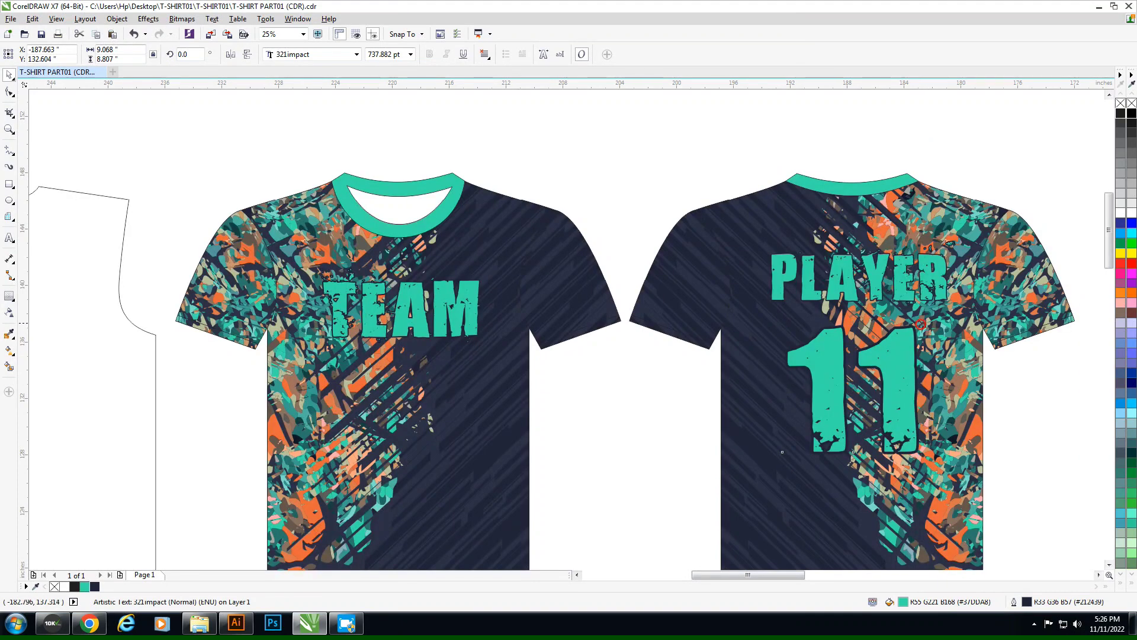
{"action": "left_click", "coordinate": [942, 274], "text": "ctrl"}
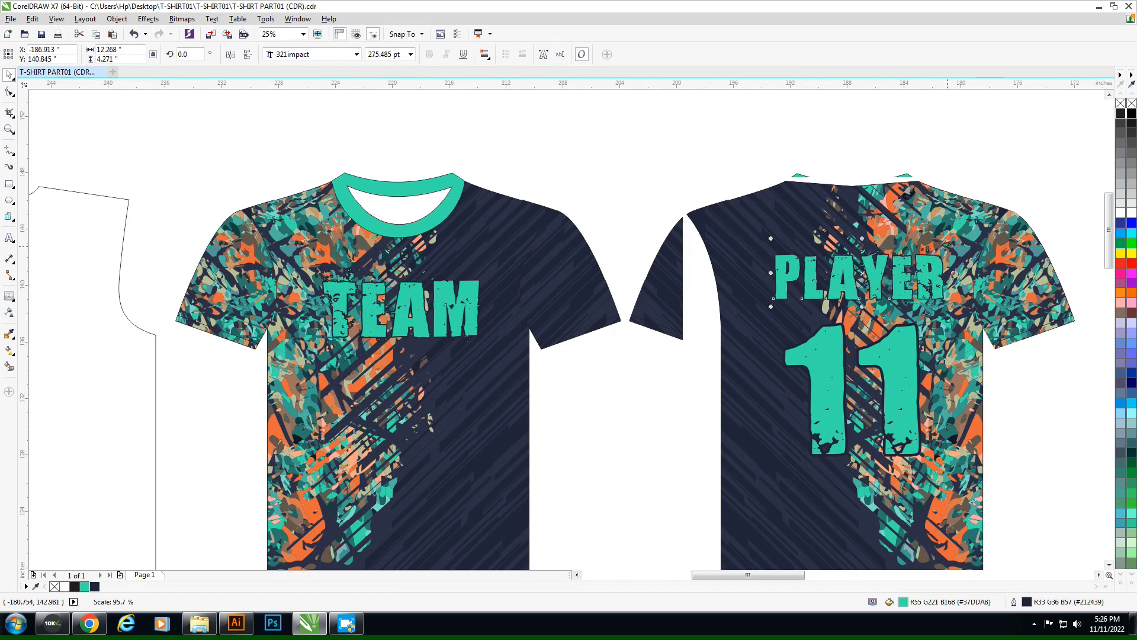
{"action": "left_click", "coordinate": [913, 342], "text": "ctrl"}
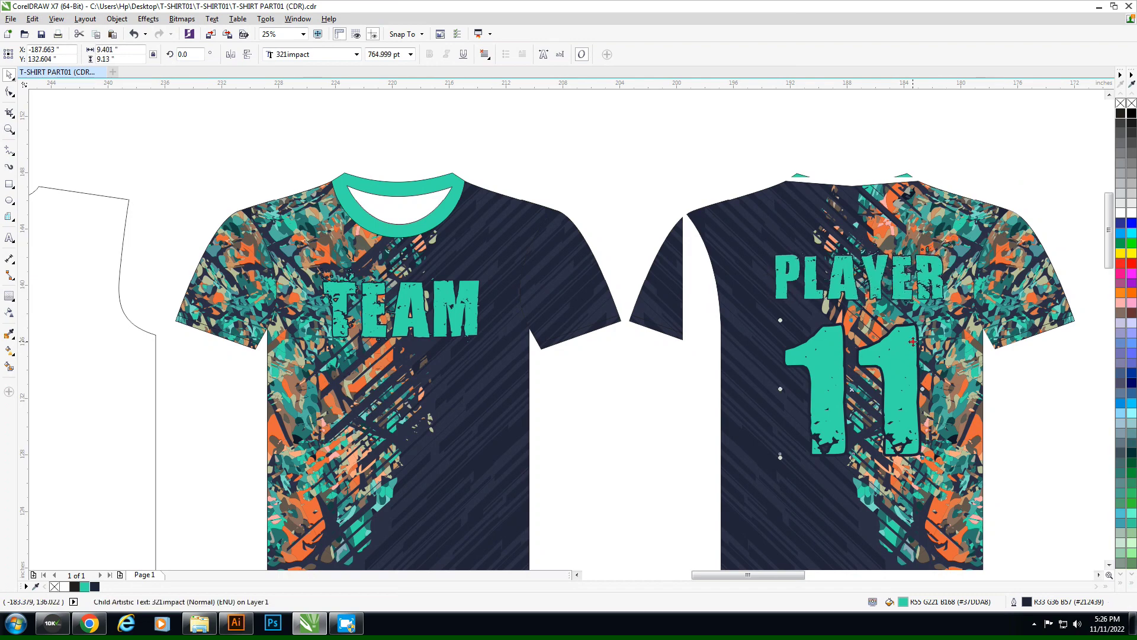
{"action": "left_click", "coordinate": [709, 152]}
Step: Bring the bearded portrait onto the back shirt, shrunk and centred under the collar
{"action": "scroll", "coordinate": [944, 279], "scroll_direction": "down", "scroll_amount": 2}
{"action": "left_click_drag", "start_coordinate": [159, 136], "coordinate": [920, 323]}
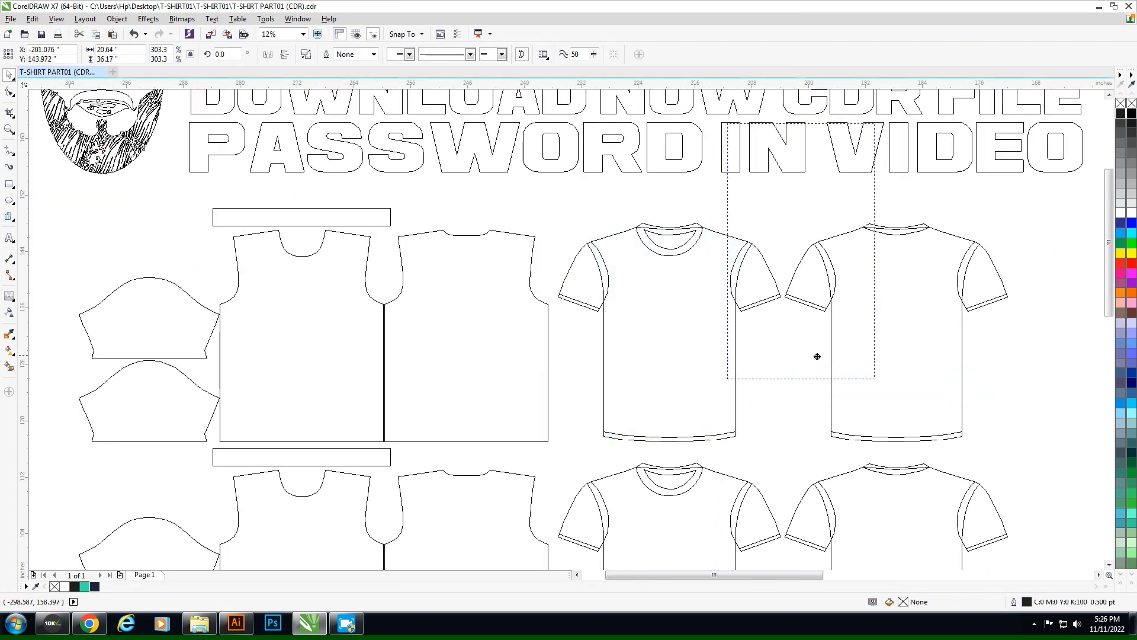
{"action": "scroll", "coordinate": [1007, 332], "scroll_direction": "up", "scroll_amount": 2}
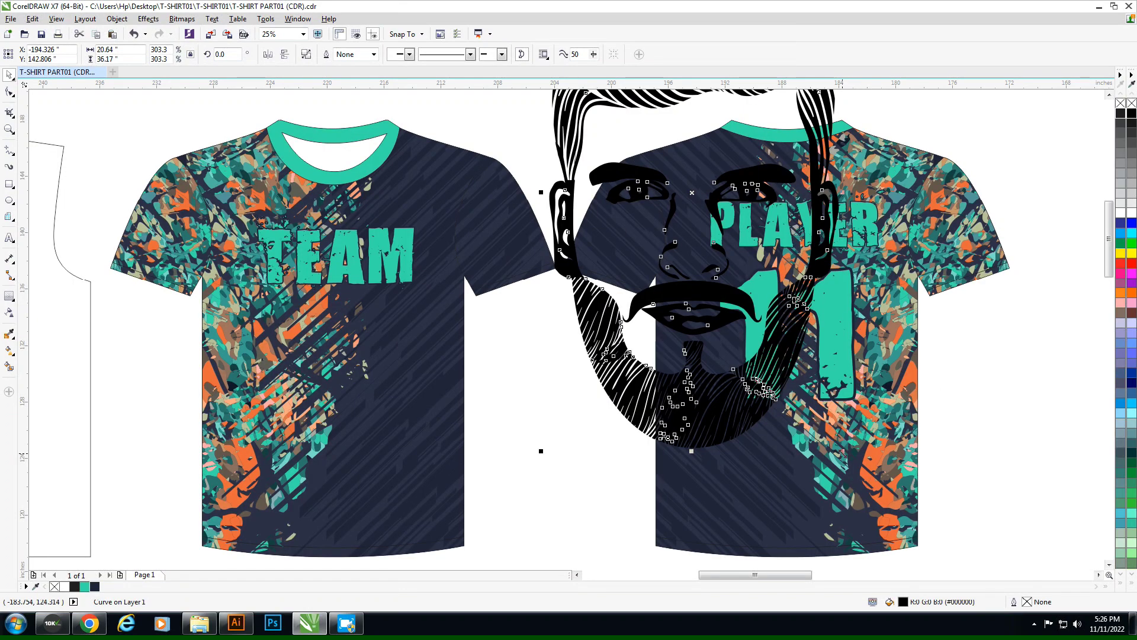
{"action": "left_click_drag", "start_coordinate": [841, 453], "coordinate": [718, 234]}
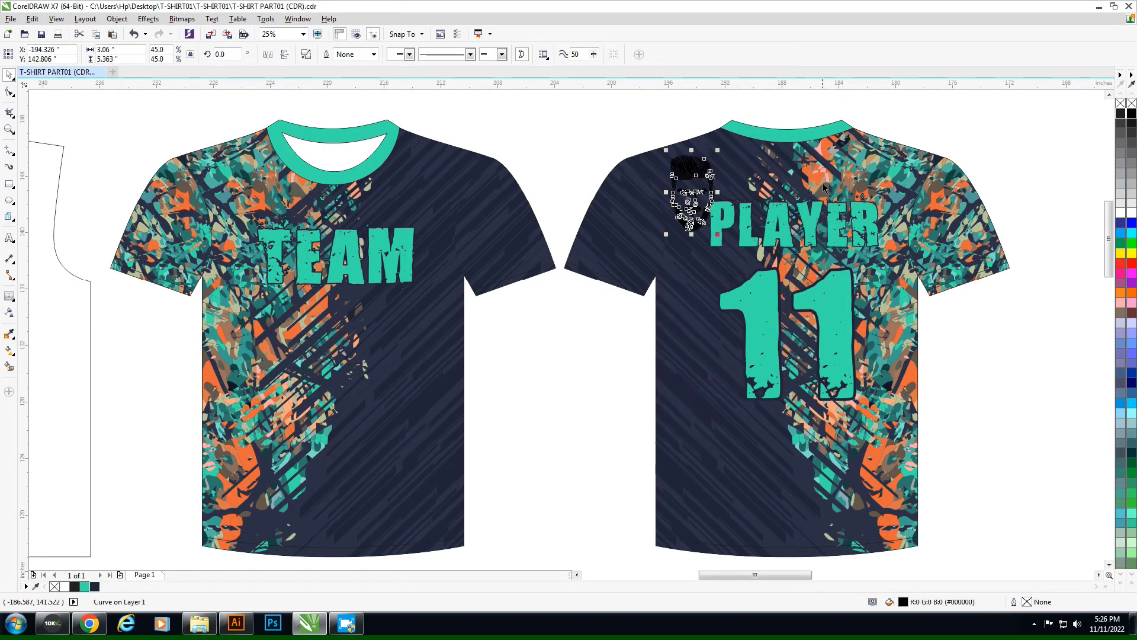
{"action": "left_click_drag", "start_coordinate": [693, 178], "coordinate": [787, 178]}
{"action": "scroll", "coordinate": [936, 122], "scroll_direction": "up", "scroll_amount": 2}
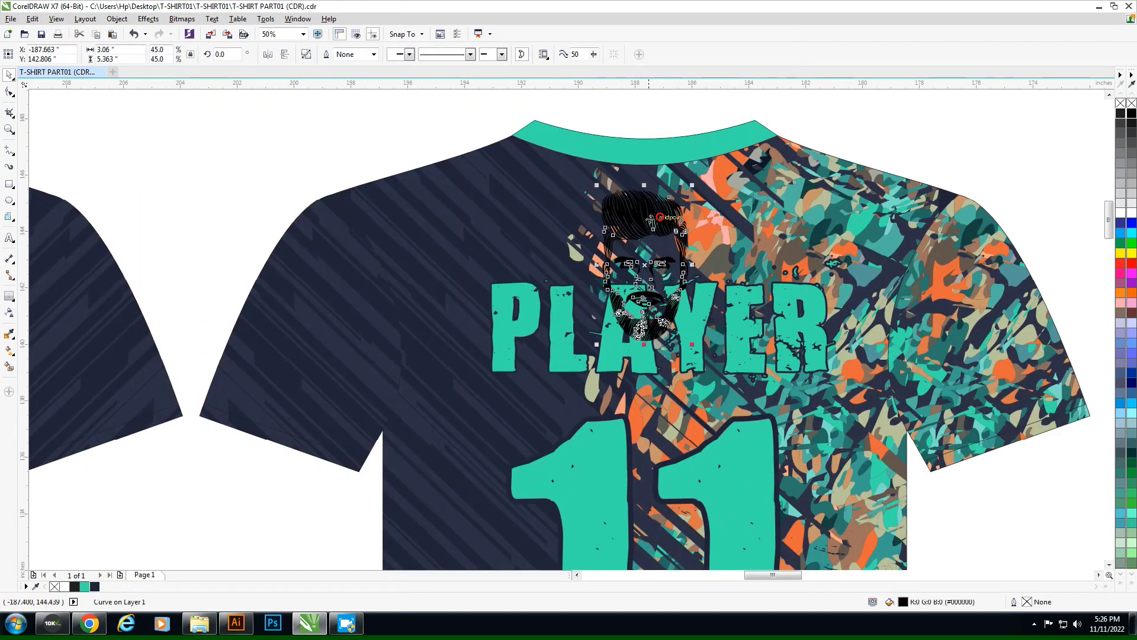
{"action": "left_click_drag", "start_coordinate": [652, 219], "coordinate": [666, 207]}
{"action": "left_click_drag", "start_coordinate": [707, 173], "coordinate": [651, 211]}
{"action": "key", "text": "shift+F9"}
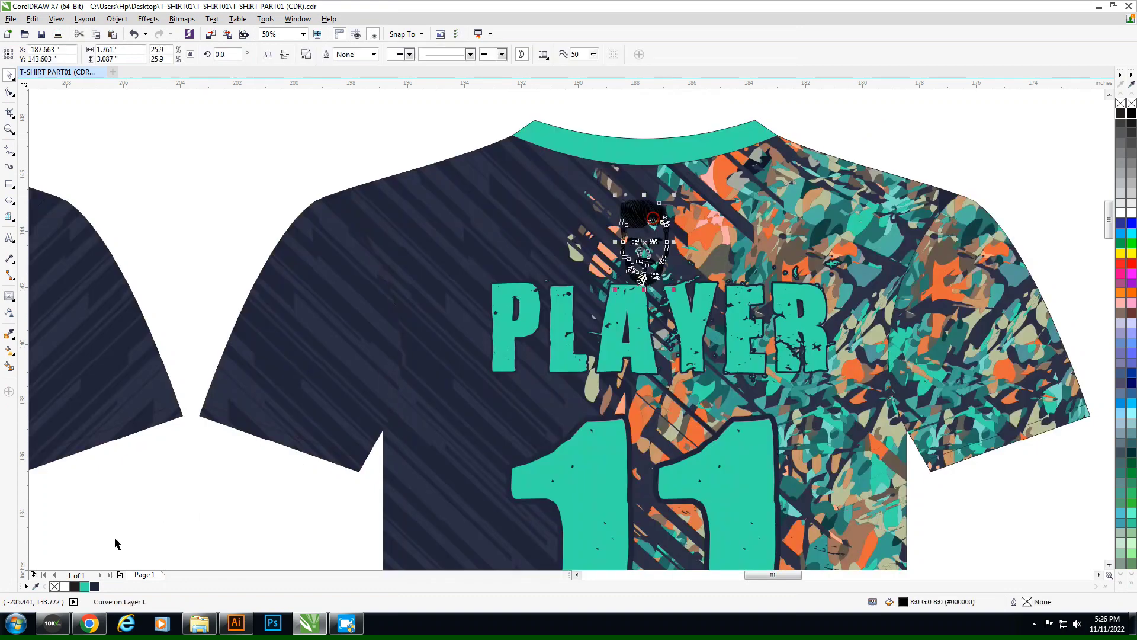
Step: Fill the portrait teal with a dark 2 pt outline
{"action": "left_click", "coordinate": [85, 587]}
{"action": "right_click", "coordinate": [95, 587]}
{"action": "key", "text": "F12"}
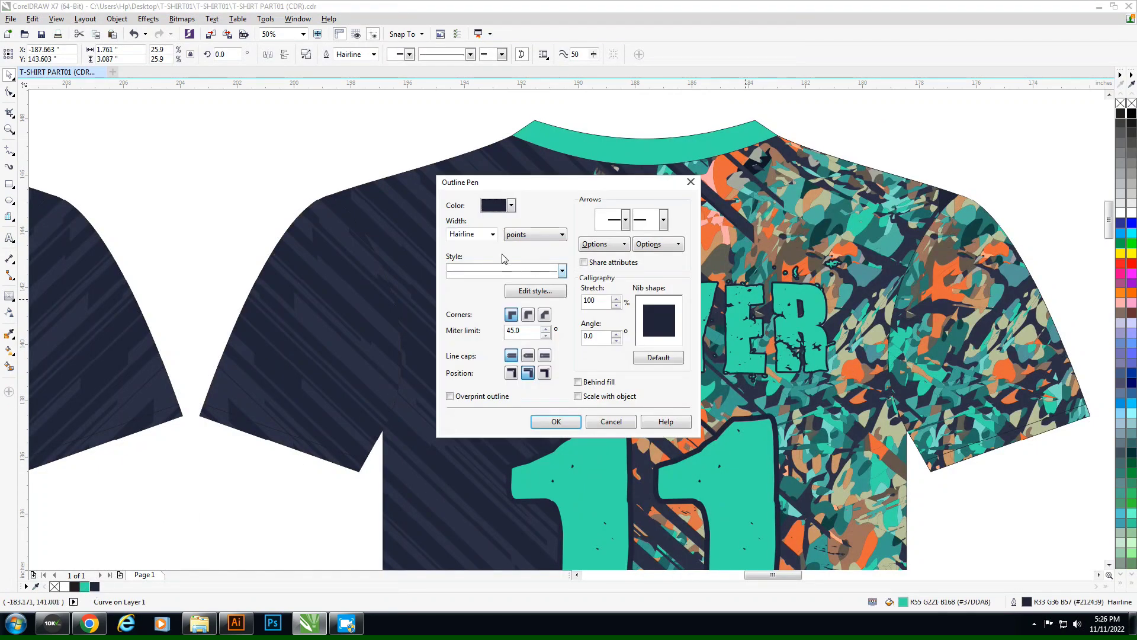
{"action": "type", "text": "2"}
{"action": "left_click", "coordinate": [556, 421]}
{"action": "key", "text": "F12"}
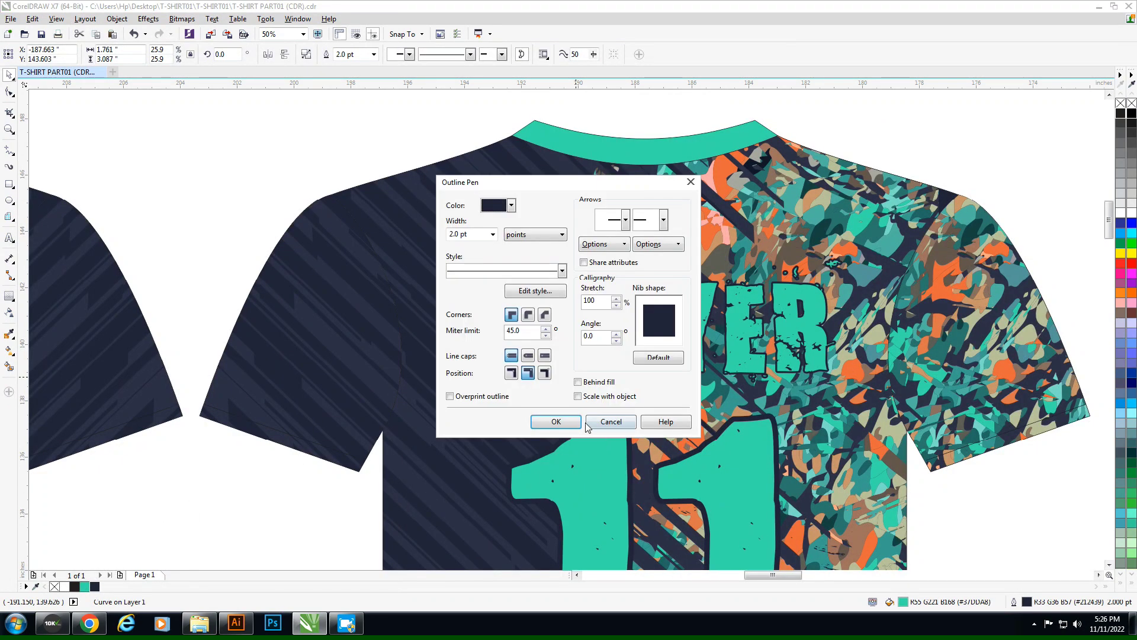
{"action": "left_click", "coordinate": [565, 418]}
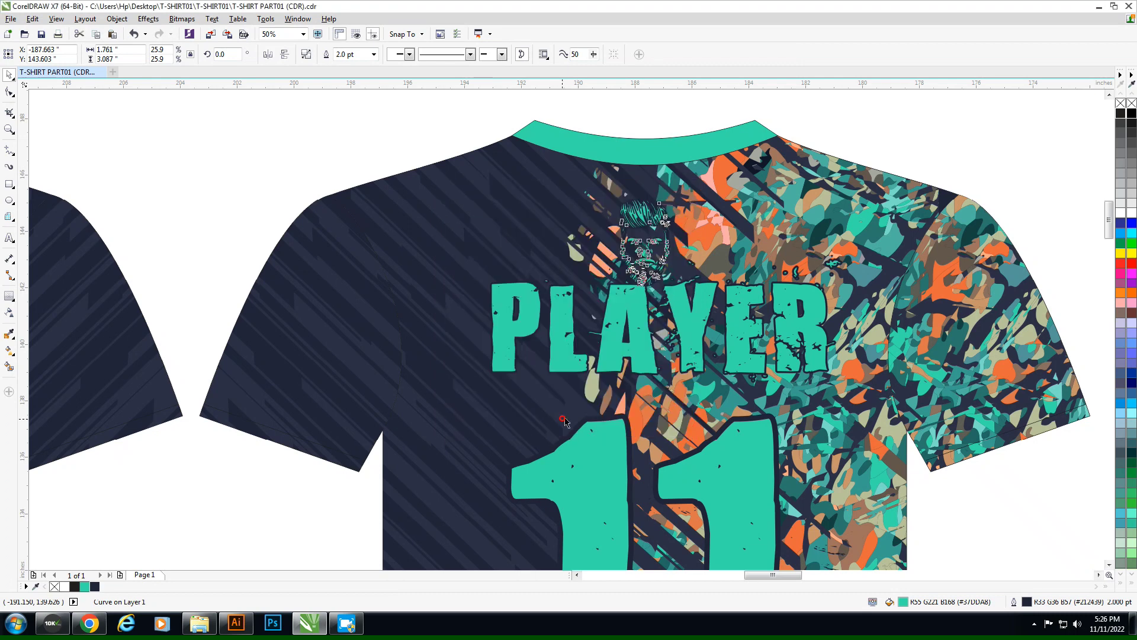
Step: Move PLAYER and the 11 down beneath the portrait
{"action": "left_click", "coordinate": [909, 134]}
{"action": "left_click", "coordinate": [698, 316]}
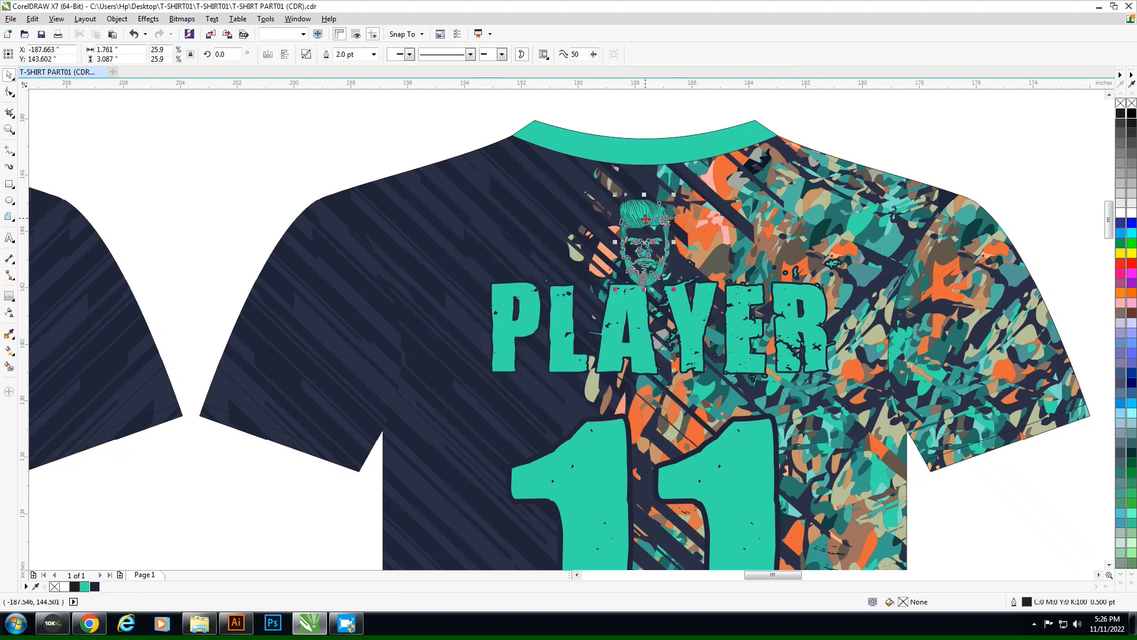
{"action": "left_click", "coordinate": [697, 316], "text": "ctrl"}
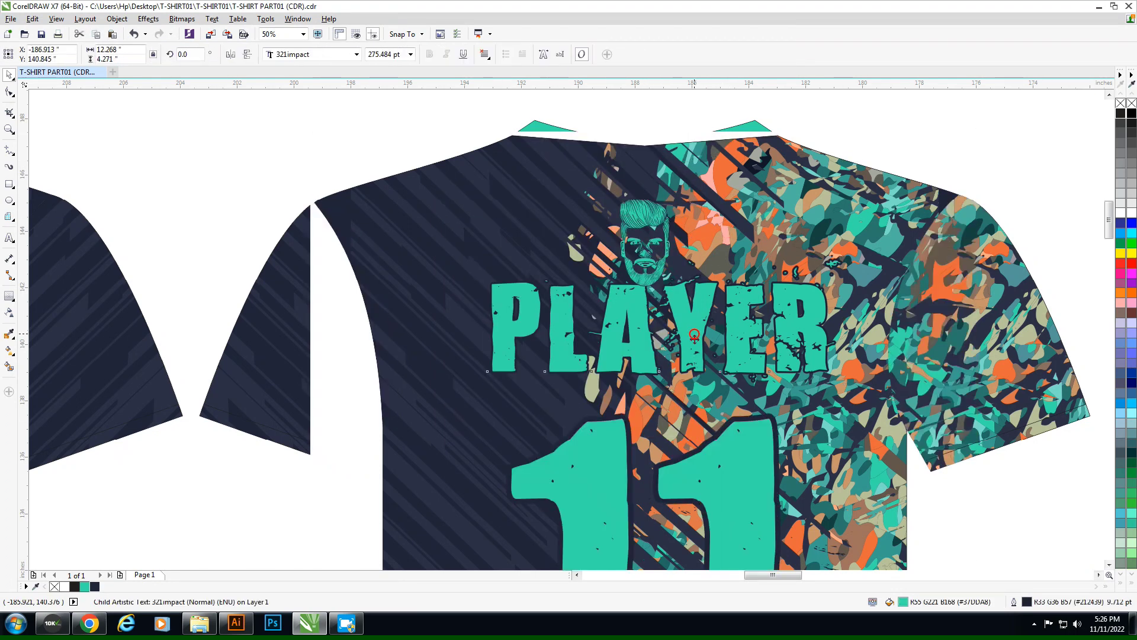
{"action": "left_click_drag", "start_coordinate": [694, 336], "coordinate": [703, 368]}
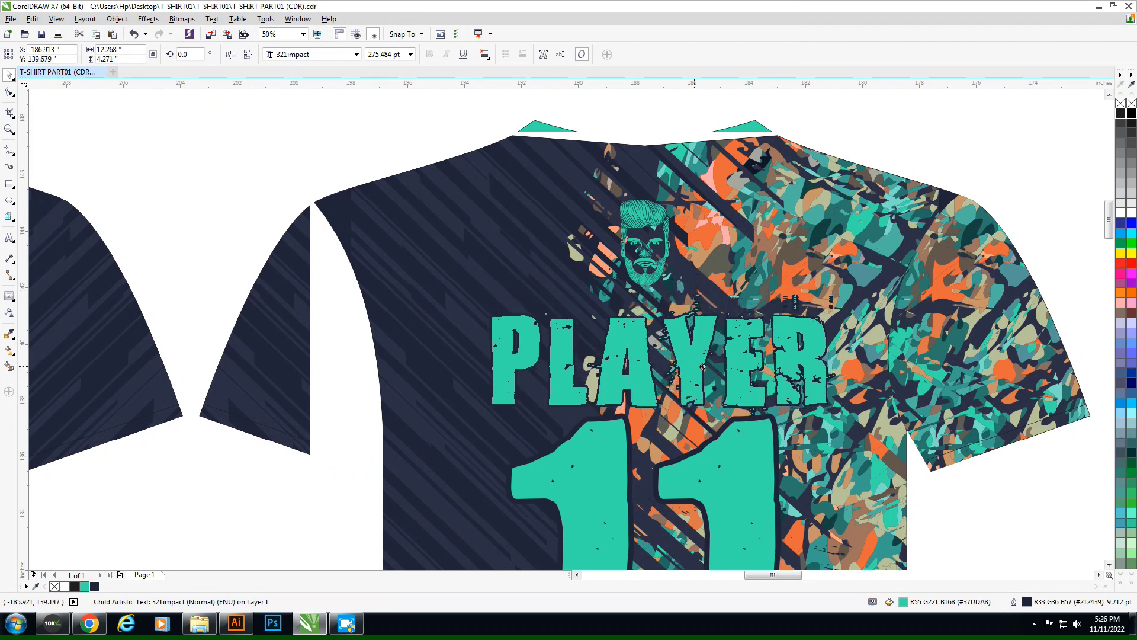
{"action": "left_click_drag", "start_coordinate": [738, 450], "coordinate": [738, 468]}
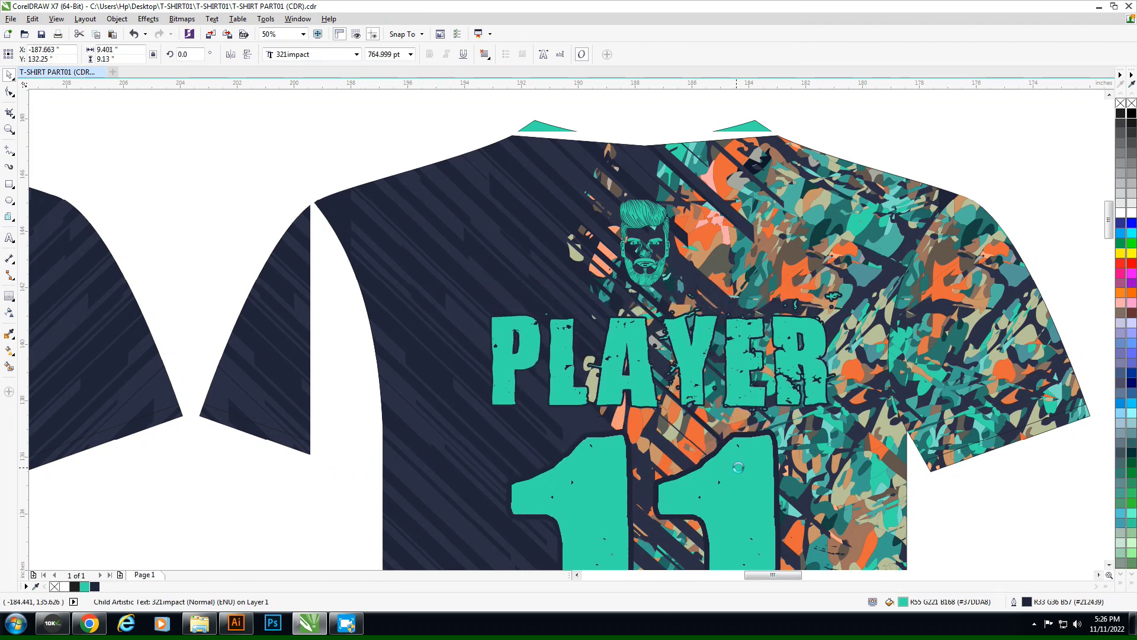
{"action": "left_click", "coordinate": [936, 512]}
{"action": "scroll", "coordinate": [744, 251], "scroll_direction": "down", "scroll_amount": 2}
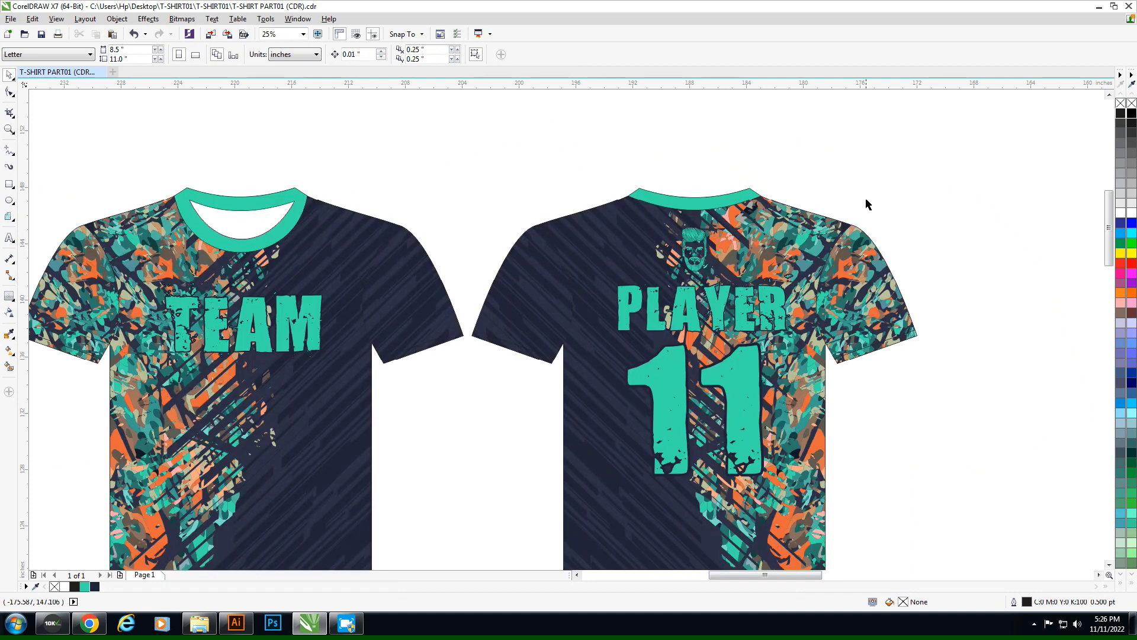
Step: Pick the teal and orange pattern from the mockup for the first template's front panel
{"action": "left_click", "coordinate": [756, 323]}
{"action": "left_click", "coordinate": [933, 457]}
{"action": "scroll", "coordinate": [934, 457], "scroll_direction": "down", "scroll_amount": 4}
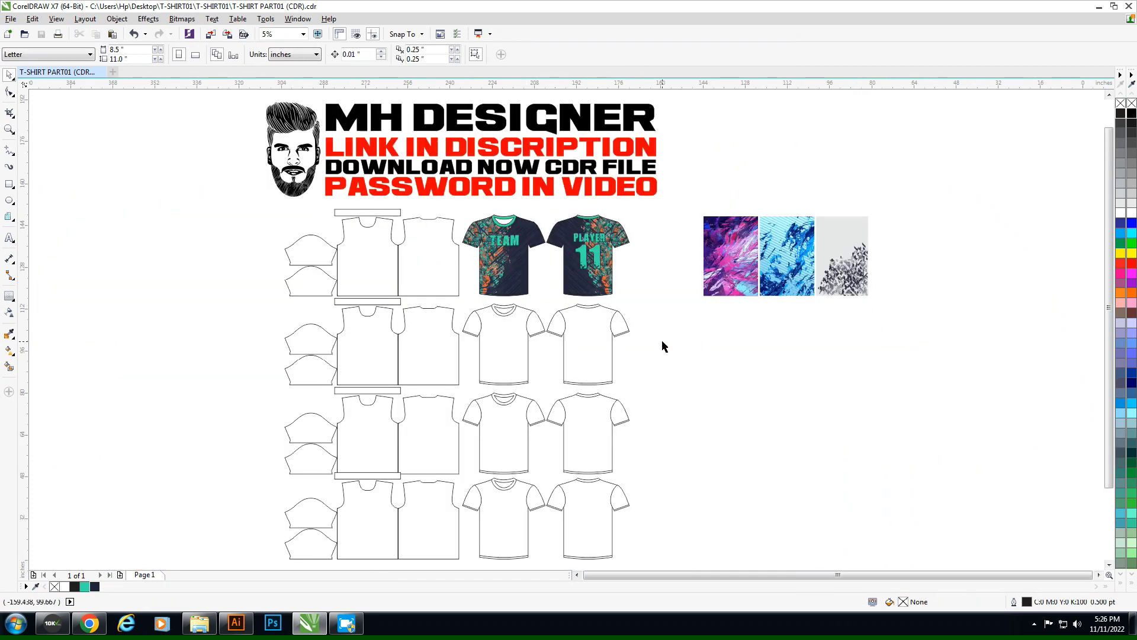
{"action": "scroll", "coordinate": [293, 223], "scroll_direction": "up", "scroll_amount": 2}
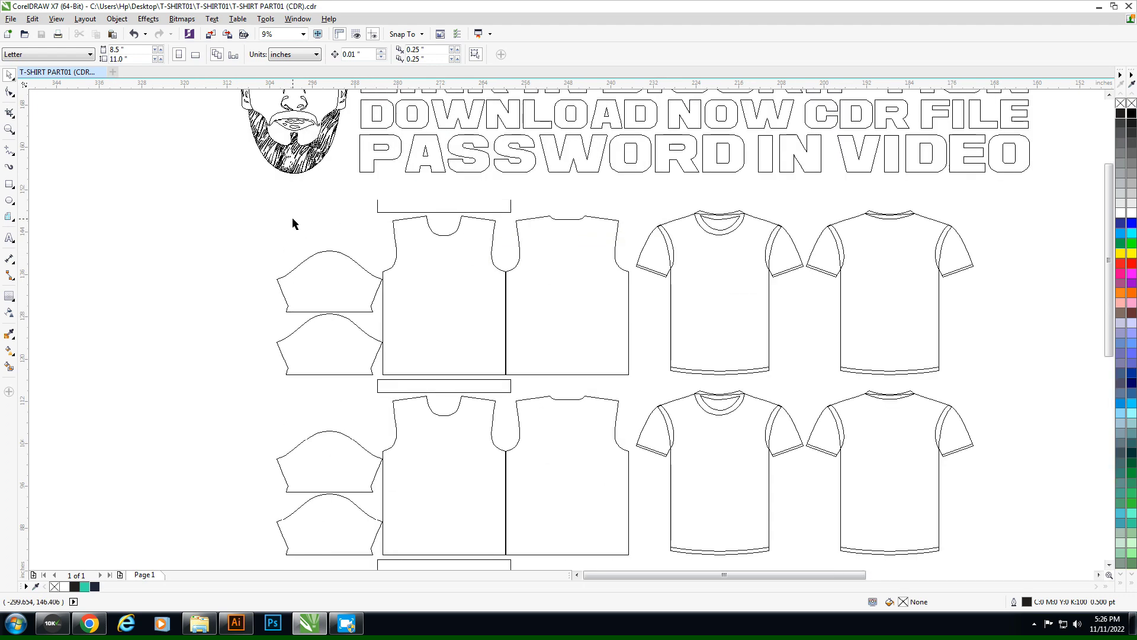
{"action": "left_click", "coordinate": [716, 312], "text": "ctrl"}
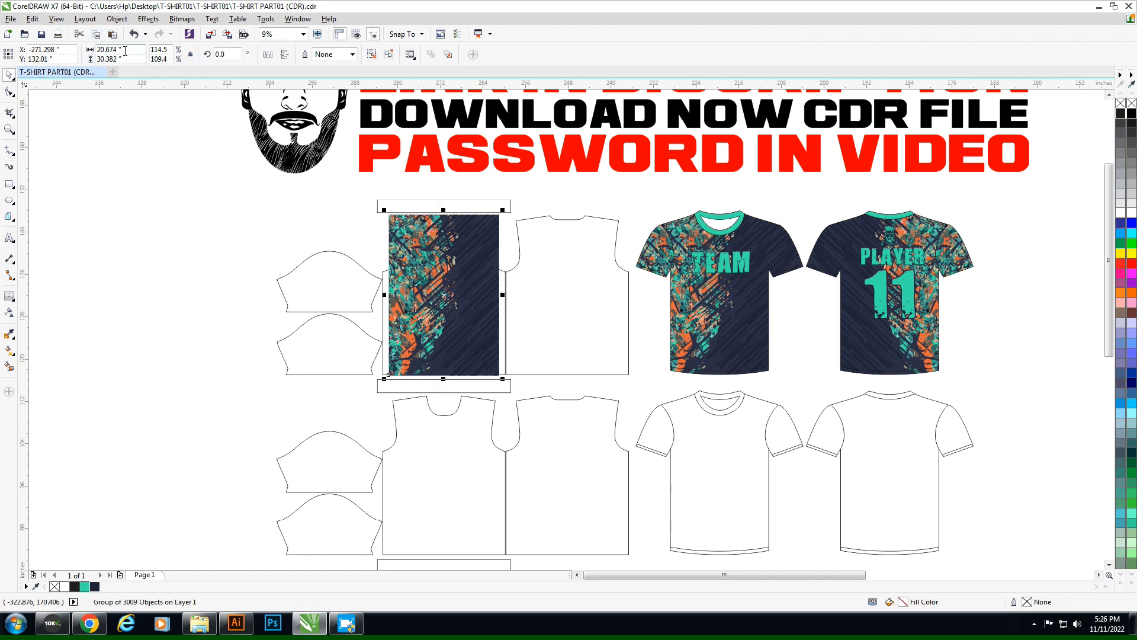
Step: Set the pattern width to 23 inches and PowerClip it inside the front panel
{"action": "key", "text": "Return"}
{"action": "left_click", "coordinate": [287, 165]}
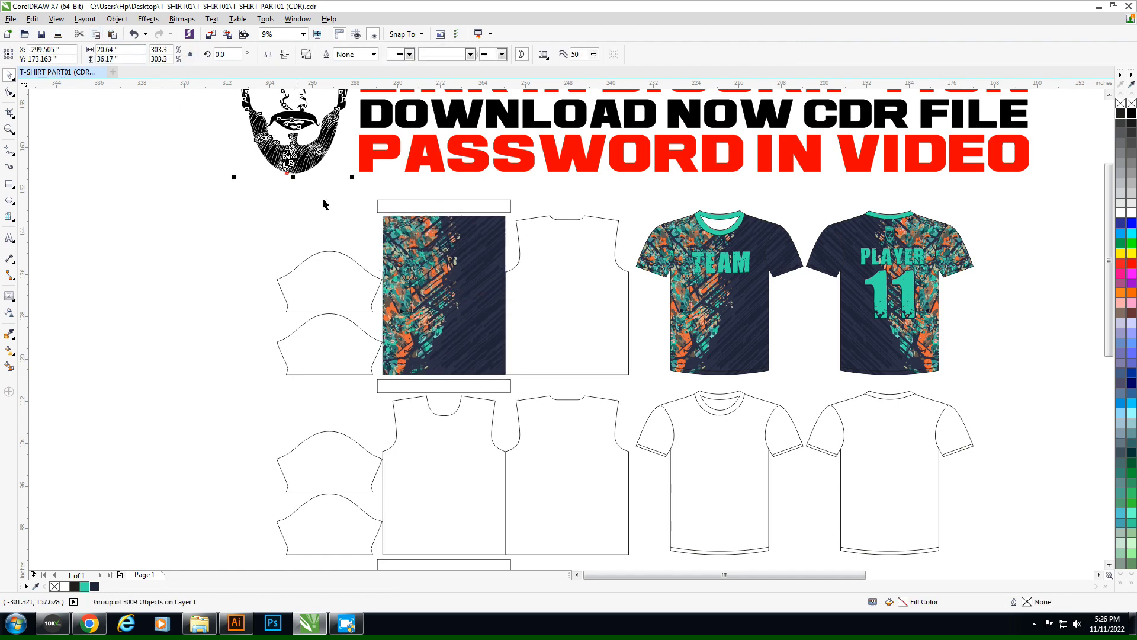
{"action": "left_click", "coordinate": [417, 268]}
{"action": "left_click", "coordinate": [411, 276]}
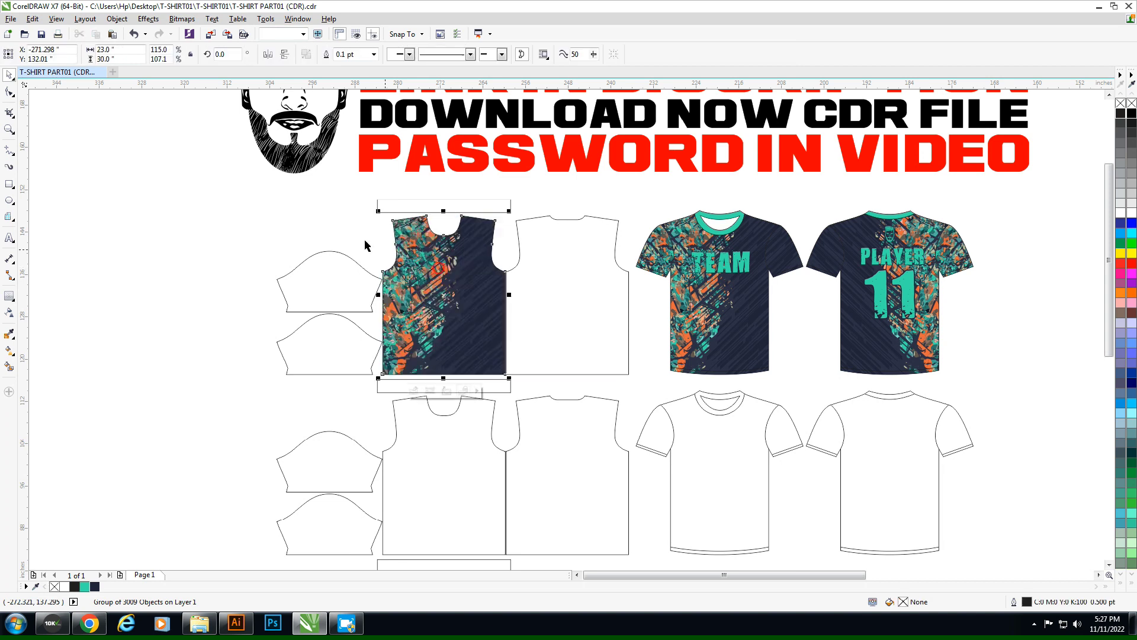
Step: Place a mirrored copy of the patterned panel over the back panel
{"action": "left_click", "coordinate": [374, 305]}
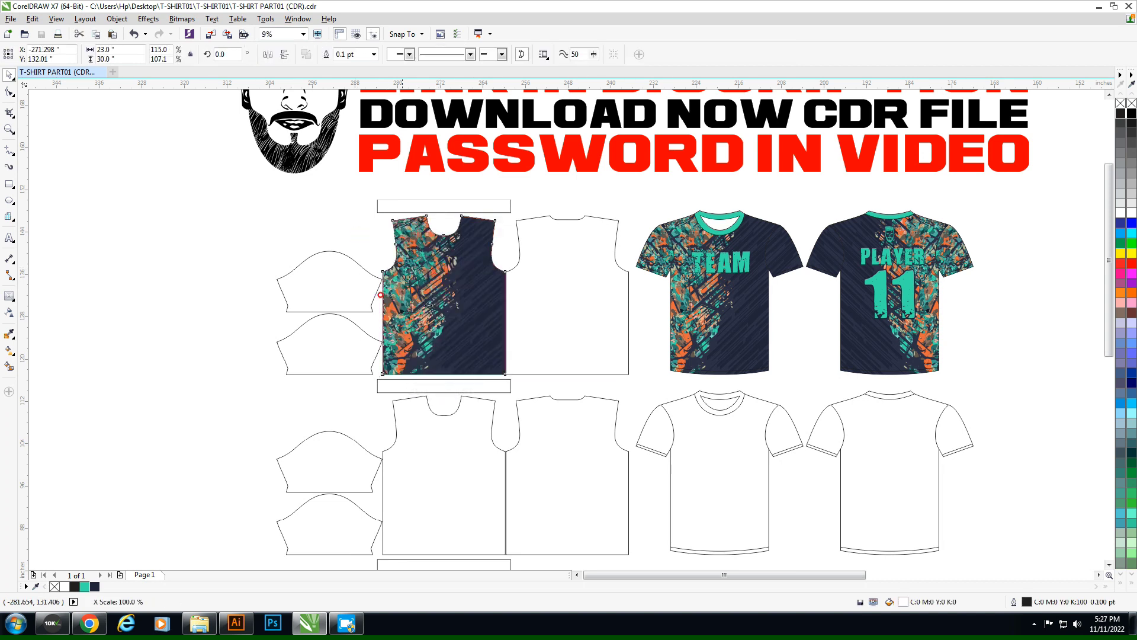
{"action": "left_click", "coordinate": [548, 317]}
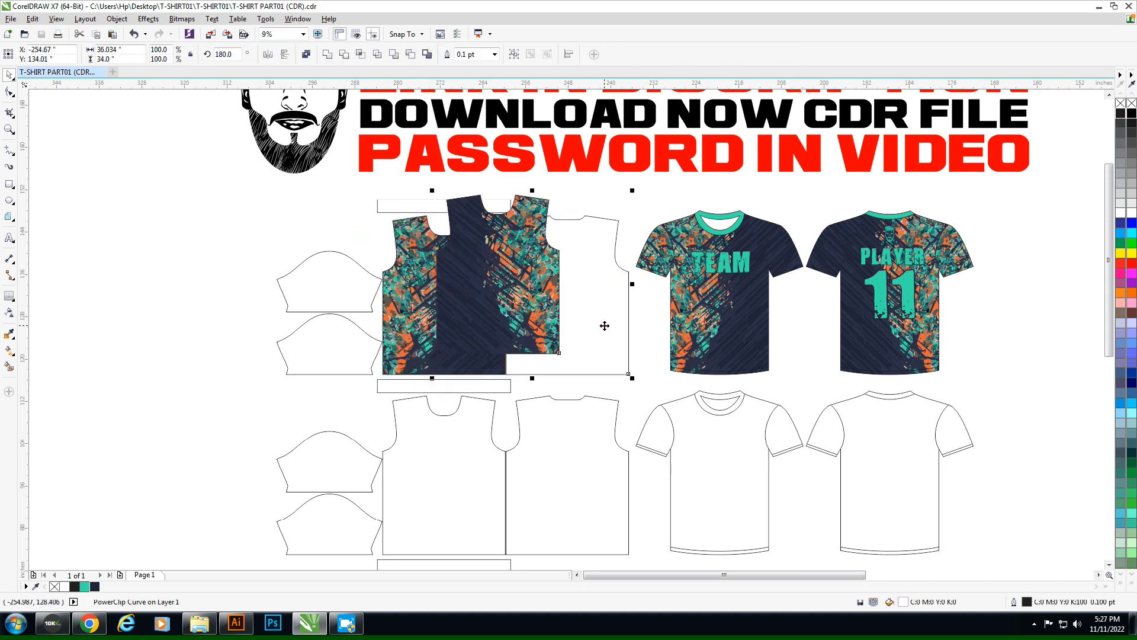
{"action": "key", "text": "Escape"}
{"action": "left_click", "coordinate": [600, 334]}
{"action": "key", "text": "ctrl+z"}
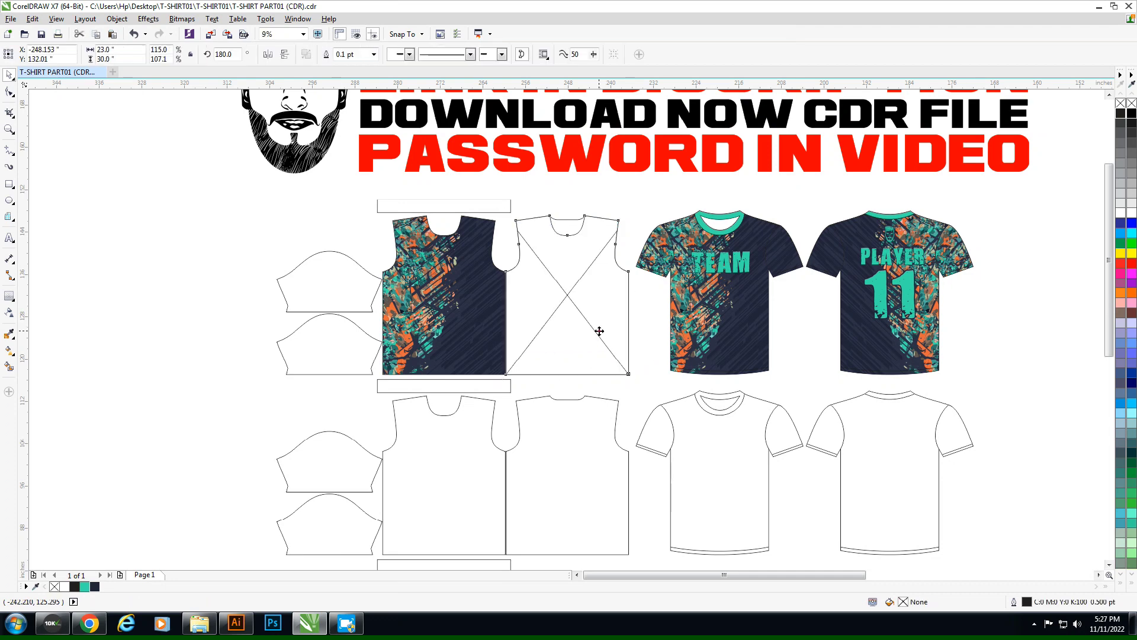
{"action": "key", "text": "ctrl+shift+z"}
{"action": "key", "text": "ctrl+z"}
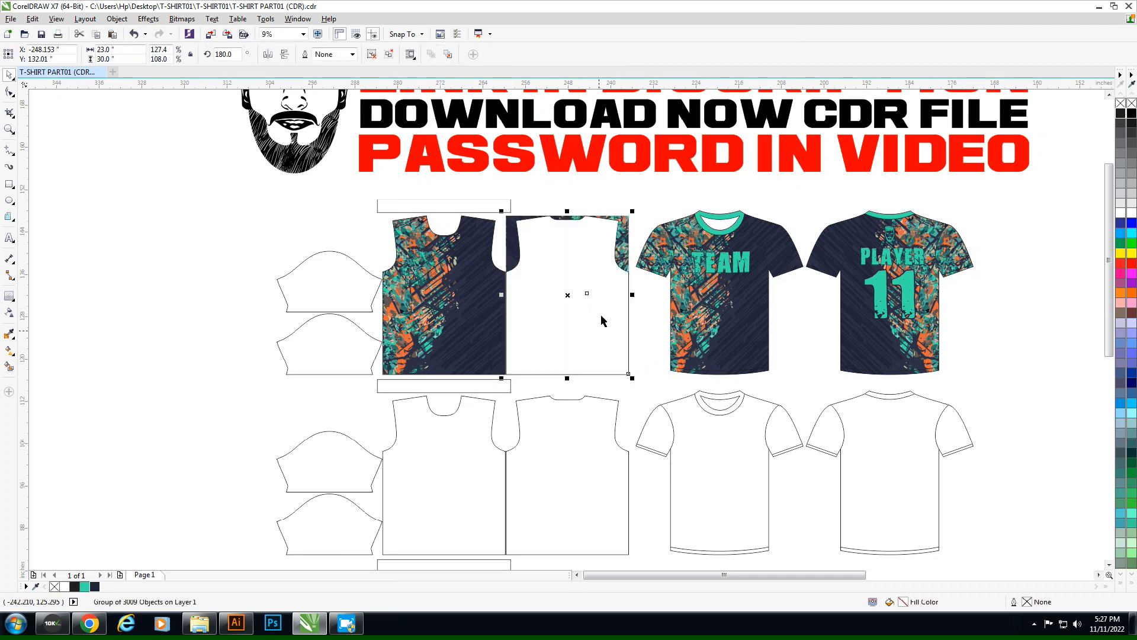
{"action": "key", "text": "ctrl+shift+z"}
Step: Rotate the pattern inside the front panel 90 degrees
{"action": "left_click", "coordinate": [405, 253], "text": "ctrl"}
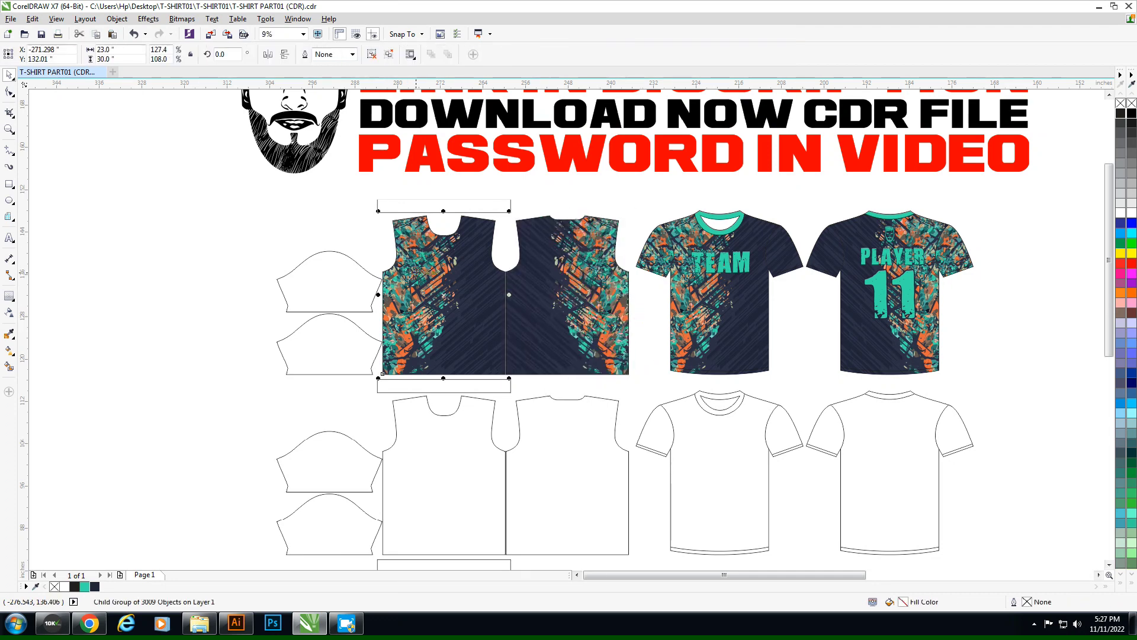
{"action": "left_click", "coordinate": [417, 268]}
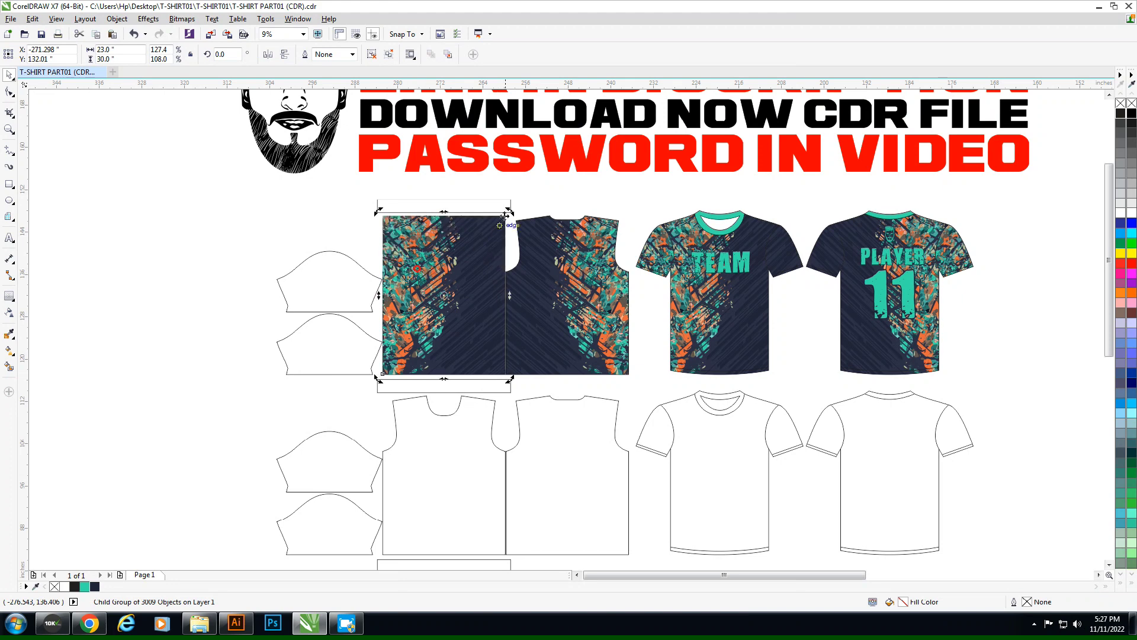
{"action": "left_click_drag", "start_coordinate": [510, 212], "coordinate": [362, 232]}
Step: Fill the sleeves with pattern copies, tilting the upper one and stretching the lower taller
{"action": "key", "text": "ctrl+z"}
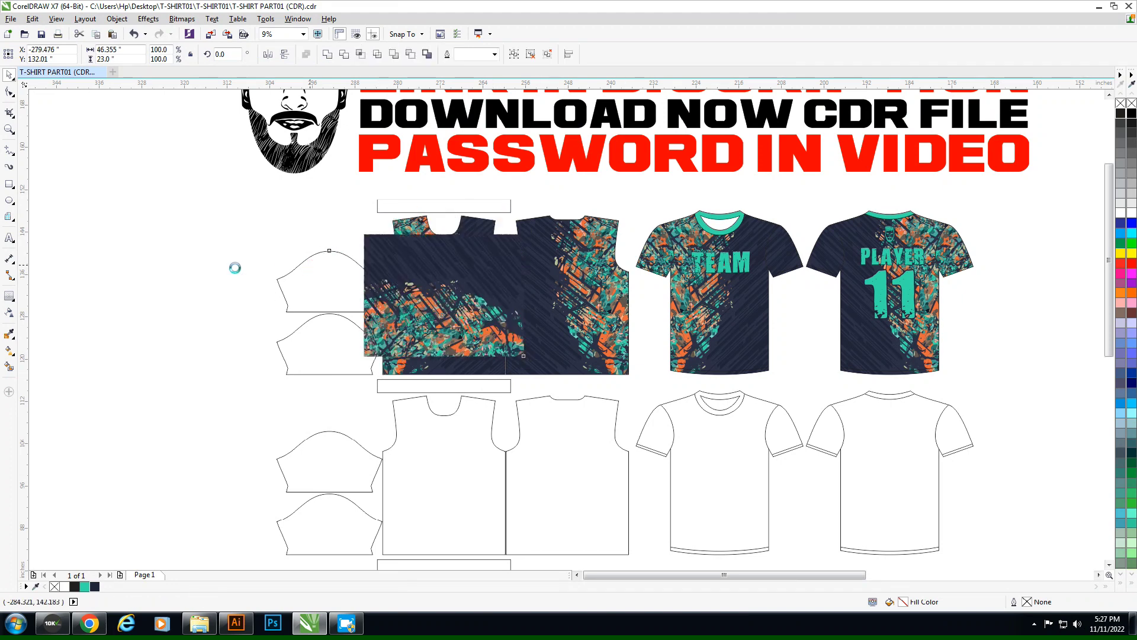
{"action": "key", "text": "ctrl+z"}
{"action": "key", "text": "ctrl+z"}
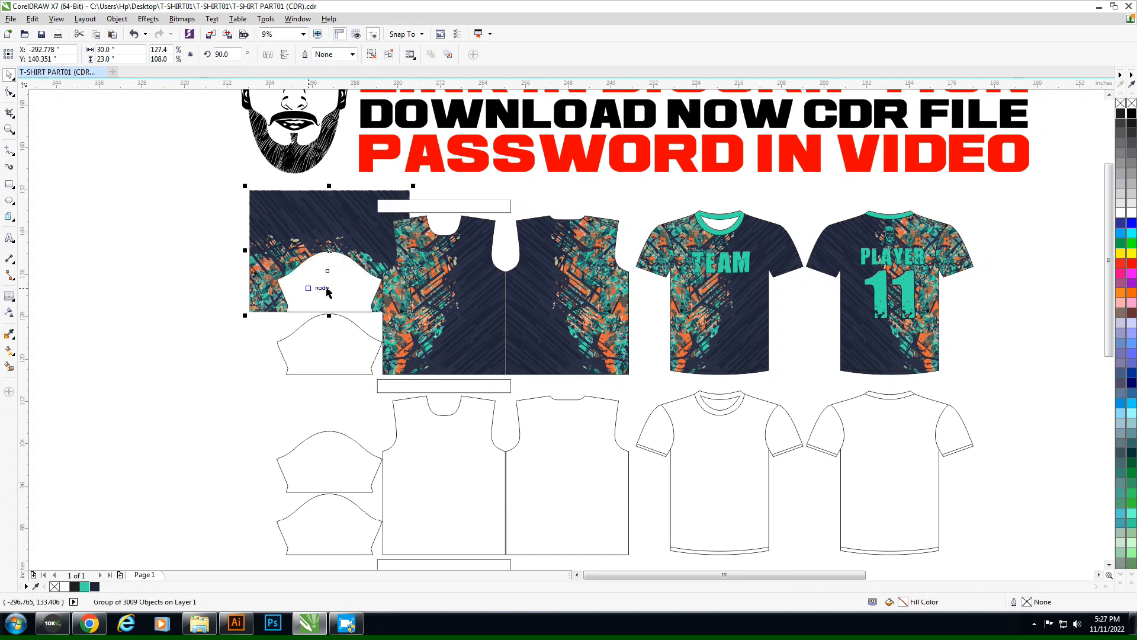
{"action": "key", "text": "ctrl+z"}
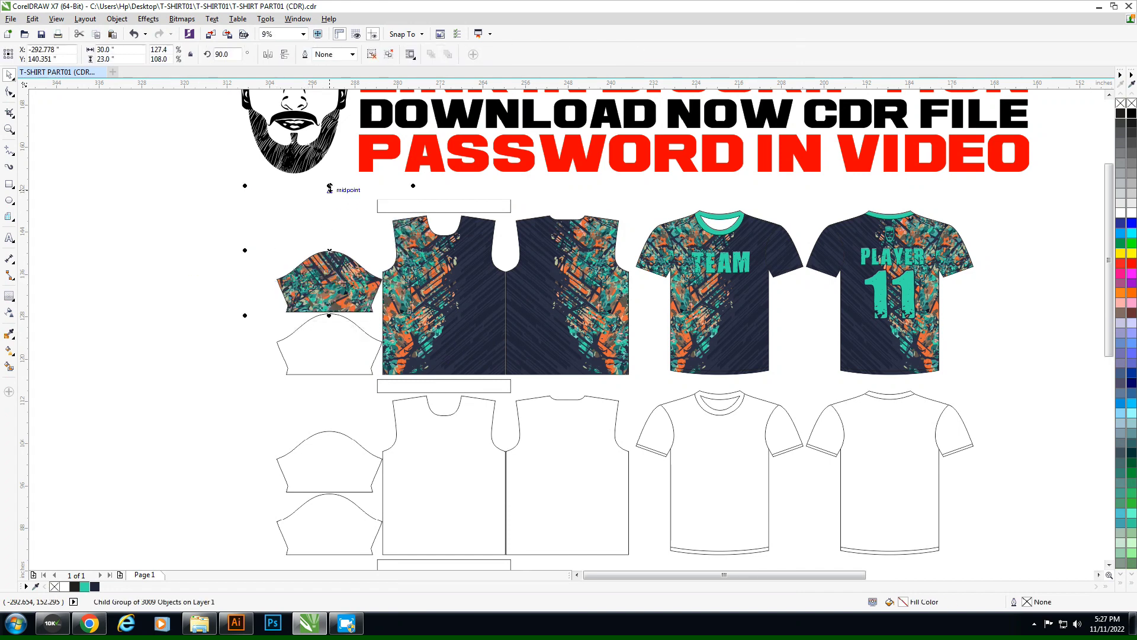
{"action": "left_click", "coordinate": [155, 285]}
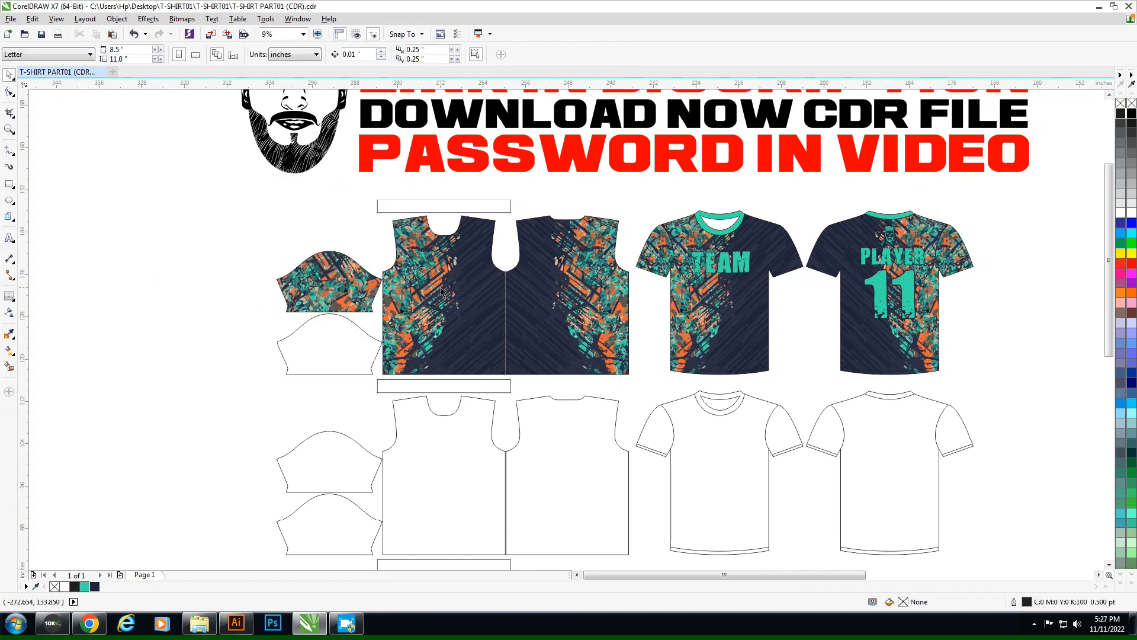
{"action": "left_click", "coordinate": [341, 268], "text": "ctrl"}
{"action": "left_click_drag", "start_coordinate": [334, 269], "coordinate": [288, 290]}
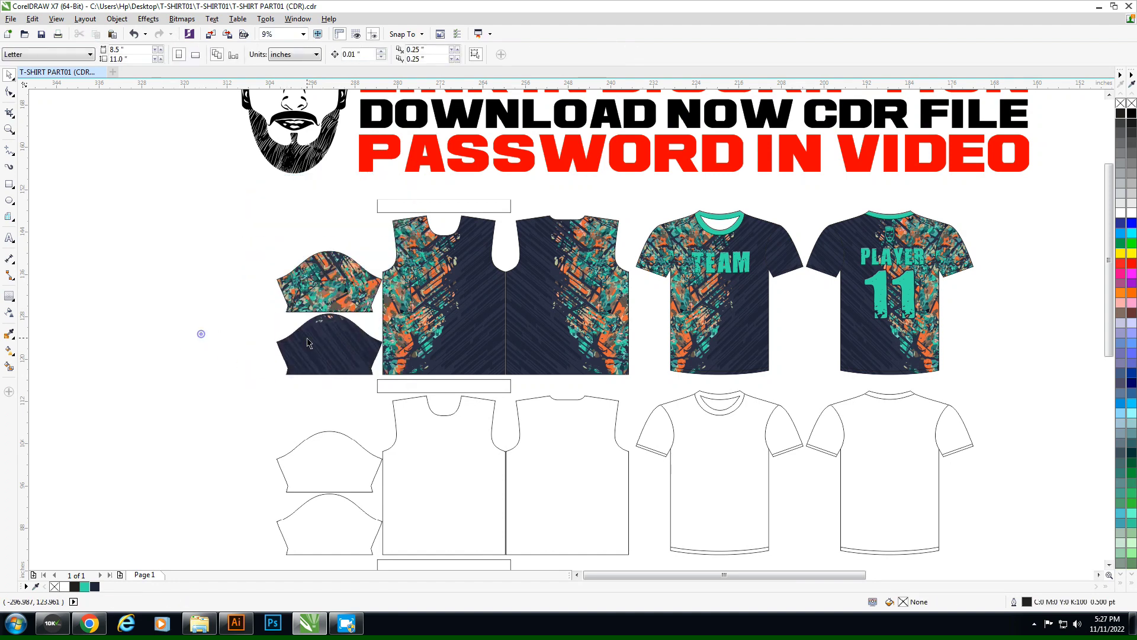
{"action": "left_click", "coordinate": [330, 245], "text": "ctrl"}
{"action": "left_click_drag", "start_coordinate": [327, 230], "coordinate": [331, 215]}
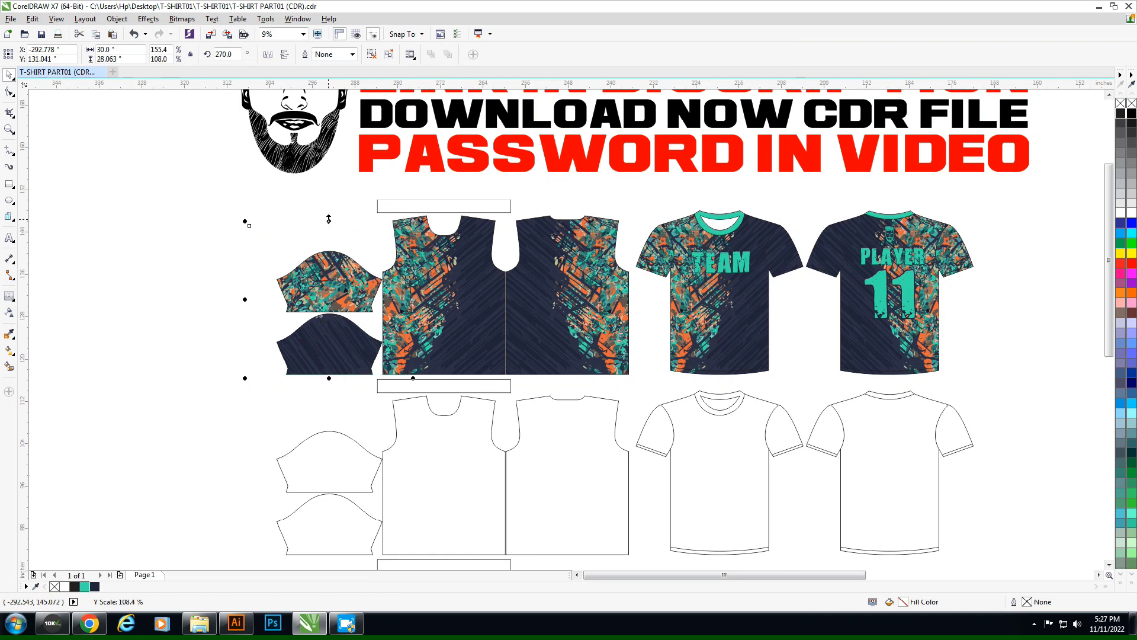
Step: Fill the collar strip above the front panel with teal
{"action": "key", "text": "Tab"}
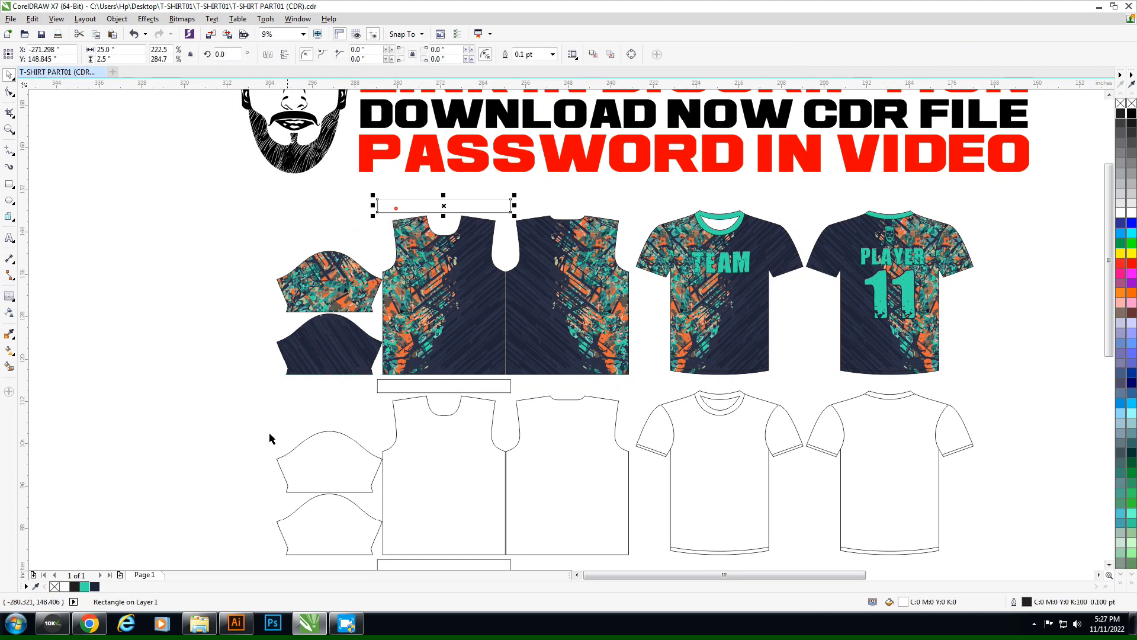
{"action": "left_click", "coordinate": [85, 586]}
{"action": "key", "text": "Escape"}
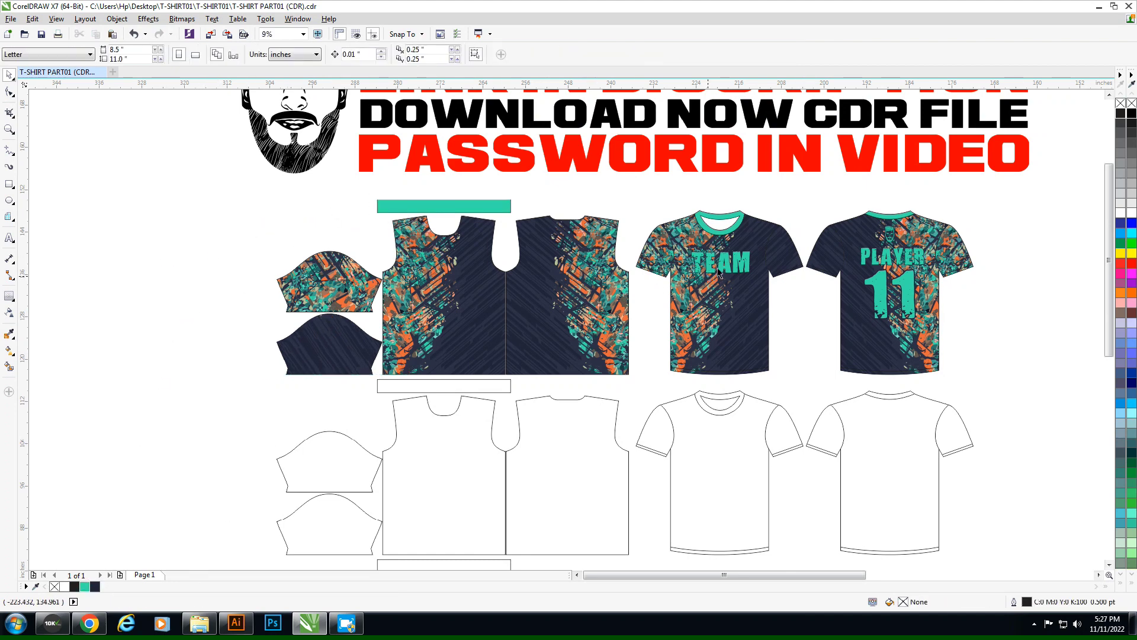
Step: Copy the TEAM text from the mockup onto the patterned front panel
{"action": "left_click", "coordinate": [715, 269], "text": "ctrl"}
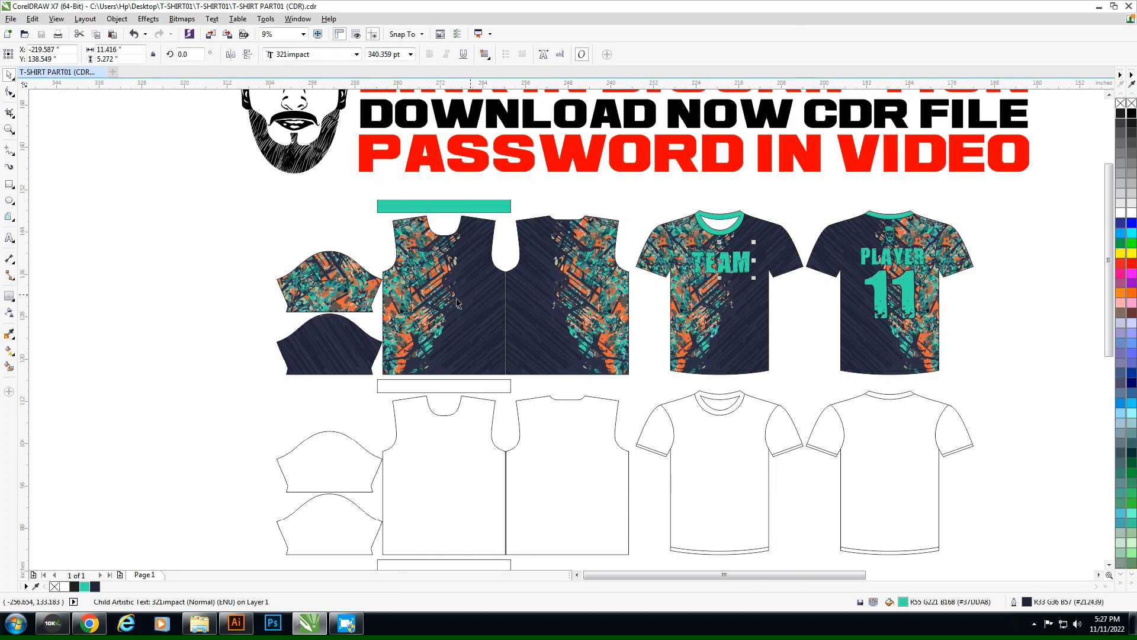
{"action": "key", "text": "ctrl+c"}
{"action": "key", "text": "ctrl+v"}
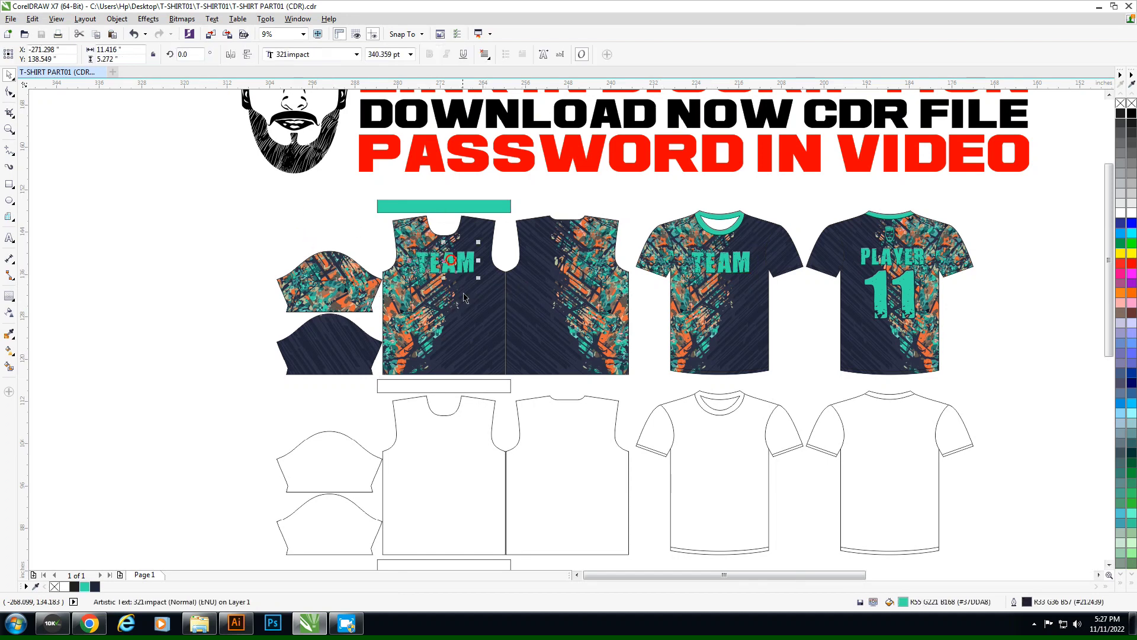
{"action": "left_click", "coordinate": [465, 298]}
Step: Move PLAYER, 11 and the collar logo together onto the back panel
{"action": "left_click", "coordinate": [890, 231]}
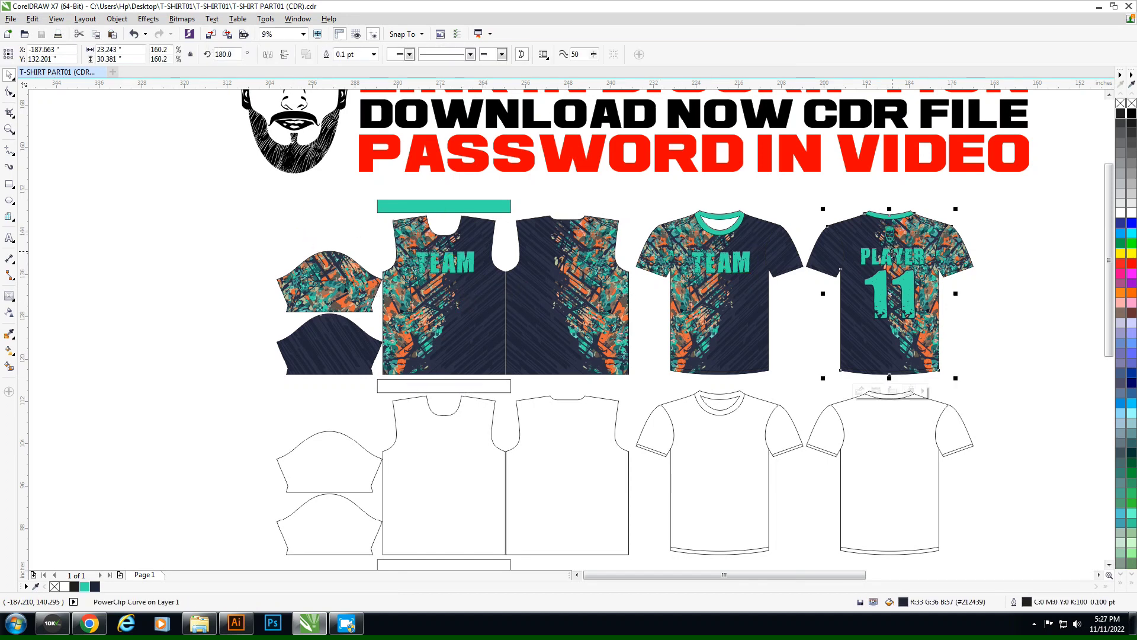
{"action": "left_click", "coordinate": [884, 273], "text": "ctrl"}
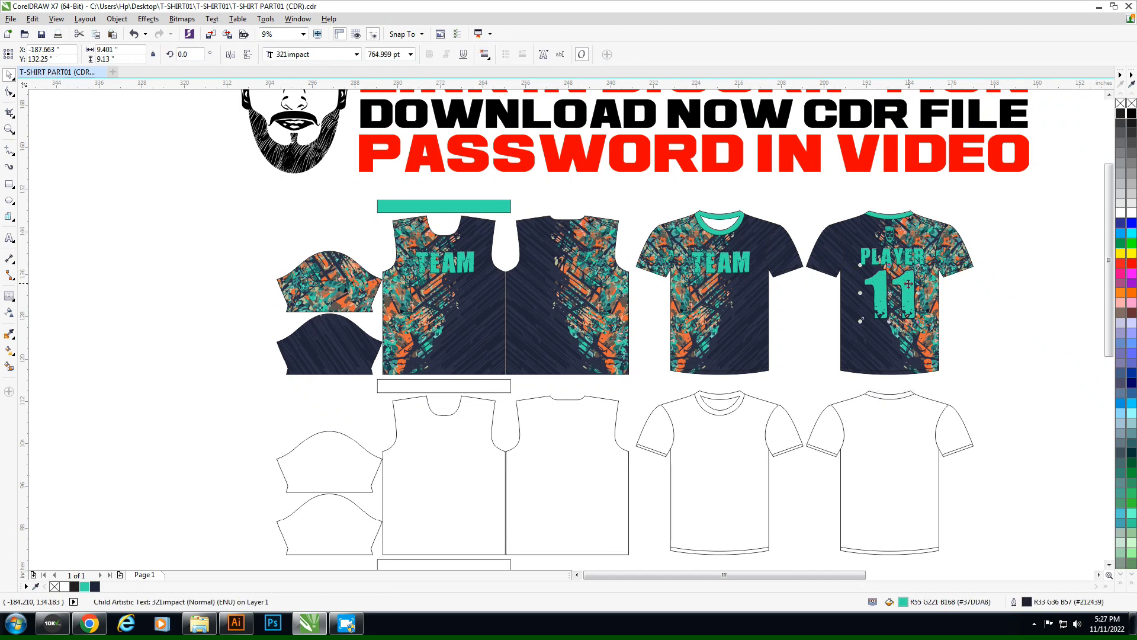
{"action": "left_click", "coordinate": [896, 256], "text": "ctrl+shift"}
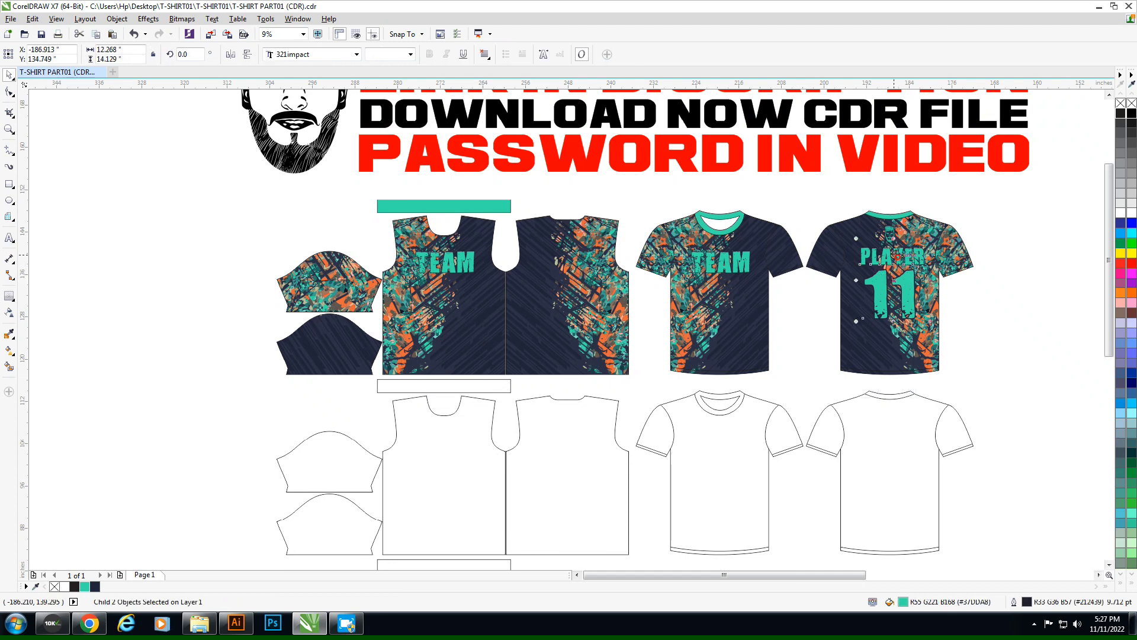
{"action": "left_click", "coordinate": [889, 229], "text": "ctrl+shift"}
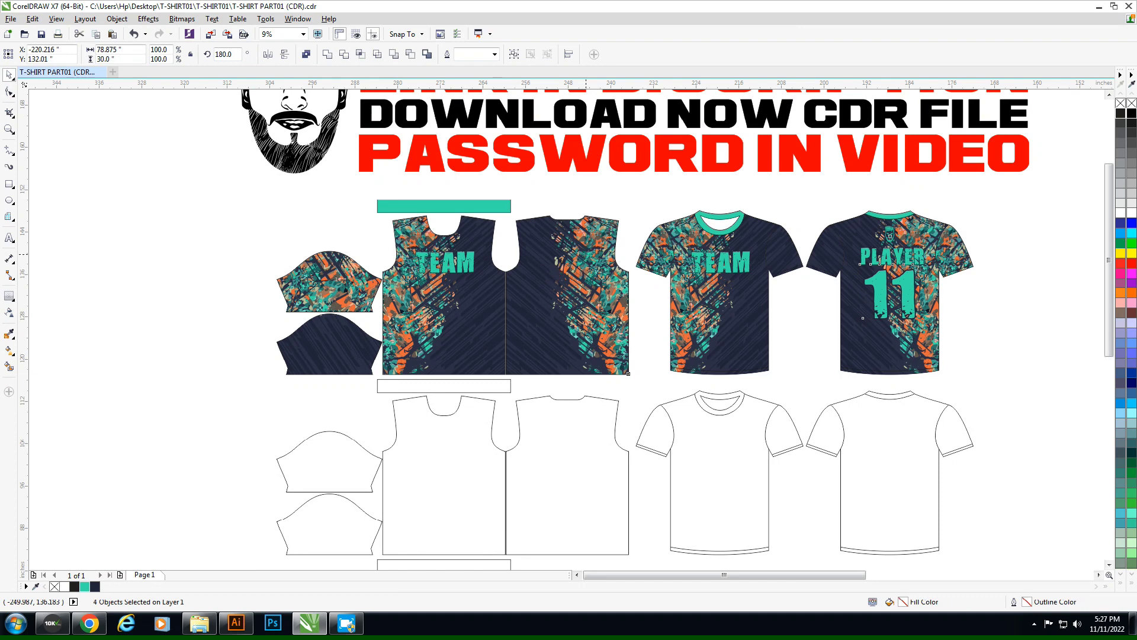
{"action": "left_click_drag", "start_coordinate": [888, 228], "coordinate": [567, 234]}
Step: Lower the teal bearded-head logo on the back panel to sit just above PLAYER
{"action": "key", "text": "Escape"}
{"action": "key", "text": "shift+F9"}
{"action": "scroll", "coordinate": [579, 219], "scroll_direction": "up", "scroll_amount": 5}
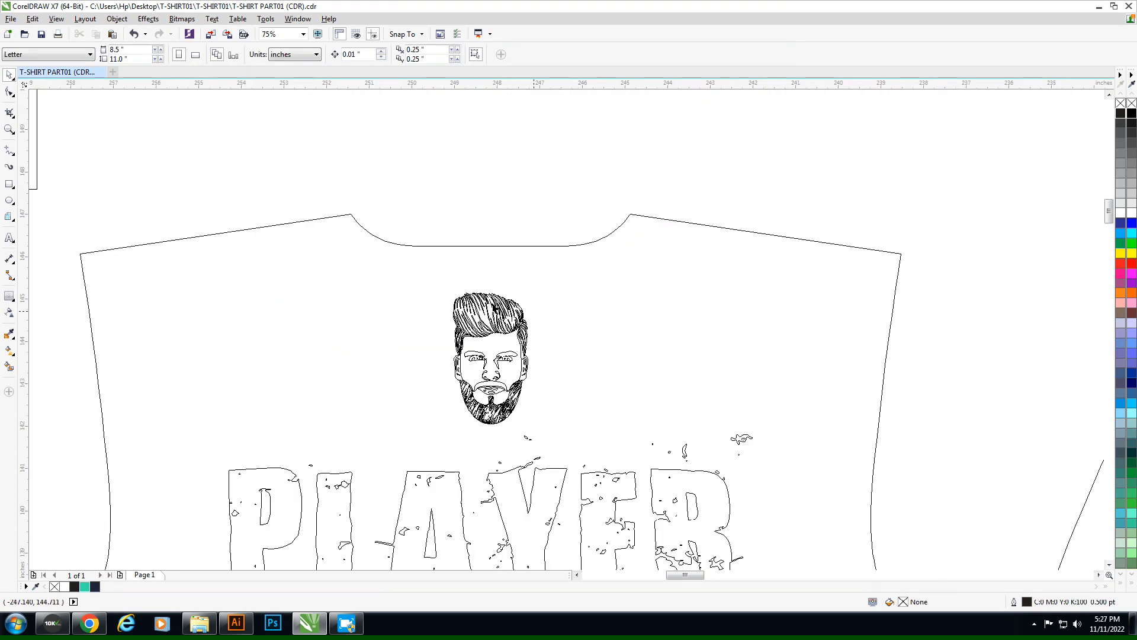
{"action": "key", "text": "shift+F9"}
{"action": "left_click", "coordinate": [489, 304]}
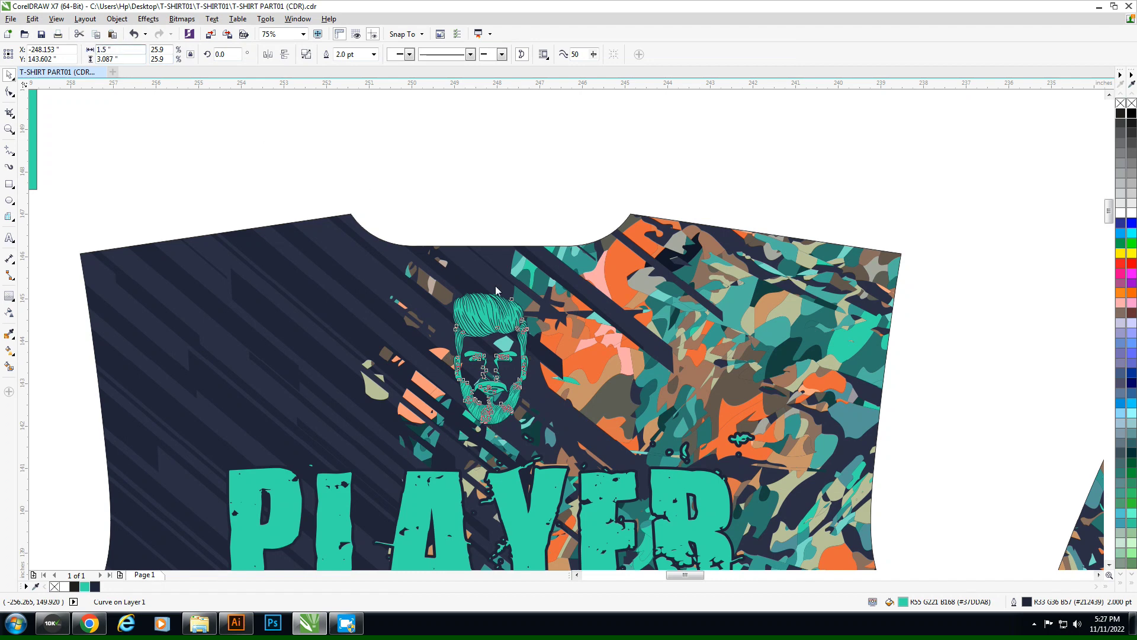
{"action": "left_click_drag", "start_coordinate": [496, 290], "coordinate": [502, 271]}
{"action": "left_click", "coordinate": [553, 196]}
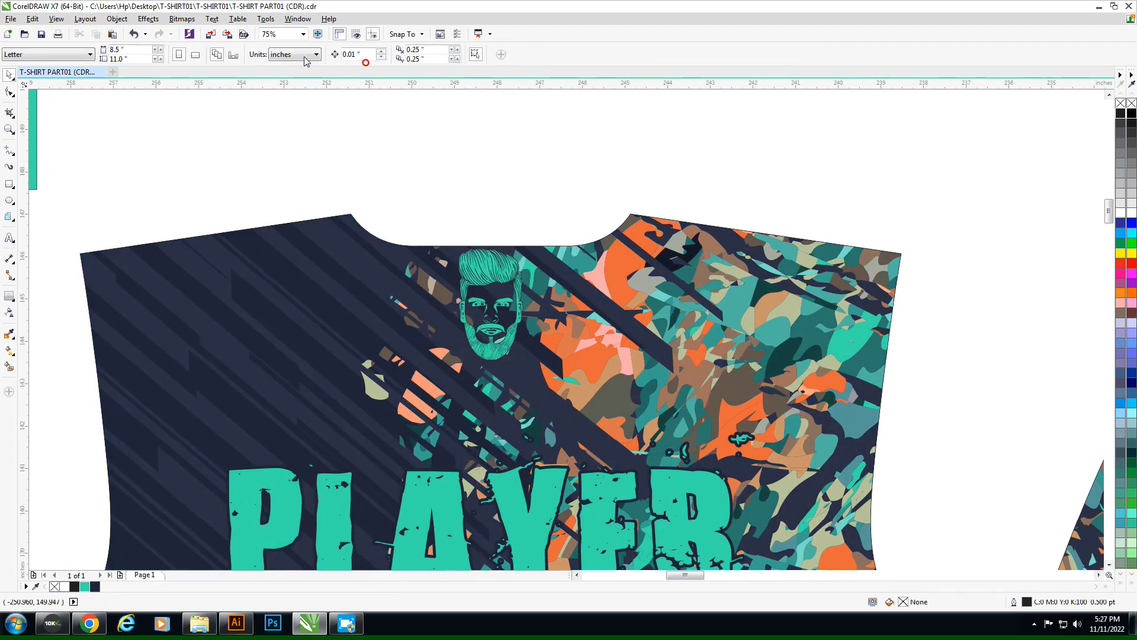
{"action": "left_click", "coordinate": [488, 259]}
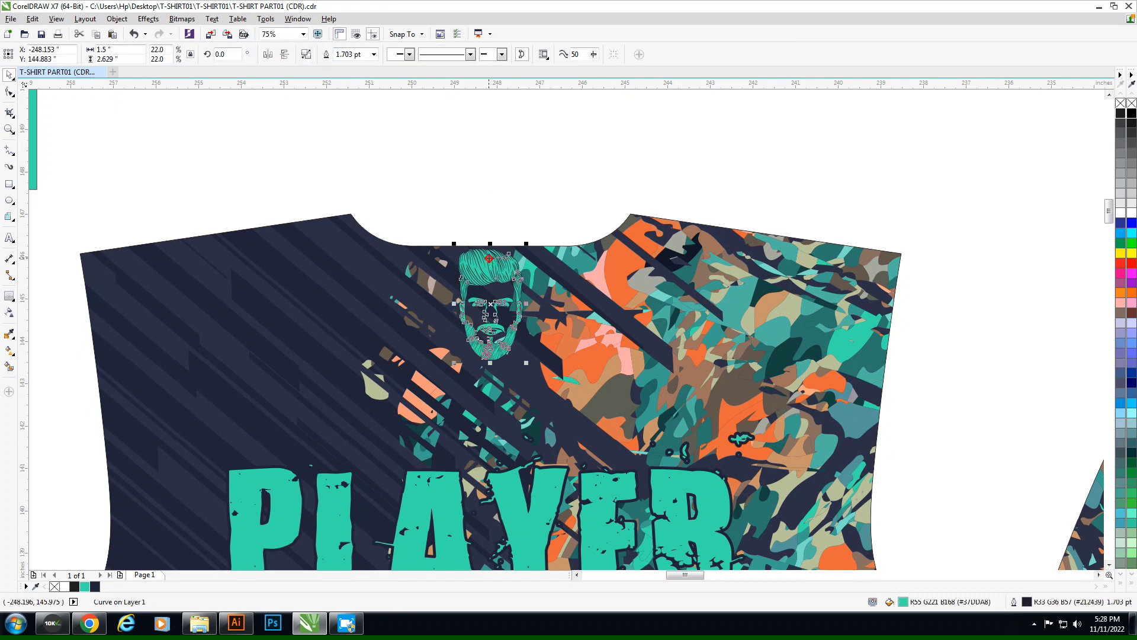
{"action": "left_click_drag", "start_coordinate": [489, 259], "coordinate": [489, 344]}
{"action": "left_click", "coordinate": [700, 186]}
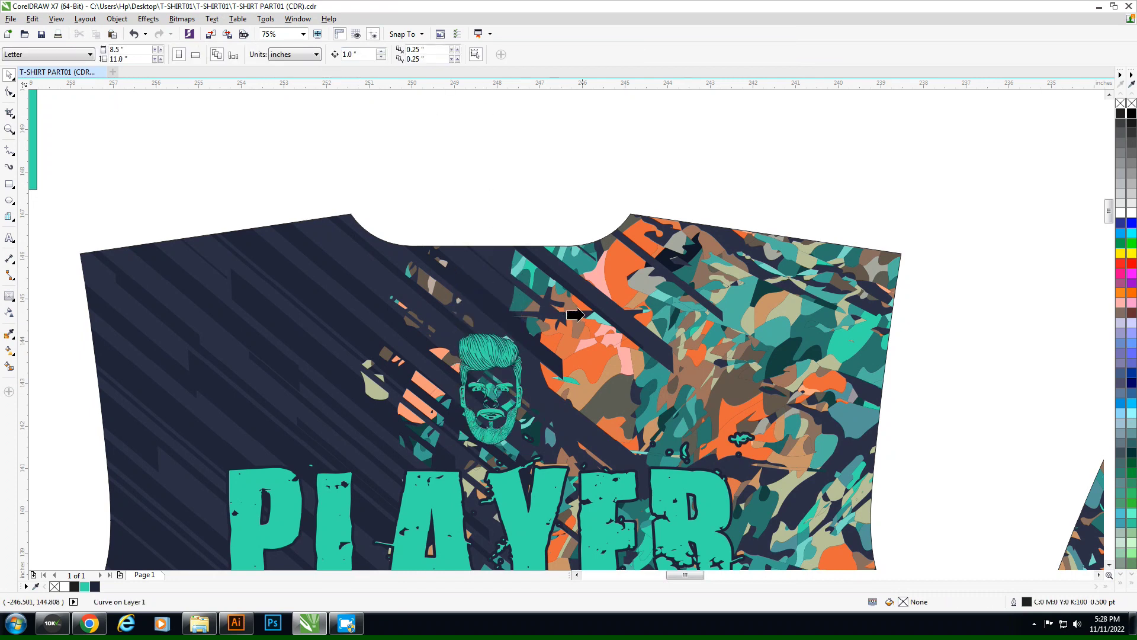
{"action": "scroll", "coordinate": [542, 312], "scroll_direction": "down", "scroll_amount": 2}
Step: Widen TEAM to 12 inches and move it higher on the front panel
{"action": "scroll", "coordinate": [541, 312], "scroll_direction": "up", "scroll_amount": 1}
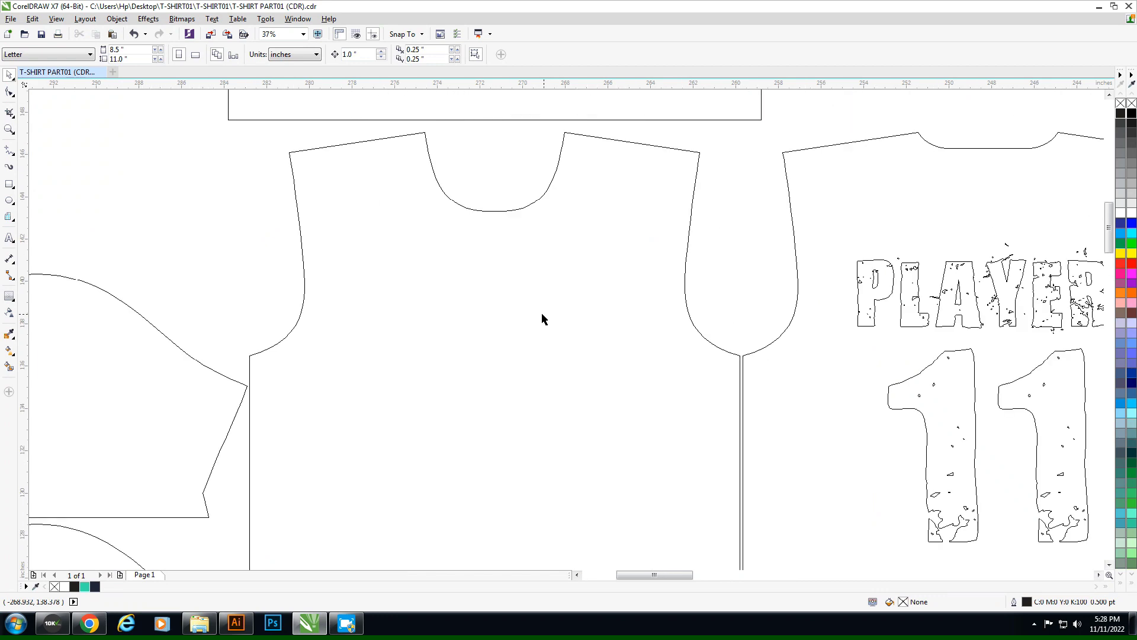
{"action": "left_click", "coordinate": [506, 312]}
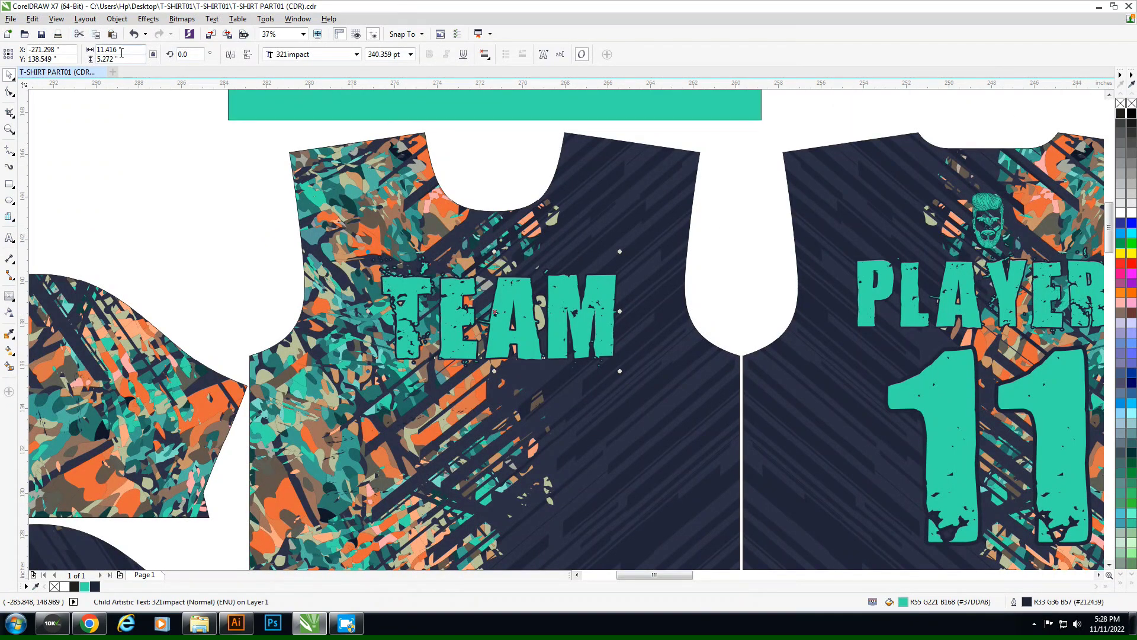
{"action": "type", "text": "12"}
{"action": "key", "text": "Return"}
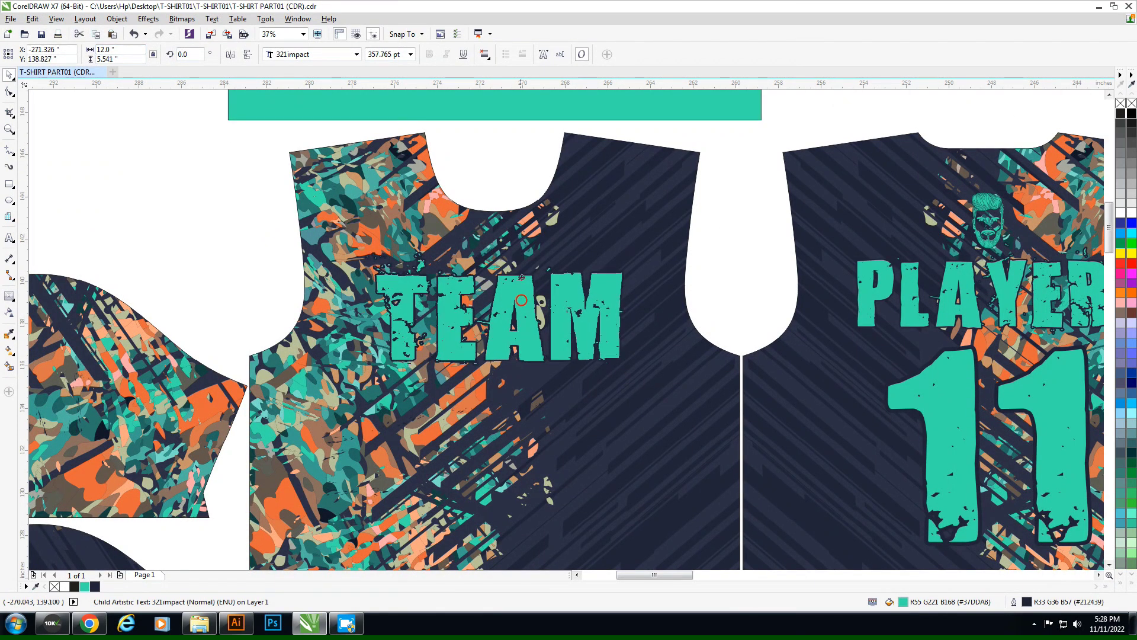
{"action": "left_click_drag", "start_coordinate": [521, 300], "coordinate": [524, 237]}
{"action": "left_click", "coordinate": [730, 280]}
Step: Reduce PLAYER to 4 inches tall and nudge it into place
{"action": "key", "text": "shift+F9"}
{"action": "scroll", "coordinate": [751, 343], "scroll_direction": "down", "scroll_amount": 2}
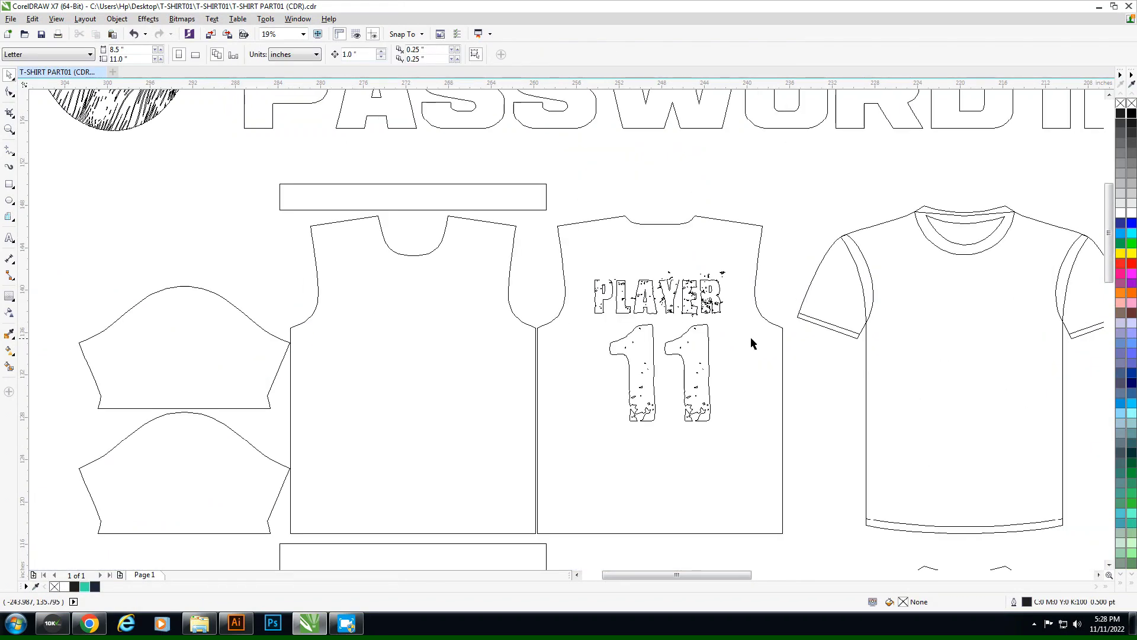
{"action": "scroll", "coordinate": [728, 304], "scroll_direction": "up", "scroll_amount": 2}
{"action": "key", "text": "shift+F9"}
{"action": "left_click", "coordinate": [702, 264]}
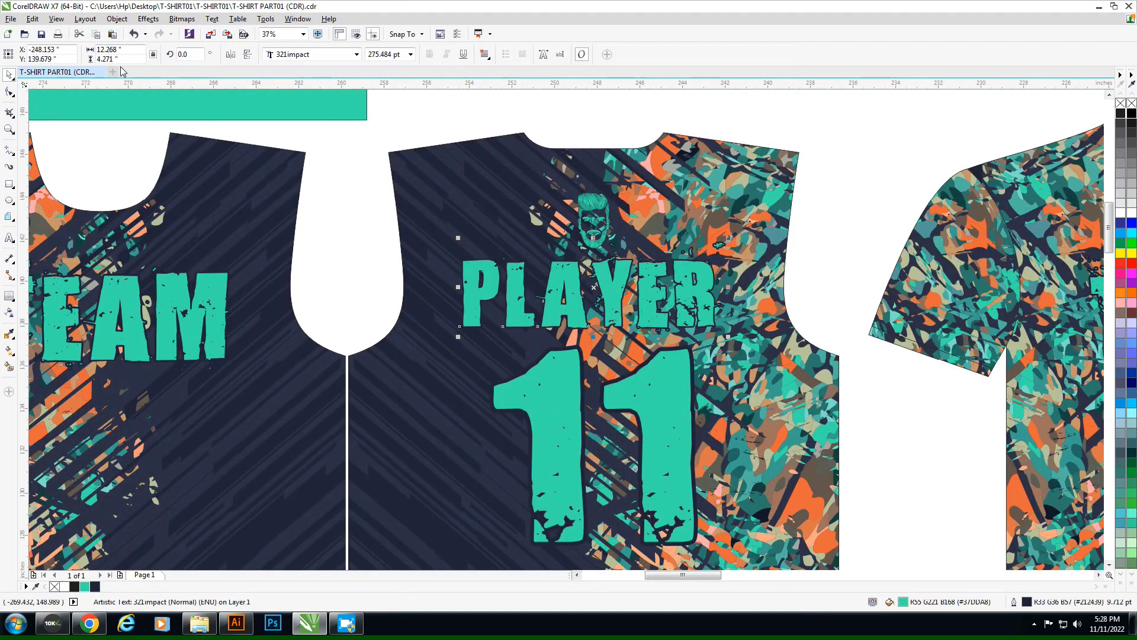
{"action": "key", "text": "BackSpace"}
{"action": "key", "text": "BackSpace"}
{"action": "key", "text": "BackSpace"}
{"action": "key", "text": "Return"}
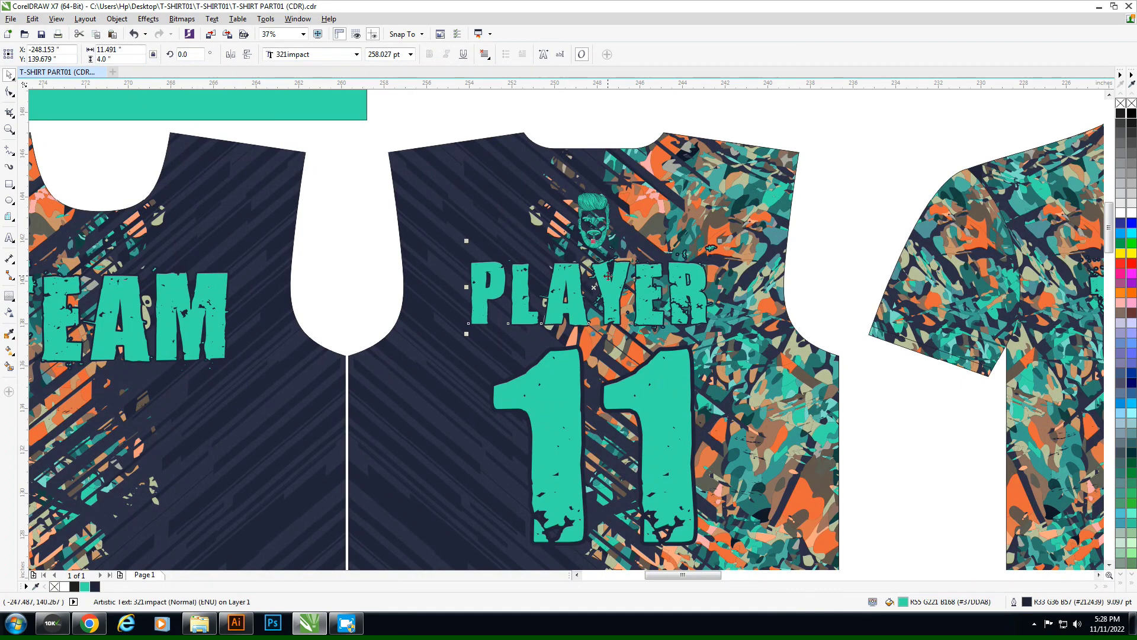
{"action": "scroll", "coordinate": [609, 276], "scroll_direction": "up", "scroll_amount": 2}
{"action": "left_click_drag", "start_coordinate": [605, 277], "coordinate": [607, 265]}
{"action": "key", "text": "Down"}
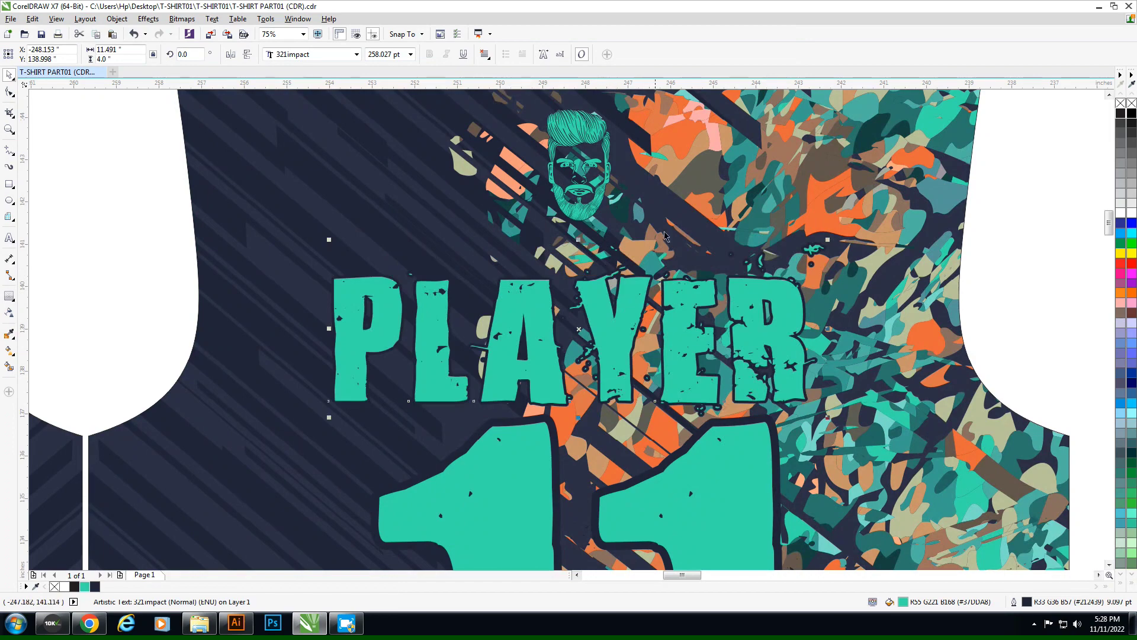
Step: Move the 11 number slightly lower on the back panel
{"action": "key", "text": "Tab"}
{"action": "scroll", "coordinate": [639, 237], "scroll_direction": "down", "scroll_amount": 2}
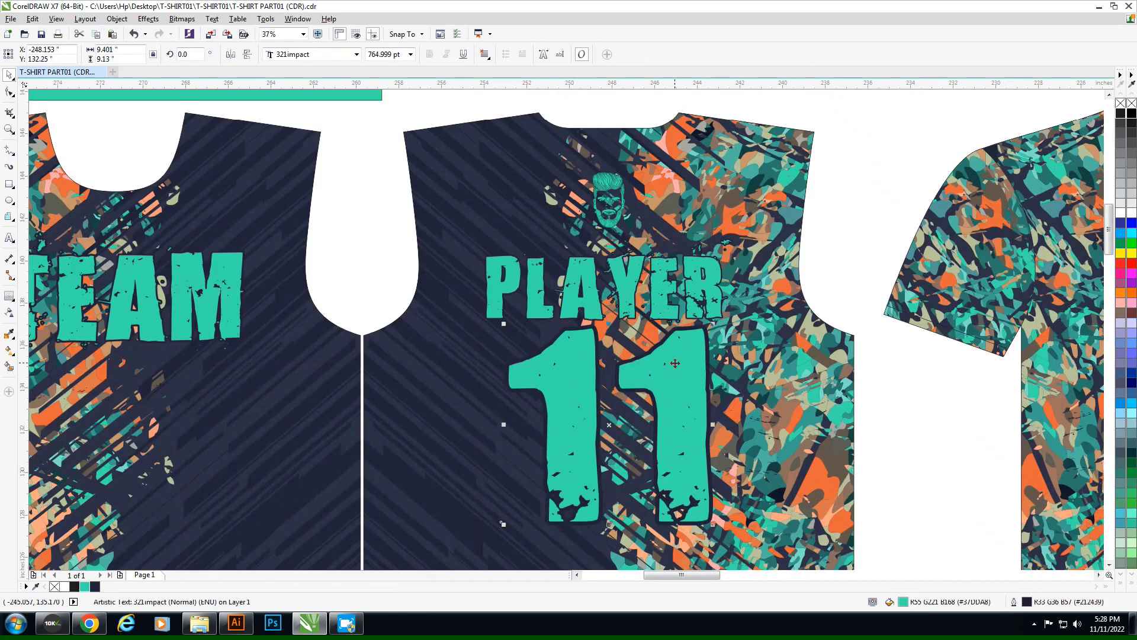
{"action": "left_click_drag", "start_coordinate": [676, 355], "coordinate": [676, 369]}
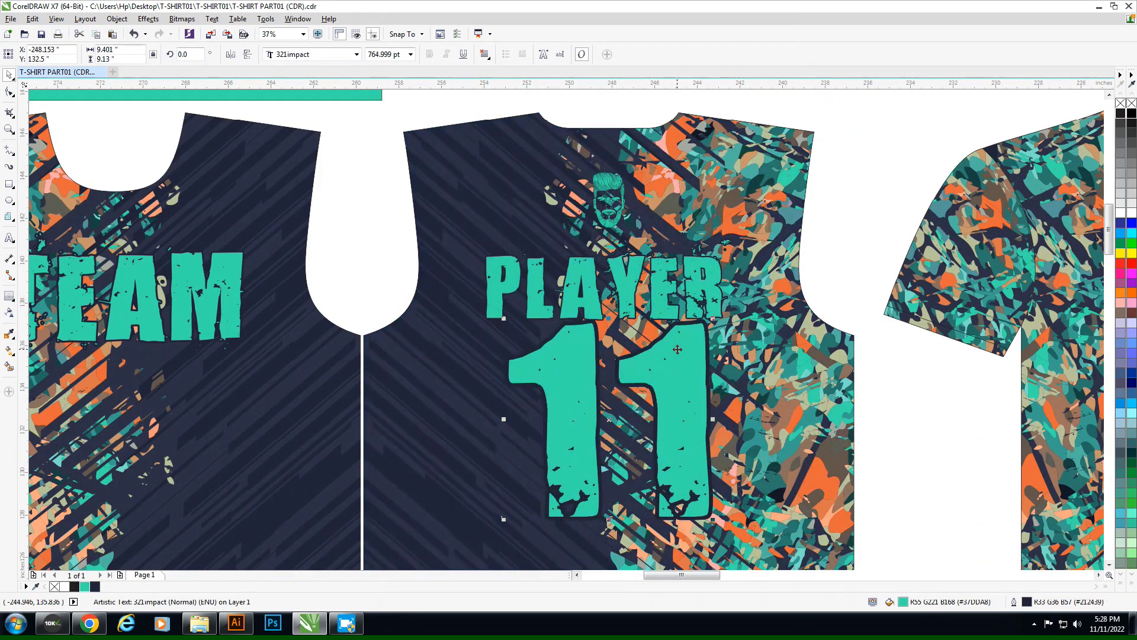
{"action": "key", "text": "Escape"}
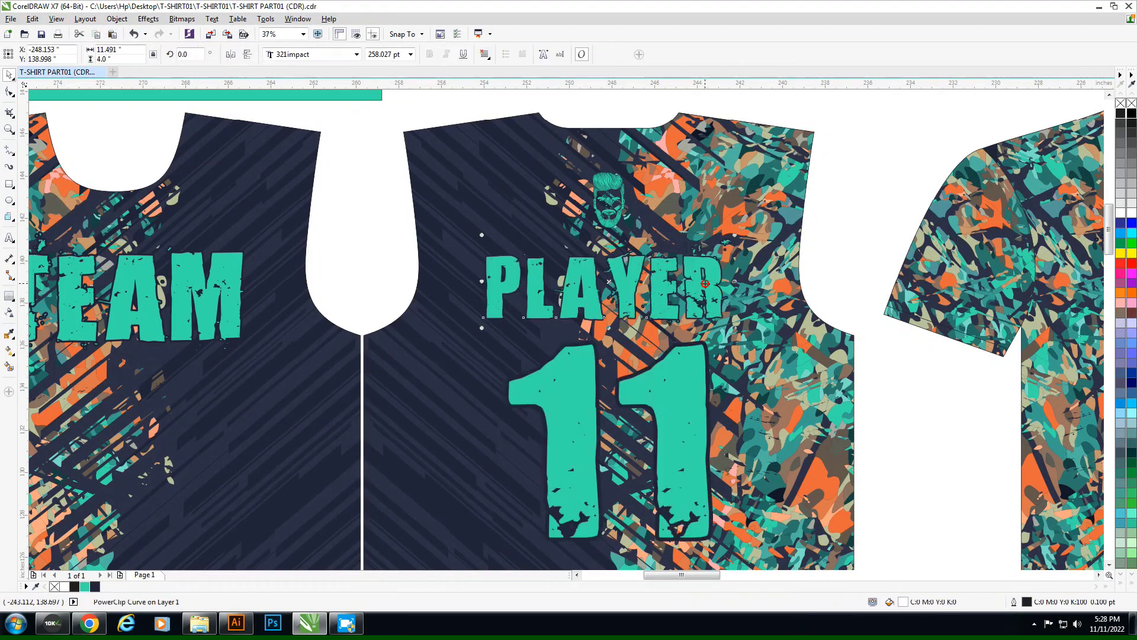
{"action": "key", "text": "shift+F9"}
{"action": "scroll", "coordinate": [861, 230], "scroll_direction": "down", "scroll_amount": 5}
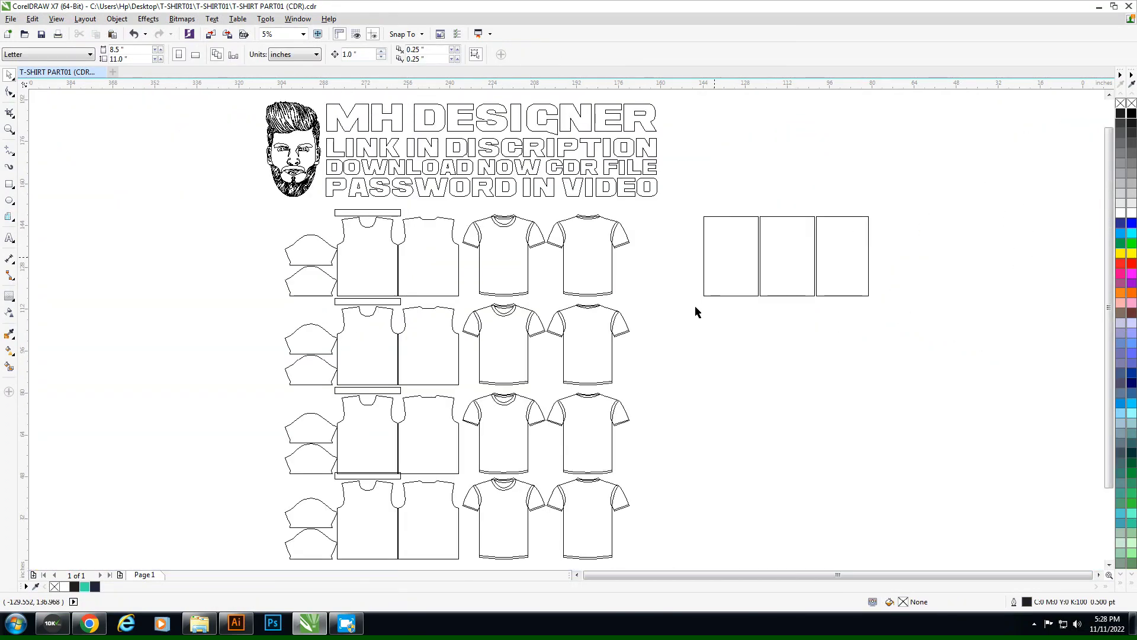
Step: Centre the pink pattern horizontally and vertically on the blank front shirt
{"action": "key", "text": "shift+F9"}
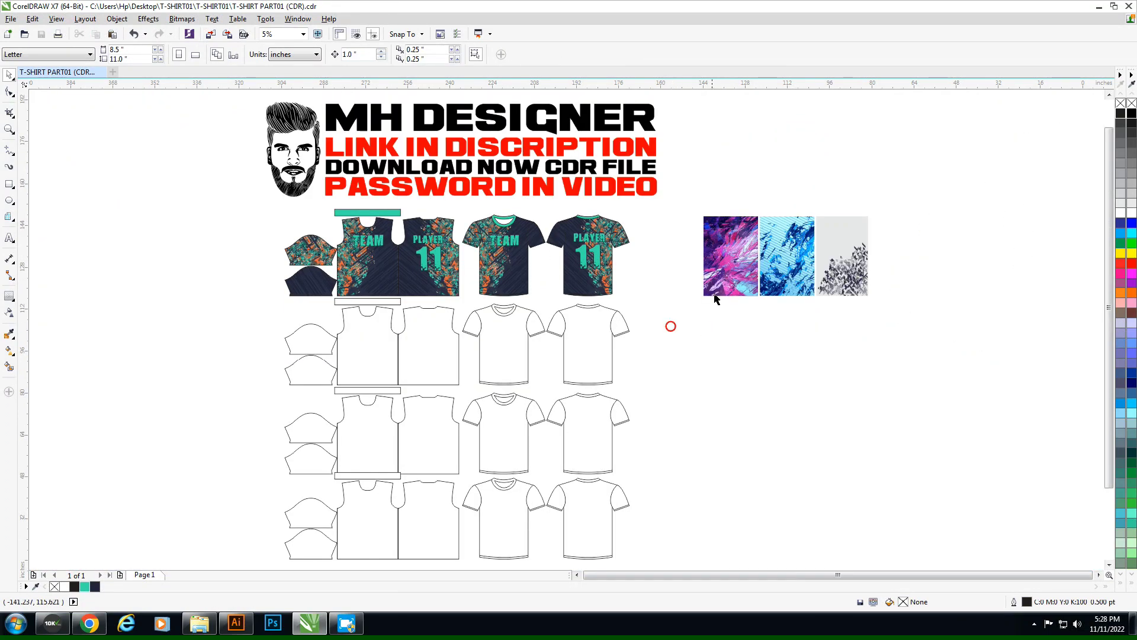
{"action": "left_click", "coordinate": [715, 295]}
{"action": "left_click", "coordinate": [517, 337]}
{"action": "left_click_drag", "start_coordinate": [730, 356], "coordinate": [948, 229]}
{"action": "left_click", "coordinate": [931, 230]}
{"action": "left_click", "coordinate": [730, 254]}
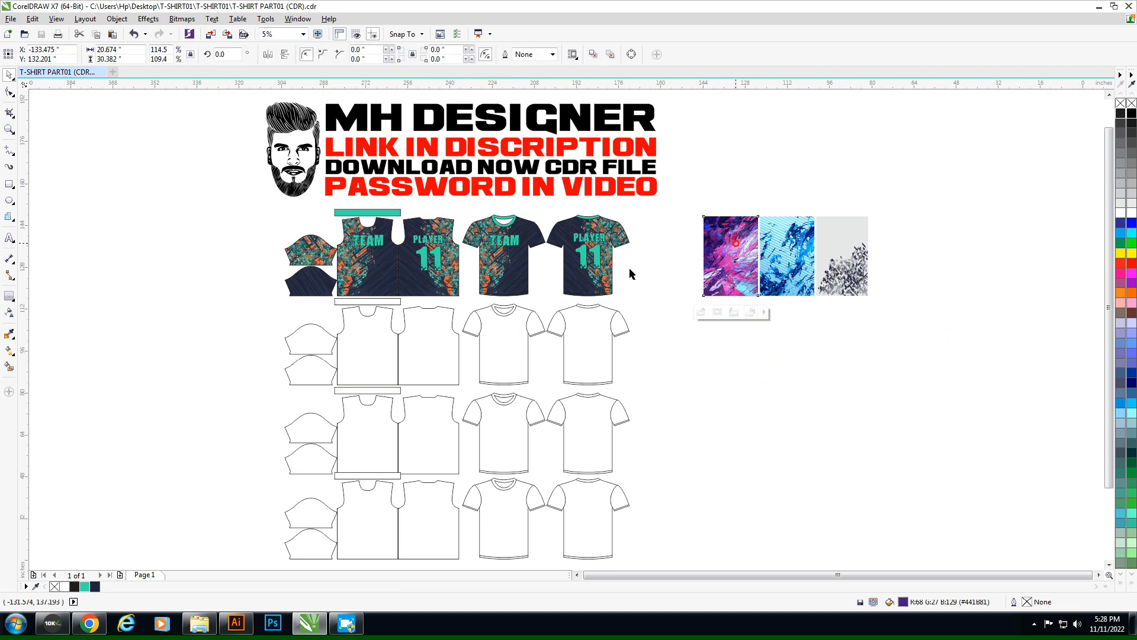
{"action": "left_click", "coordinate": [491, 352], "text": "shift"}
{"action": "key", "text": "c"}
{"action": "key", "text": "e"}
{"action": "key", "text": "Escape"}
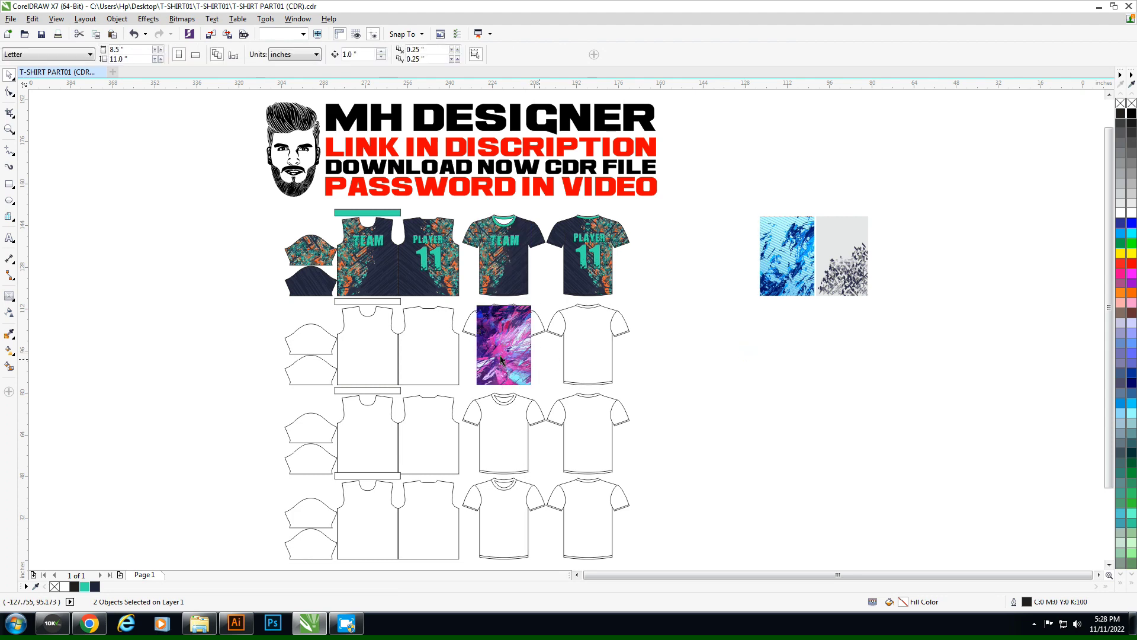
Step: Send the pink pattern behind and clip it inside the front shirt
{"action": "scroll", "coordinate": [498, 351], "scroll_direction": "up", "scroll_amount": 2}
{"action": "left_click", "coordinate": [502, 353]}
{"action": "key", "text": "shift+Page_Down"}
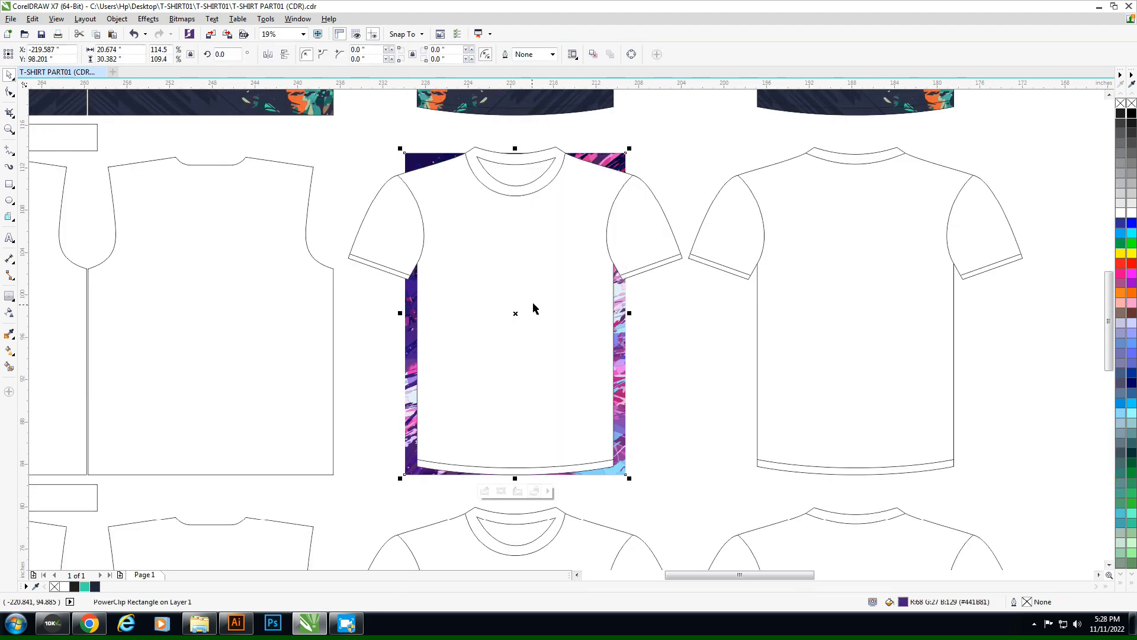
{"action": "left_click", "coordinate": [523, 299]}
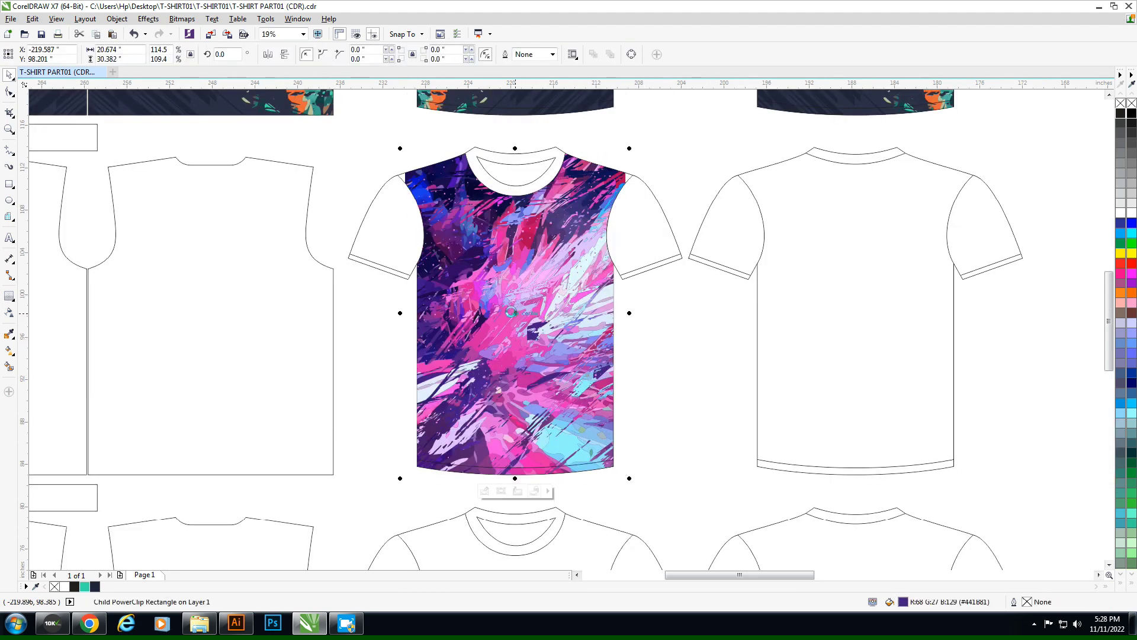
Step: Set a spare copy of the pink pattern aside beside the shirts
{"action": "scroll", "coordinate": [513, 314], "scroll_direction": "down", "scroll_amount": 2}
{"action": "left_click_drag", "start_coordinate": [511, 312], "coordinate": [824, 329]}
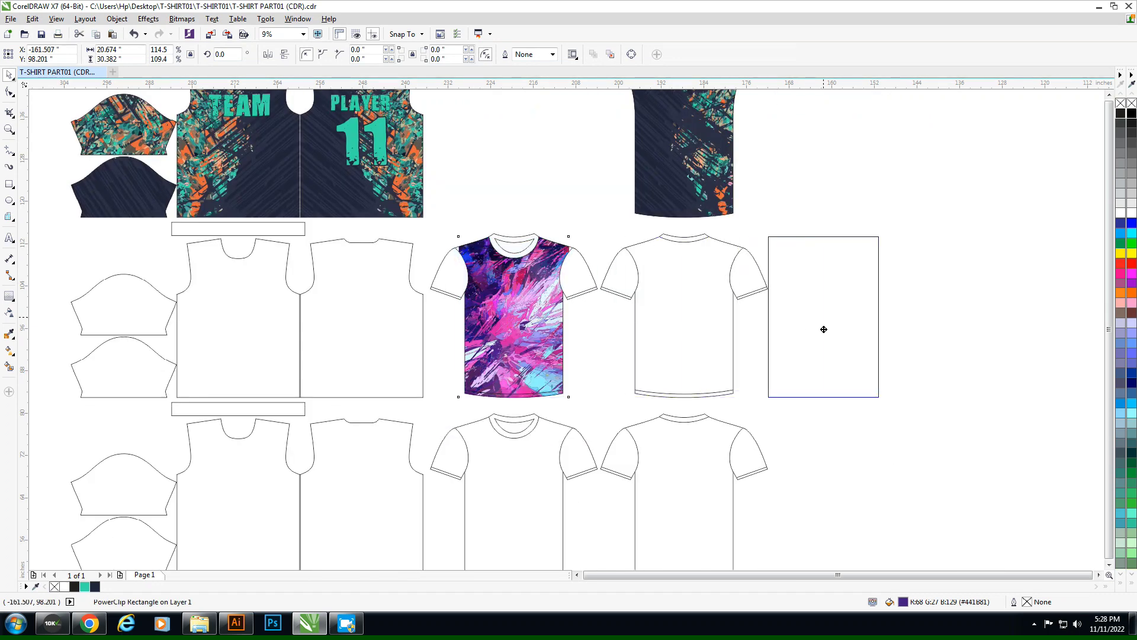
{"action": "scroll", "coordinate": [776, 269], "scroll_direction": "up", "scroll_amount": 2}
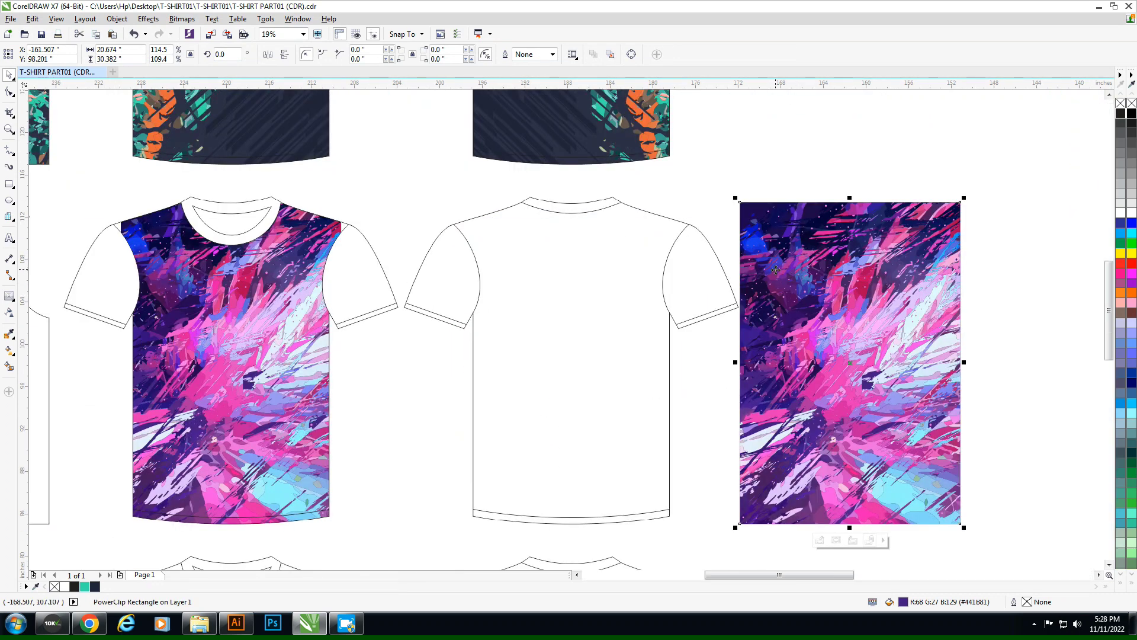
{"action": "left_click_drag", "start_coordinate": [776, 269], "coordinate": [295, 280]}
{"action": "left_click", "coordinate": [333, 322]}
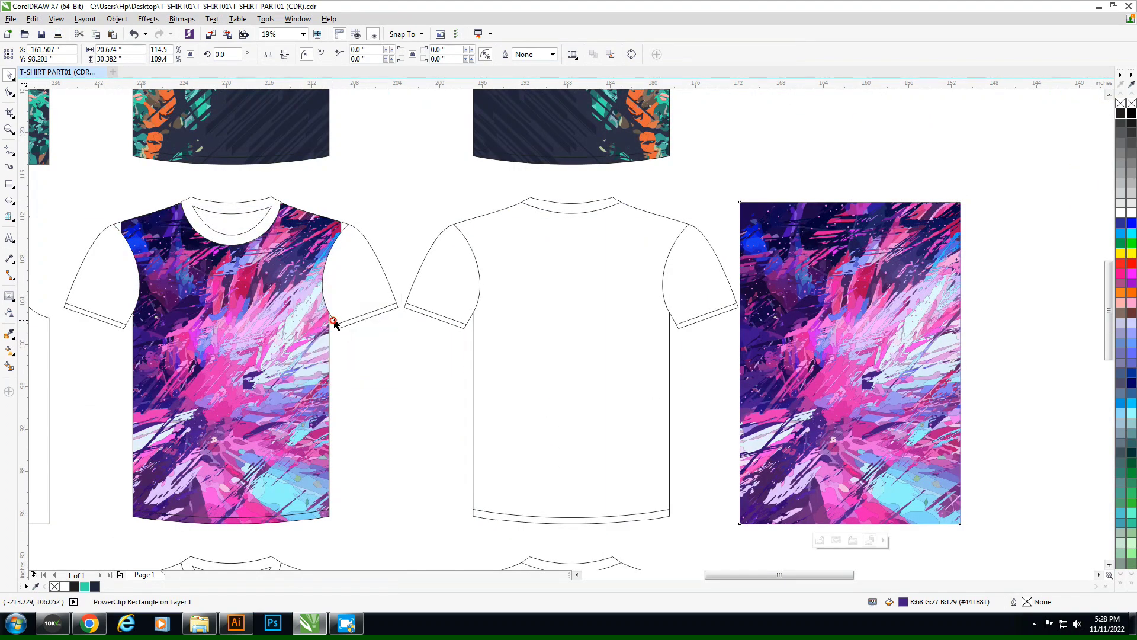
{"action": "left_click", "coordinate": [357, 357]}
Step: Colour both collars with pink sampled from the pattern, then delete the spare copy
{"action": "left_click", "coordinate": [282, 252]}
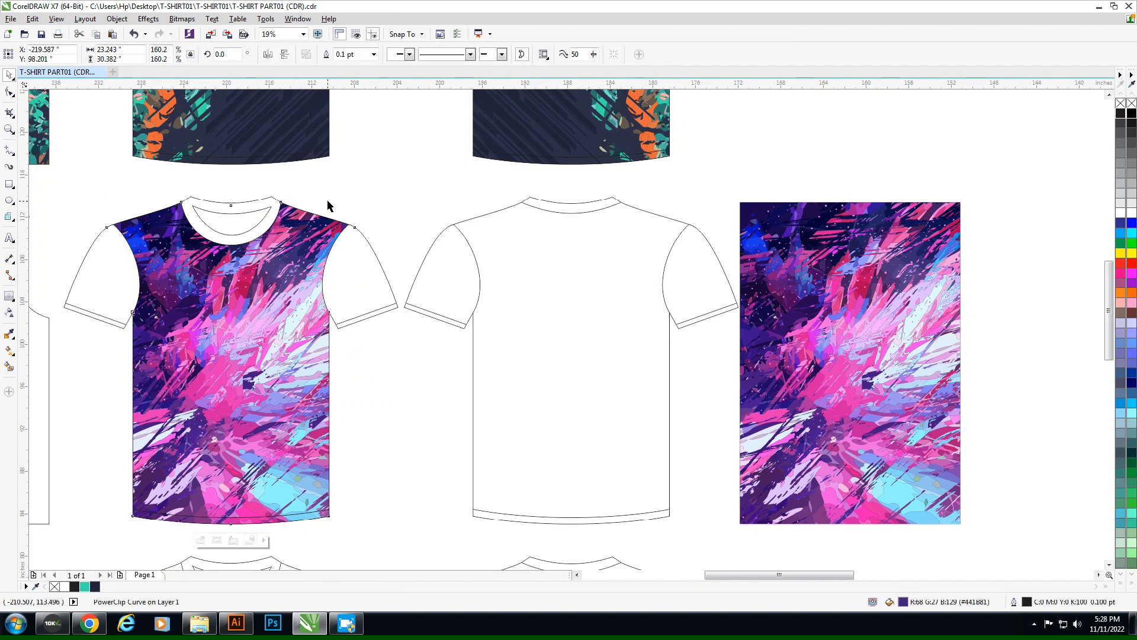
{"action": "left_click", "coordinate": [268, 205]}
{"action": "key", "text": "i"}
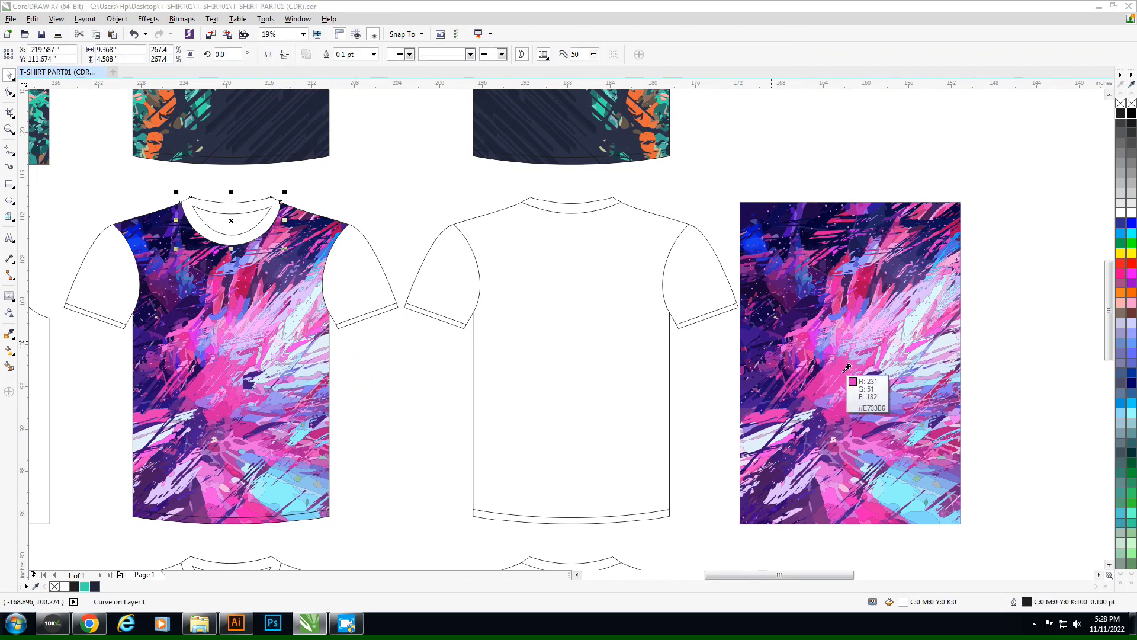
{"action": "left_click", "coordinate": [847, 368]}
{"action": "key", "text": "space"}
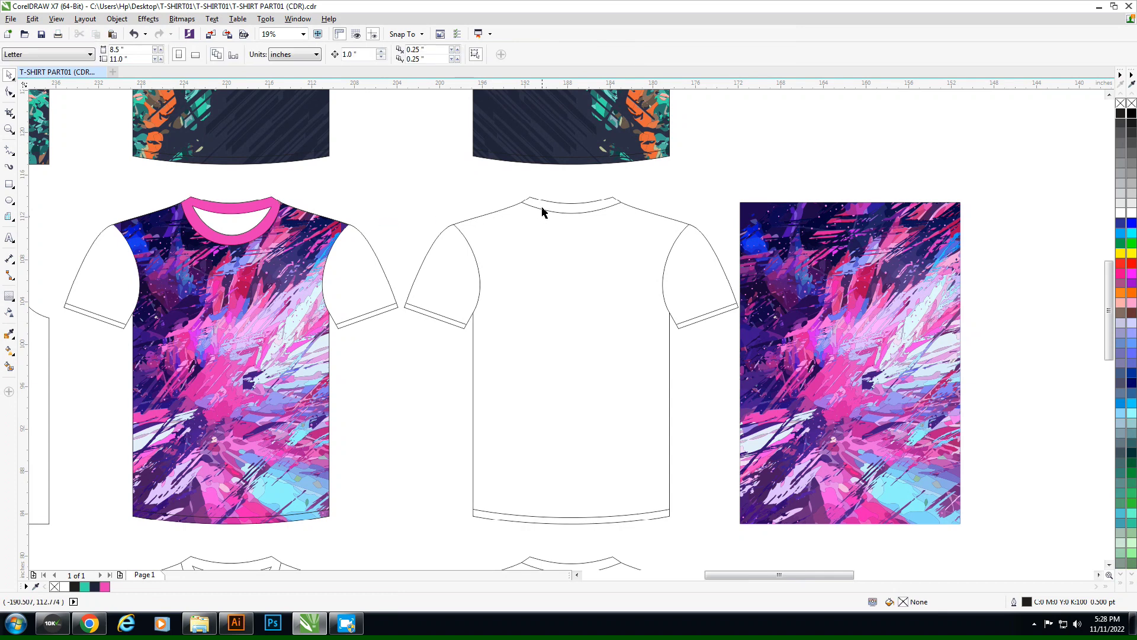
{"action": "left_click", "coordinate": [542, 207]}
{"action": "left_click", "coordinate": [760, 272]}
{"action": "key", "text": "Delete"}
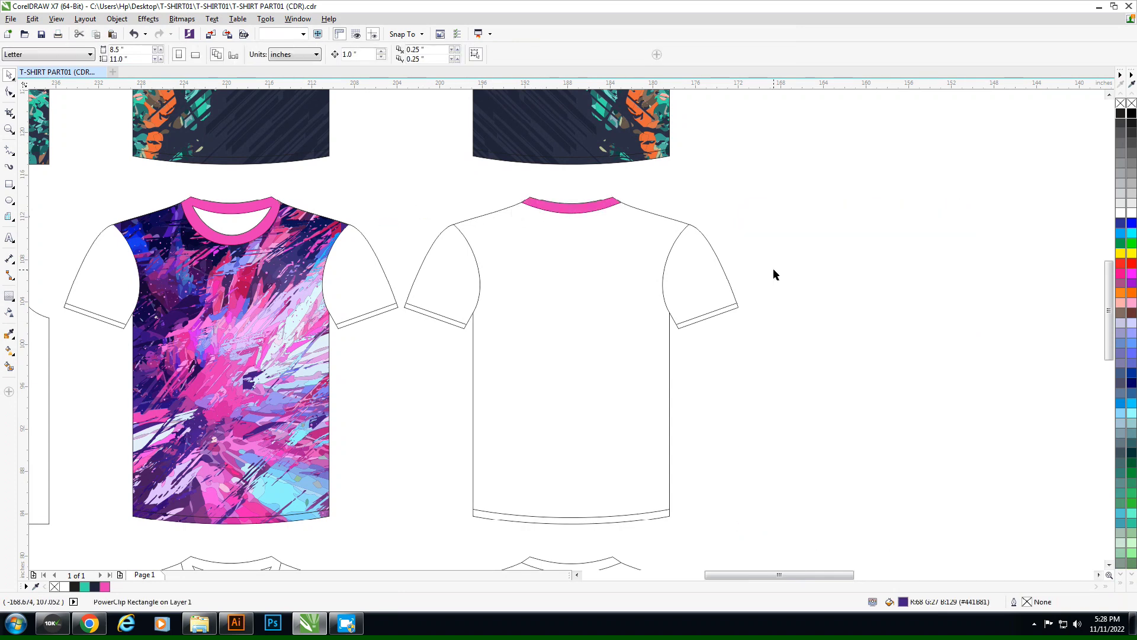
Step: Duplicate the strip, refill it teal with no outline, and set its height to 2 inches
{"action": "scroll", "coordinate": [651, 301], "scroll_direction": "down", "scroll_amount": 2}
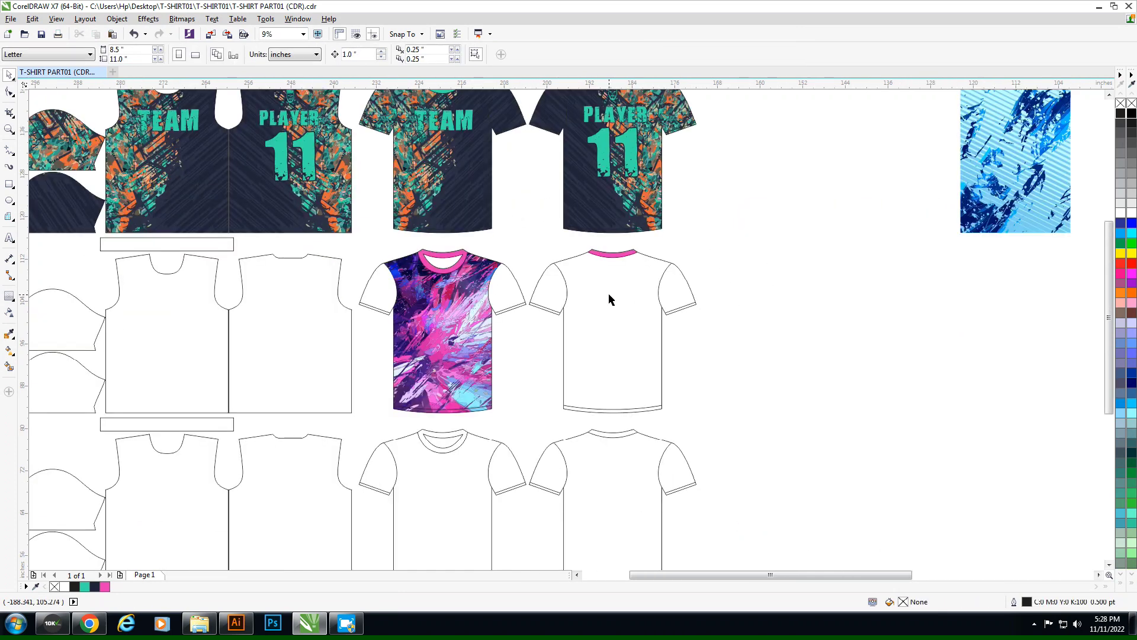
{"action": "scroll", "coordinate": [401, 309], "scroll_direction": "up", "scroll_amount": 2}
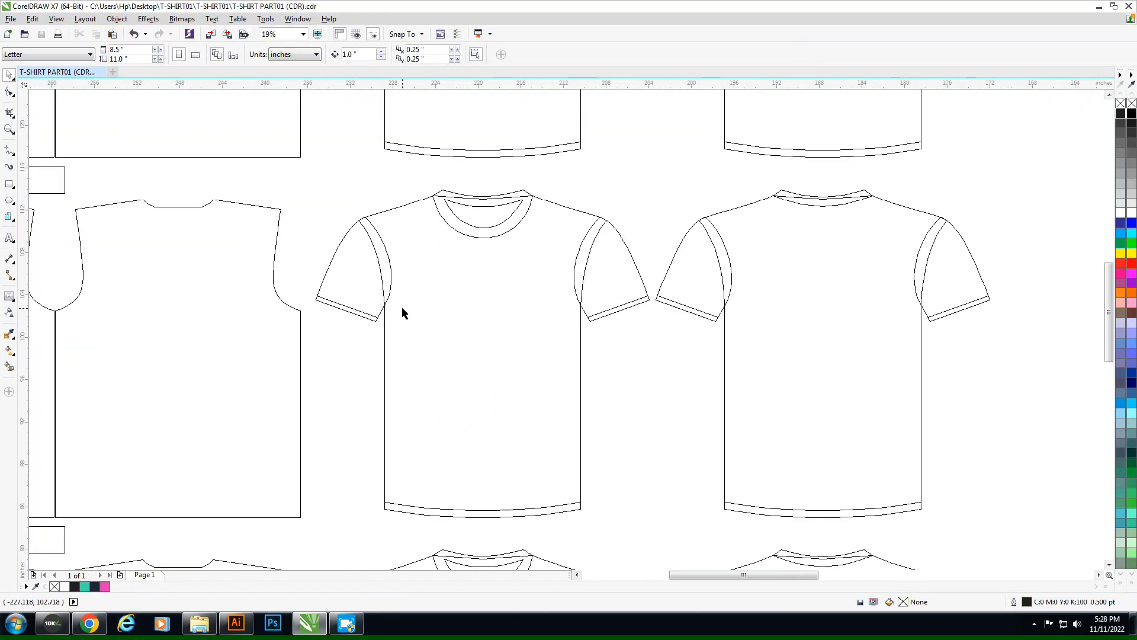
{"action": "scroll", "coordinate": [681, 361], "scroll_direction": "down", "scroll_amount": 4}
{"action": "scroll", "coordinate": [501, 231], "scroll_direction": "up", "scroll_amount": 2}
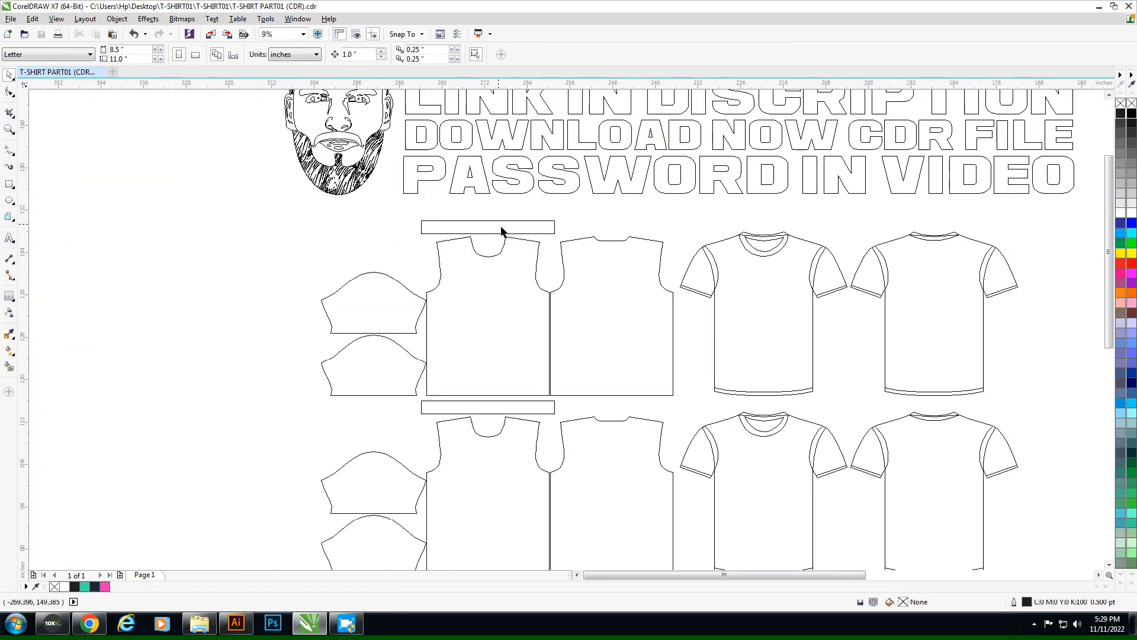
{"action": "left_click_drag", "start_coordinate": [507, 231], "coordinate": [358, 244]}
{"action": "right_click", "coordinate": [359, 241]}
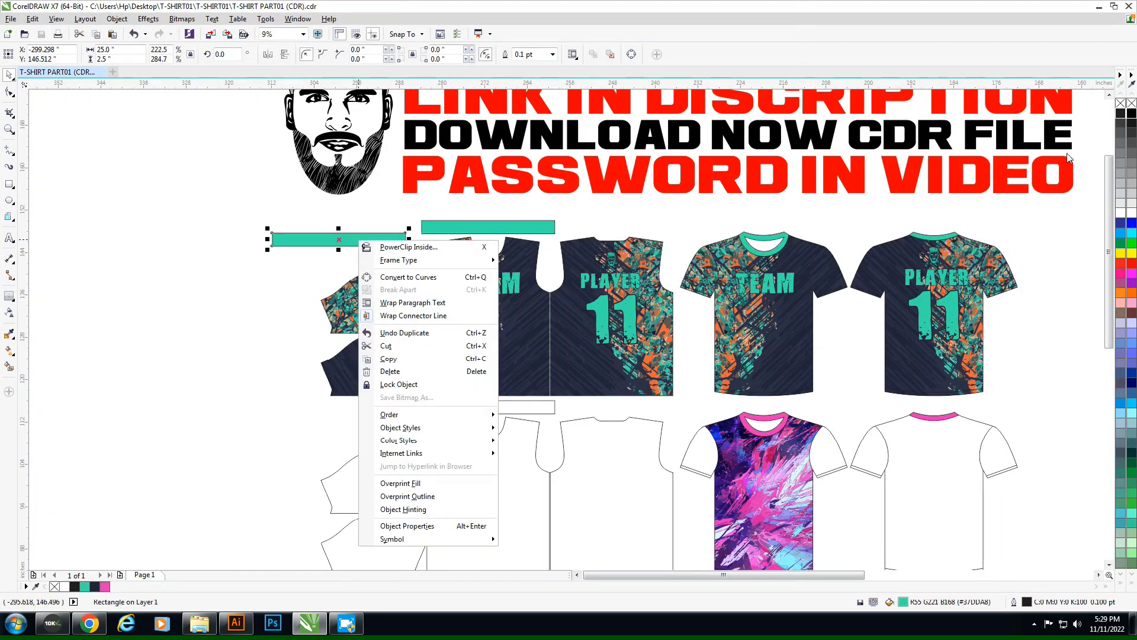
{"action": "left_click", "coordinate": [1120, 104]}
{"action": "right_click", "coordinate": [1120, 104]}
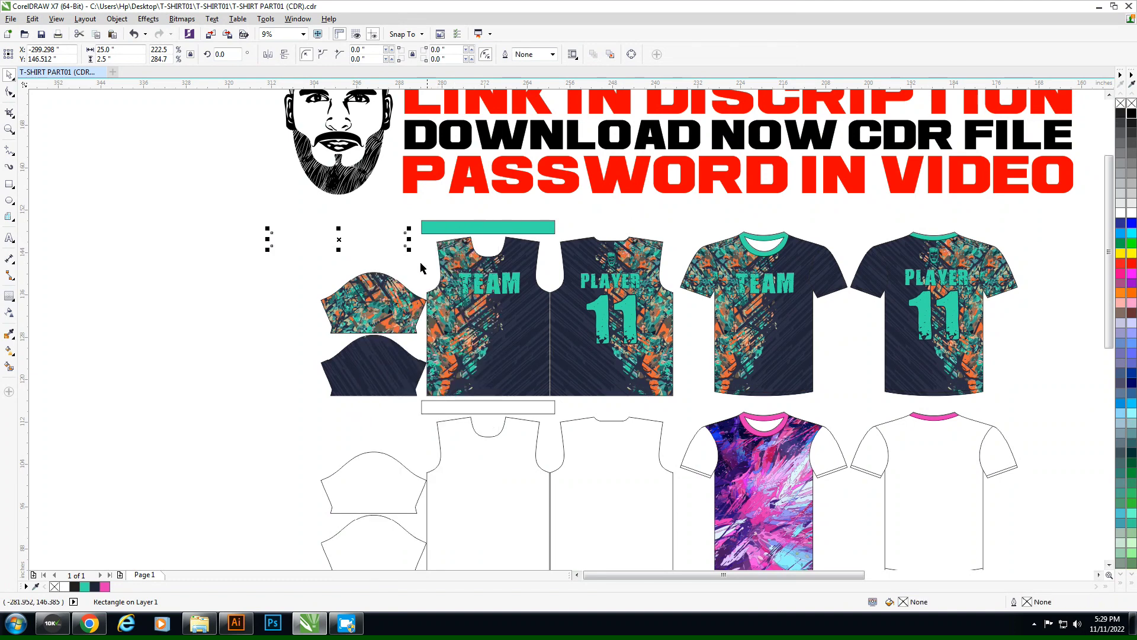
{"action": "left_click", "coordinate": [85, 587]}
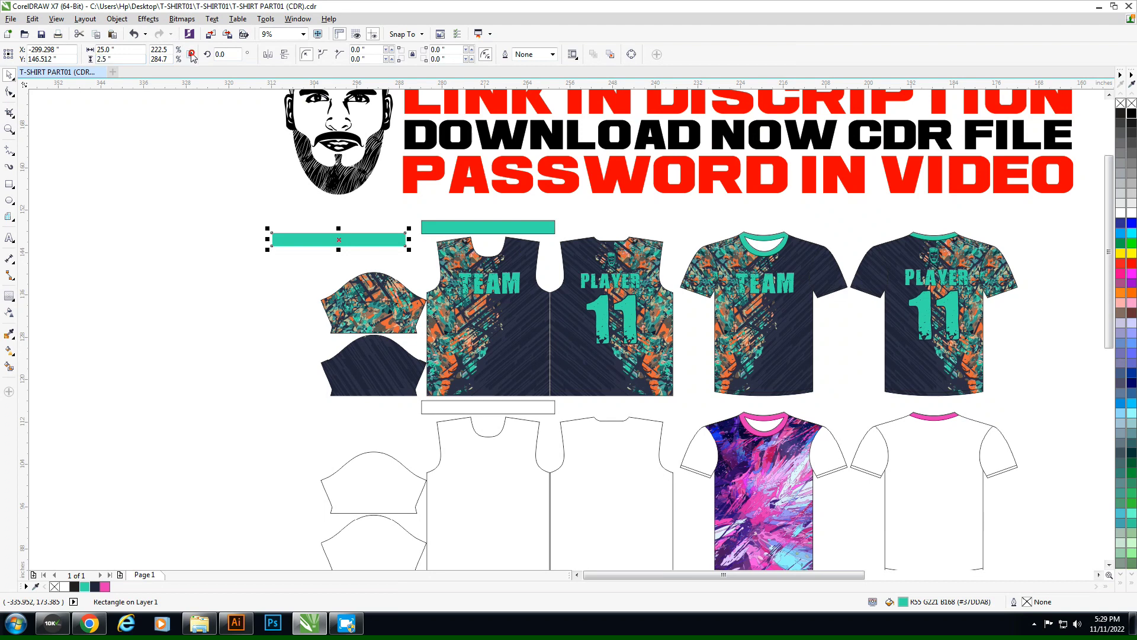
{"action": "type", "text": "2"}
{"action": "key", "text": "Return"}
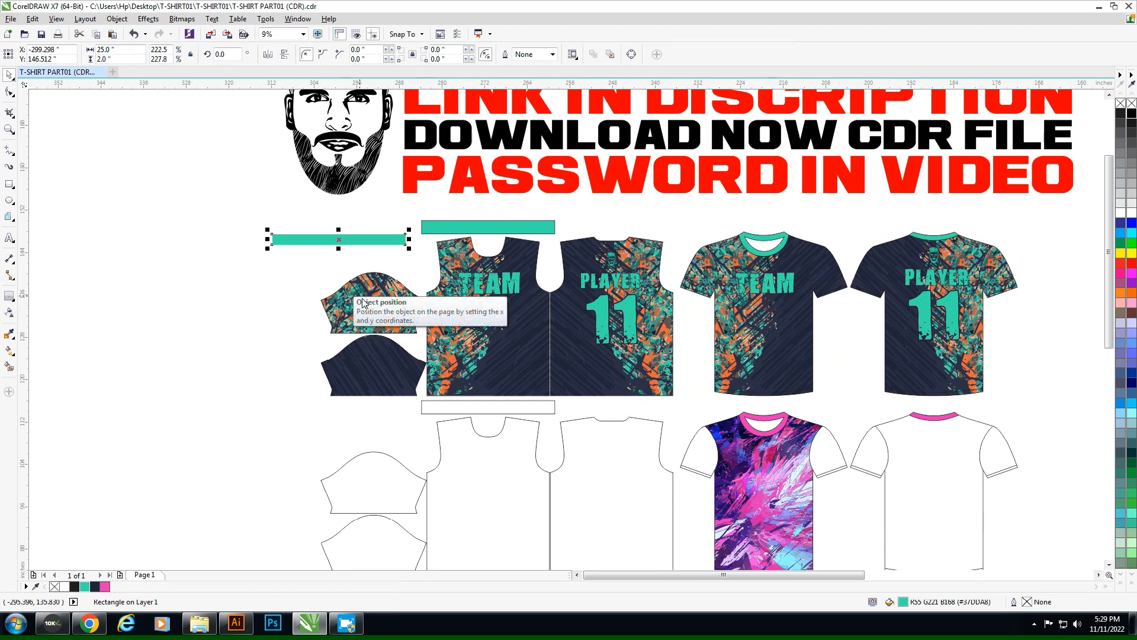
Step: Center and bottom-align teal strips on the upper and lower sleeves and PowerClip them inside
{"action": "left_click", "coordinate": [323, 305], "text": "shift"}
{"action": "key", "text": "c"}
{"action": "key", "text": "b"}
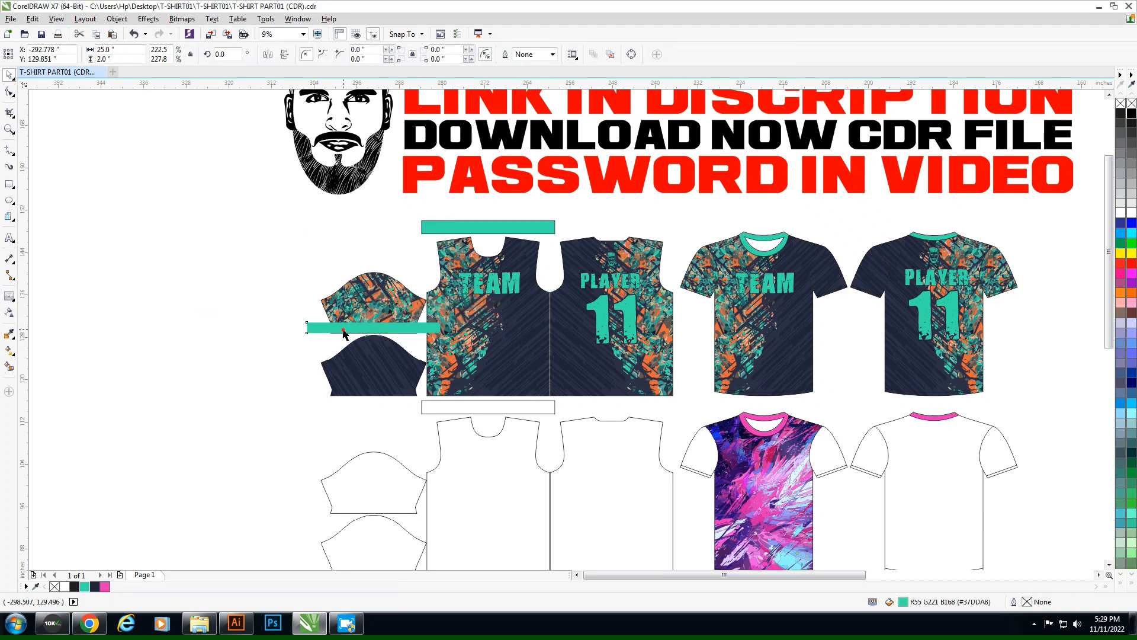
{"action": "left_click", "coordinate": [347, 326]}
{"action": "key", "text": "ctrl+v"}
{"action": "left_click", "coordinate": [373, 369], "text": "shift"}
{"action": "key", "text": "b"}
{"action": "left_click", "coordinate": [212, 337]}
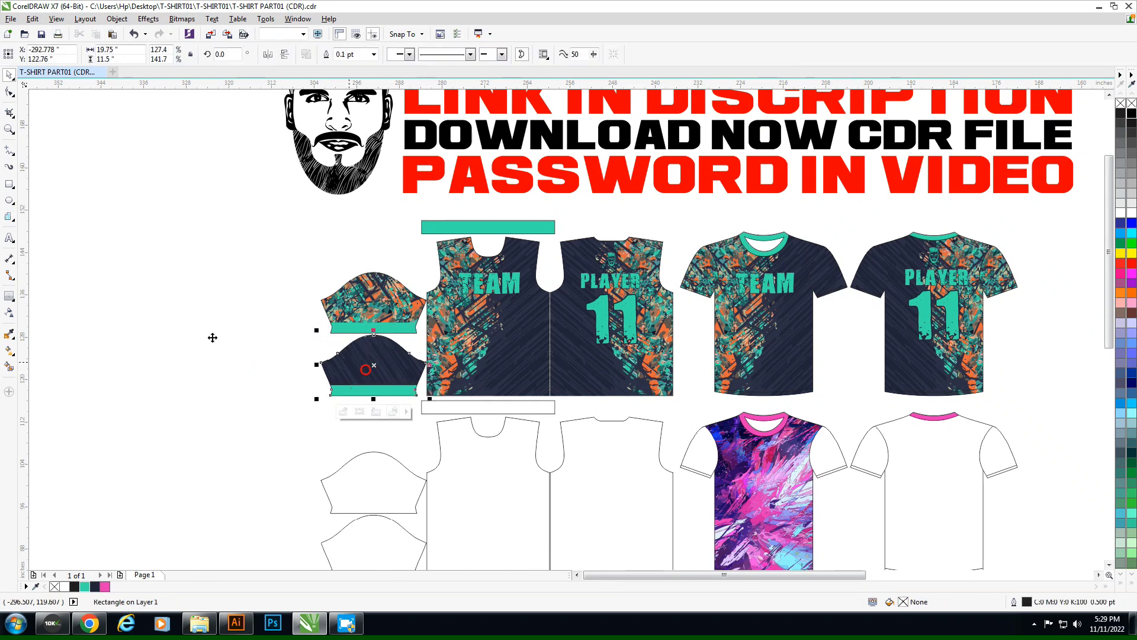
Step: Fit a 1-inch teal strip to the front mockup's sleeve hem, tilt it, and PowerClip it inside
{"action": "key", "text": "shift+F9"}
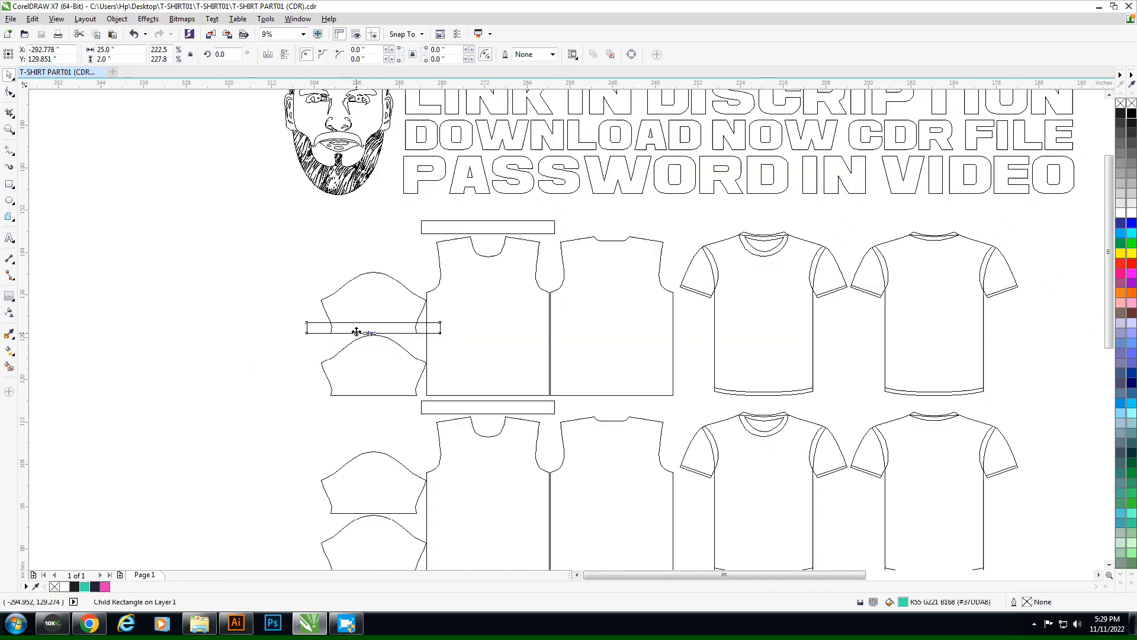
{"action": "mouse_move", "coordinate": [355, 329]}
{"action": "left_mouse_down"}
{"action": "mouse_move", "coordinate": [652, 260]}
{"action": "mouse_move", "coordinate": [726, 309]}
{"action": "left_mouse_up"}
{"action": "scroll", "coordinate": [713, 284], "scroll_direction": "up", "scroll_amount": 3}
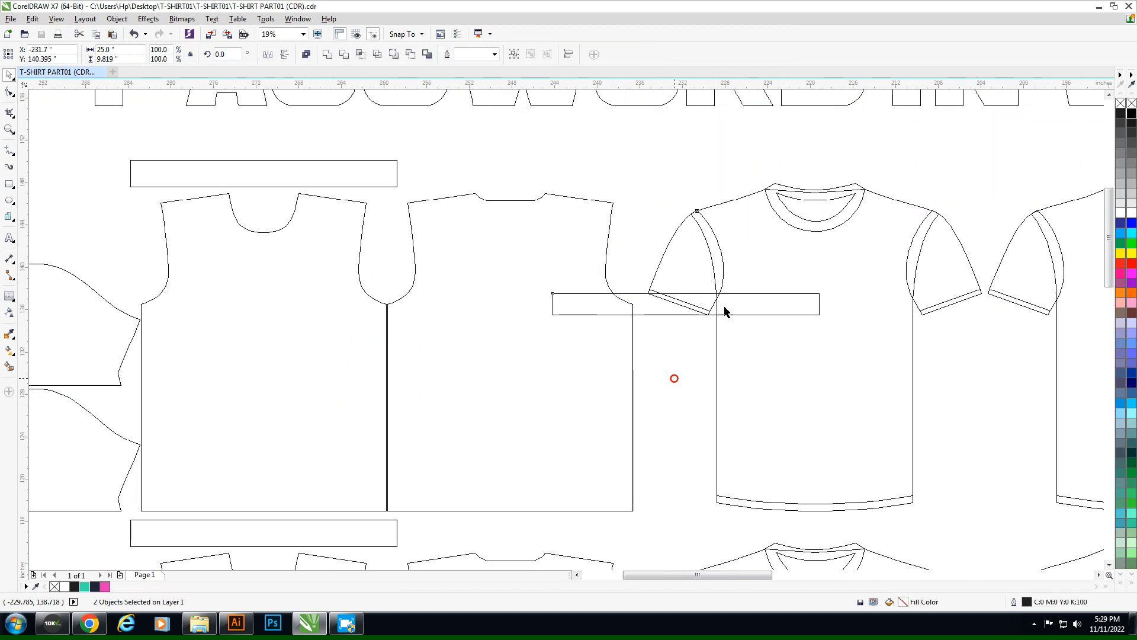
{"action": "scroll", "coordinate": [726, 310], "scroll_direction": "up", "scroll_amount": 3}
{"action": "left_click_drag", "start_coordinate": [645, 278], "coordinate": [646, 299]}
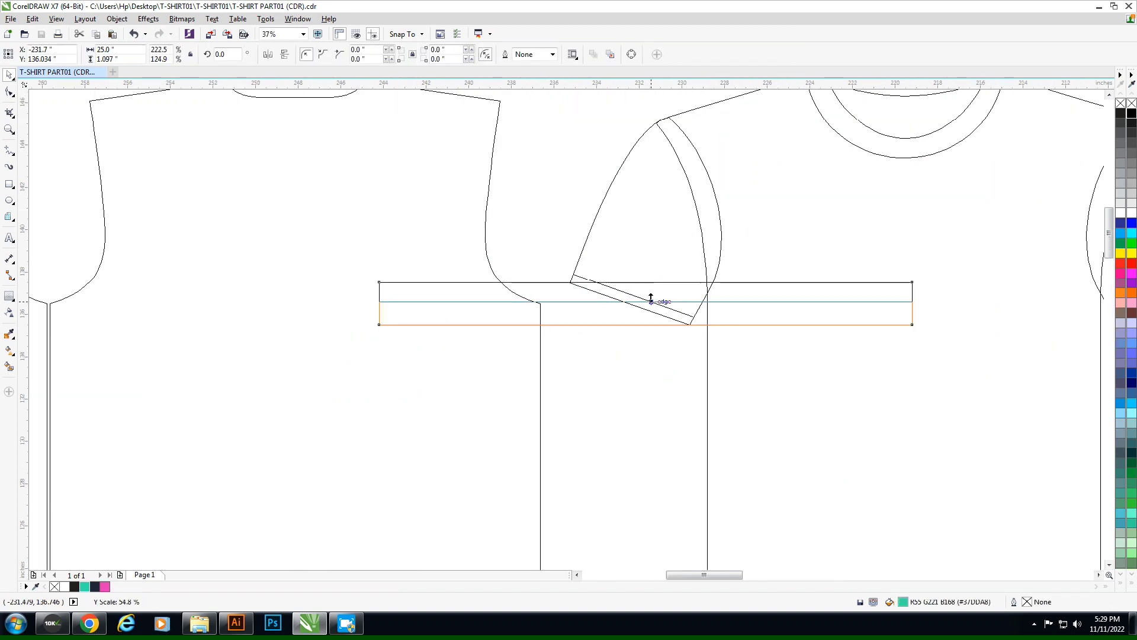
{"action": "left_click_drag", "start_coordinate": [917, 313], "coordinate": [776, 312]}
{"action": "scroll", "coordinate": [635, 320], "scroll_direction": "up", "scroll_amount": 2}
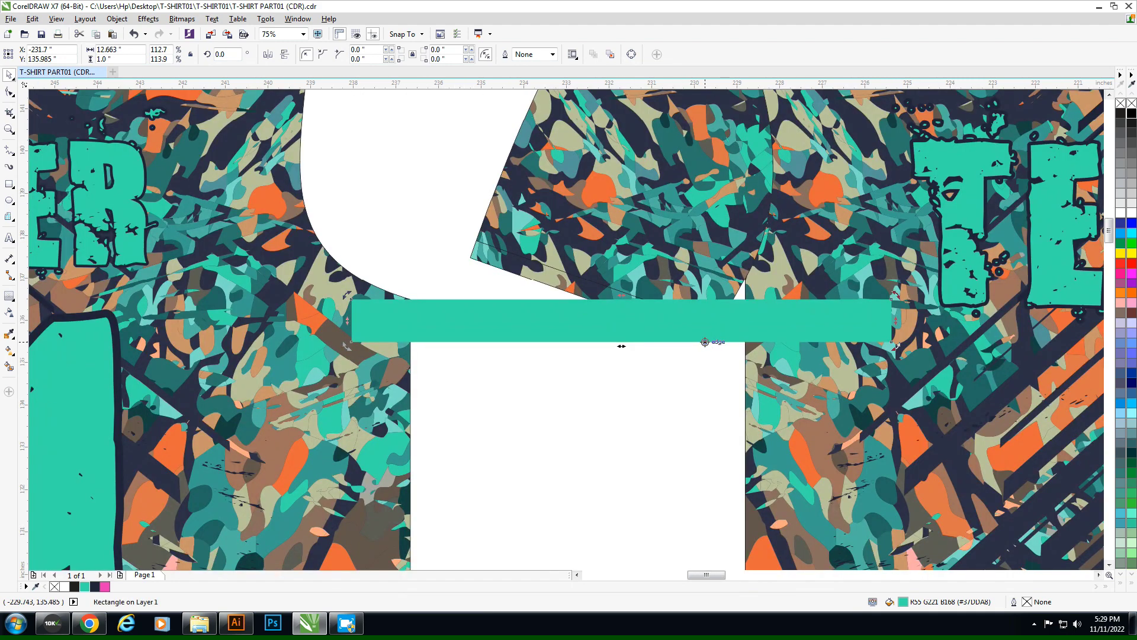
{"action": "left_click_drag", "start_coordinate": [705, 342], "coordinate": [618, 342]}
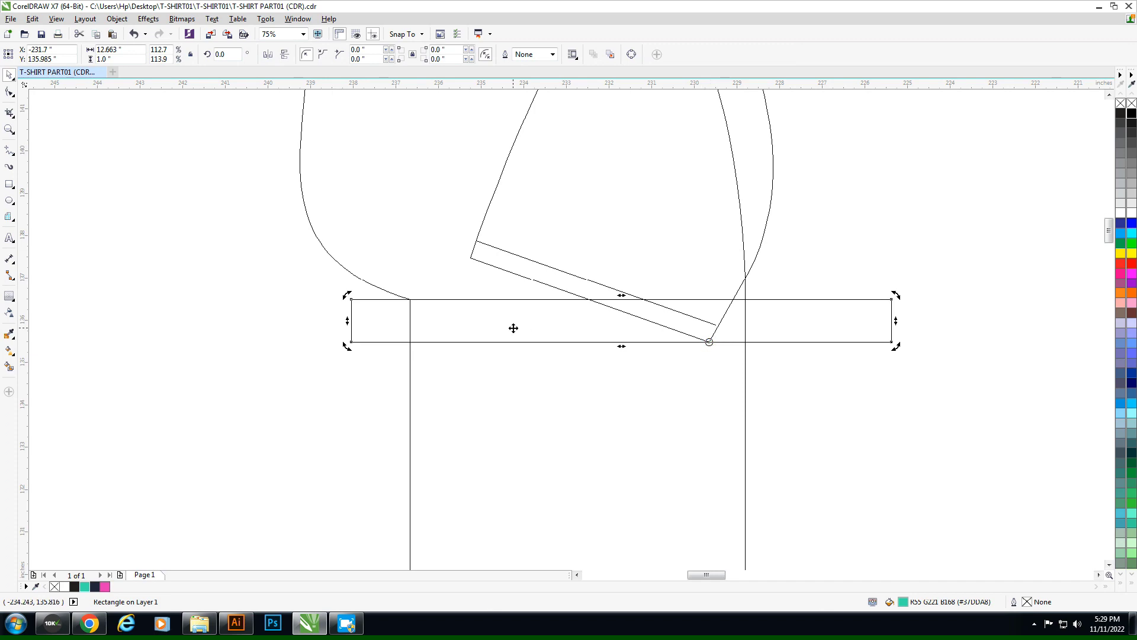
{"action": "left_click_drag", "start_coordinate": [509, 342], "coordinate": [516, 272]}
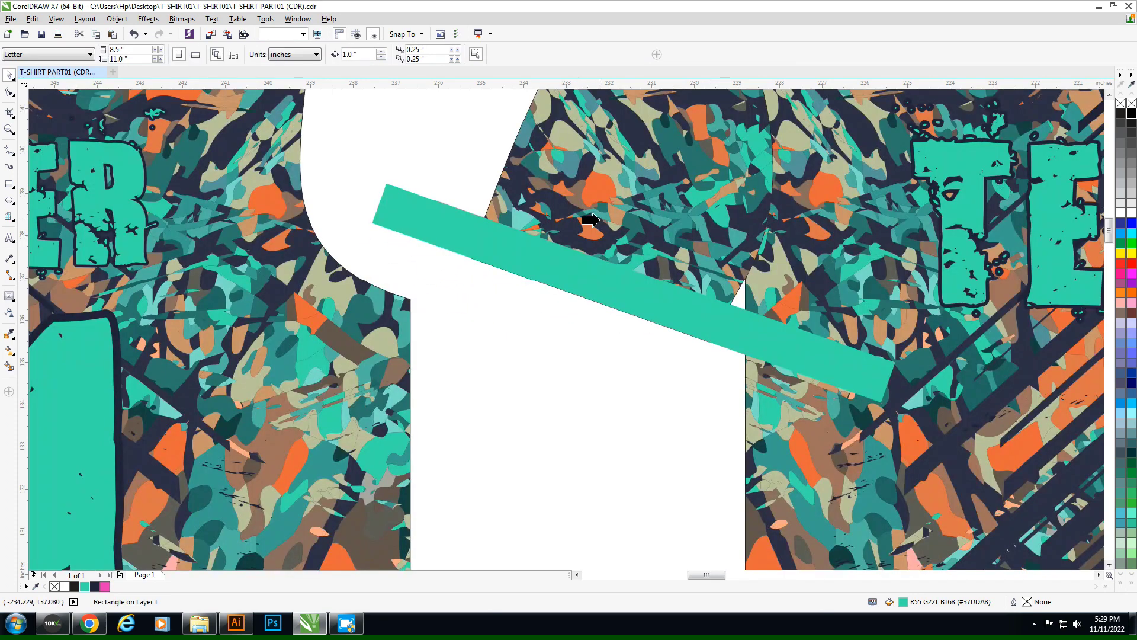
{"action": "left_click", "coordinate": [590, 220]}
Step: Mirror the cuffed sleeve onto the front shirt's other side and delete its camo pattern
{"action": "scroll", "coordinate": [699, 214], "scroll_direction": "down", "scroll_amount": 1}
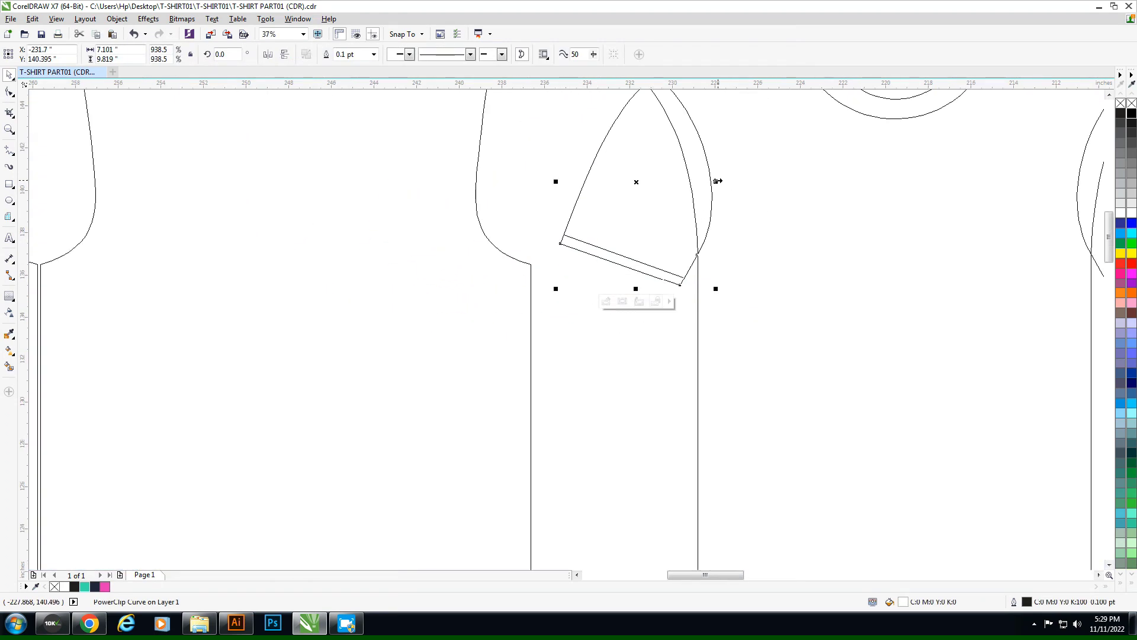
{"action": "left_click_drag", "start_coordinate": [718, 181], "coordinate": [422, 185]}
{"action": "scroll", "coordinate": [422, 186], "scroll_direction": "down", "scroll_amount": 2}
{"action": "left_click_drag", "start_coordinate": [486, 253], "coordinate": [815, 267]}
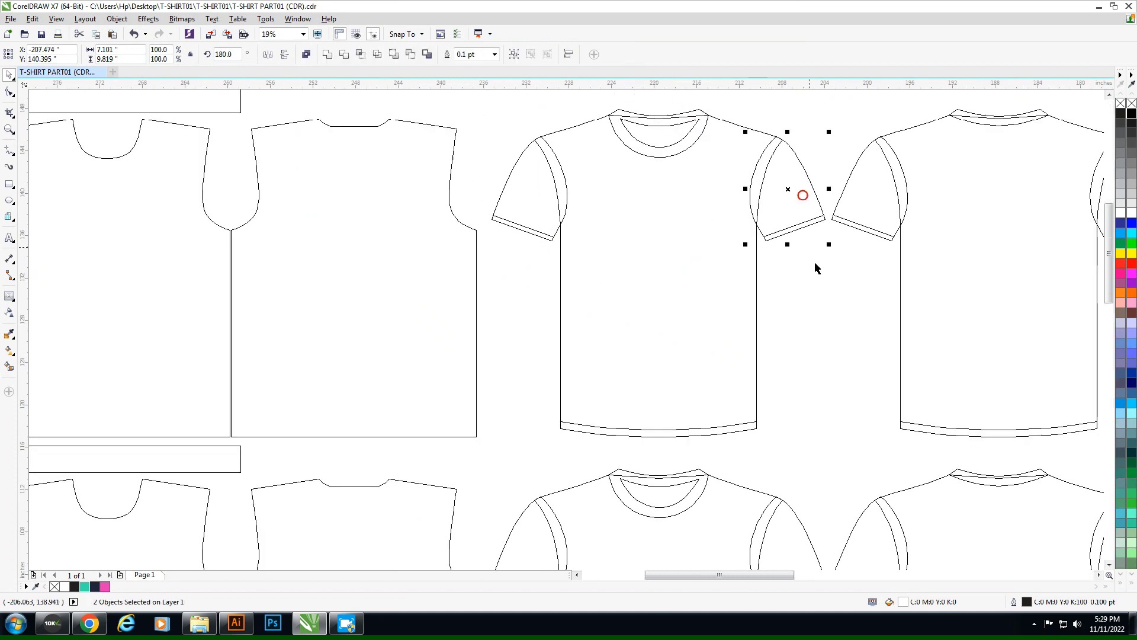
{"action": "scroll", "coordinate": [817, 249], "scroll_direction": "up", "scroll_amount": 2}
{"action": "left_click", "coordinate": [786, 208], "text": "ctrl"}
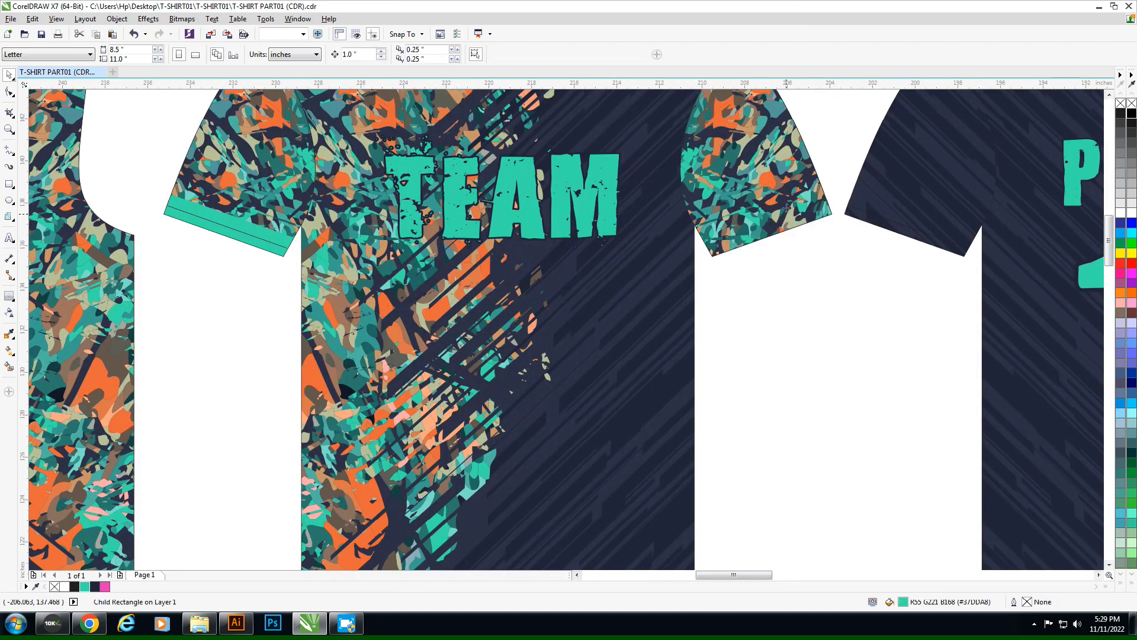
{"action": "key", "text": "Delete"}
Step: Reposition the mirrored right sleeve on the front shirt, checking it in outline view
{"action": "left_click", "coordinate": [772, 175]}
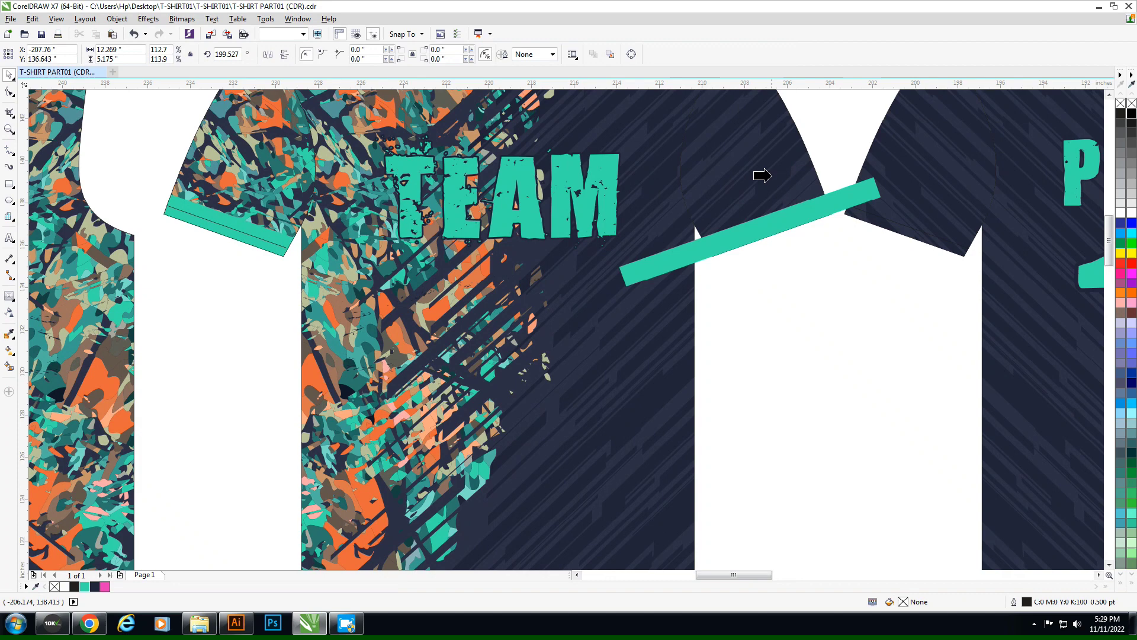
{"action": "key", "text": "shift+F9"}
{"action": "left_click", "coordinate": [675, 152]}
{"action": "left_click", "coordinate": [921, 208]}
{"action": "mouse_move", "coordinate": [922, 208]}
{"action": "left_mouse_down"}
{"action": "mouse_move", "coordinate": [795, 189]}
{"action": "mouse_move", "coordinate": [929, 190]}
{"action": "left_mouse_up"}
{"action": "left_click", "coordinate": [878, 305]}
{"action": "key", "text": "shift+F9"}
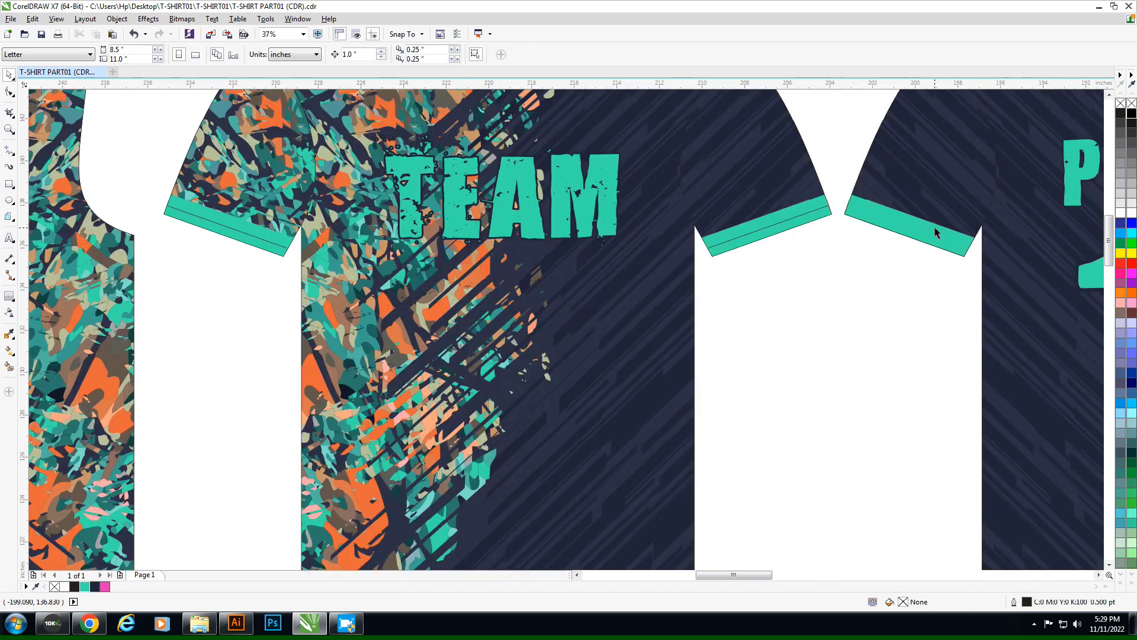
Step: Check the back shirt's sleeve cuffs, deleting and restoring a teal cuff band
{"action": "left_click", "coordinate": [936, 232]}
{"action": "key", "text": "Delete"}
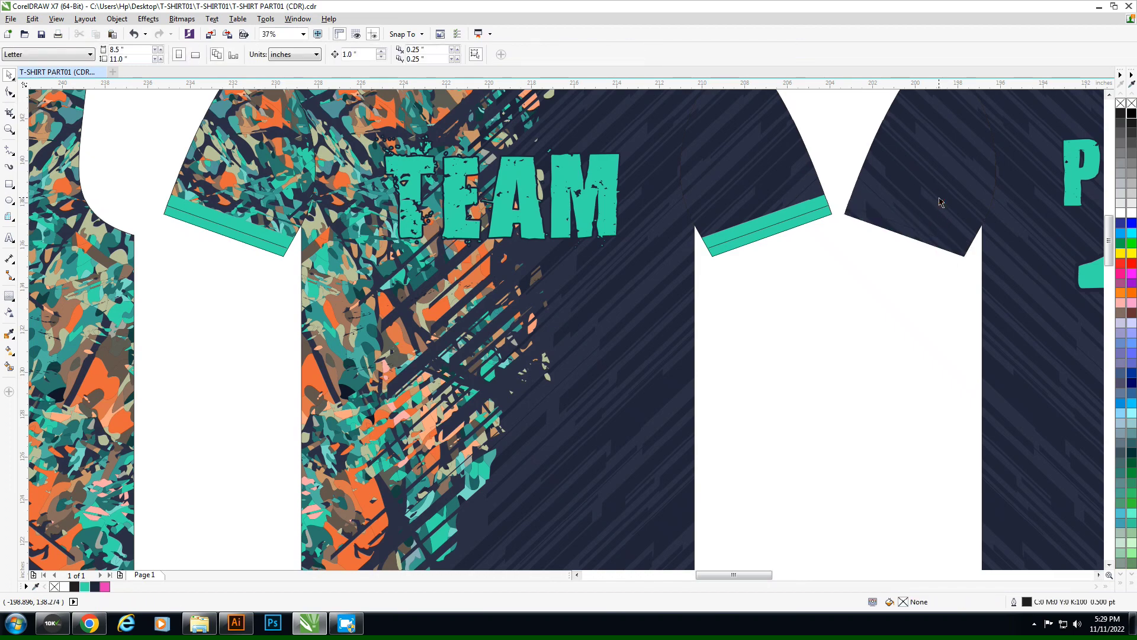
{"action": "key", "text": "ctrl+z"}
{"action": "scroll", "coordinate": [467, 184], "scroll_direction": "down", "scroll_amount": 2}
{"action": "key", "text": "shift+F9"}
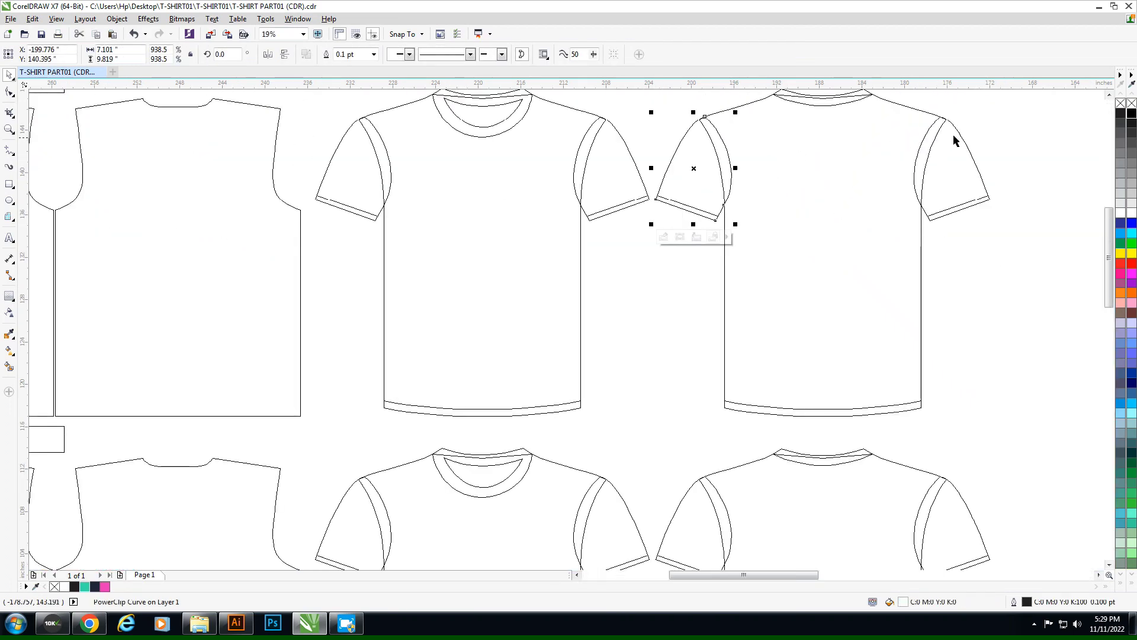
{"action": "left_click", "coordinate": [954, 140]}
{"action": "scroll", "coordinate": [1001, 129], "scroll_direction": "up", "scroll_amount": 2}
{"action": "key", "text": "shift+F9"}
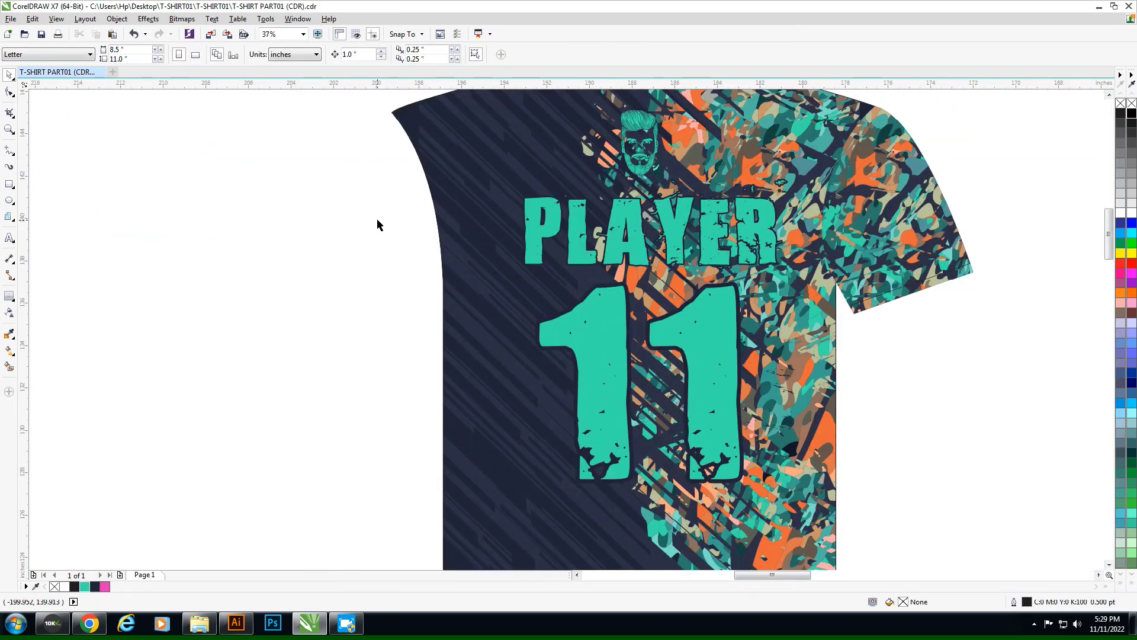
{"action": "key", "text": "shift+F9"}
{"action": "scroll", "coordinate": [361, 213], "scroll_direction": "down", "scroll_amount": 2}
{"action": "left_click", "coordinate": [460, 203]}
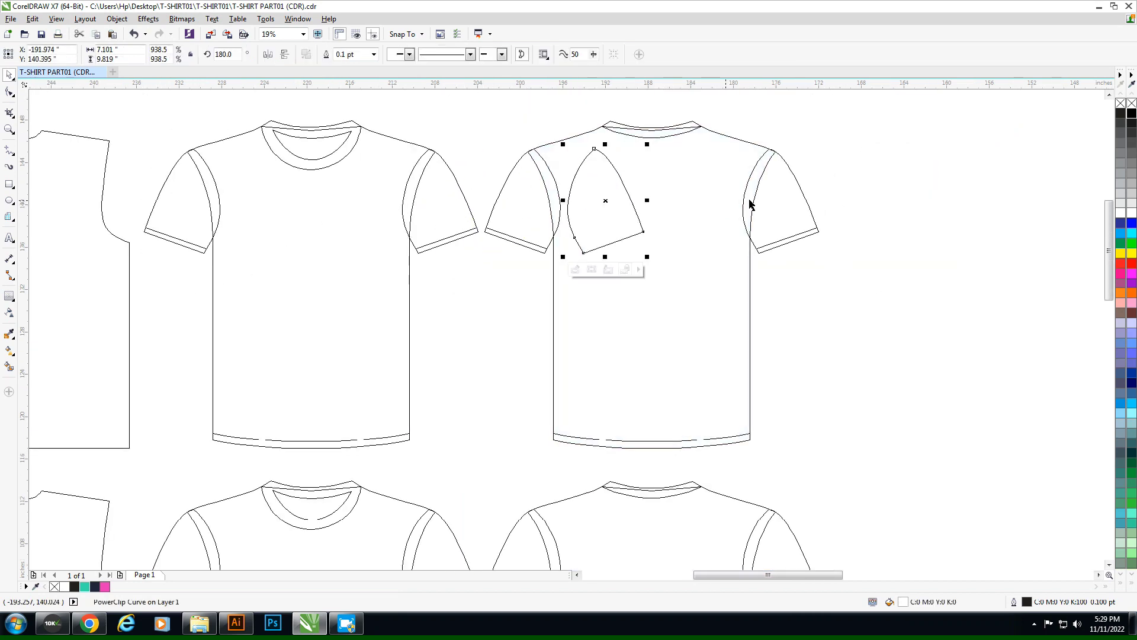
{"action": "left_click", "coordinate": [833, 216]}
{"action": "scroll", "coordinate": [833, 215], "scroll_direction": "up", "scroll_amount": 2}
{"action": "key", "text": "shift+F9"}
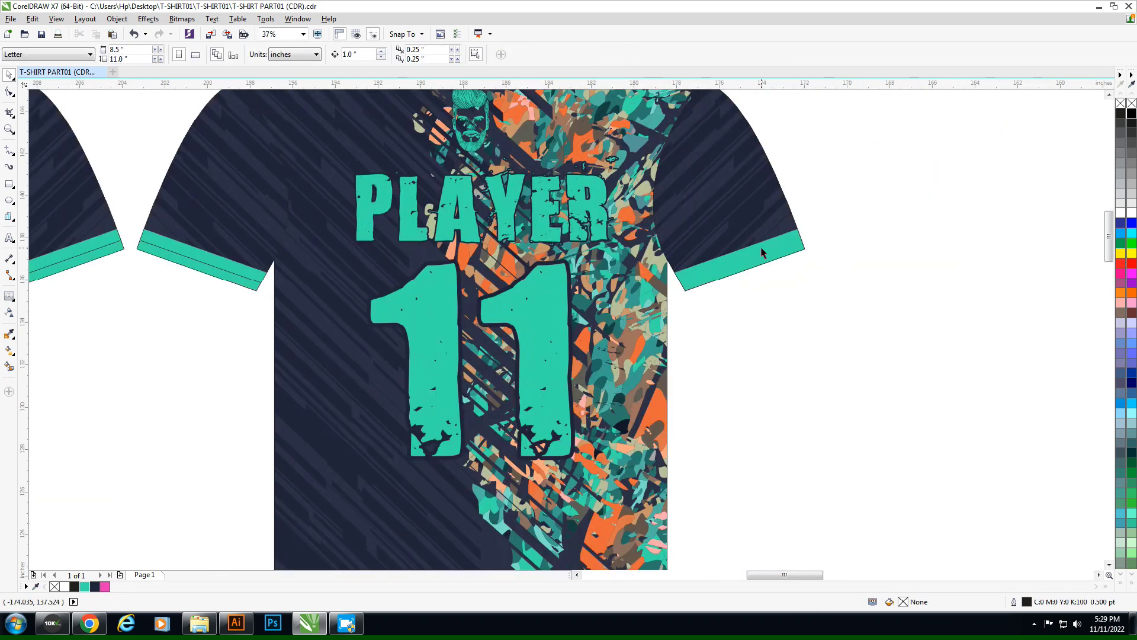
Step: Delete the back right sleeve's cuff and dark overlay, then restore the cuff with undo
{"action": "left_click", "coordinate": [761, 252]}
{"action": "key", "text": "Delete"}
{"action": "left_click", "coordinate": [753, 228]}
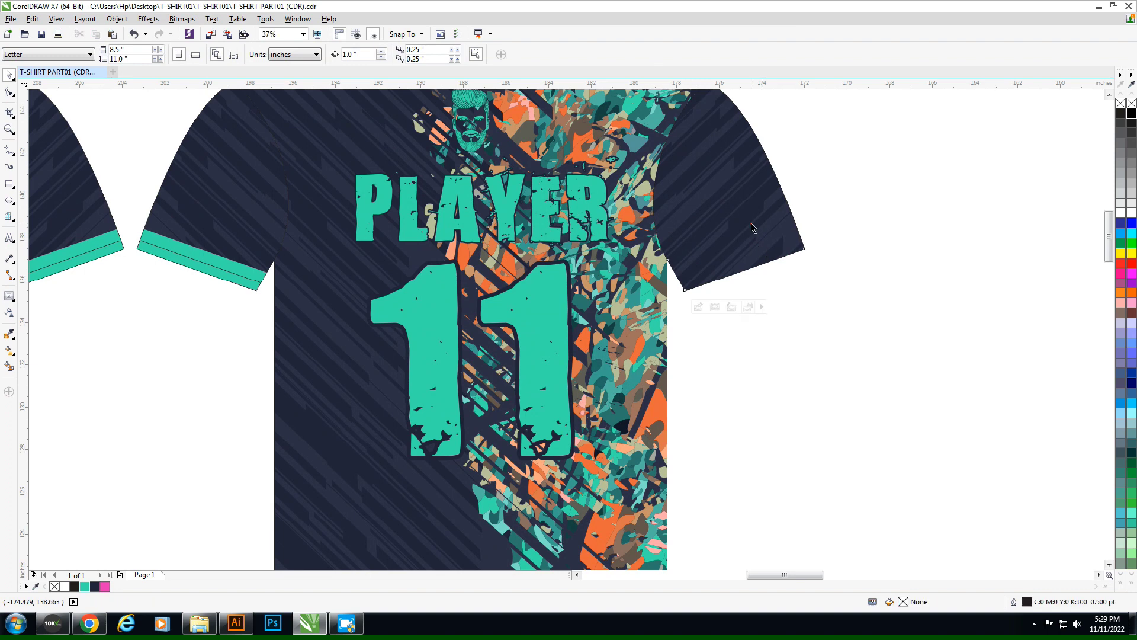
{"action": "key", "text": "Delete"}
{"action": "key", "text": "ctrl+z"}
{"action": "left_click", "coordinate": [867, 203]}
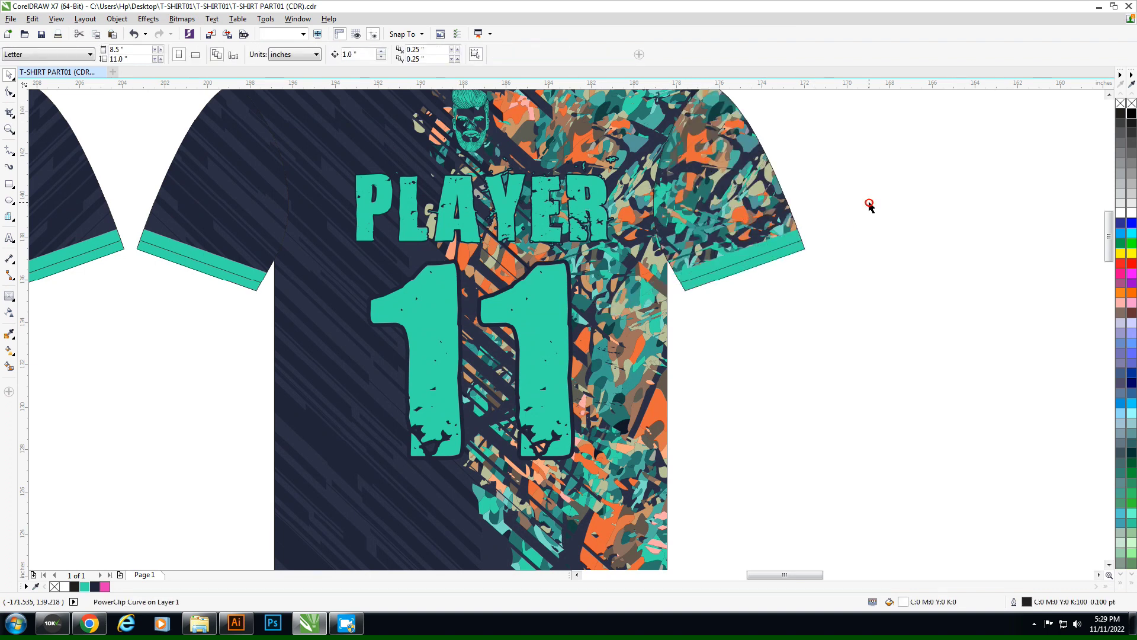
{"action": "key", "text": "shift+F9"}
{"action": "scroll", "coordinate": [868, 206], "scroll_direction": "down", "scroll_amount": 5}
{"action": "key", "text": "shift+F9"}
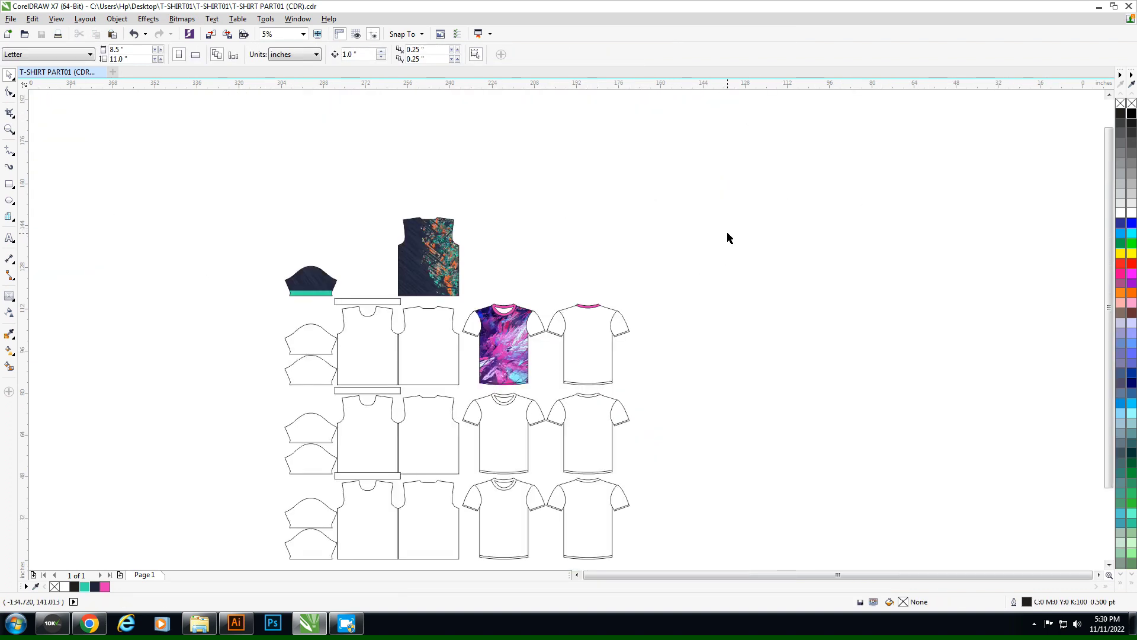
Step: Try a dark navy fill on the pink shirt's left sleeve, then undo it
{"action": "mouse_move", "coordinate": [717, 233]}
{"action": "left_mouse_down"}
{"action": "mouse_move", "coordinate": [799, 271]}
{"action": "mouse_move", "coordinate": [713, 272]}
{"action": "left_mouse_up"}
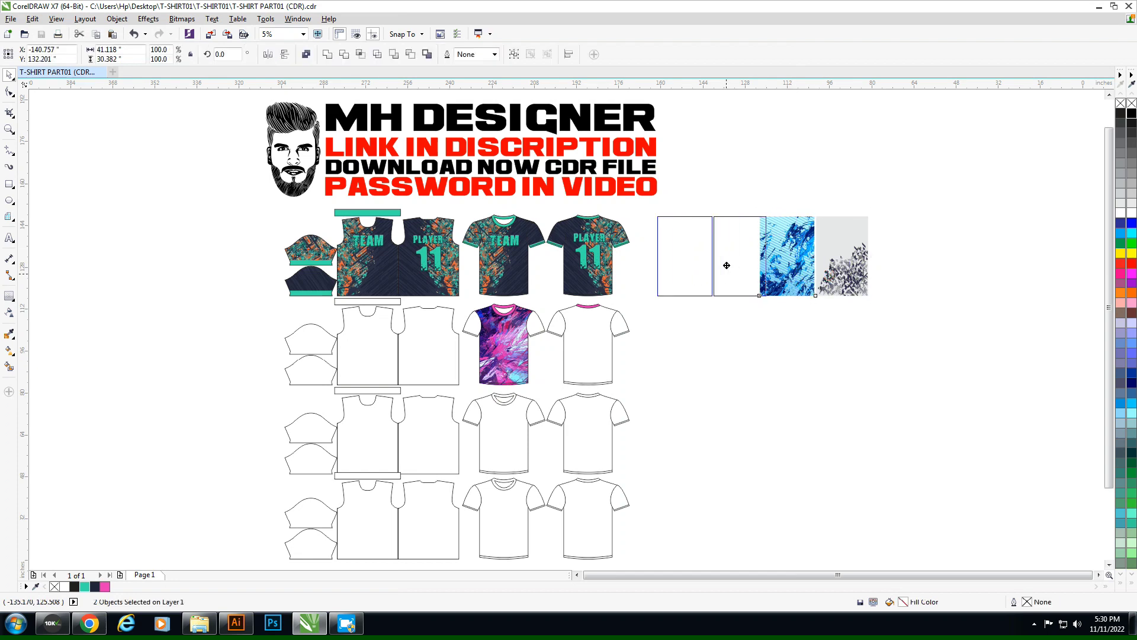
{"action": "left_click", "coordinate": [820, 254]}
{"action": "key", "text": "shift+F9"}
{"action": "scroll", "coordinate": [820, 254], "scroll_direction": "left", "scroll_amount": 1}
{"action": "scroll", "coordinate": [629, 373], "scroll_direction": "up", "scroll_amount": 3}
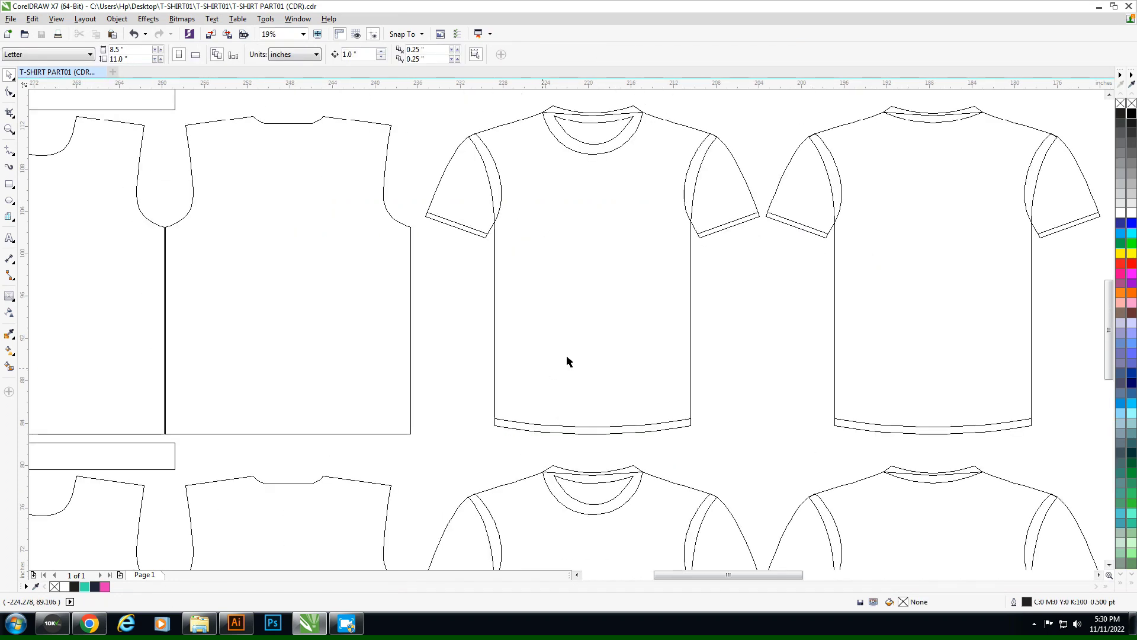
{"action": "key", "text": "shift+F9"}
{"action": "left_click", "coordinate": [481, 211]}
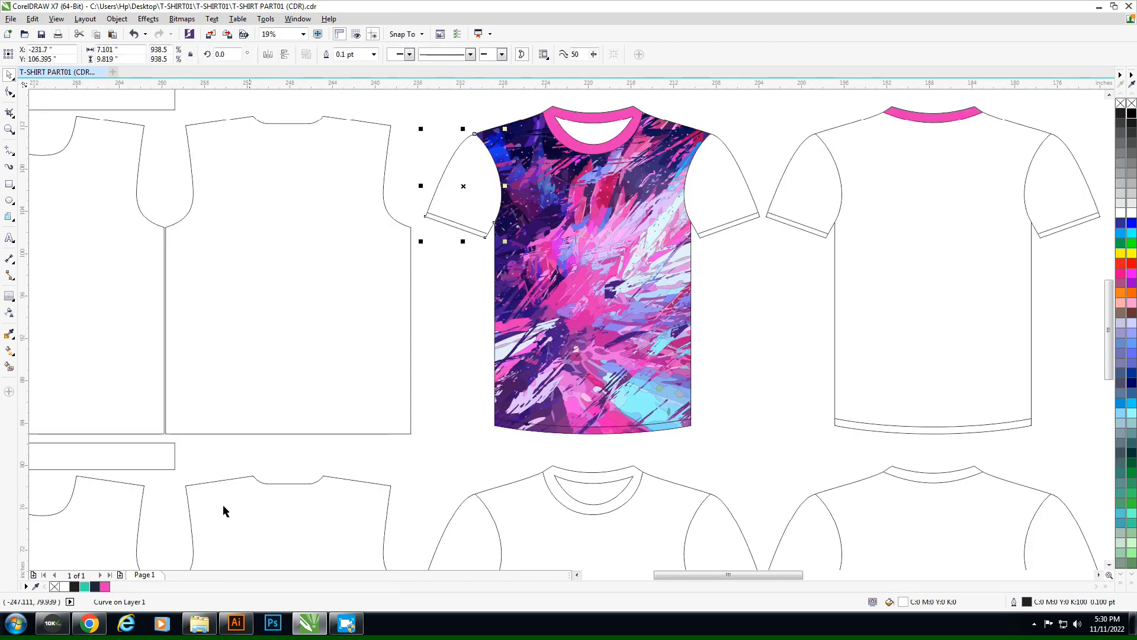
{"action": "left_click", "coordinate": [96, 586]}
{"action": "key", "text": "ctrl+z"}
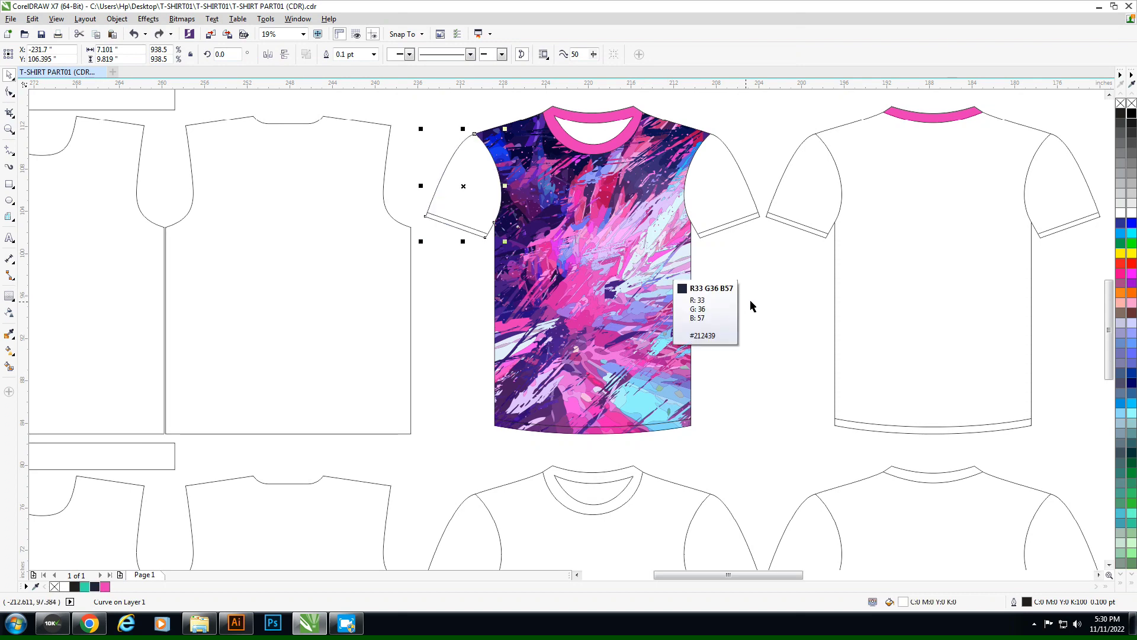
{"action": "left_click", "coordinate": [750, 301]}
Step: Colour all four sleeves of the front and back pink shirts purple
{"action": "left_click", "coordinate": [577, 263]}
{"action": "left_click_drag", "start_coordinate": [573, 267], "coordinate": [714, 331]}
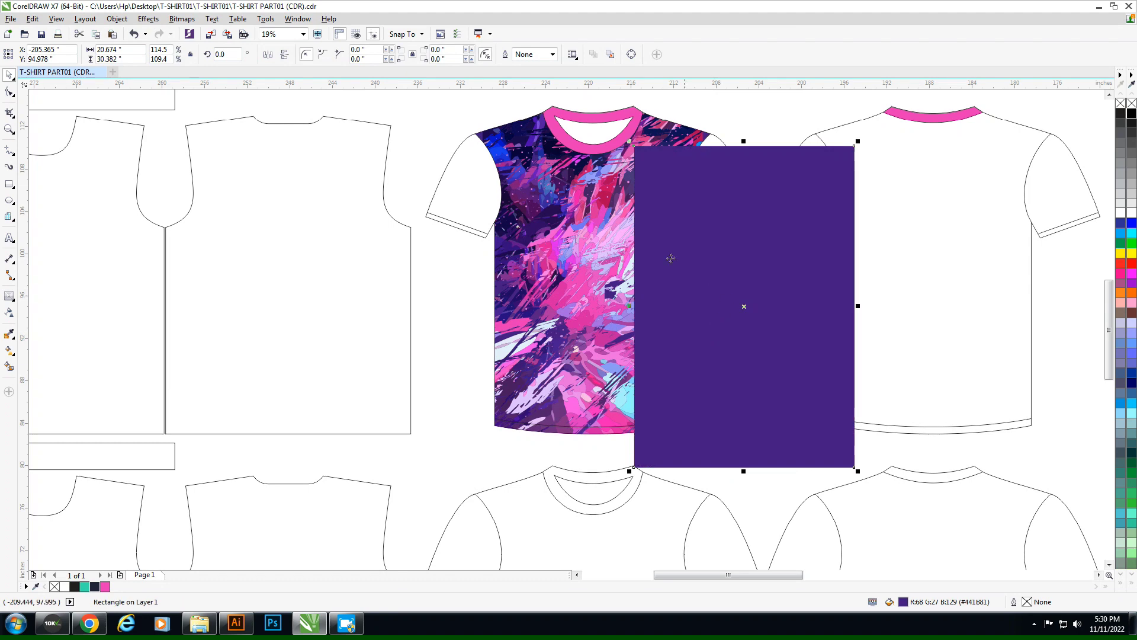
{"action": "left_click", "coordinate": [471, 187]}
{"action": "left_click", "coordinate": [696, 253]}
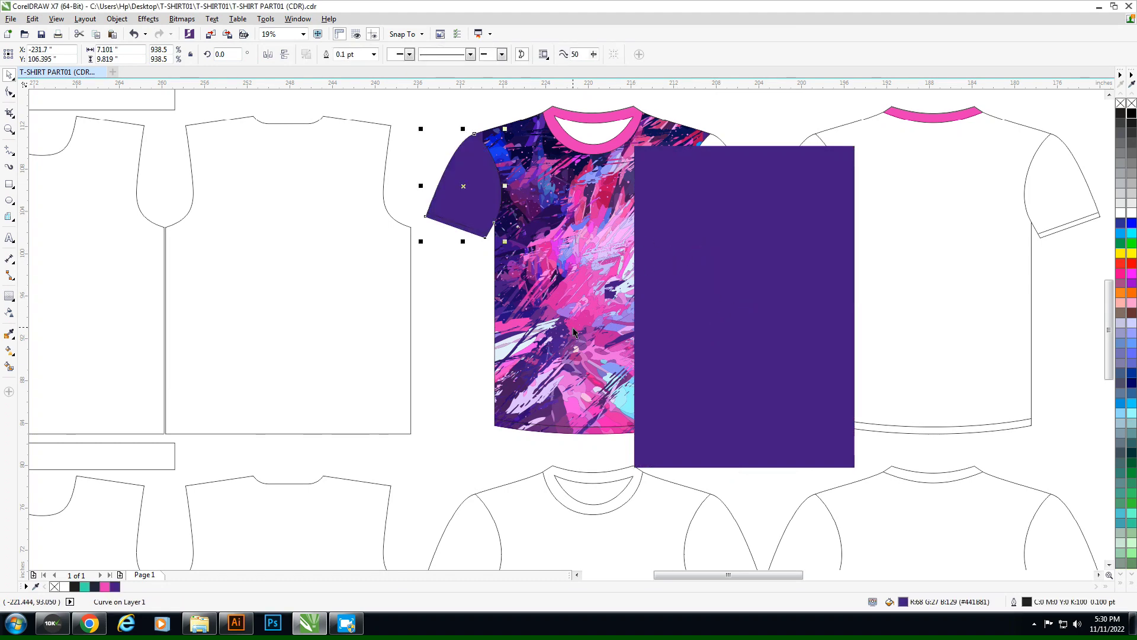
{"action": "left_click", "coordinate": [711, 341]}
{"action": "key", "text": "Delete"}
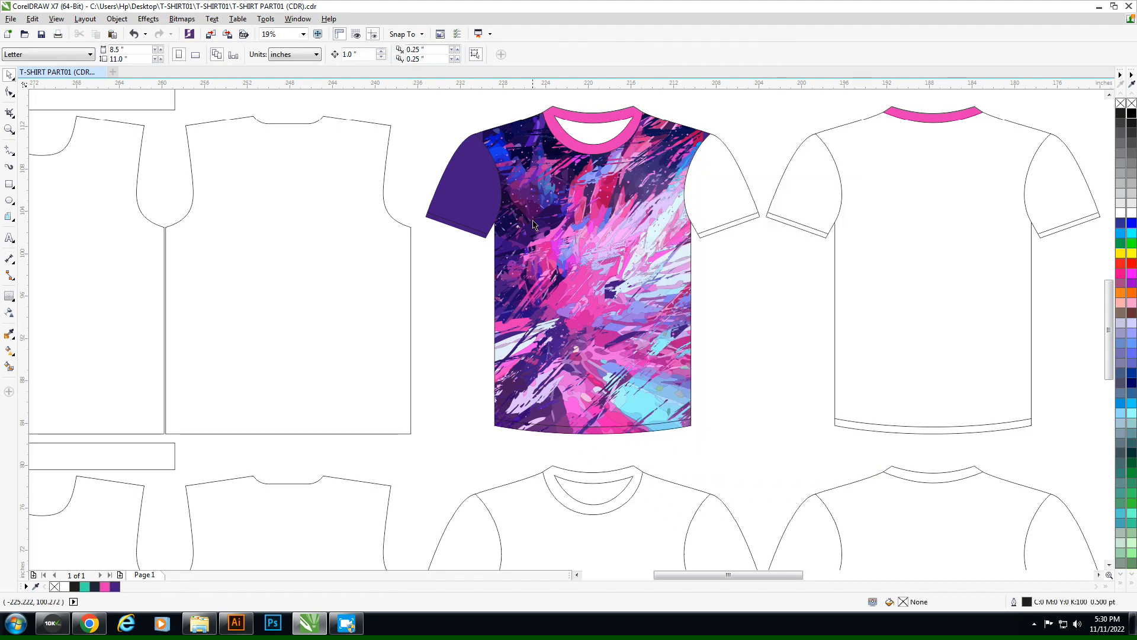
{"action": "key", "text": "Tab"}
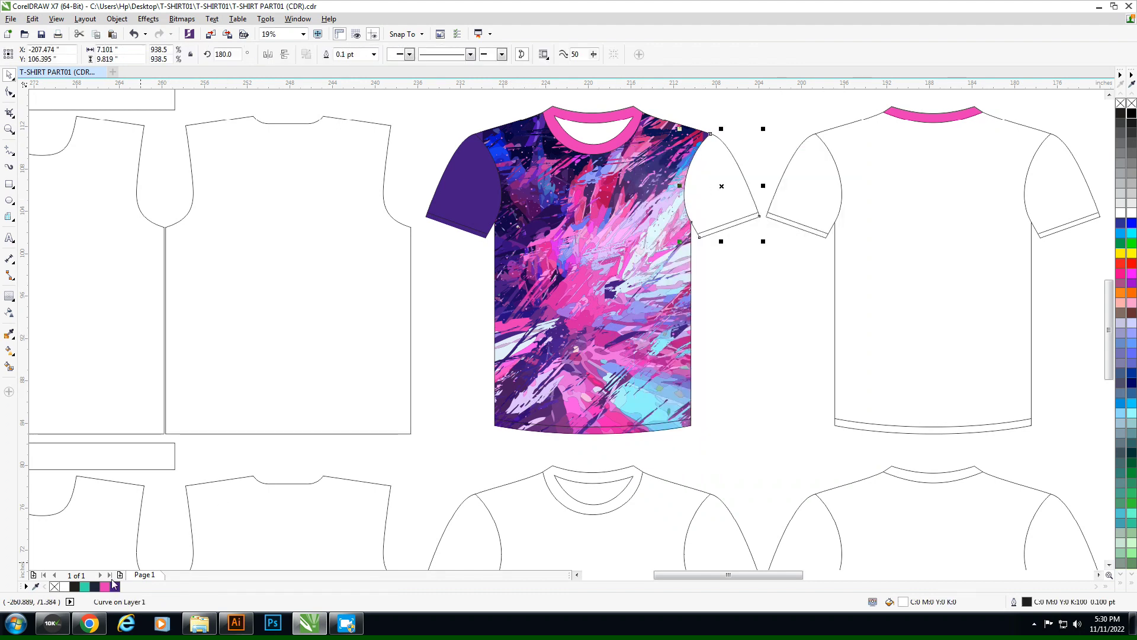
{"action": "left_click", "coordinate": [115, 586]}
{"action": "left_click", "coordinate": [789, 203]}
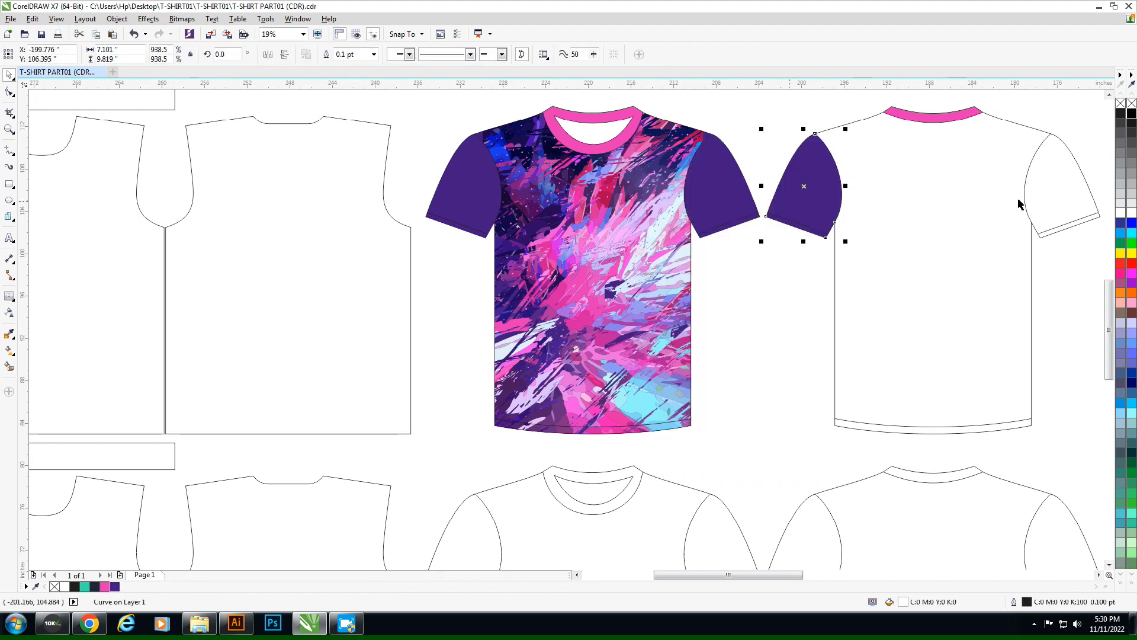
{"action": "left_click", "coordinate": [1047, 198]}
Step: Copy the abstract print over the back shirt, mirror it, and PowerClip it inside
{"action": "left_click", "coordinate": [654, 302]}
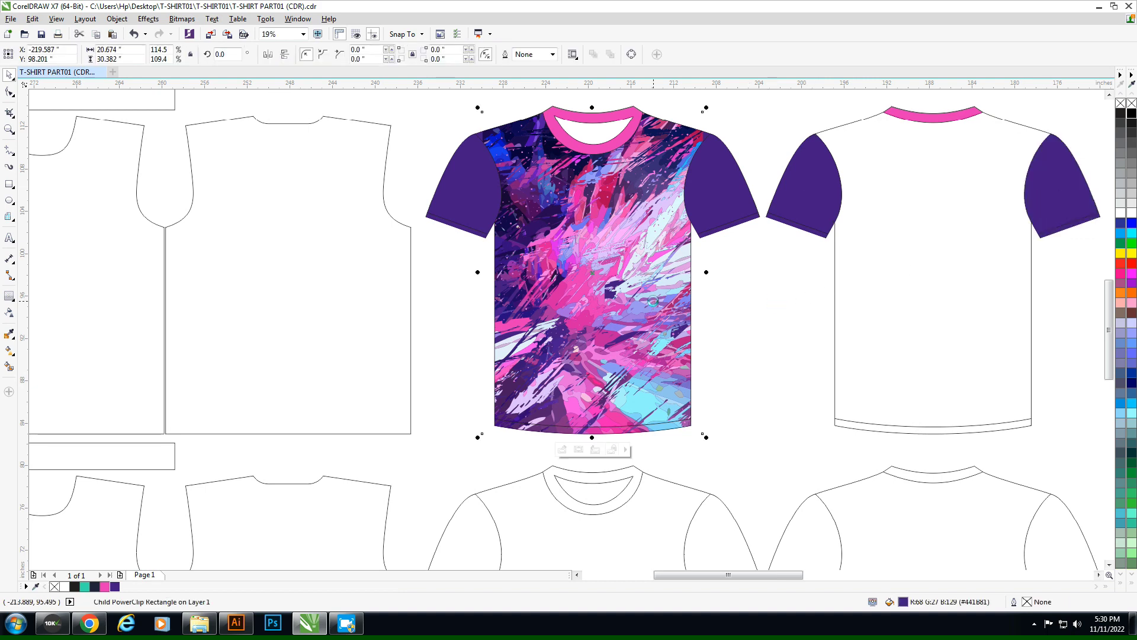
{"action": "left_click_drag", "start_coordinate": [910, 339], "coordinate": [865, 322]}
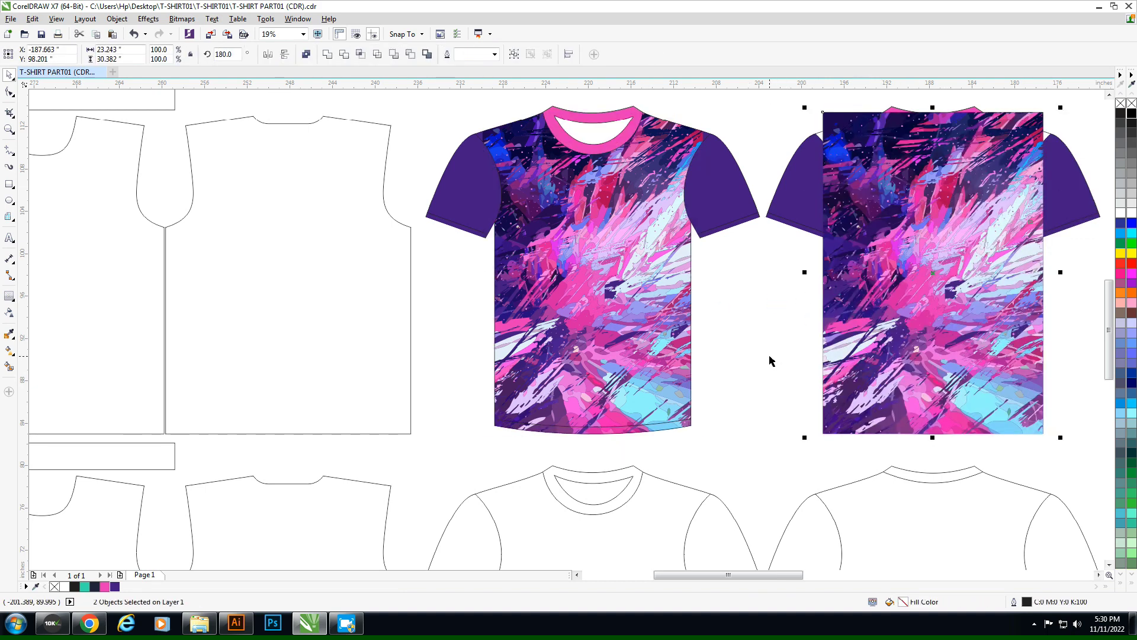
{"action": "left_click", "coordinate": [273, 55]}
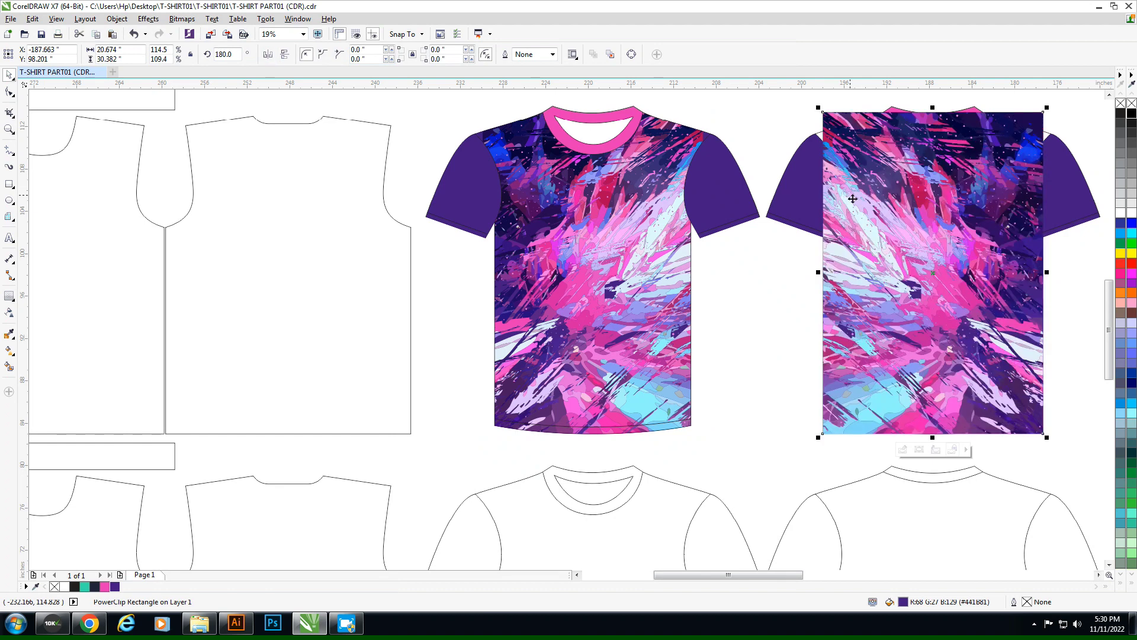
{"action": "left_click", "coordinate": [881, 226]}
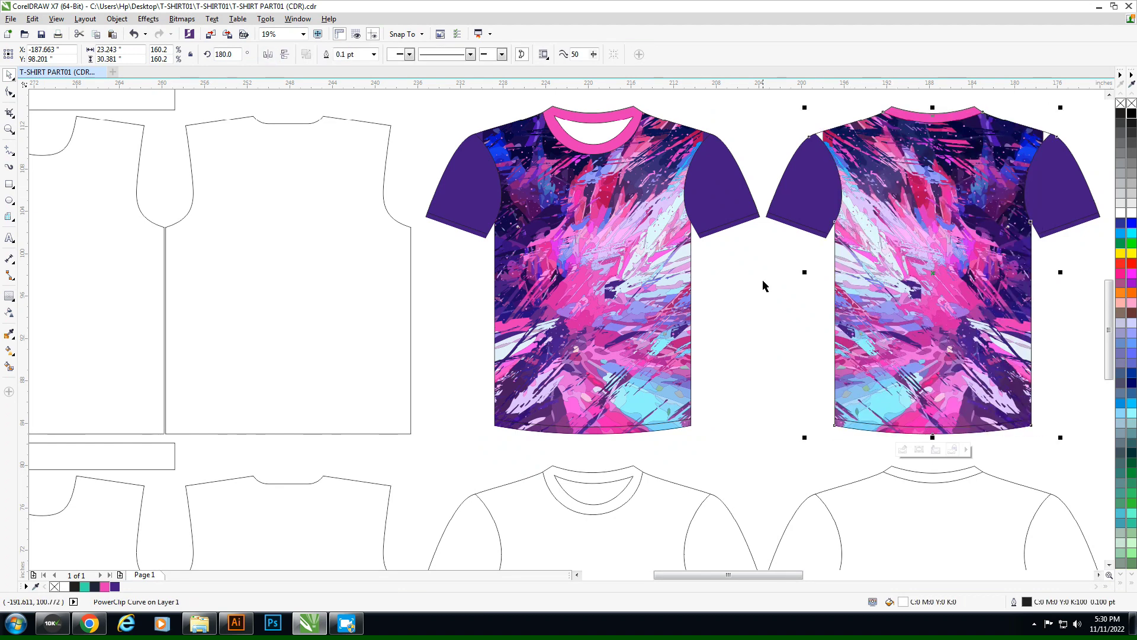
{"action": "left_click", "coordinate": [762, 279]}
{"action": "key", "text": "ctrl+a"}
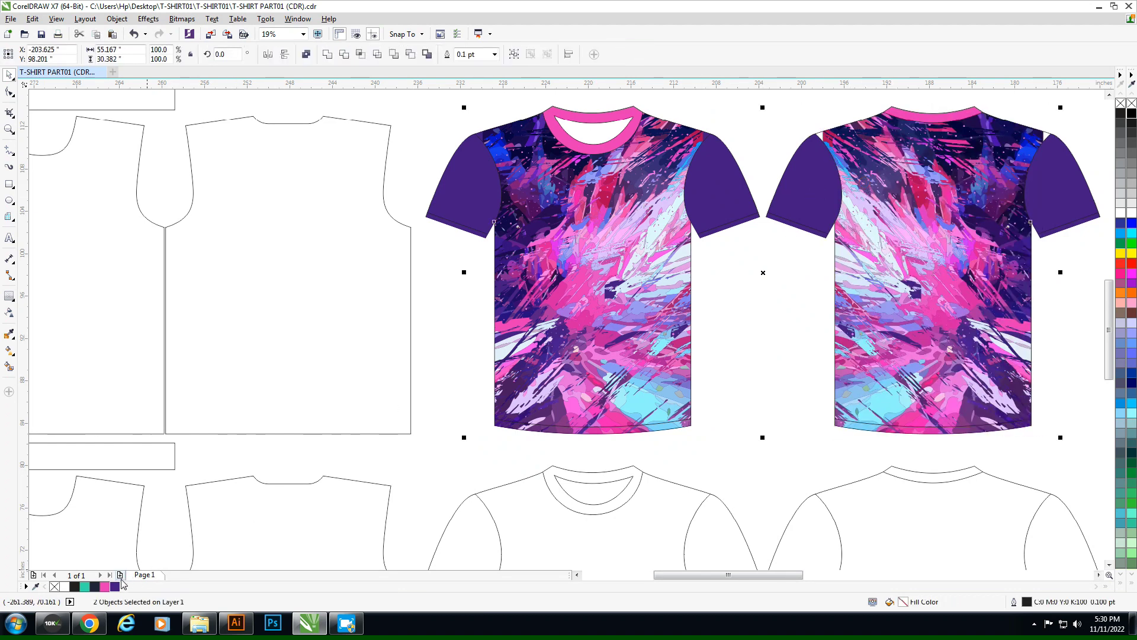
{"action": "left_click", "coordinate": [751, 324]}
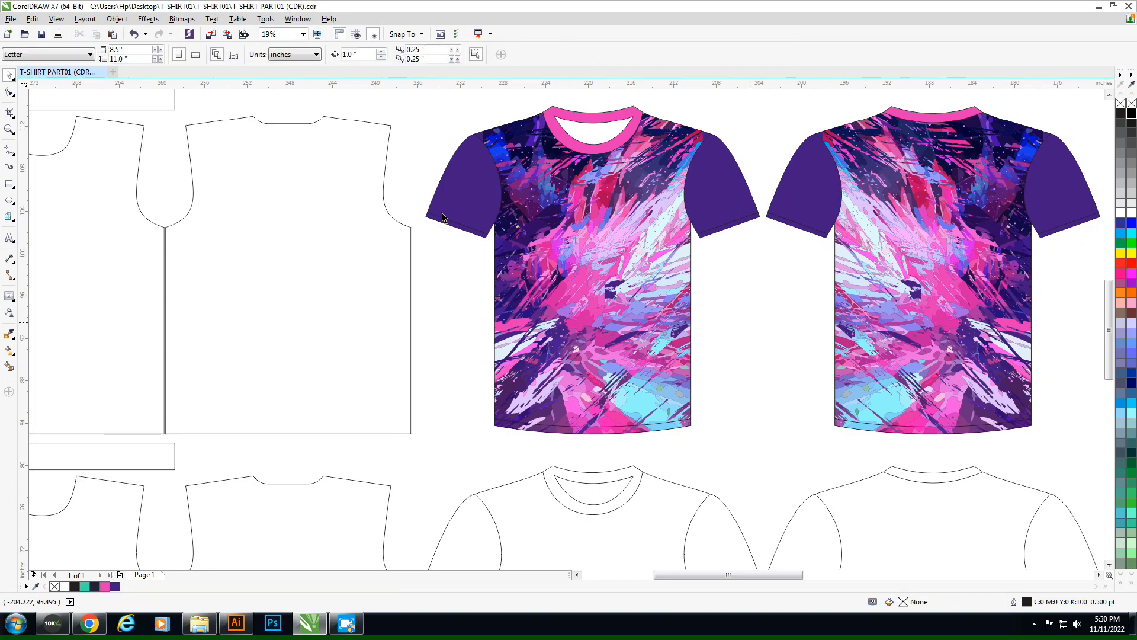
{"action": "scroll", "coordinate": [477, 246], "scroll_direction": "down", "scroll_amount": 3}
{"action": "scroll", "coordinate": [515, 213], "scroll_direction": "down", "scroll_amount": 1}
Step: Set a pink cuff band onto the end of the front shirt's purple sleeve
{"action": "scroll", "coordinate": [528, 147], "scroll_direction": "up", "scroll_amount": 2}
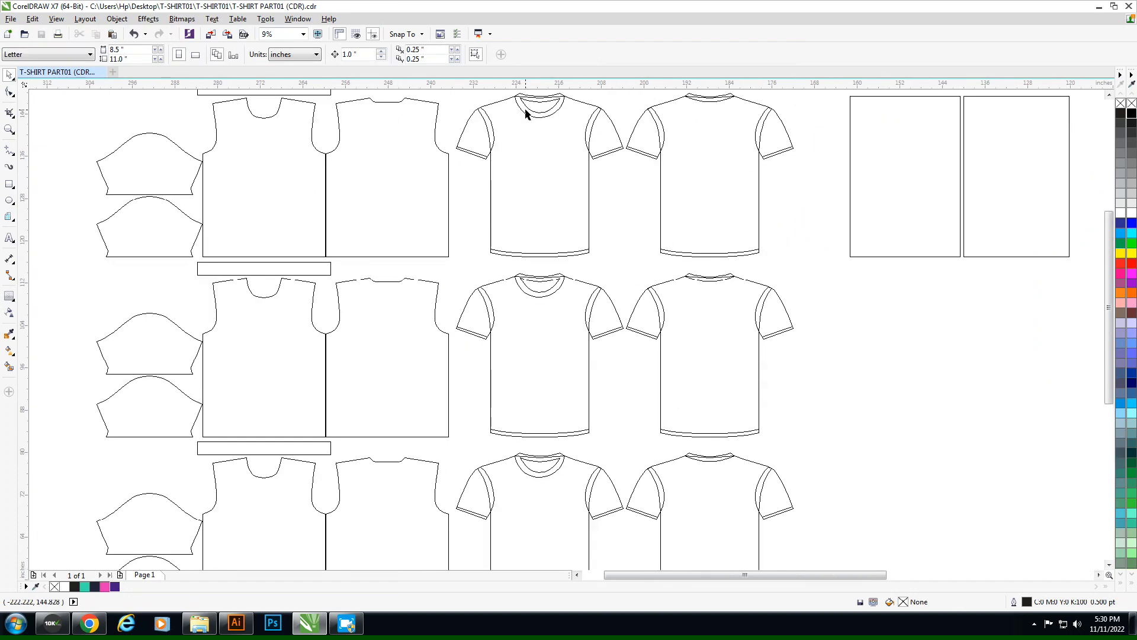
{"action": "left_click", "coordinate": [476, 139]}
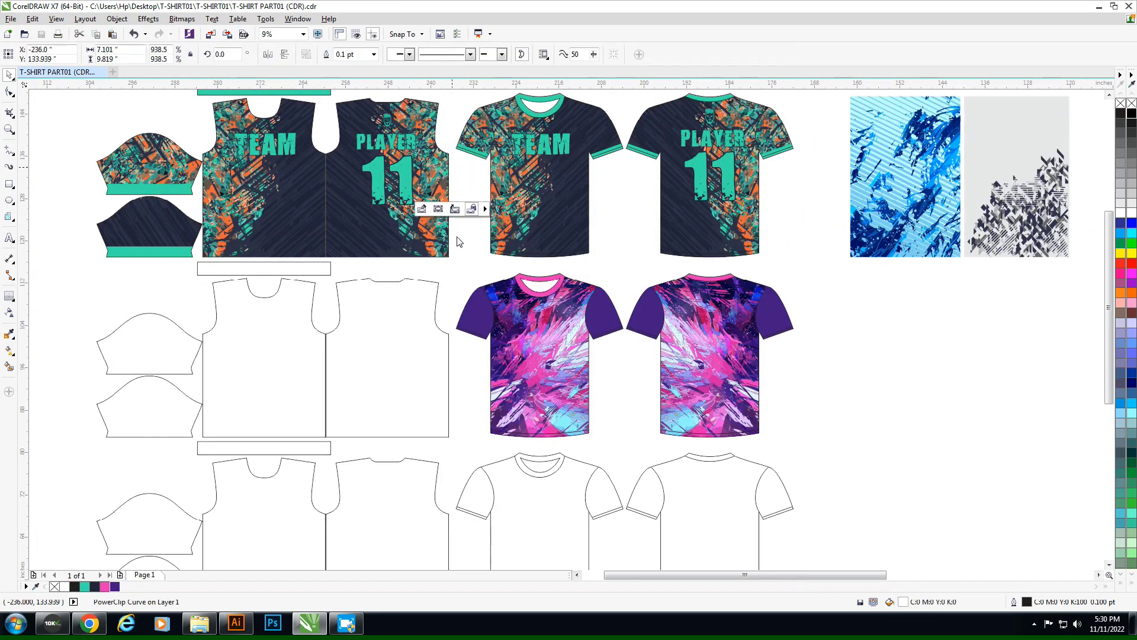
{"action": "left_click_drag", "start_coordinate": [476, 140], "coordinate": [473, 340]}
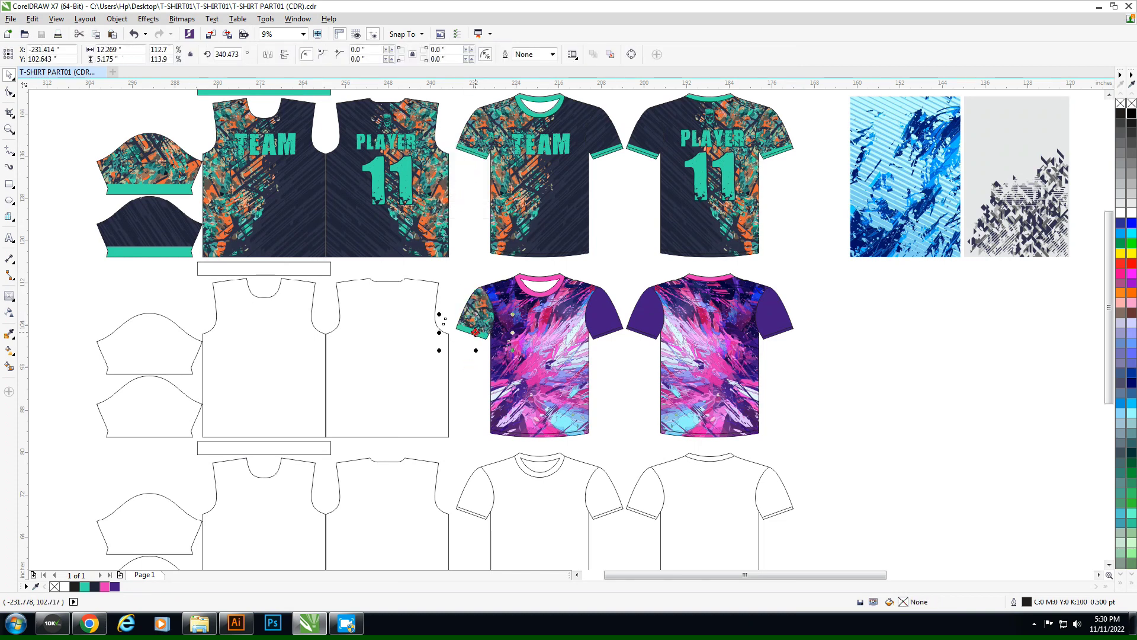
{"action": "key", "text": "Delete"}
{"action": "key", "text": "ctrl+z"}
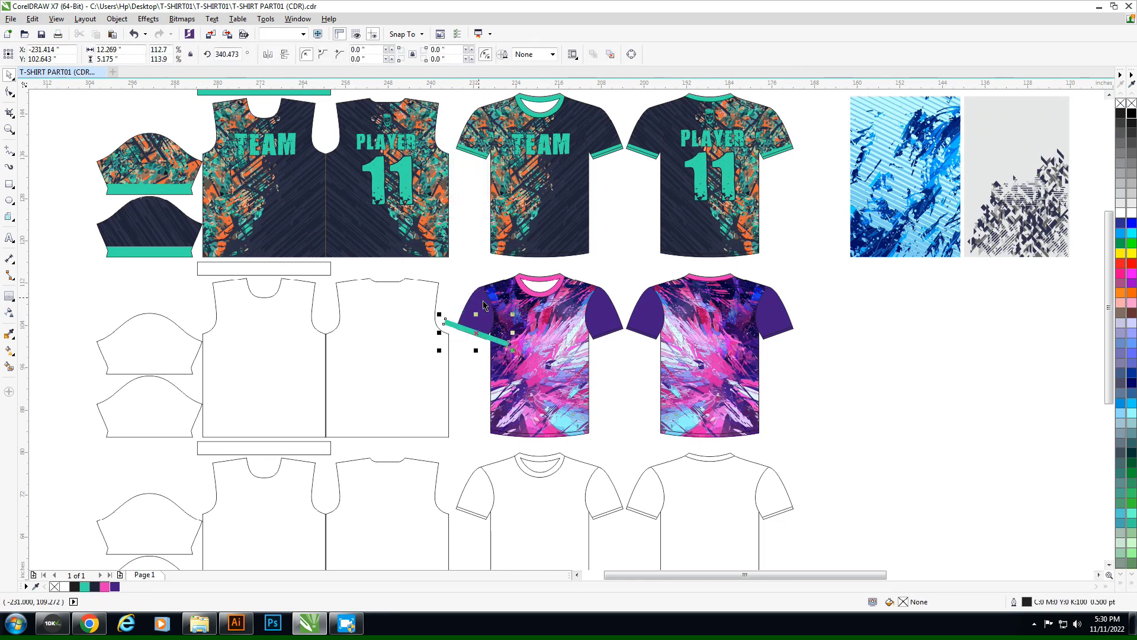
{"action": "left_click_drag", "start_coordinate": [442, 333], "coordinate": [473, 328]}
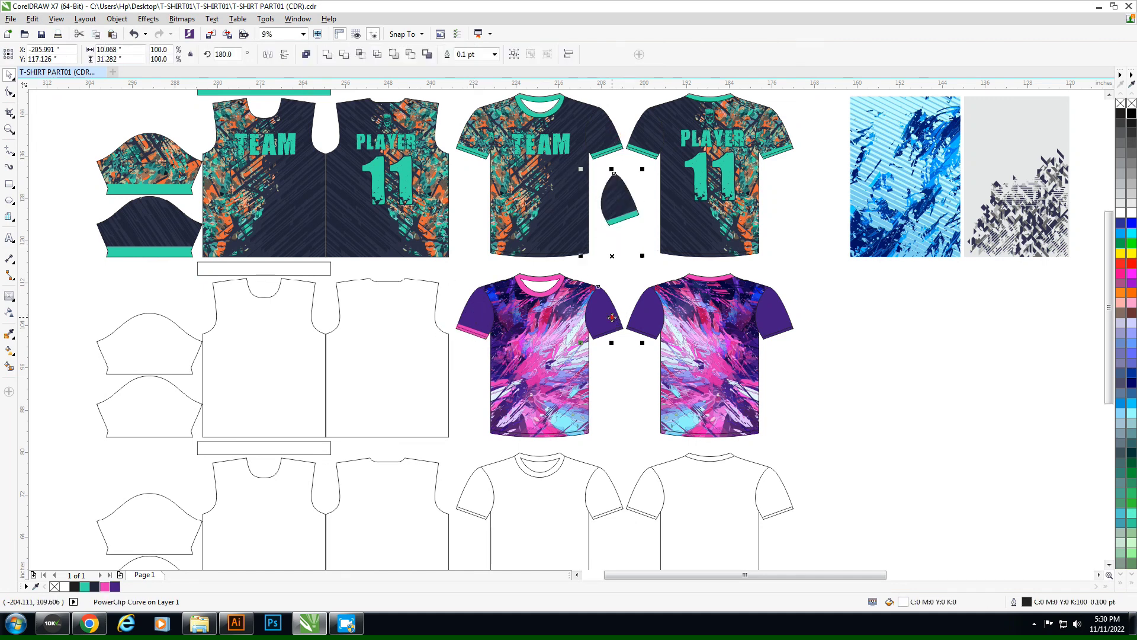
{"action": "left_click_drag", "start_coordinate": [628, 177], "coordinate": [604, 314]}
{"action": "left_click", "coordinate": [604, 332]}
{"action": "key", "text": "ctrl+z"}
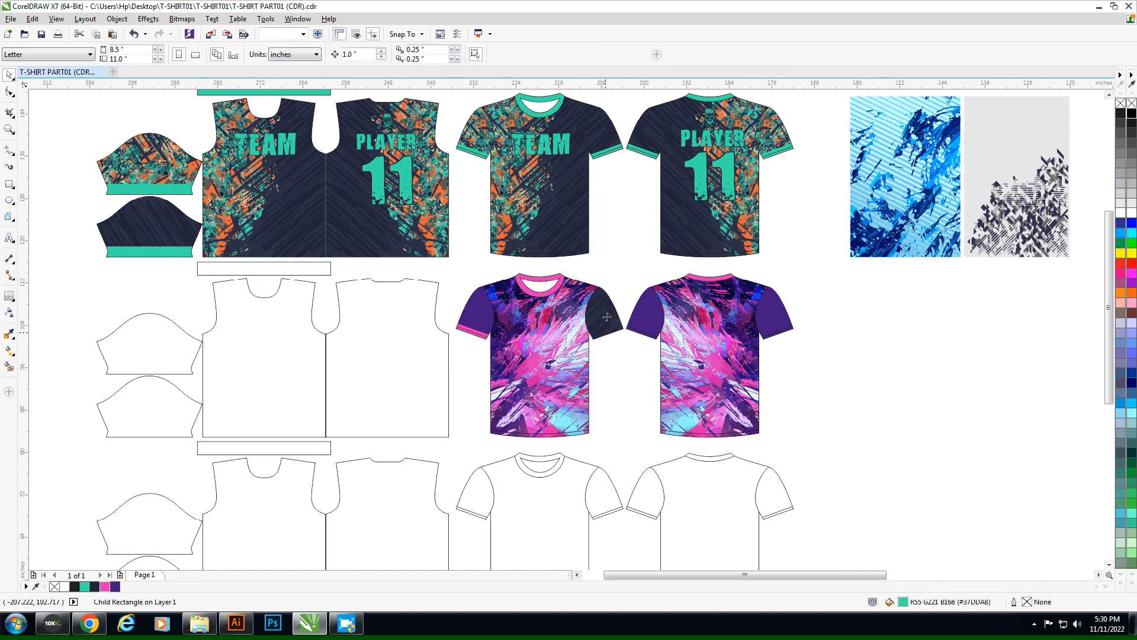
{"action": "key", "text": "ctrl+z"}
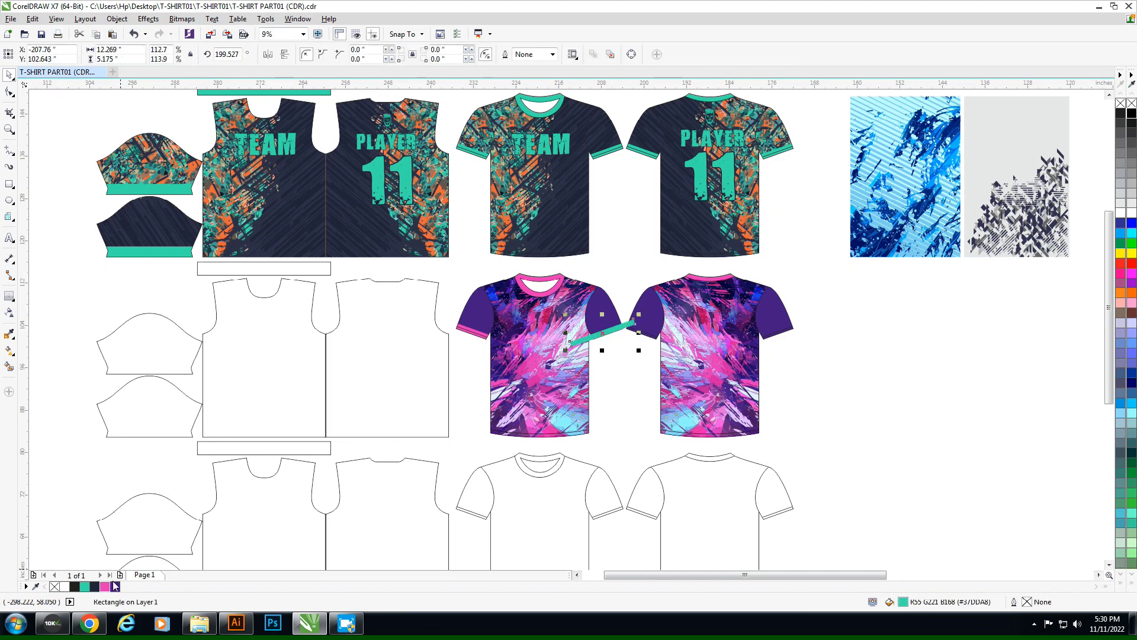
{"action": "key", "text": "ctrl+z"}
{"action": "key", "text": "ctrl+z"}
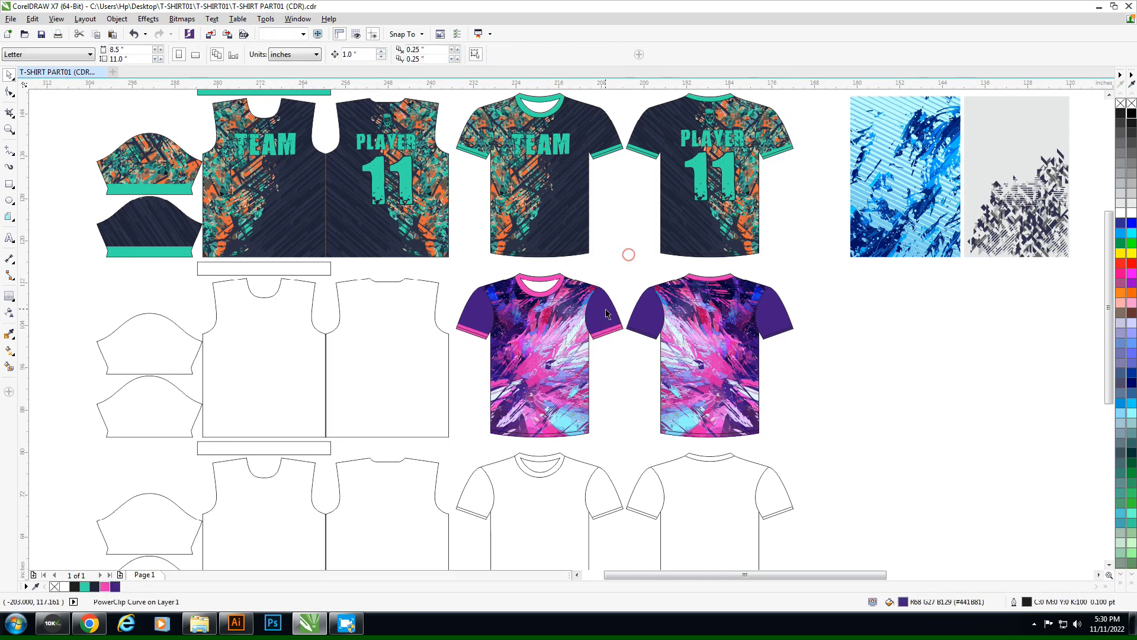
Step: Copy the cuffed sleeve onto the back shirt's sleeve, undoing the displaced purple sleeve
{"action": "left_click", "coordinate": [616, 291]}
{"action": "left_click_drag", "start_coordinate": [616, 291], "coordinate": [782, 322]}
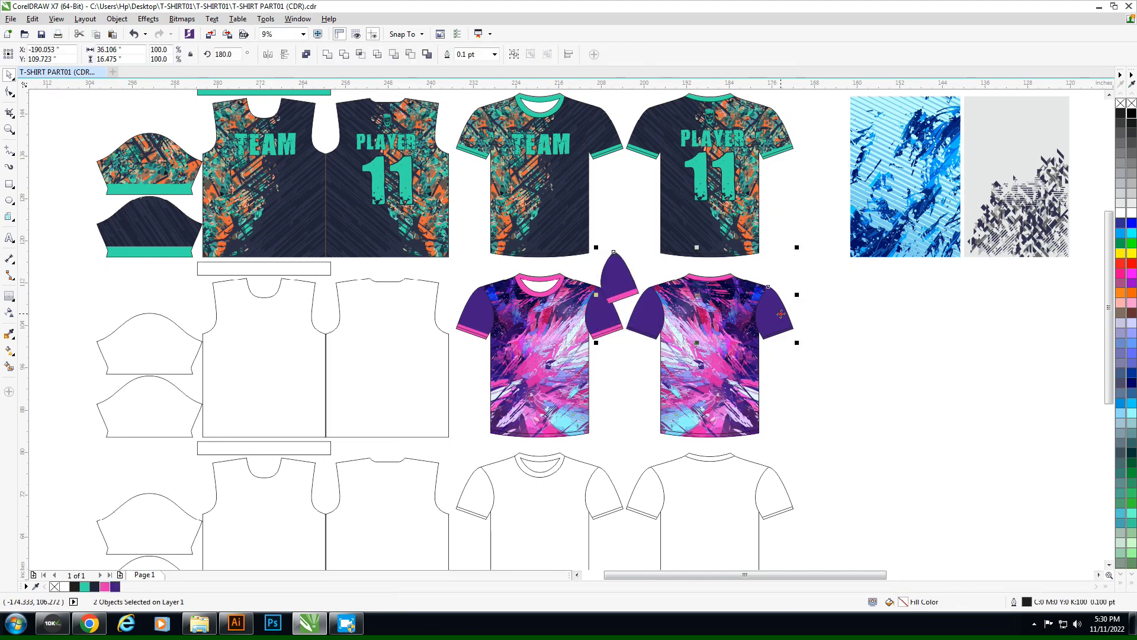
{"action": "key", "text": "ctrl+z"}
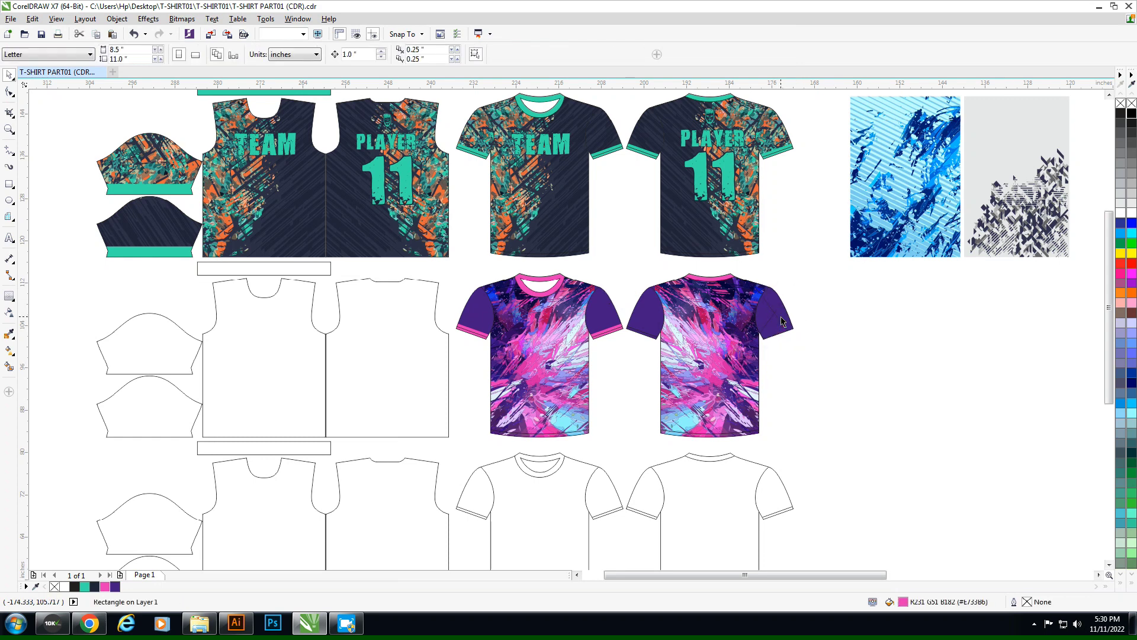
{"action": "key", "text": "ctrl+z"}
{"action": "key", "text": "ctrl+z"}
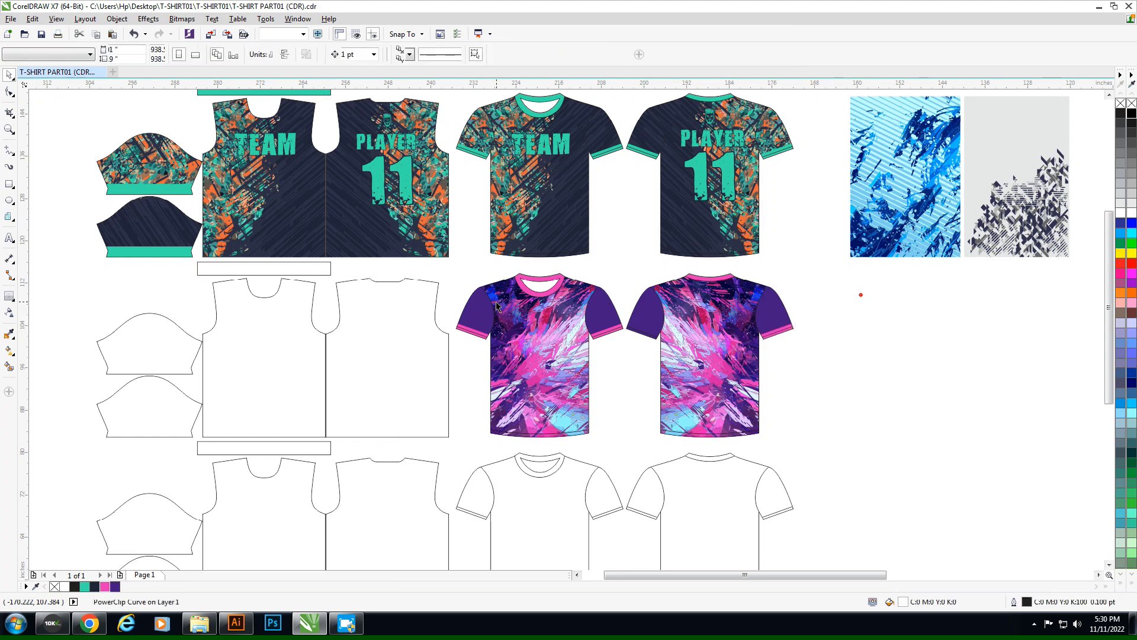
{"action": "key", "text": "ctrl+z"}
{"action": "key", "text": "ctrl+z"}
{"action": "key", "text": "ctrl+z"}
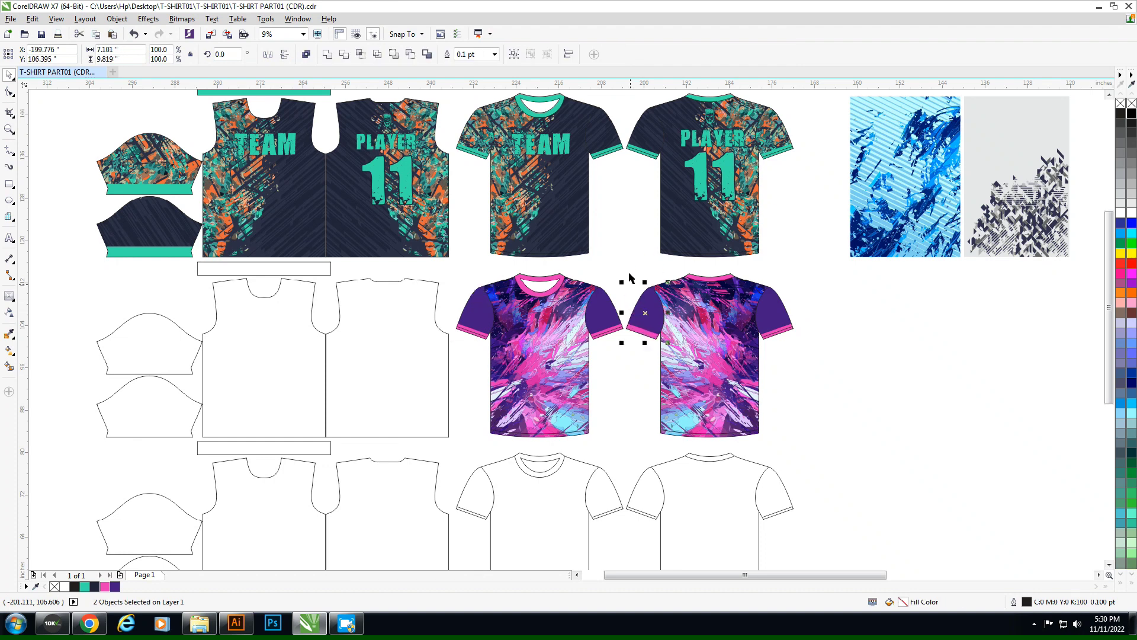
{"action": "key", "text": "ctrl+z"}
{"action": "key", "text": "ctrl+z"}
{"action": "key", "text": "ctrl+z"}
{"action": "key", "text": "ctrl+z"}
{"action": "key", "text": "ctrl+z"}
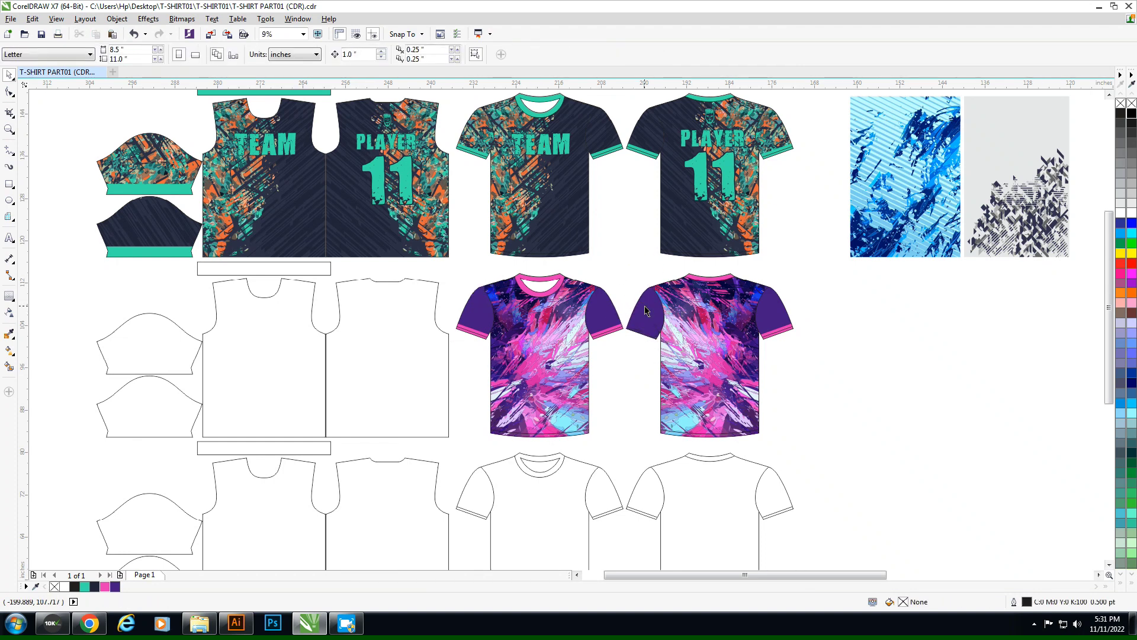
{"action": "key", "text": "ctrl+z"}
{"action": "key", "text": "ctrl+z"}
{"action": "key", "text": "ctrl+z"}
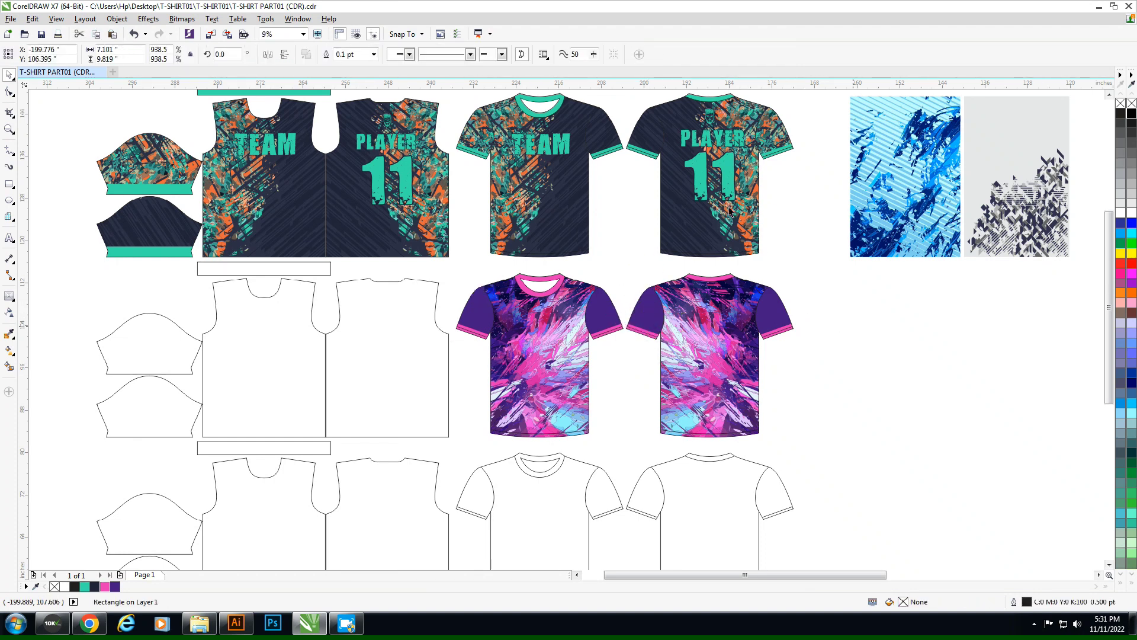
Step: Bring pink PLAYER 11 onto the back shirt and TEAM onto the front, undoing a misplaced copy
{"action": "key", "text": "ctrl+z"}
{"action": "key", "text": "ctrl+z"}
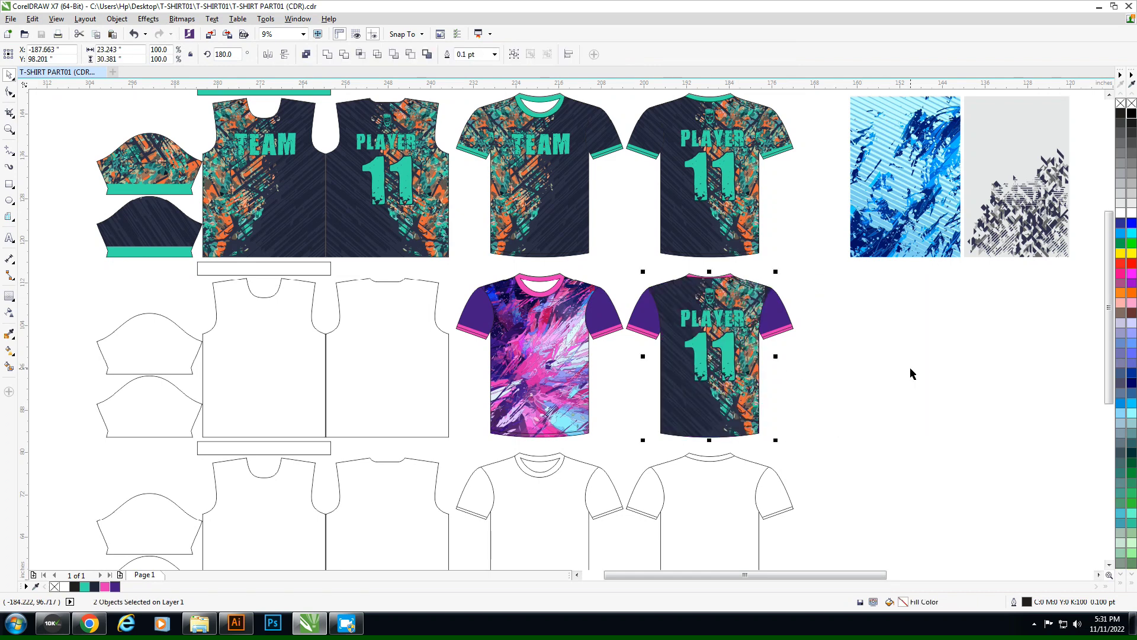
{"action": "key", "text": "ctrl+z"}
{"action": "key", "text": "ctrl+z"}
{"action": "left_click", "coordinate": [710, 296], "text": "shift"}
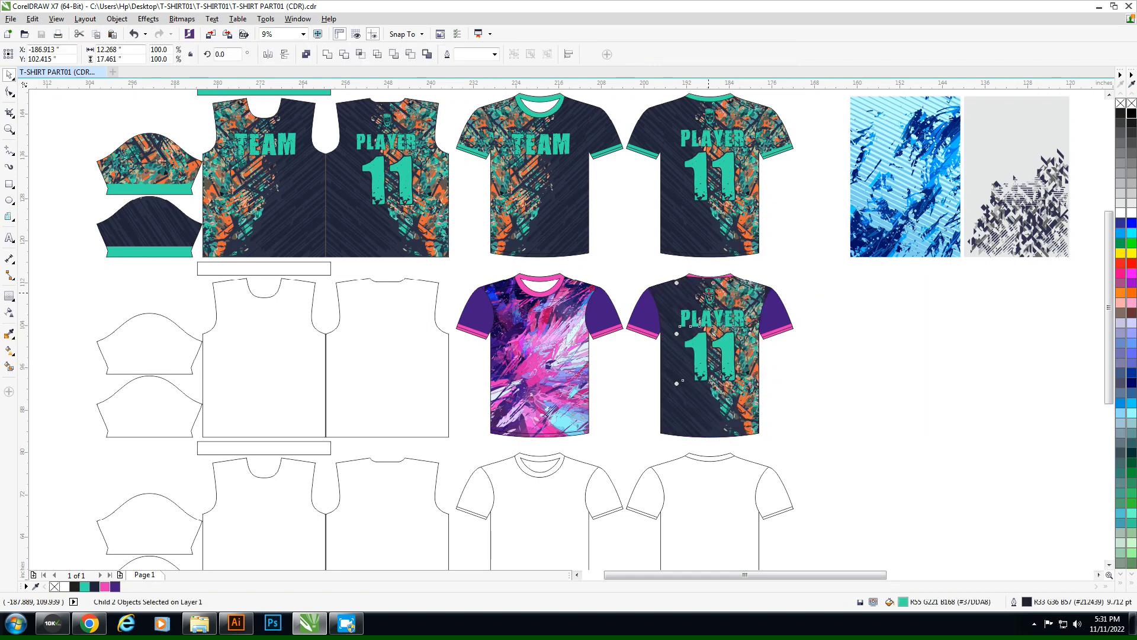
{"action": "key", "text": "ctrl+shift+z"}
{"action": "key", "text": "ctrl+shift+z"}
{"action": "key", "text": "ctrl+shift+z"}
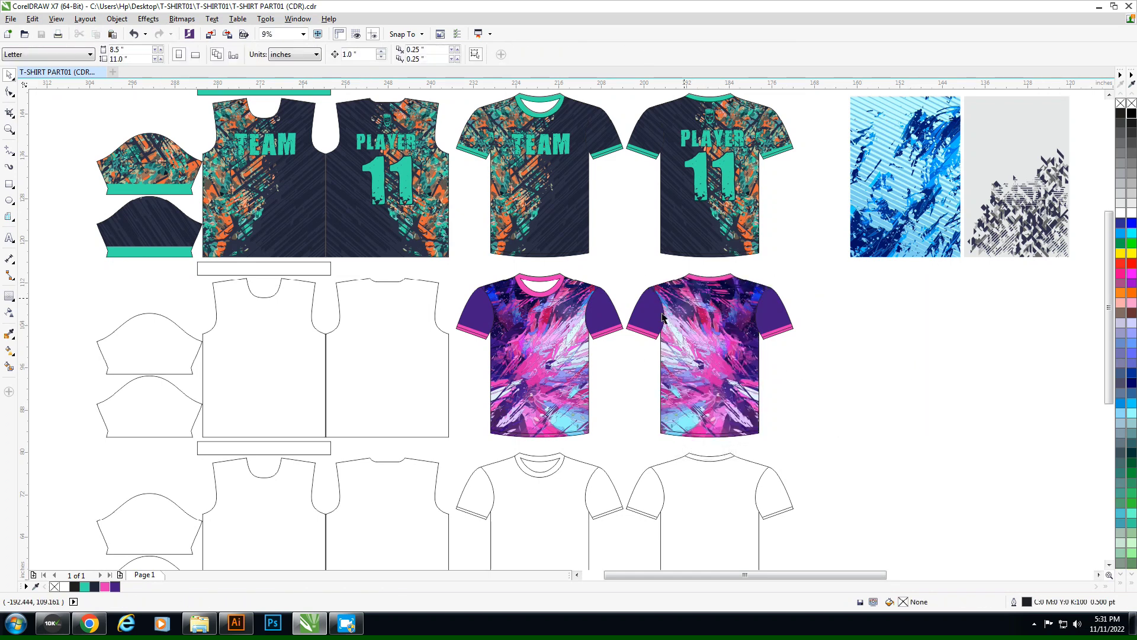
{"action": "key", "text": "ctrl+shift+z"}
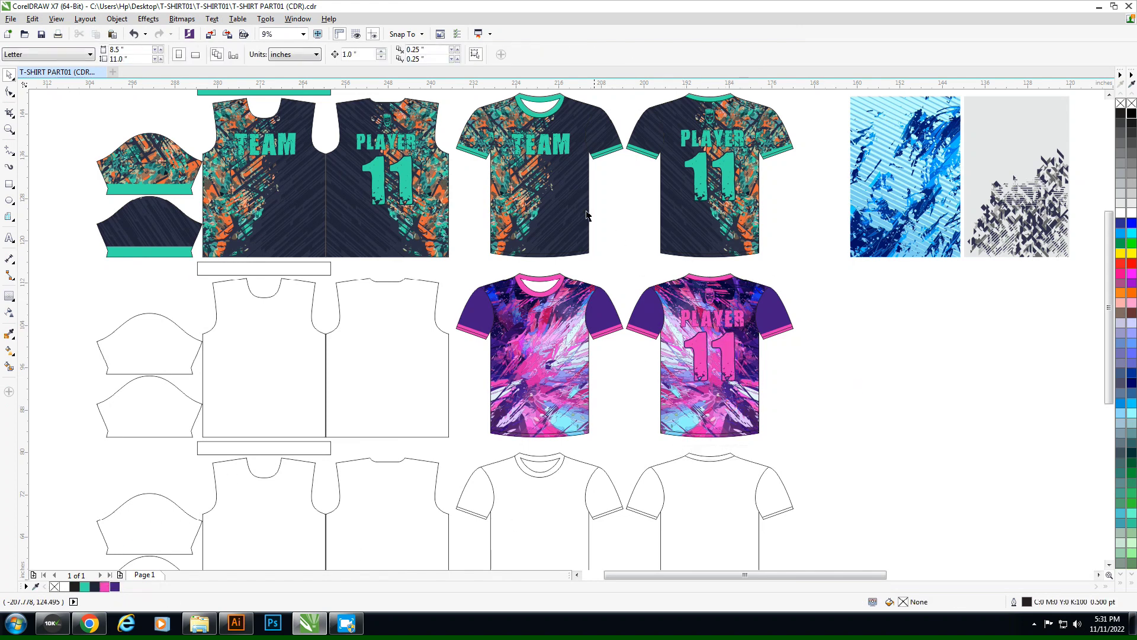
{"action": "mouse_move", "coordinate": [563, 208]}
{"action": "left_mouse_down"}
{"action": "mouse_move", "coordinate": [584, 236]}
{"action": "mouse_move", "coordinate": [566, 336]}
{"action": "left_mouse_up"}
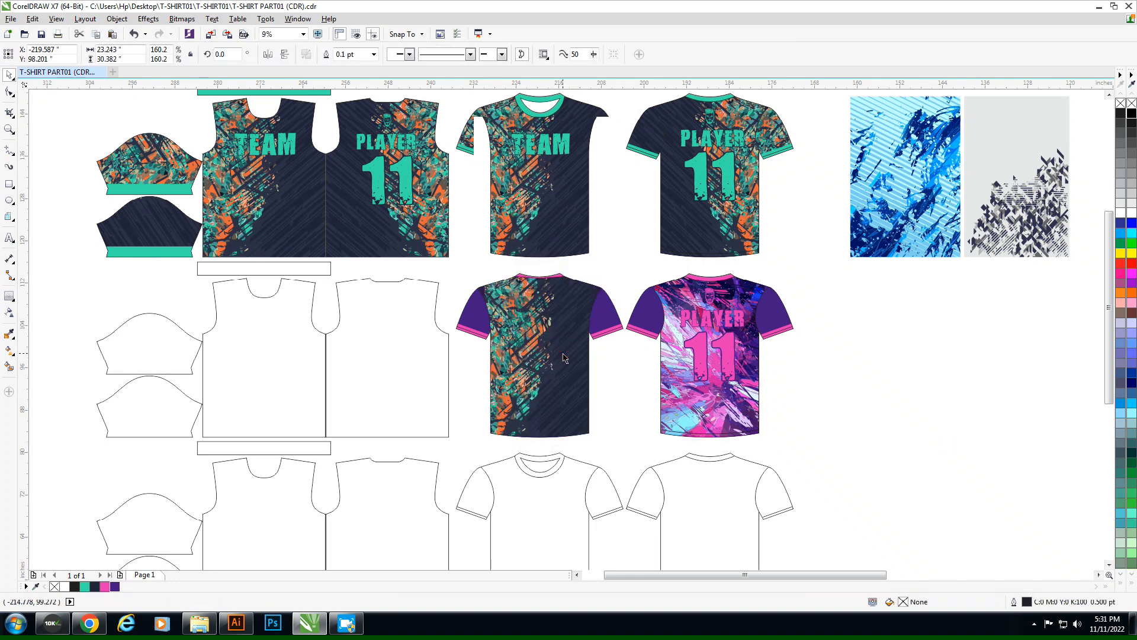
{"action": "key", "text": "ctrl+z"}
{"action": "key", "text": "ctrl+z"}
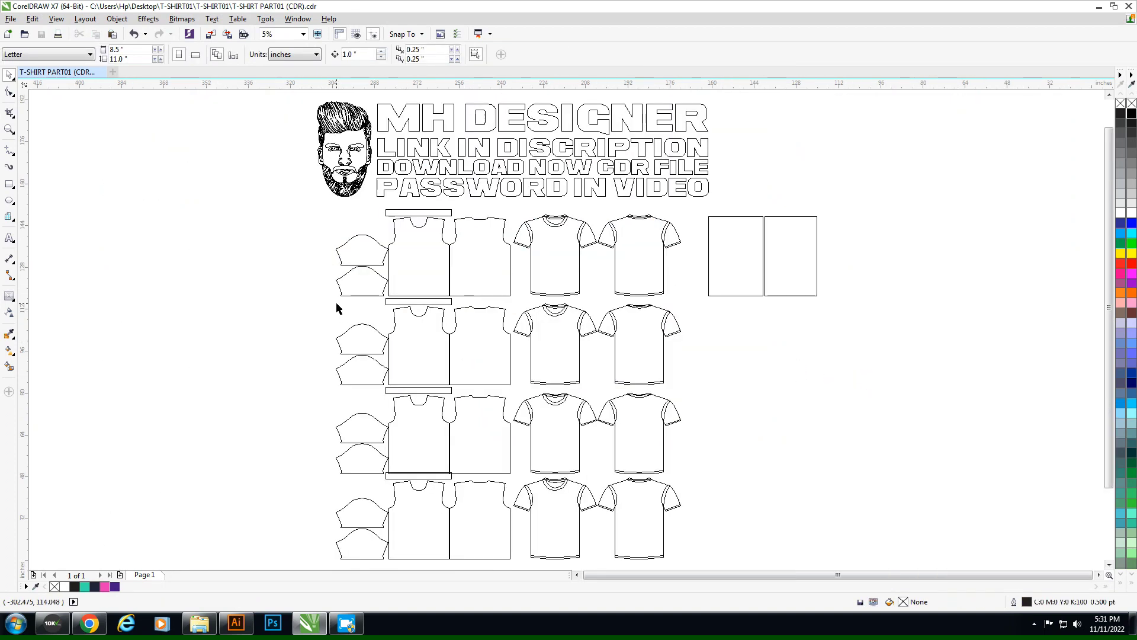
Step: Paste the pink abstract artwork at 30-inch height and PowerClip it into the front body panel
{"action": "left_click_drag", "start_coordinate": [337, 304], "coordinate": [612, 355]}
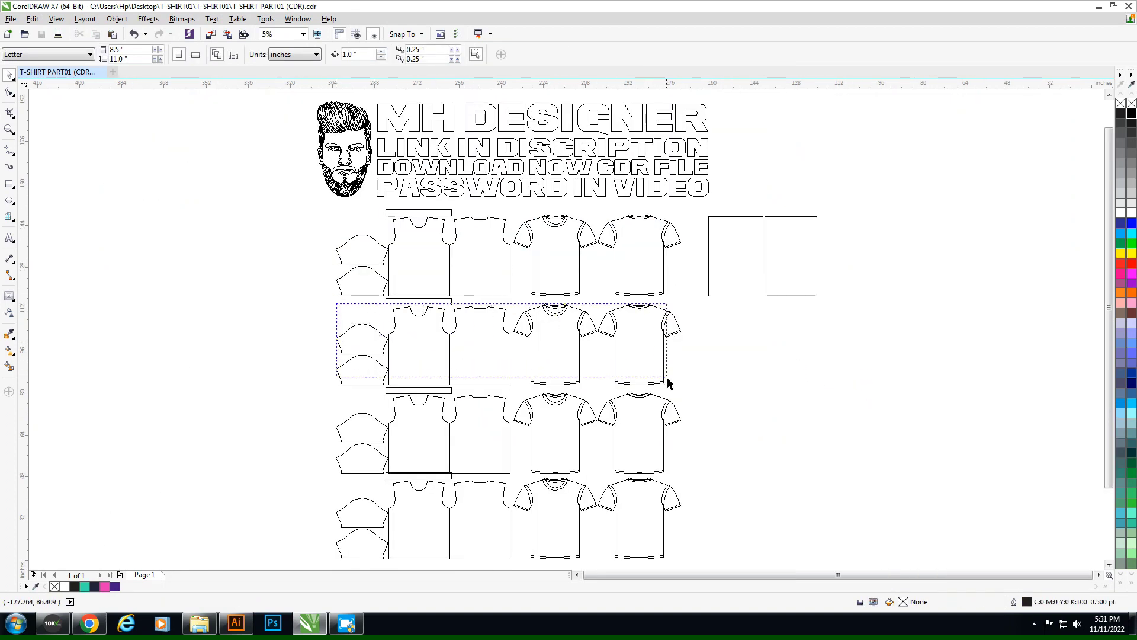
{"action": "left_click_drag", "start_coordinate": [668, 384], "coordinate": [676, 385]}
{"action": "key", "text": "shift+F2"}
{"action": "left_click", "coordinate": [601, 357]}
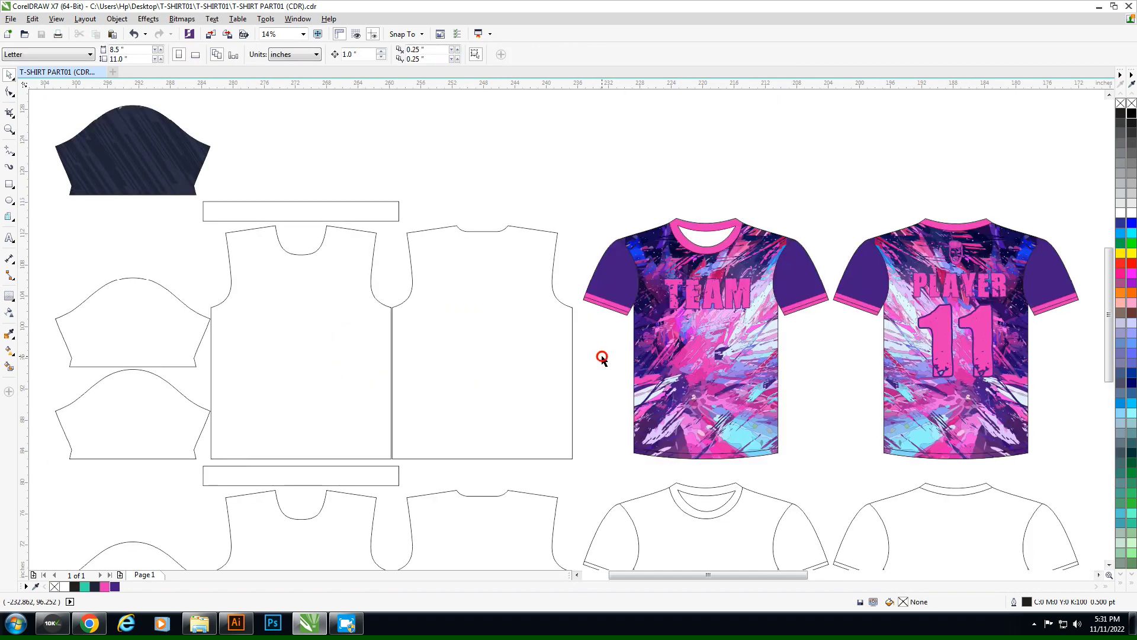
{"action": "left_click", "coordinate": [681, 377]}
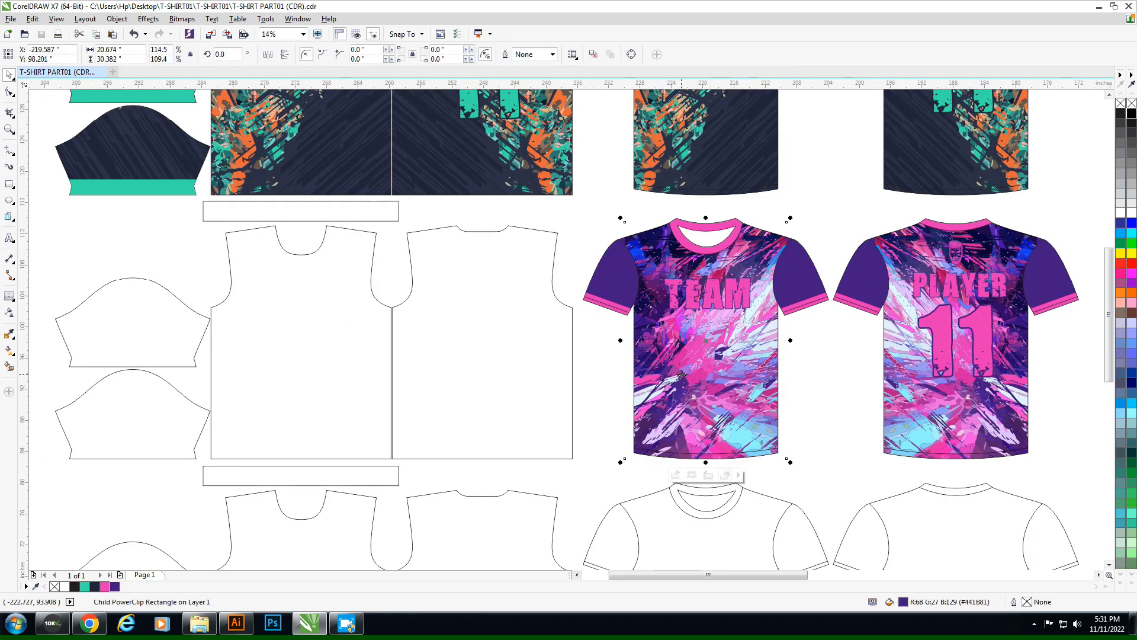
{"action": "left_click", "coordinate": [385, 338]}
{"action": "key", "text": "ctrl+v"}
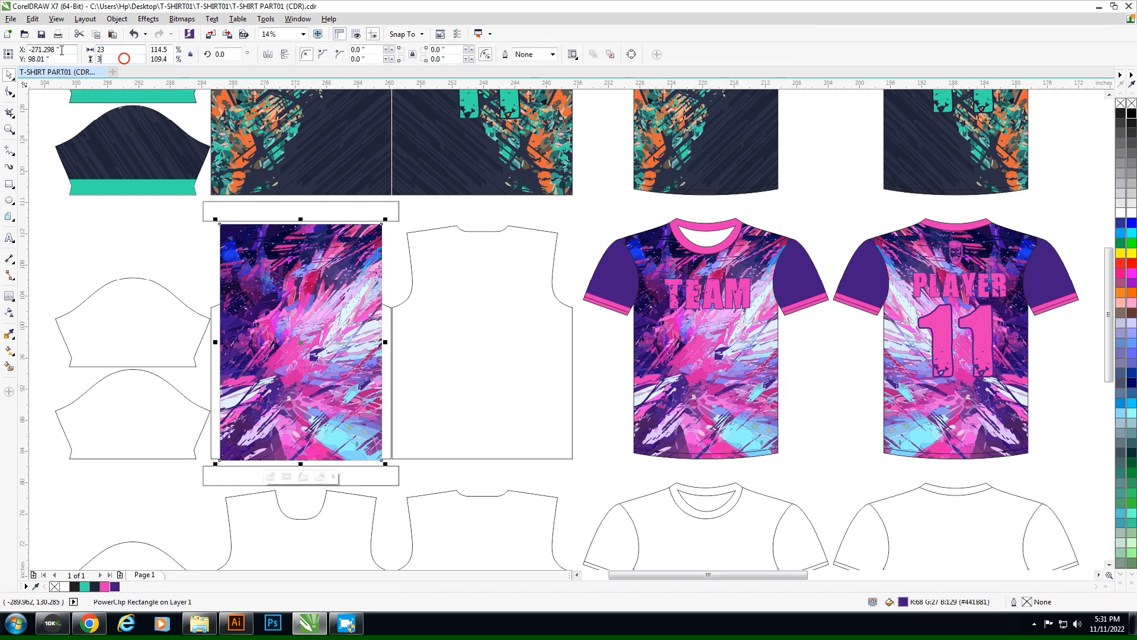
{"action": "type", "text": "0"}
{"action": "key", "text": "Return"}
{"action": "key", "text": "shift+Page_Down"}
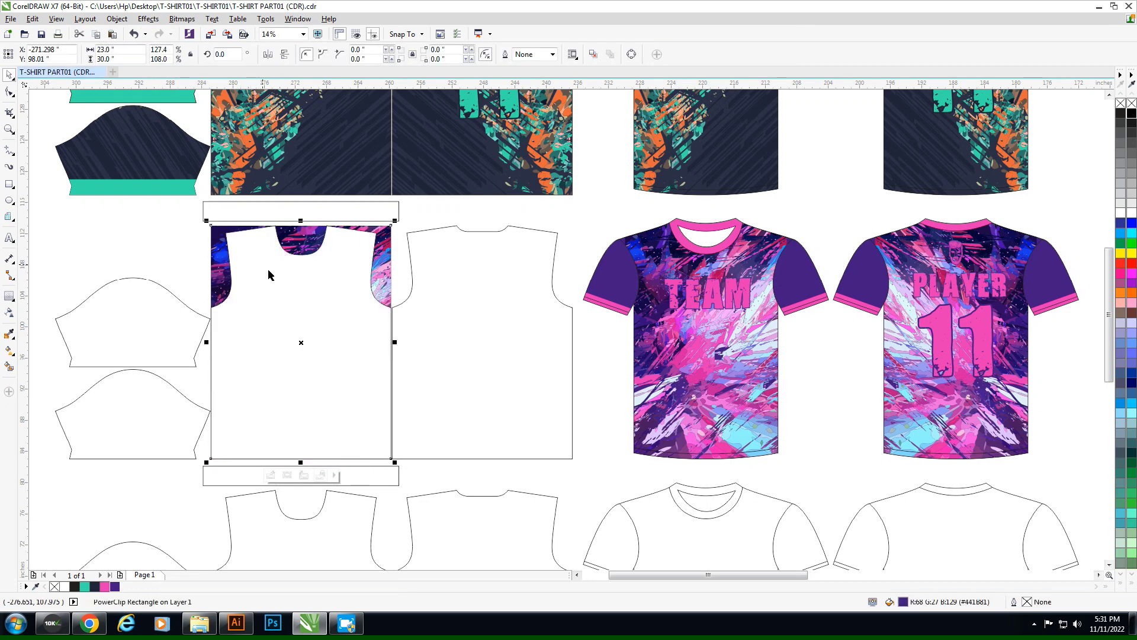
{"action": "left_click", "coordinate": [287, 287]}
Step: Mirror a copy of the artwork and place it inside the empty back panel outline
{"action": "left_click_drag", "start_coordinate": [395, 344], "coordinate": [575, 379]}
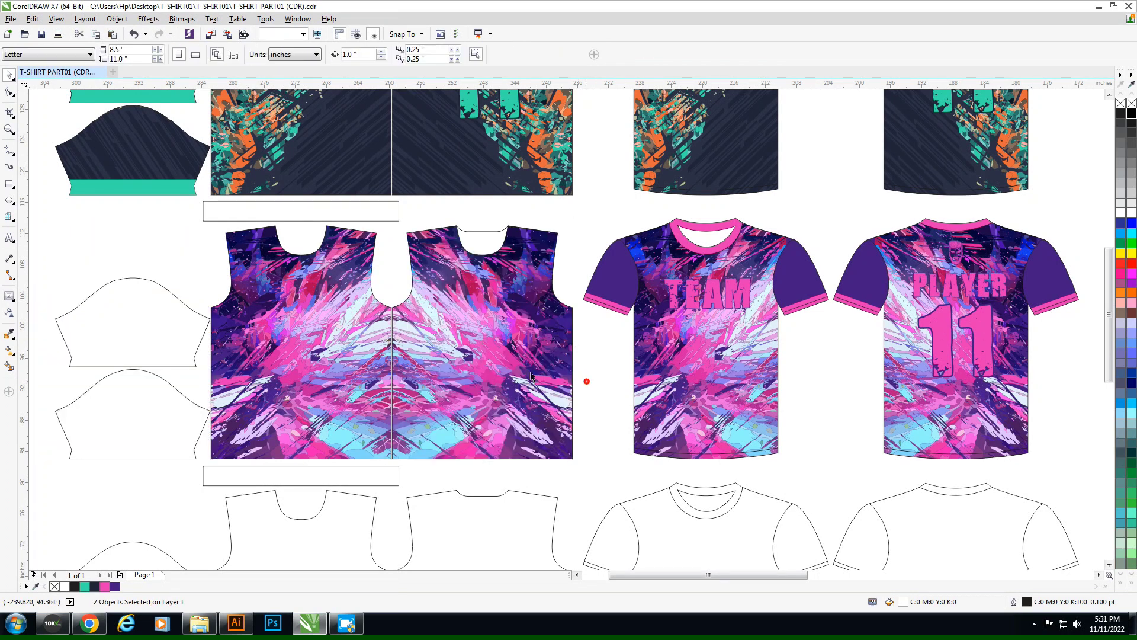
{"action": "key", "text": "Delete"}
{"action": "left_click", "coordinate": [489, 370]}
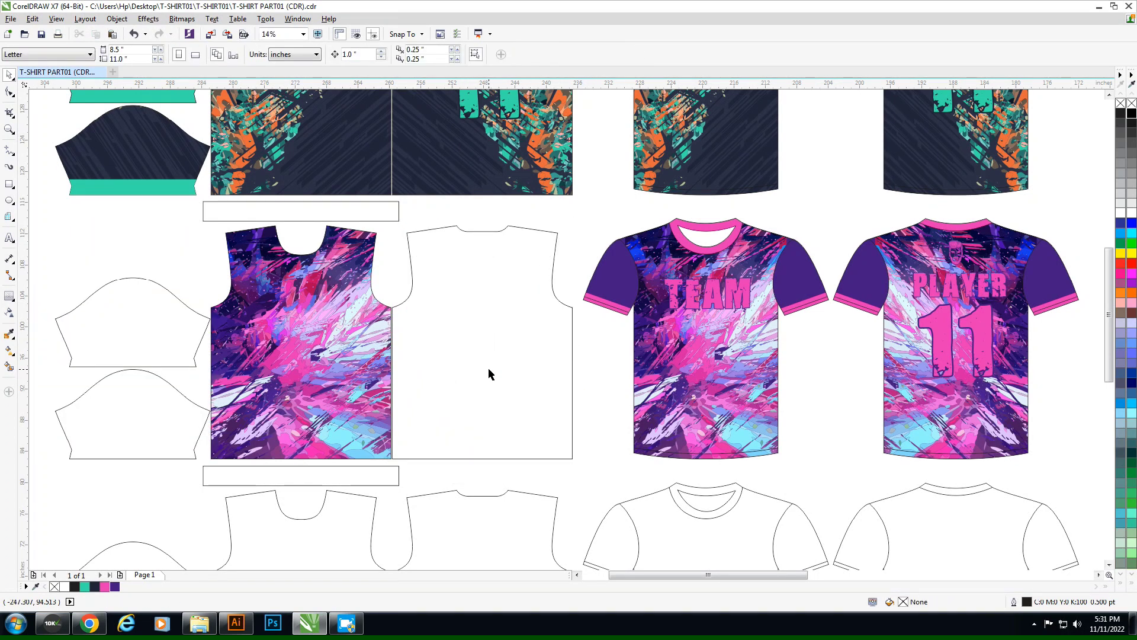
{"action": "key", "text": "ctrl+z"}
{"action": "key", "text": "ctrl+shift+z"}
{"action": "key", "text": "ctrl+z"}
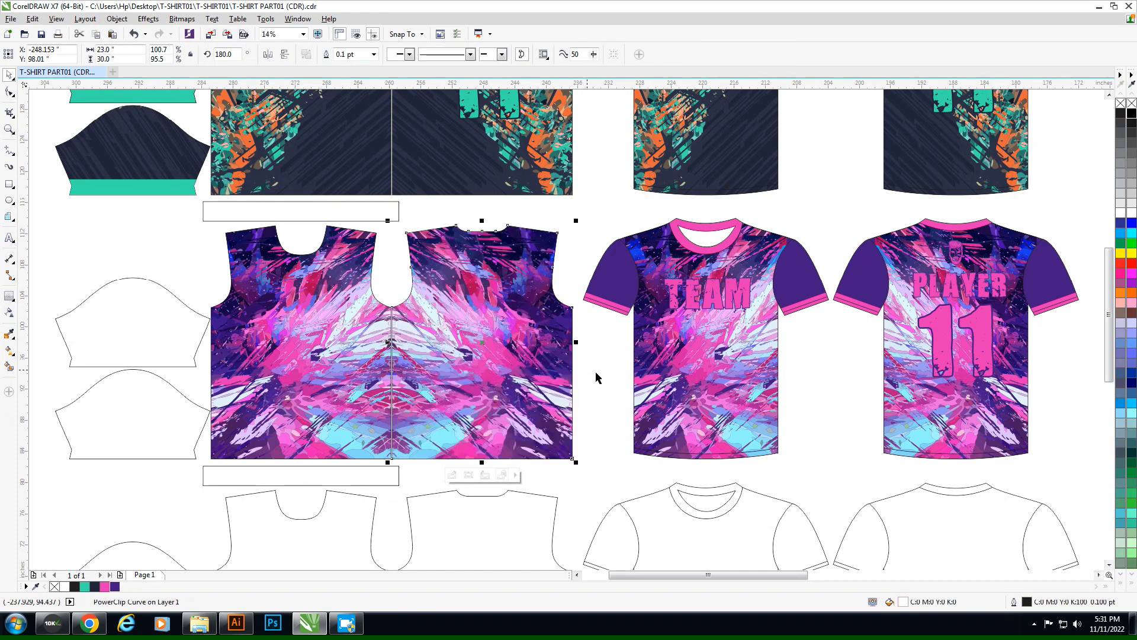
{"action": "left_click", "coordinate": [597, 372]}
{"action": "left_click", "coordinate": [305, 216]}
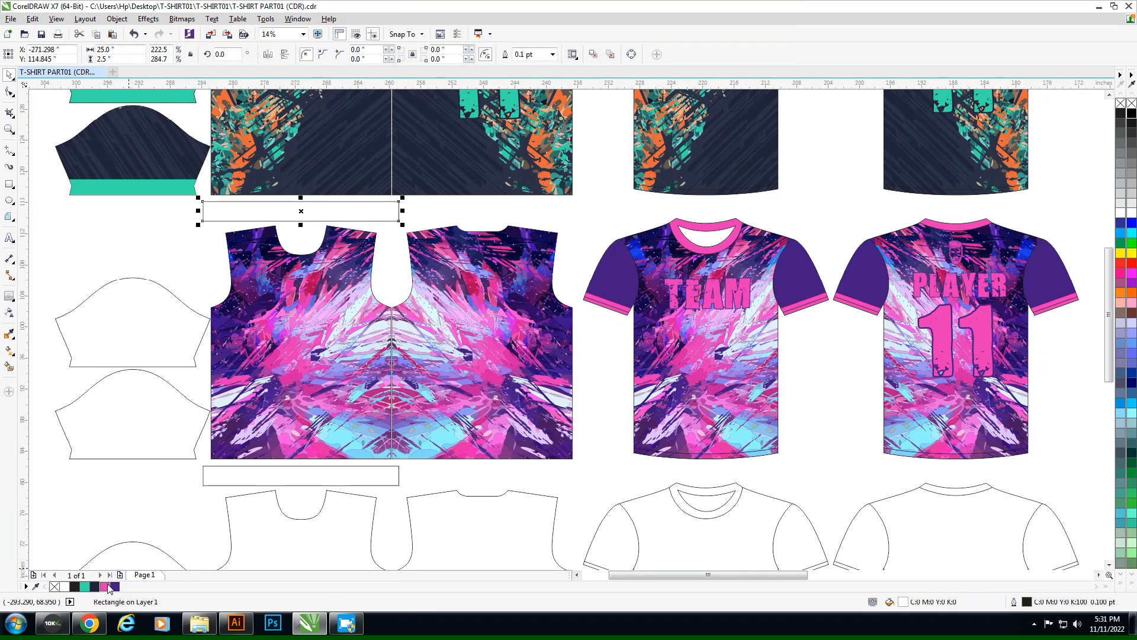
Step: Fill the collar strip pink, then place a 2.0"-high copy of it over the sleeves
{"action": "left_click", "coordinate": [105, 586]}
{"action": "left_click_drag", "start_coordinate": [262, 216], "coordinate": [141, 255]}
{"action": "double_click", "coordinate": [116, 60]}
{"action": "type", "text": "2"}
{"action": "key", "text": "Return"}
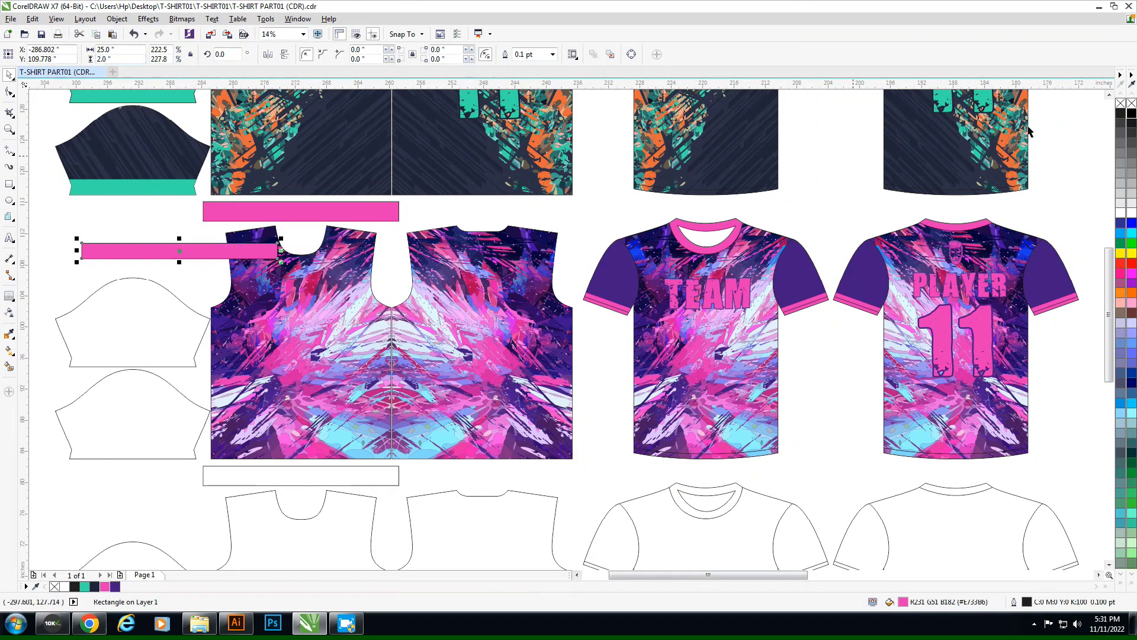
{"action": "left_click_drag", "start_coordinate": [178, 251], "coordinate": [132, 251]}
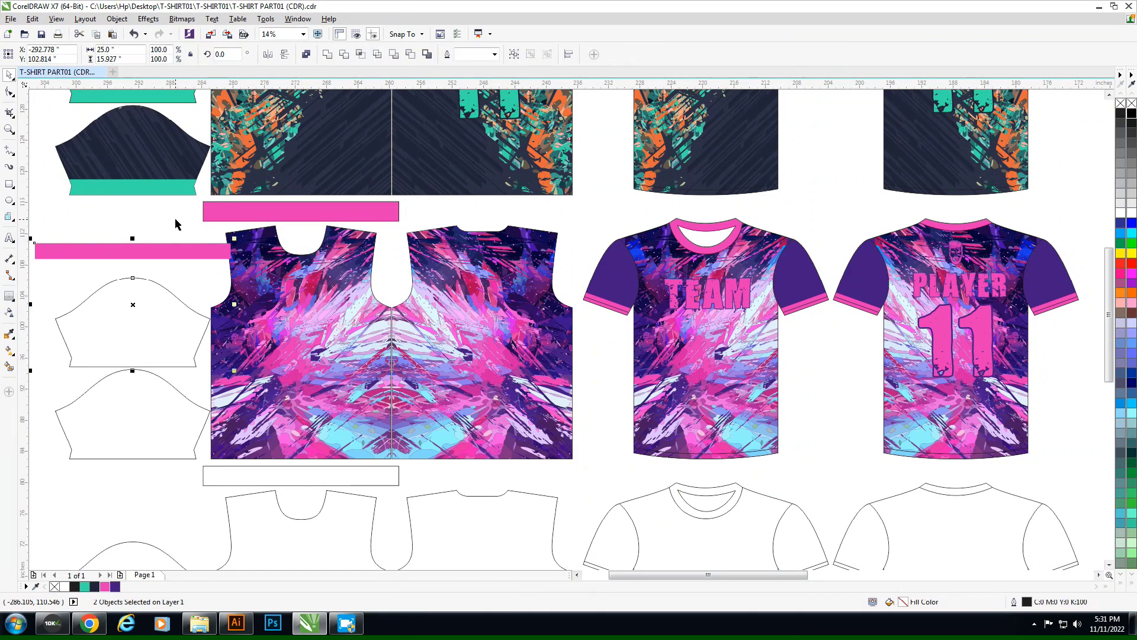
Step: Fill both sleeves purple and clip the pink strip into them as cuff bands
{"action": "left_click", "coordinate": [128, 418]}
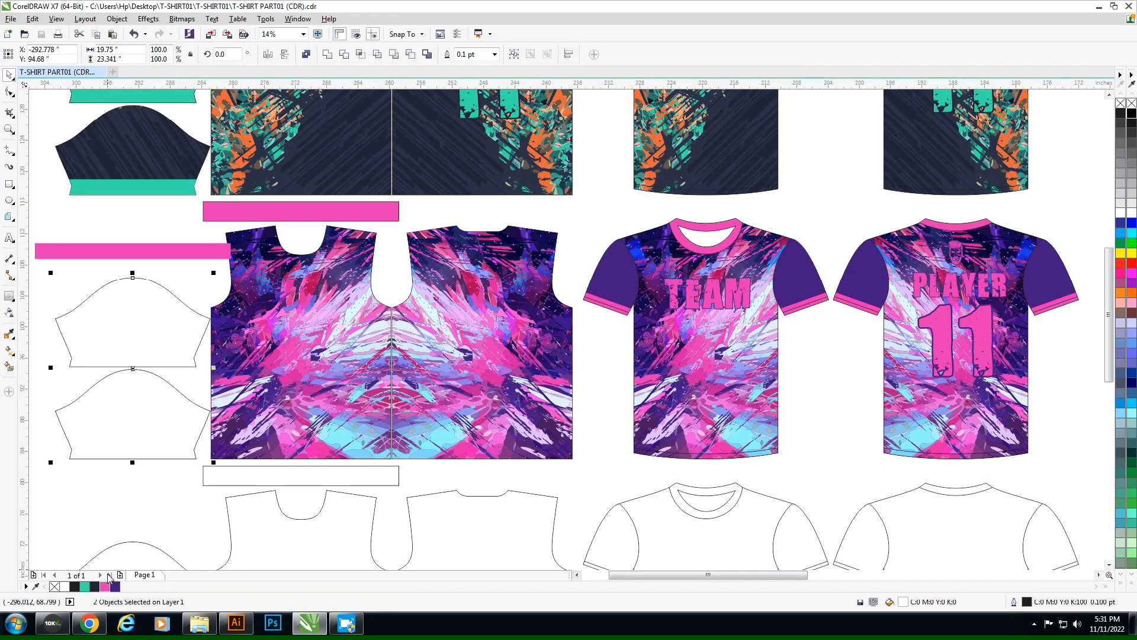
{"action": "left_click", "coordinate": [114, 586]}
{"action": "left_click", "coordinate": [130, 251]}
{"action": "left_click", "coordinate": [154, 314], "text": "shift"}
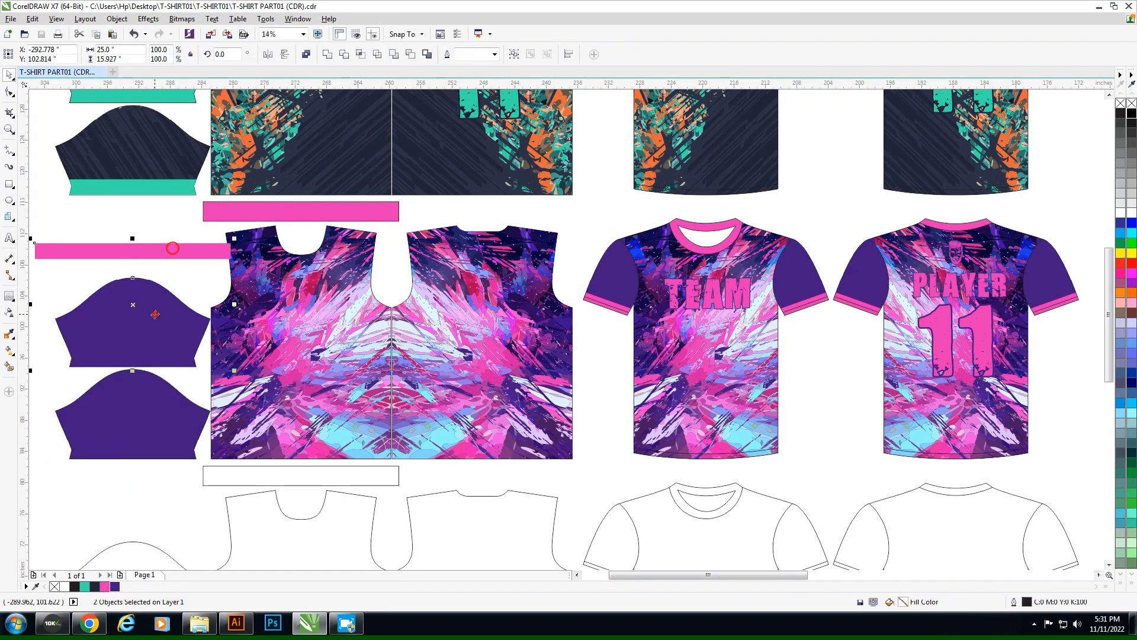
{"action": "key", "text": "b"}
{"action": "left_click_drag", "start_coordinate": [149, 349], "coordinate": [170, 359]}
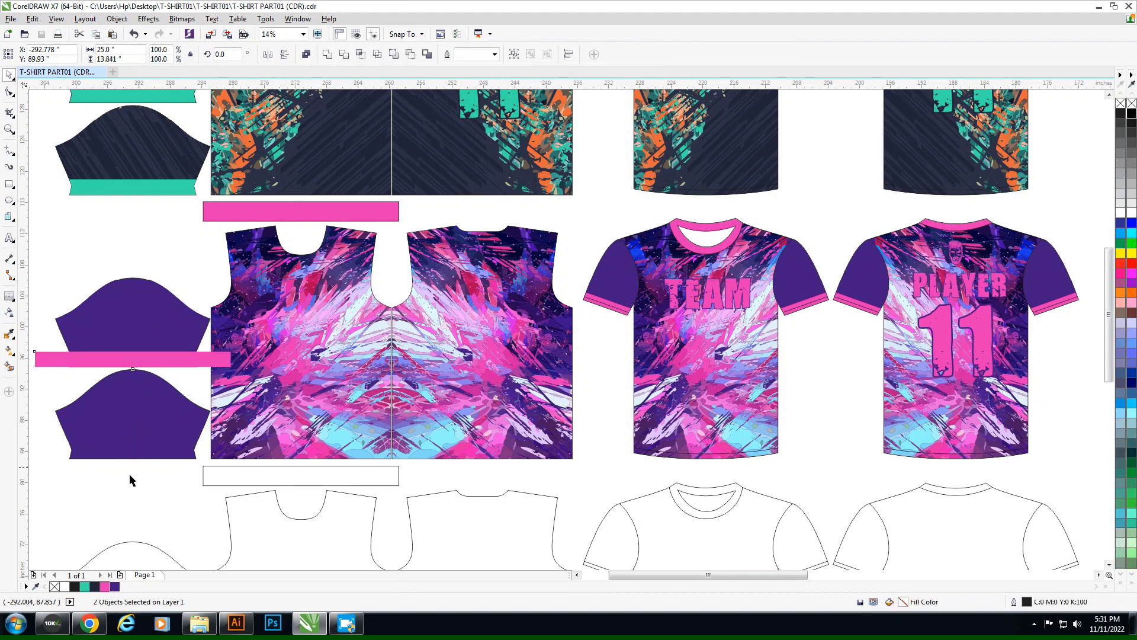
{"action": "left_click", "coordinate": [180, 256]}
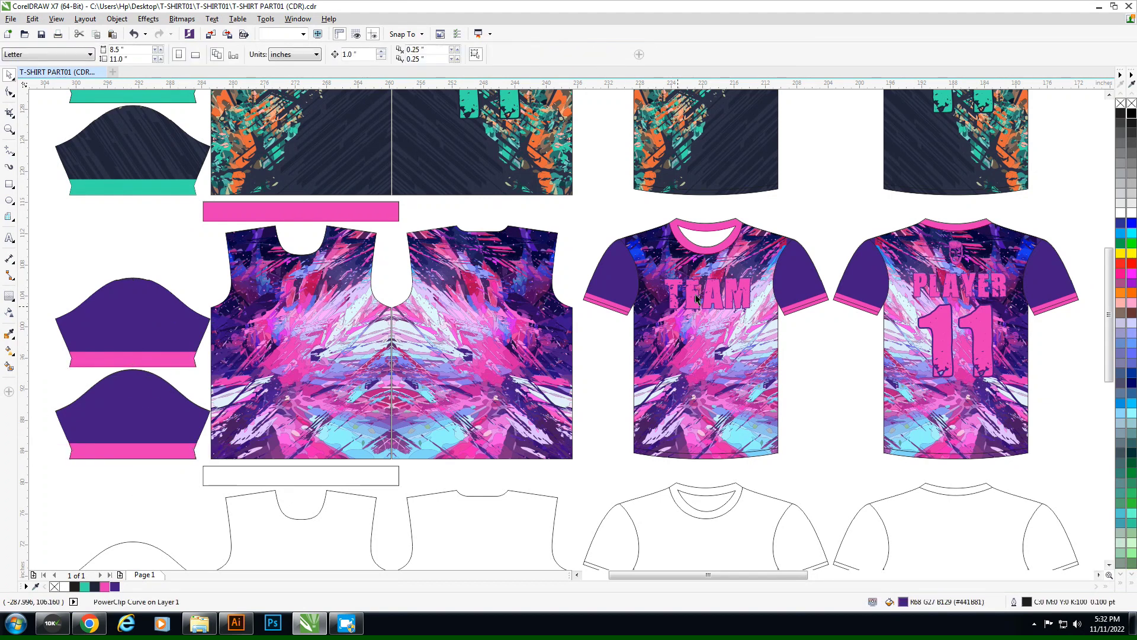
{"action": "key", "text": "alt+w"}
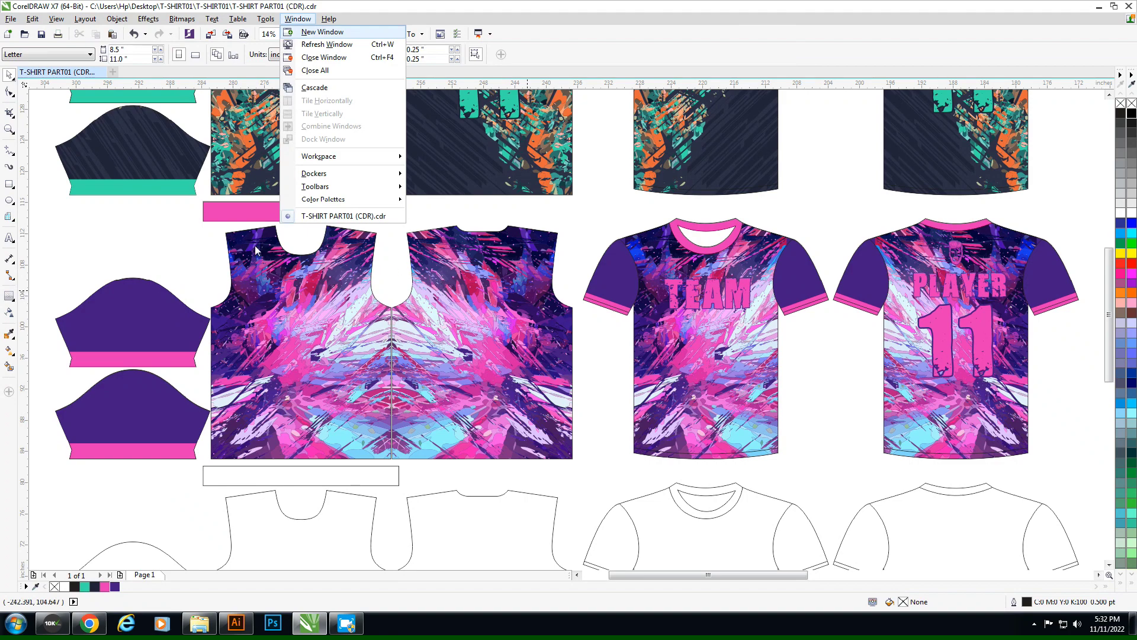
Step: Remove the stray teal front piece and add pink TEAM lettering to the front panel
{"action": "left_click", "coordinate": [172, 233]}
{"action": "scroll", "coordinate": [173, 233], "scroll_direction": "down", "scroll_amount": 3}
{"action": "left_click_drag", "start_coordinate": [393, 197], "coordinate": [241, 253]}
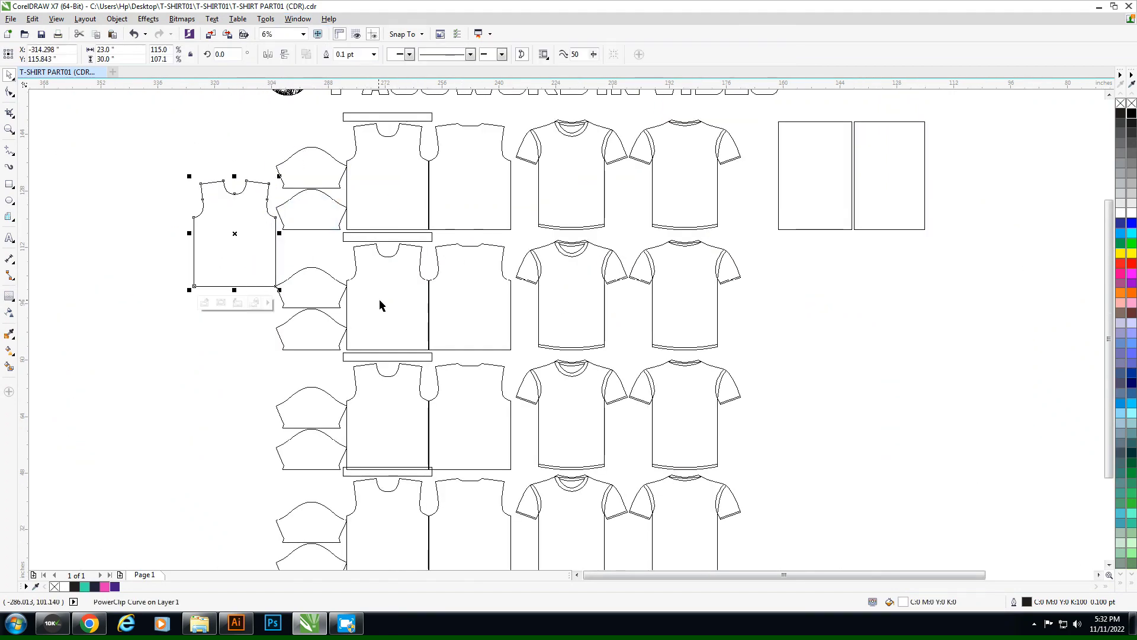
{"action": "key", "text": "Delete"}
{"action": "scroll", "coordinate": [393, 287], "scroll_direction": "up", "scroll_amount": 2}
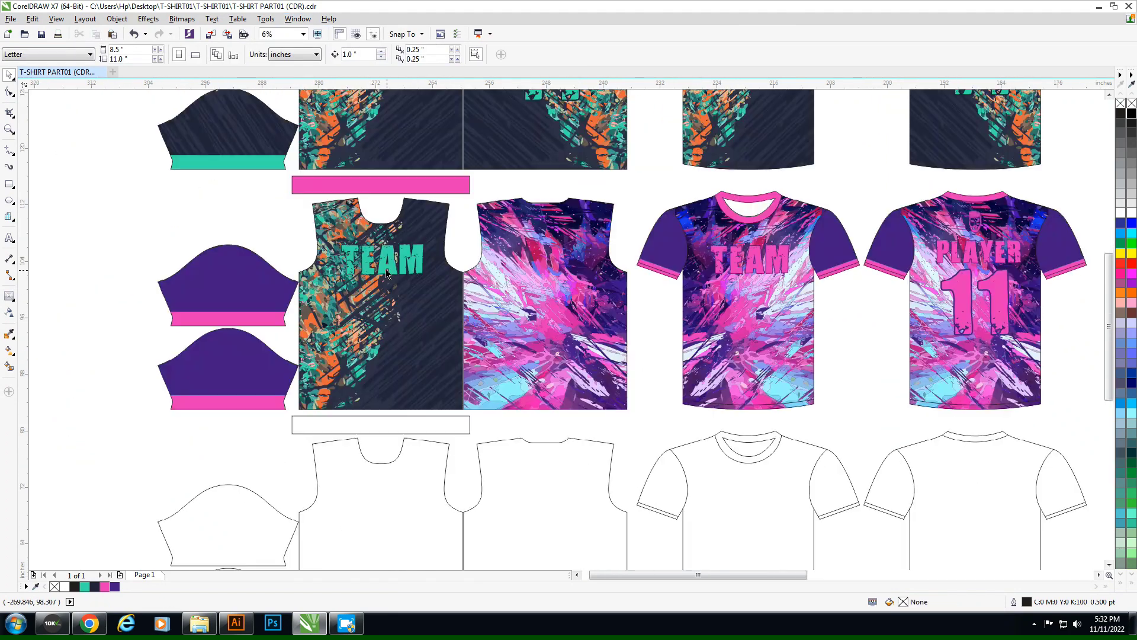
{"action": "left_click", "coordinate": [386, 270]}
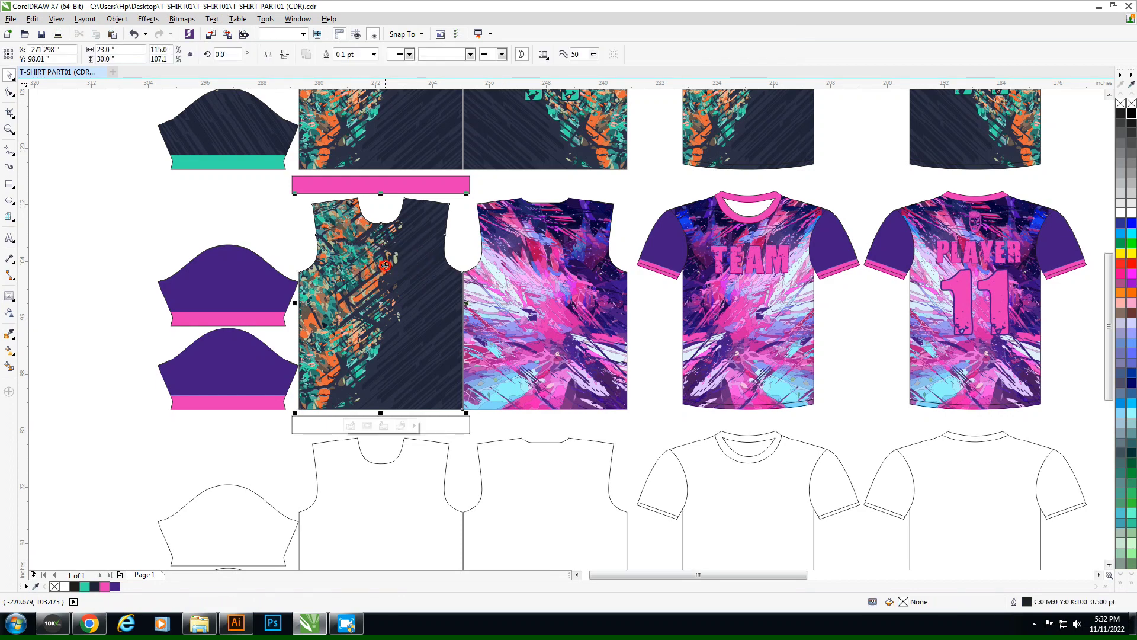
{"action": "key", "text": "Delete"}
{"action": "key", "text": "ctrl+v"}
{"action": "left_click", "coordinate": [104, 586]}
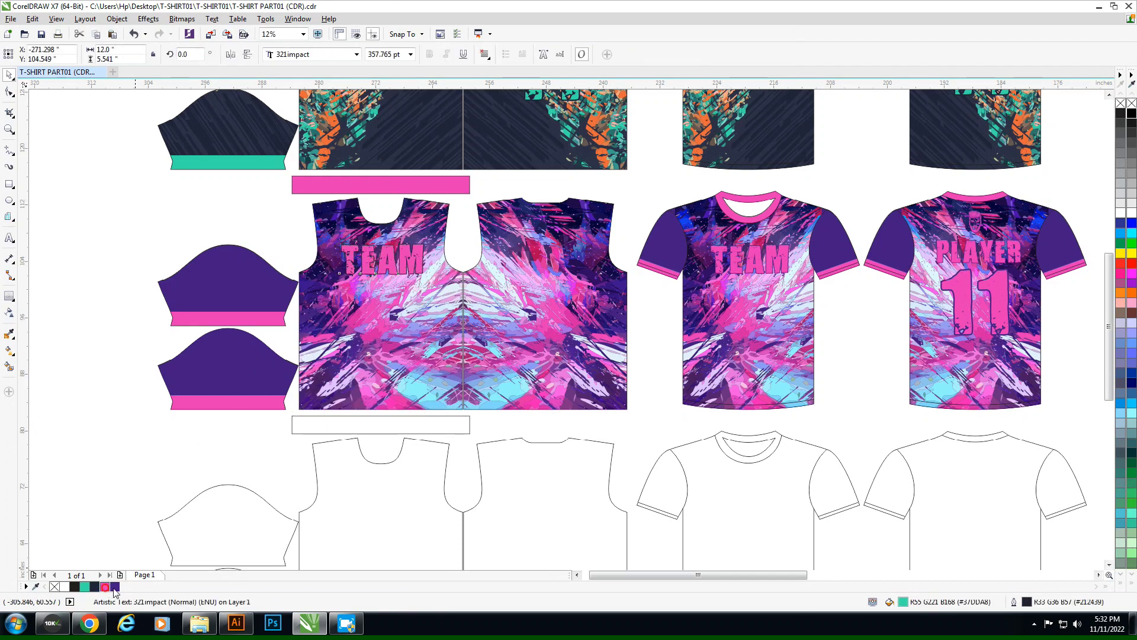
Step: Clear the extra back pieces and put pink PLAYER 11 lettering on the pink back panel
{"action": "left_click", "coordinate": [511, 338]}
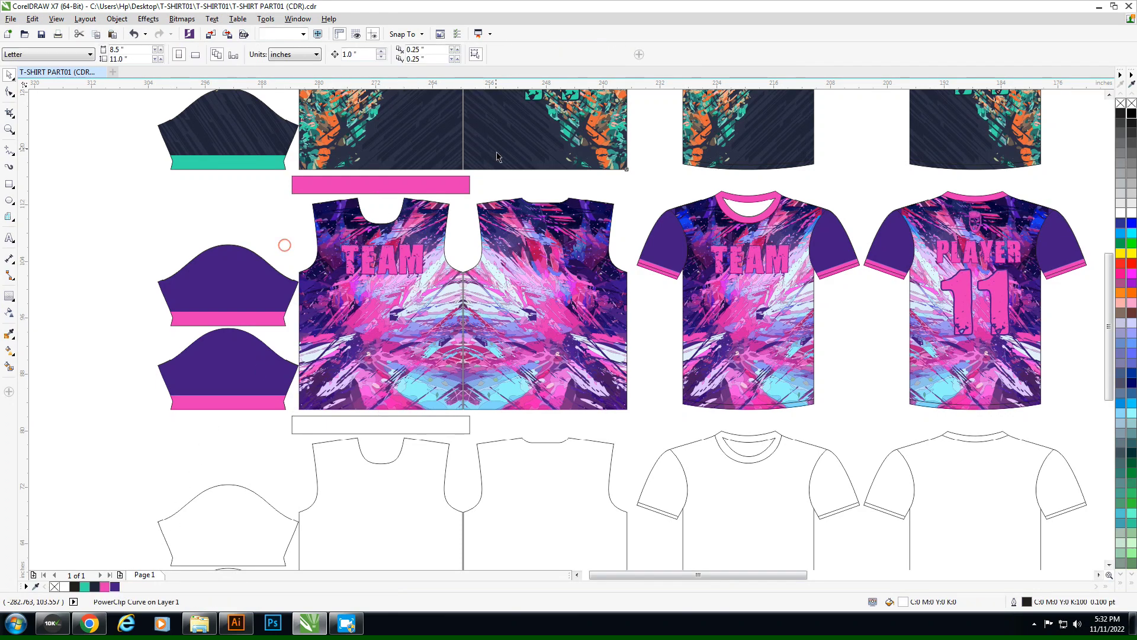
{"action": "key", "text": "ctrl+v"}
{"action": "left_click", "coordinate": [511, 337]}
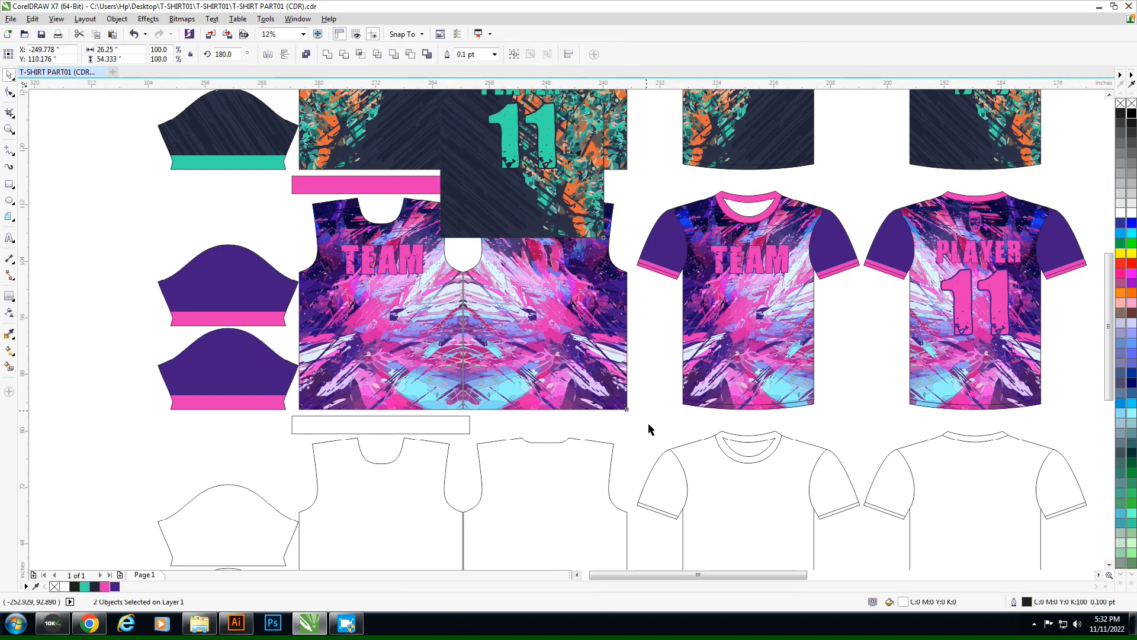
{"action": "key", "text": "Delete"}
{"action": "left_click", "coordinate": [565, 290], "text": "ctrl"}
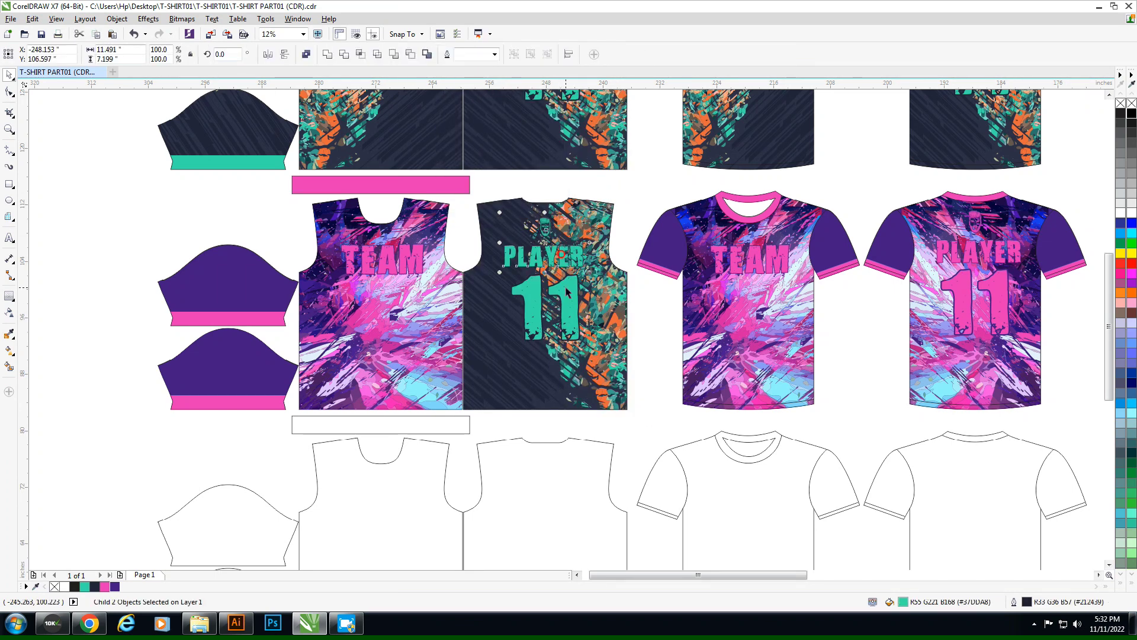
{"action": "key", "text": "ctrl+x"}
{"action": "key", "text": "Delete"}
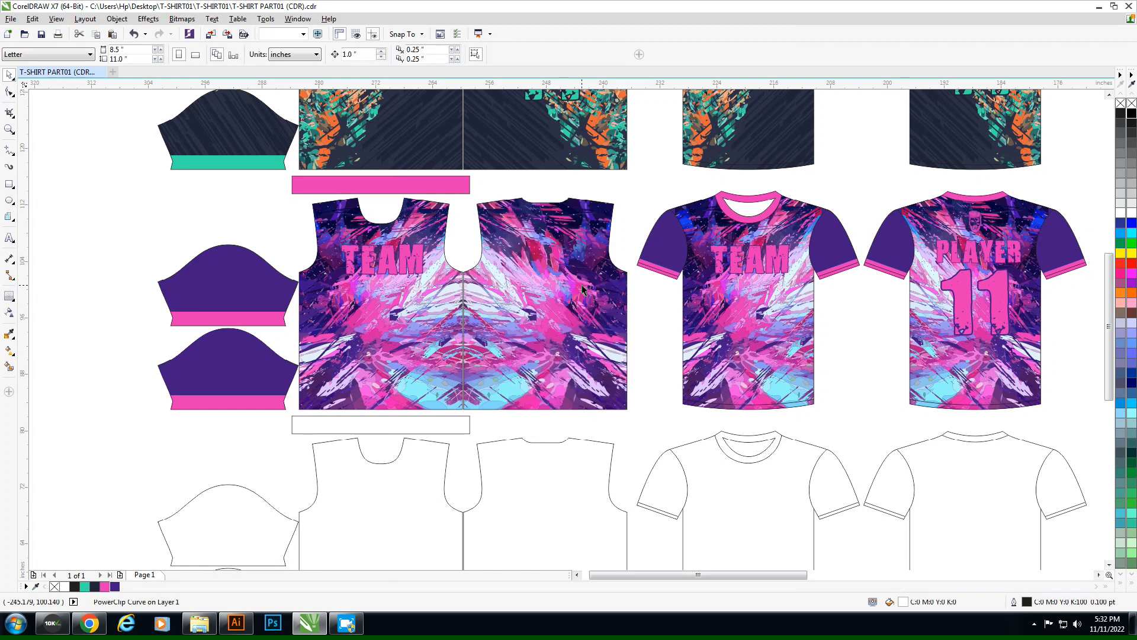
{"action": "key", "text": "ctrl+v"}
{"action": "left_click", "coordinate": [108, 587]}
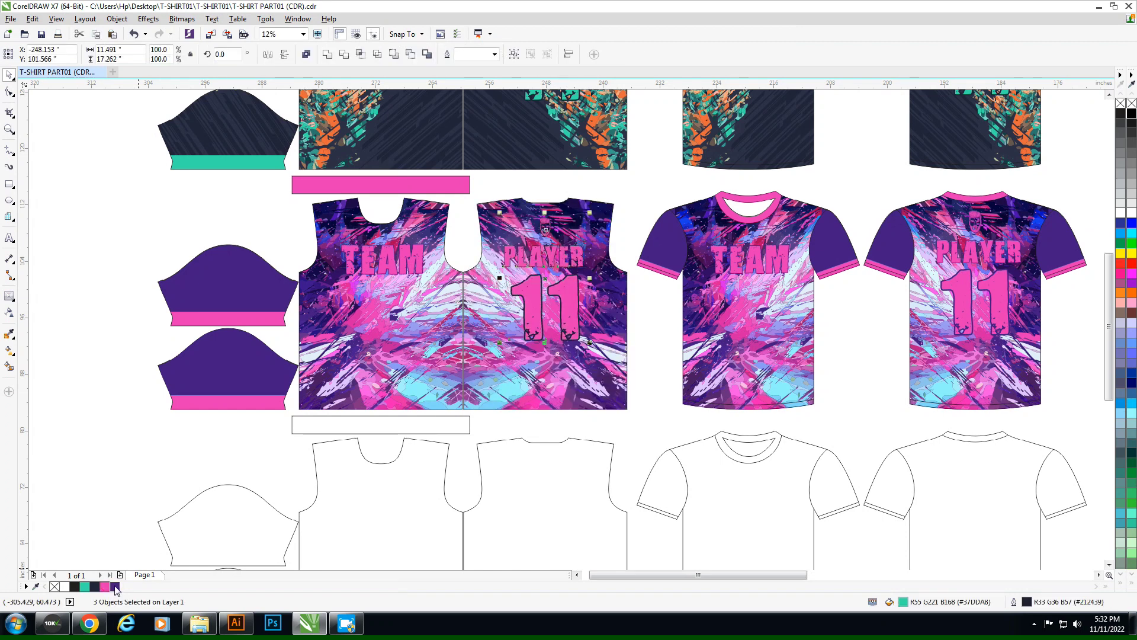
{"action": "left_click", "coordinate": [616, 391]}
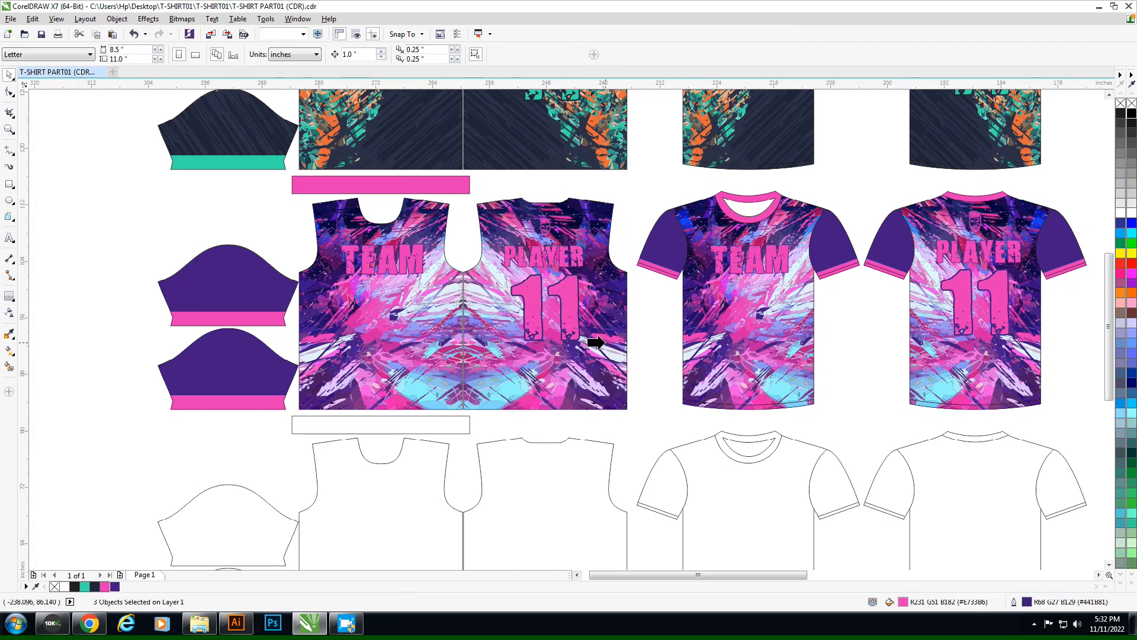
{"action": "left_click", "coordinate": [646, 318]}
{"action": "scroll", "coordinate": [646, 317], "scroll_direction": "down", "scroll_amount": 3}
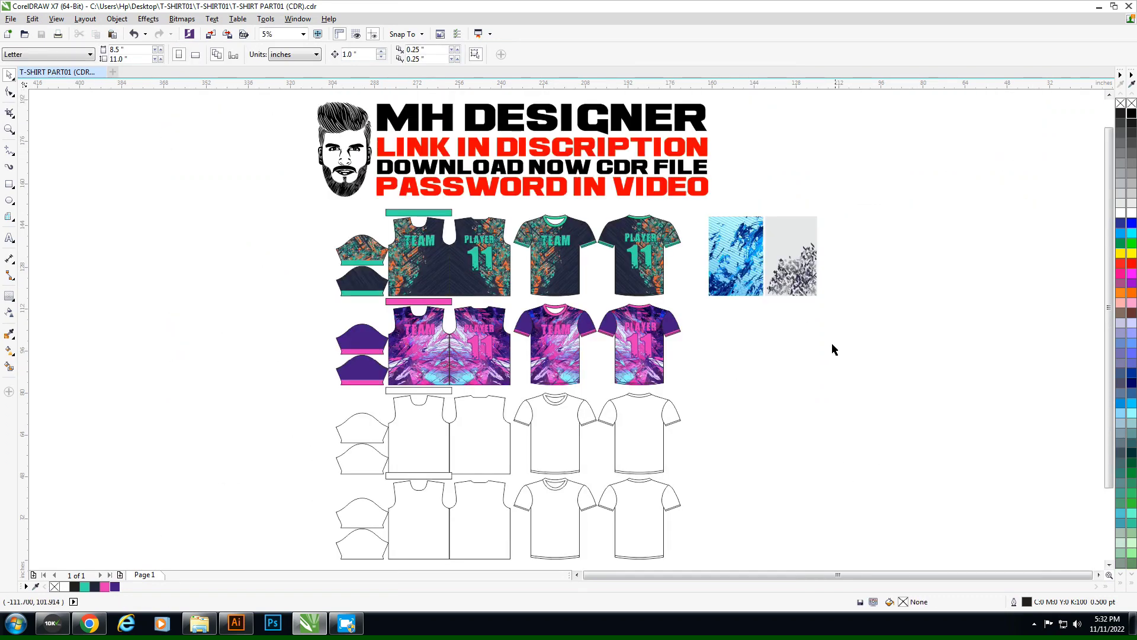
Step: Place the blue striped texture inside the shirt body and move copies toward the other shirts
{"action": "left_click_drag", "start_coordinate": [739, 280], "coordinate": [717, 453]}
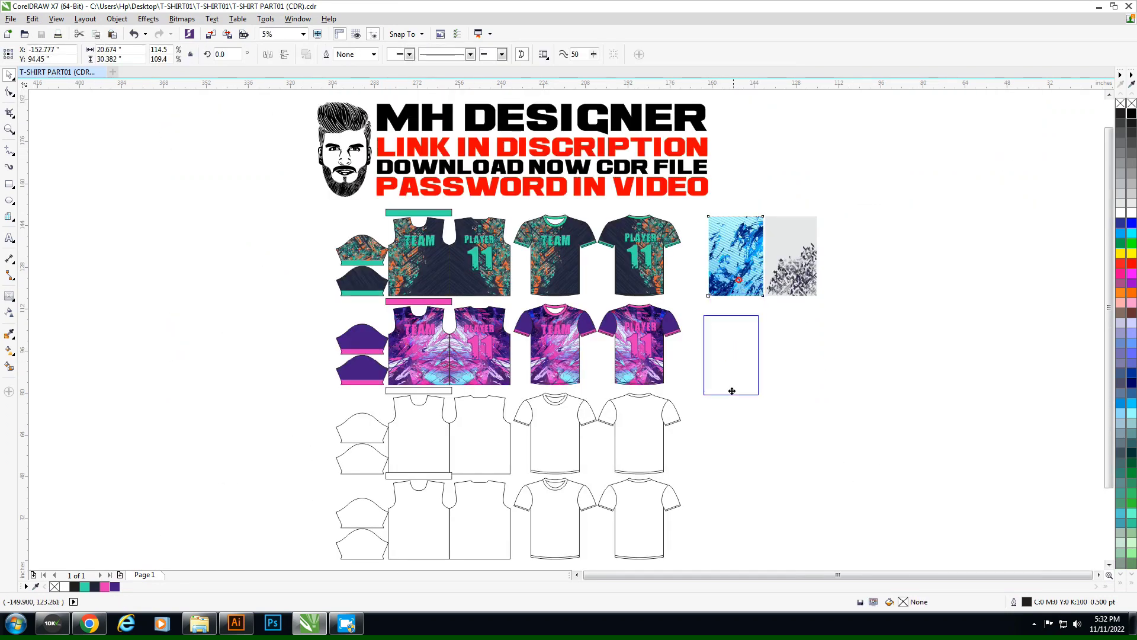
{"action": "key", "text": "Escape"}
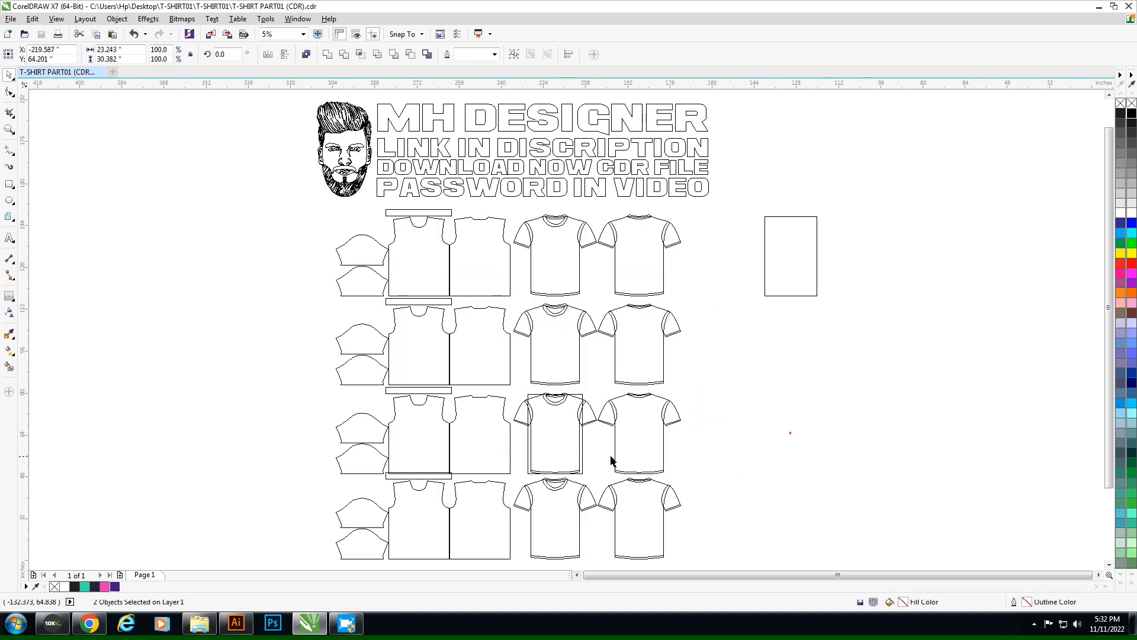
{"action": "scroll", "coordinate": [598, 446], "scroll_direction": "up", "scroll_amount": 2}
{"action": "scroll", "coordinate": [524, 432], "scroll_direction": "up", "scroll_amount": 2}
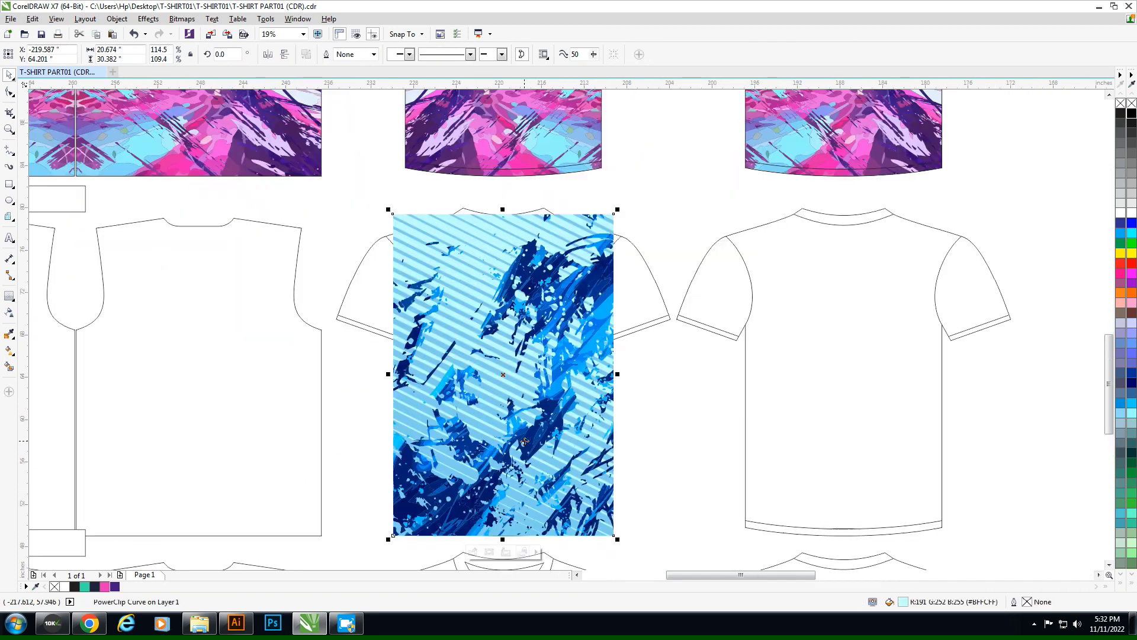
{"action": "key", "text": "shift+Page_Down"}
{"action": "left_click", "coordinate": [515, 348]}
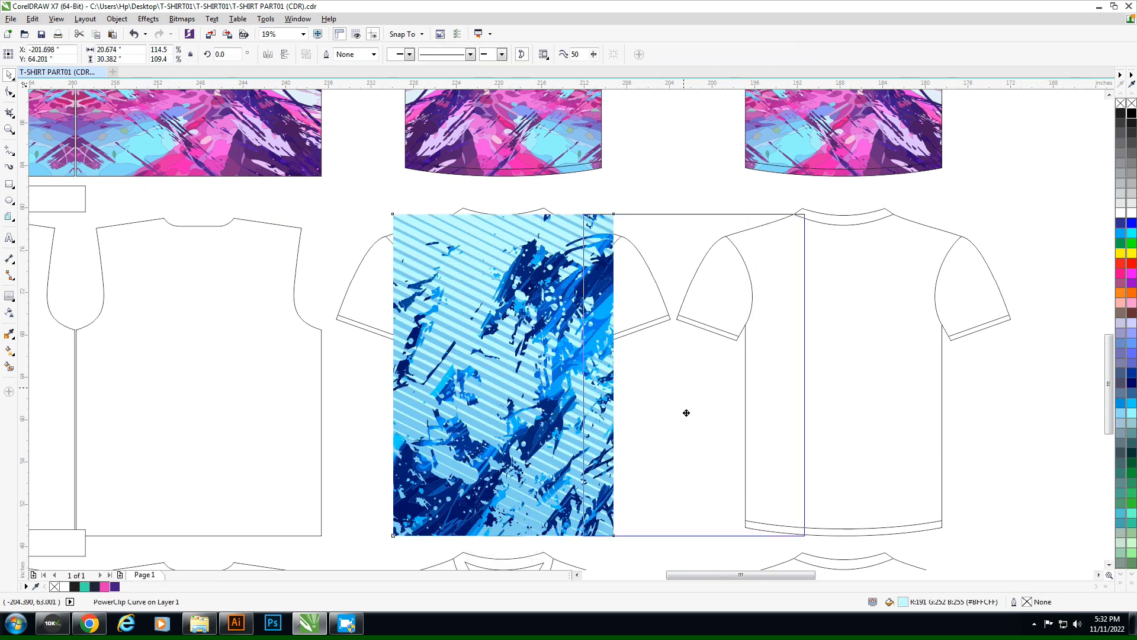
{"action": "left_click_drag", "start_coordinate": [522, 376], "coordinate": [756, 411]}
{"action": "left_click_drag", "start_coordinate": [609, 392], "coordinate": [550, 393]}
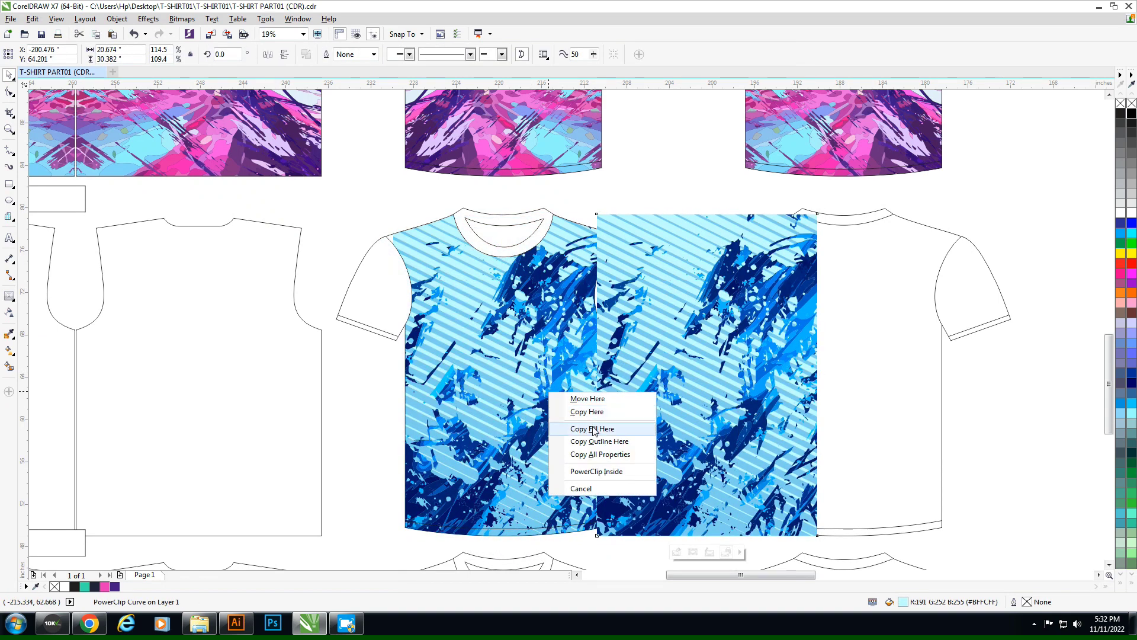
{"action": "left_click", "coordinate": [593, 429]}
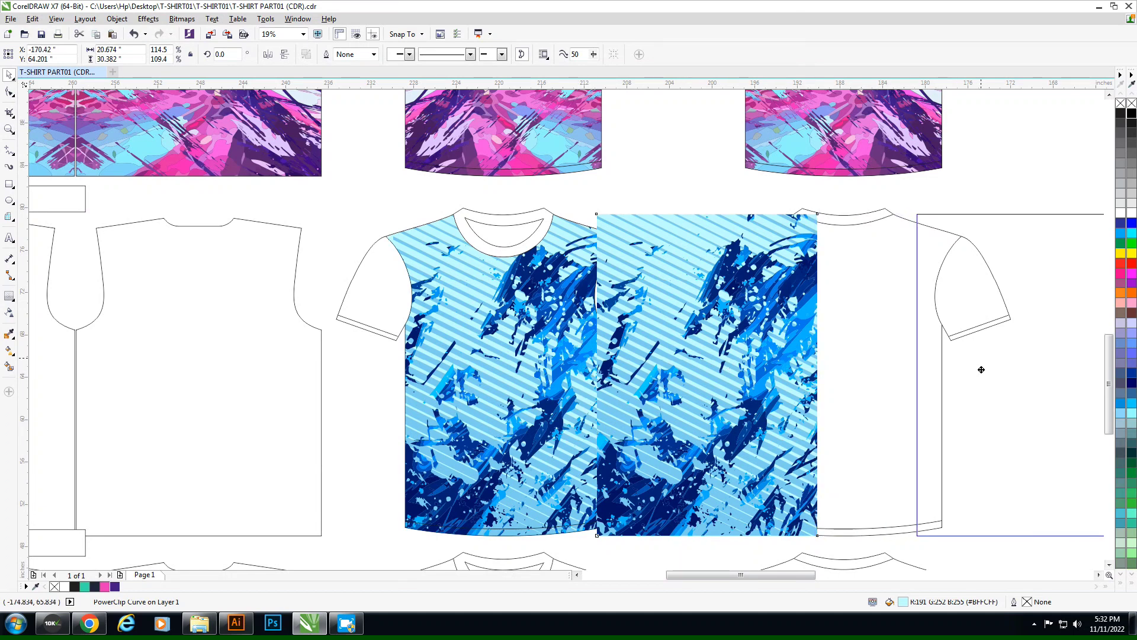
{"action": "left_click_drag", "start_coordinate": [669, 361], "coordinate": [990, 362]}
{"action": "left_click", "coordinate": [640, 419]}
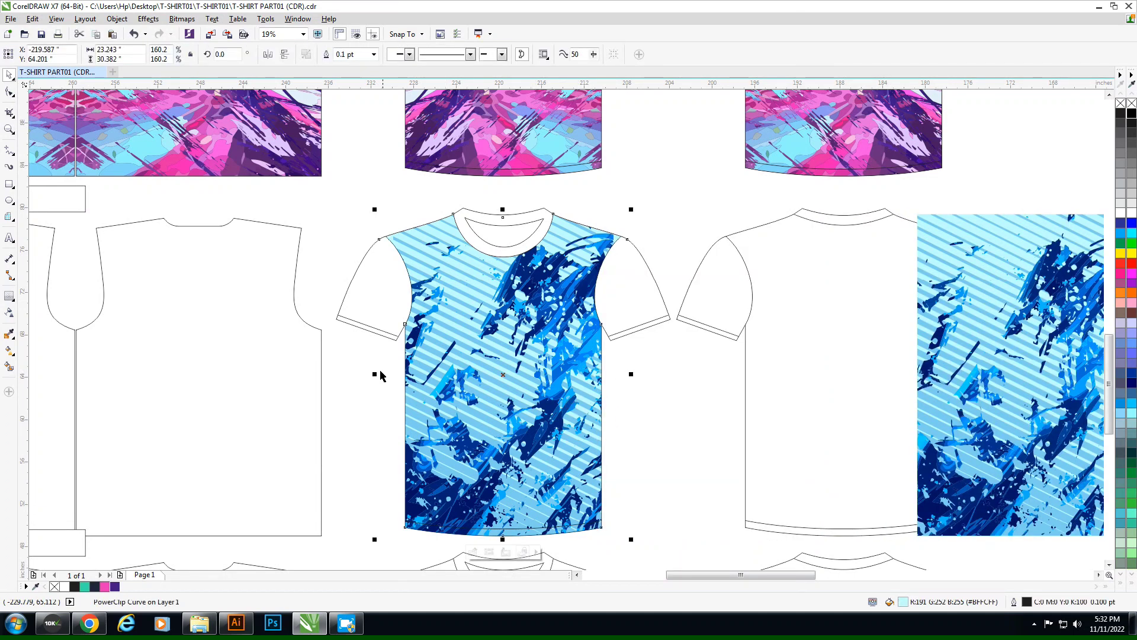
Step: Drop a copy of the textured shirt to the right and check the layout in outline view
{"action": "left_click_drag", "start_coordinate": [375, 374], "coordinate": [630, 398]}
{"action": "right_click", "coordinate": [630, 398]}
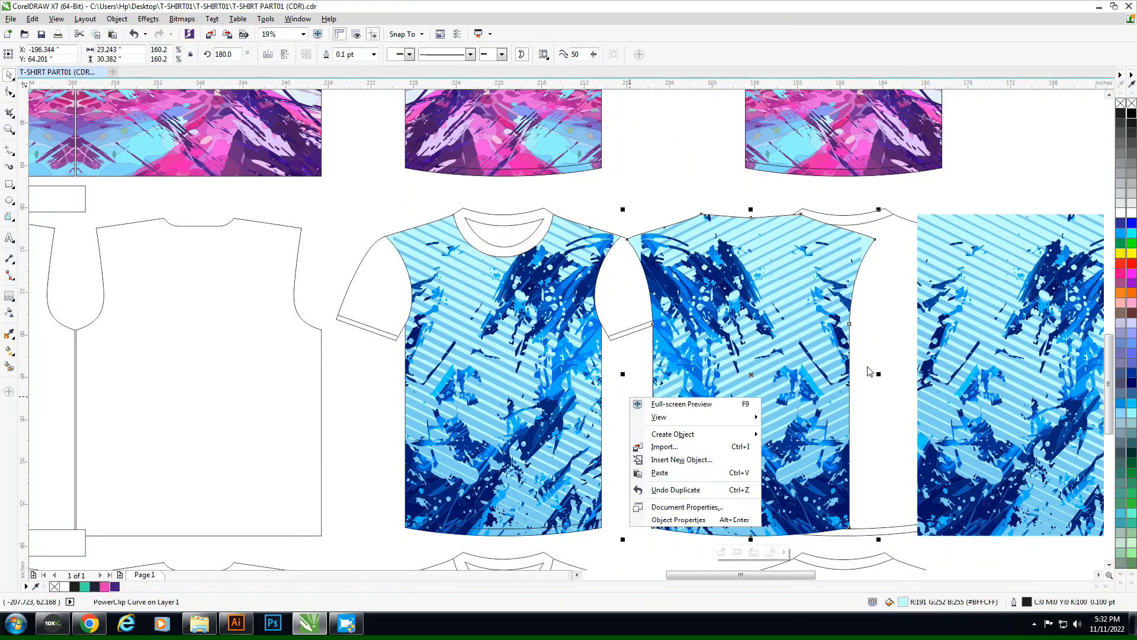
{"action": "key", "text": "shift+F9"}
{"action": "scroll", "coordinate": [513, 326], "scroll_direction": "down", "scroll_amount": 3}
{"action": "left_click", "coordinate": [798, 343]}
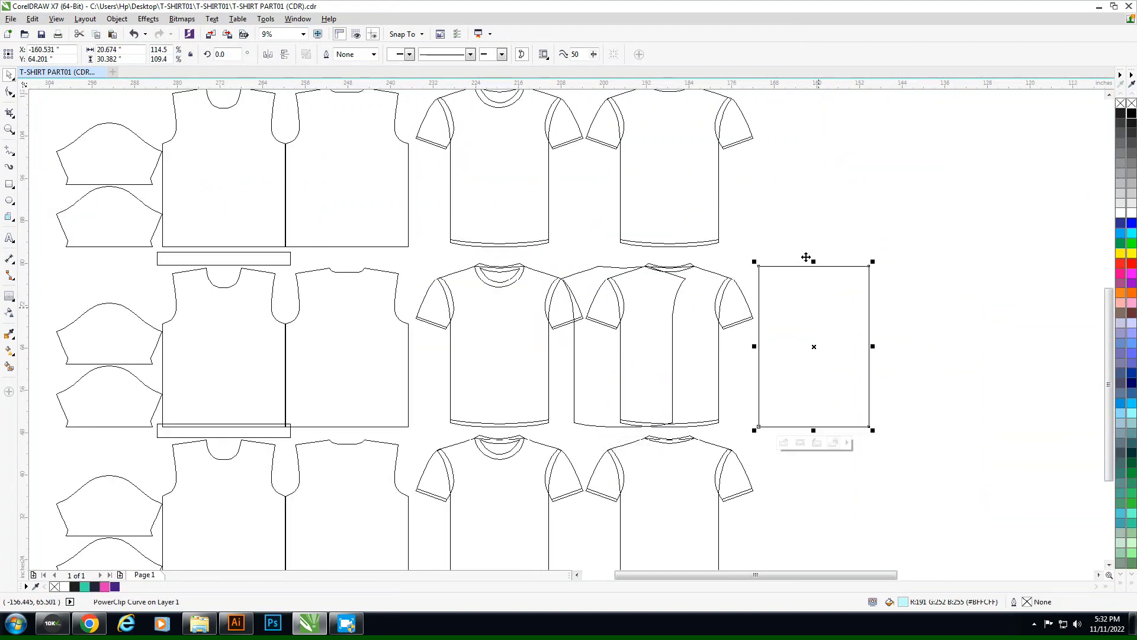
{"action": "scroll", "coordinate": [763, 304], "scroll_direction": "up", "scroll_amount": 3}
{"action": "key", "text": "shift+F9"}
Step: Replace the middle shirt's old pattern with the blue striped pattern clipped inside its outline
{"action": "left_click", "coordinate": [651, 415]}
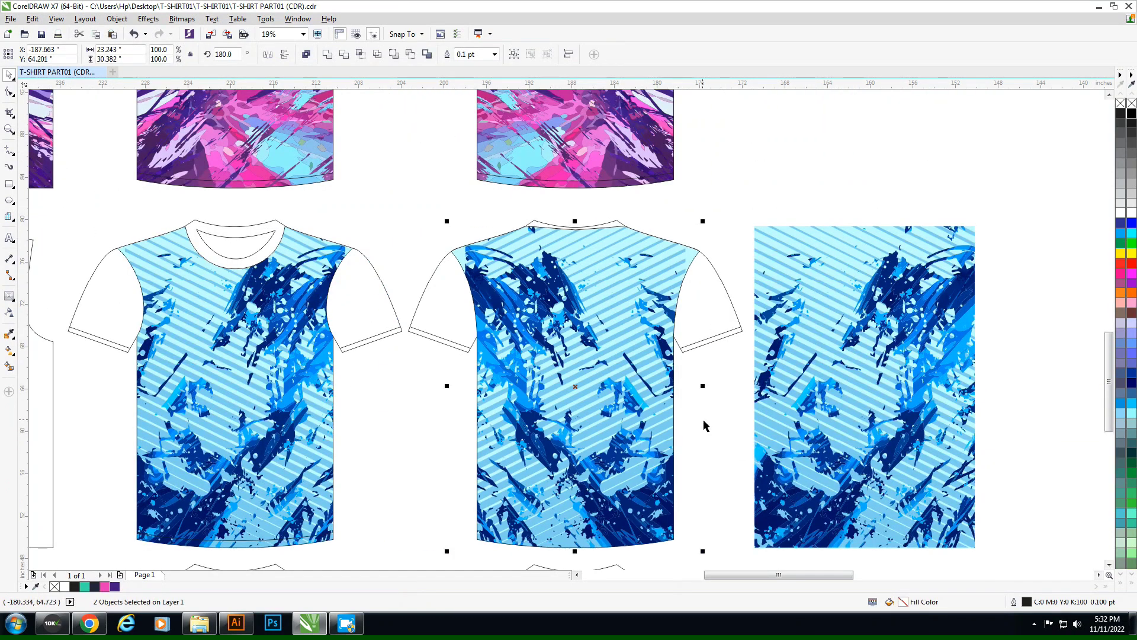
{"action": "left_click", "coordinate": [615, 372], "text": "ctrl"}
{"action": "key", "text": "Delete"}
{"action": "key", "text": "Escape"}
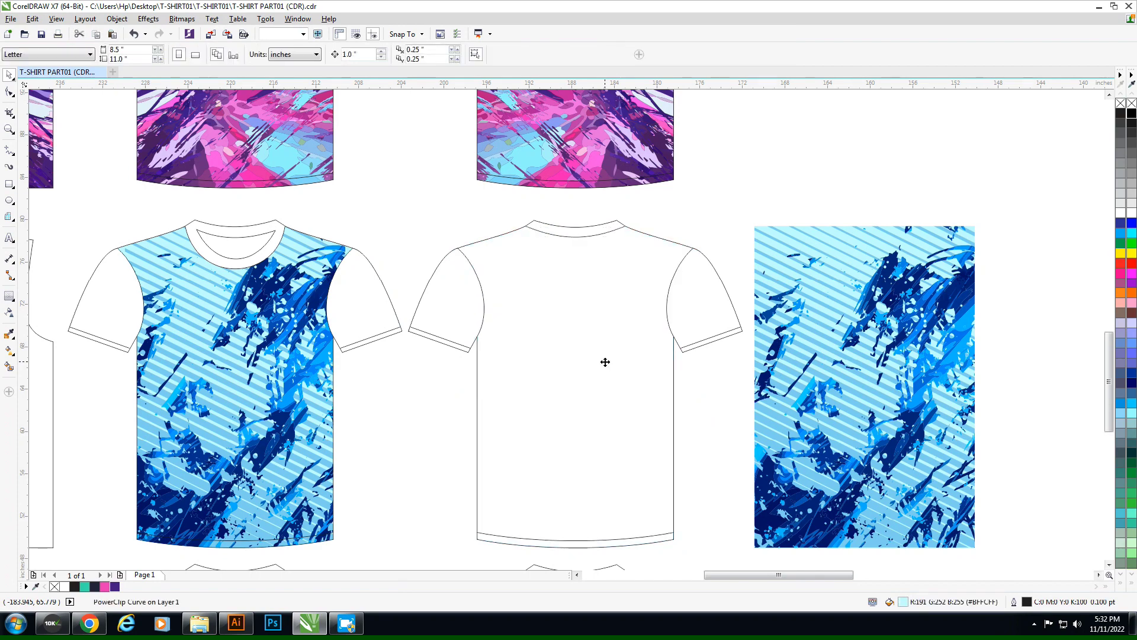
{"action": "key", "text": "ctrl+v"}
{"action": "key", "text": "shift+Page_Down"}
{"action": "left_click", "coordinate": [605, 359]}
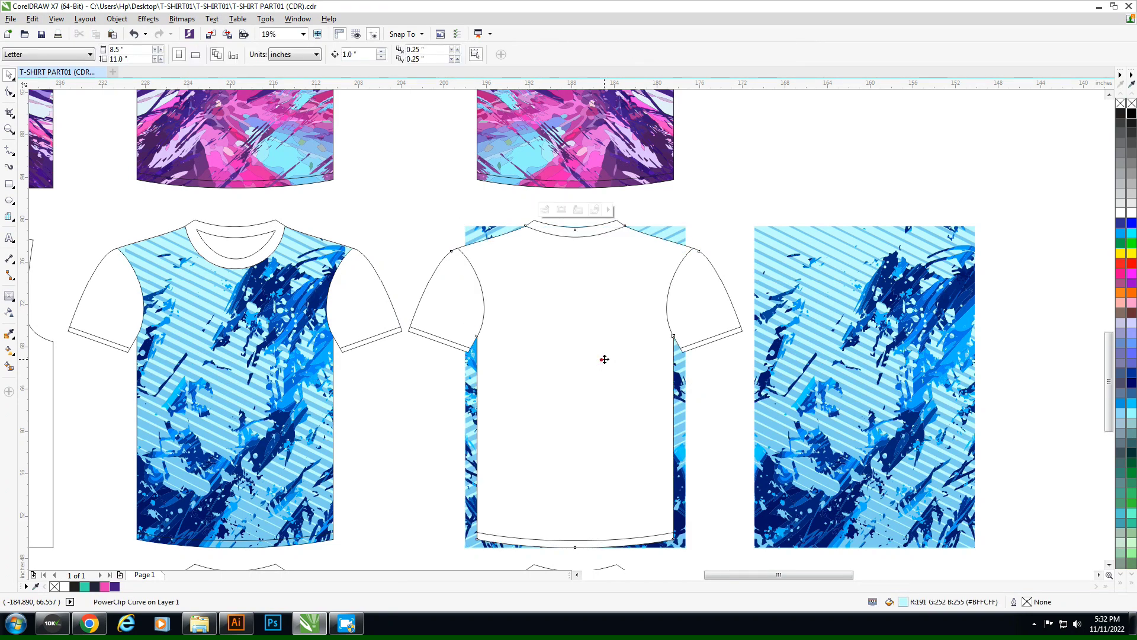
{"action": "left_click", "coordinate": [367, 347]}
Step: Fill both sleeves of the left shirt with the blue pattern
{"action": "left_click", "coordinate": [372, 311], "text": "ctrl"}
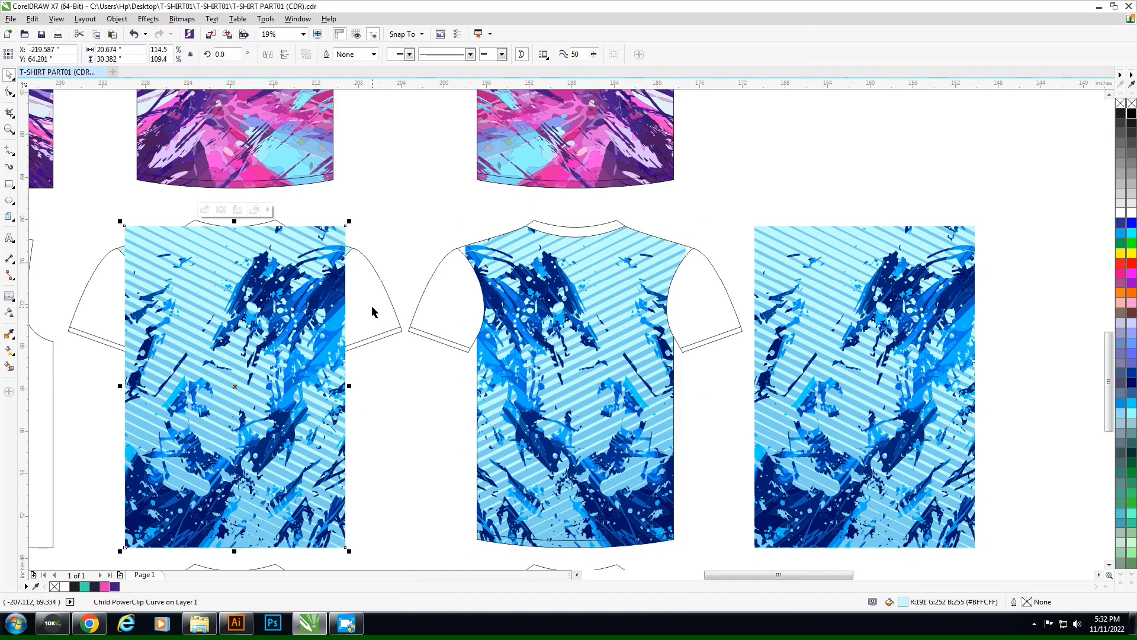
{"action": "left_click_drag", "start_coordinate": [372, 312], "coordinate": [501, 225]}
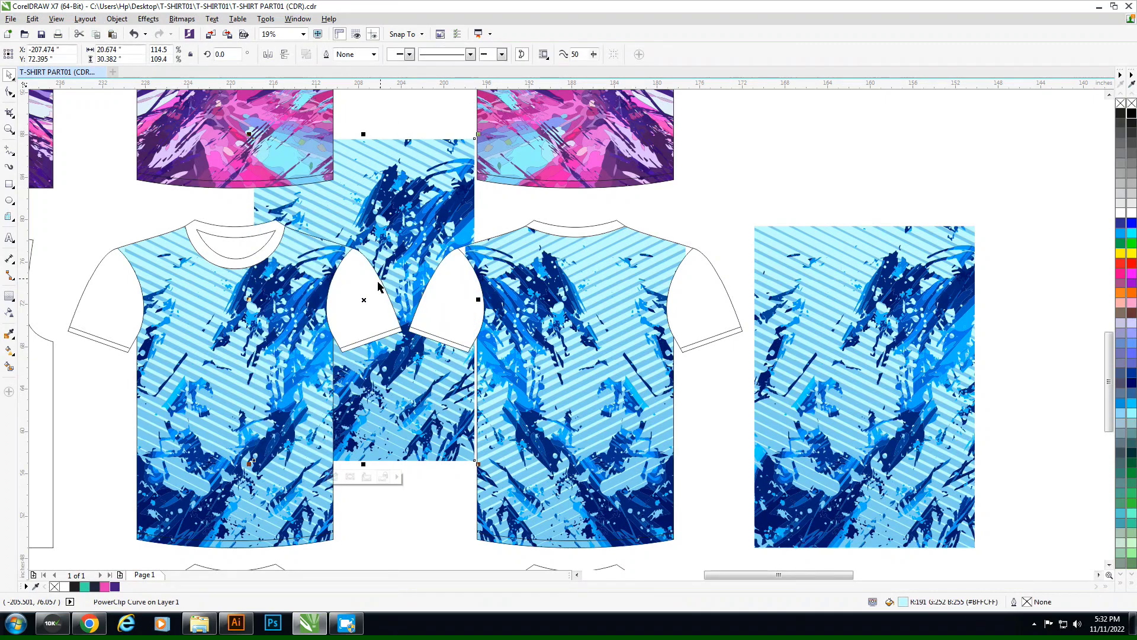
{"action": "mouse_move", "coordinate": [378, 286]}
{"action": "left_mouse_down"}
{"action": "mouse_move", "coordinate": [353, 324]}
{"action": "mouse_move", "coordinate": [346, 301]}
{"action": "mouse_move", "coordinate": [375, 284]}
{"action": "left_mouse_up"}
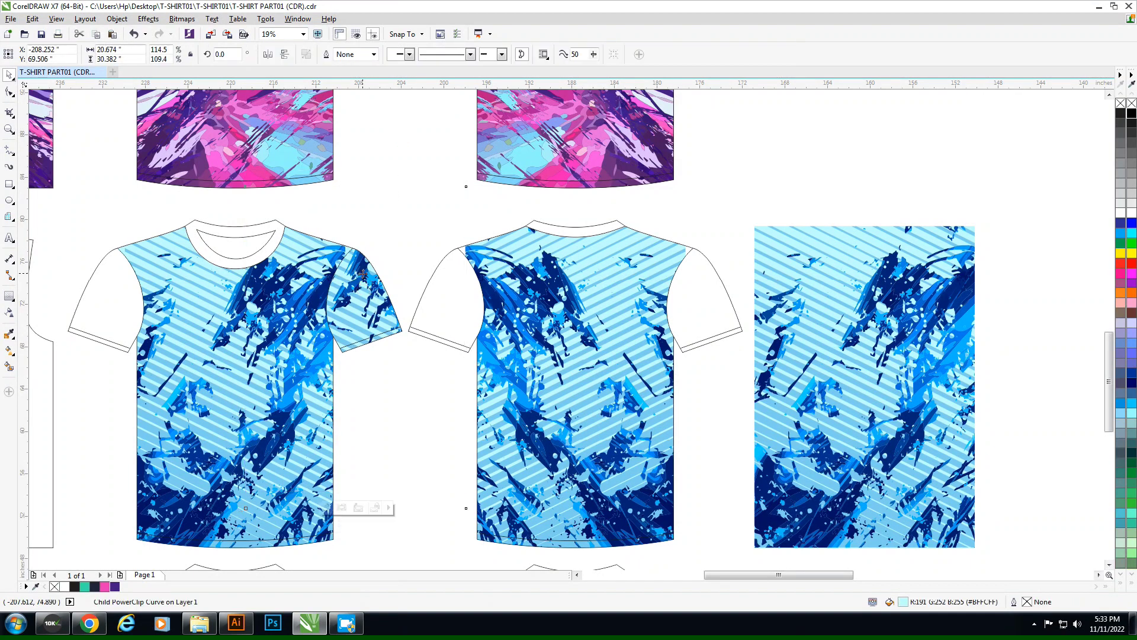
{"action": "left_click", "coordinate": [114, 290]}
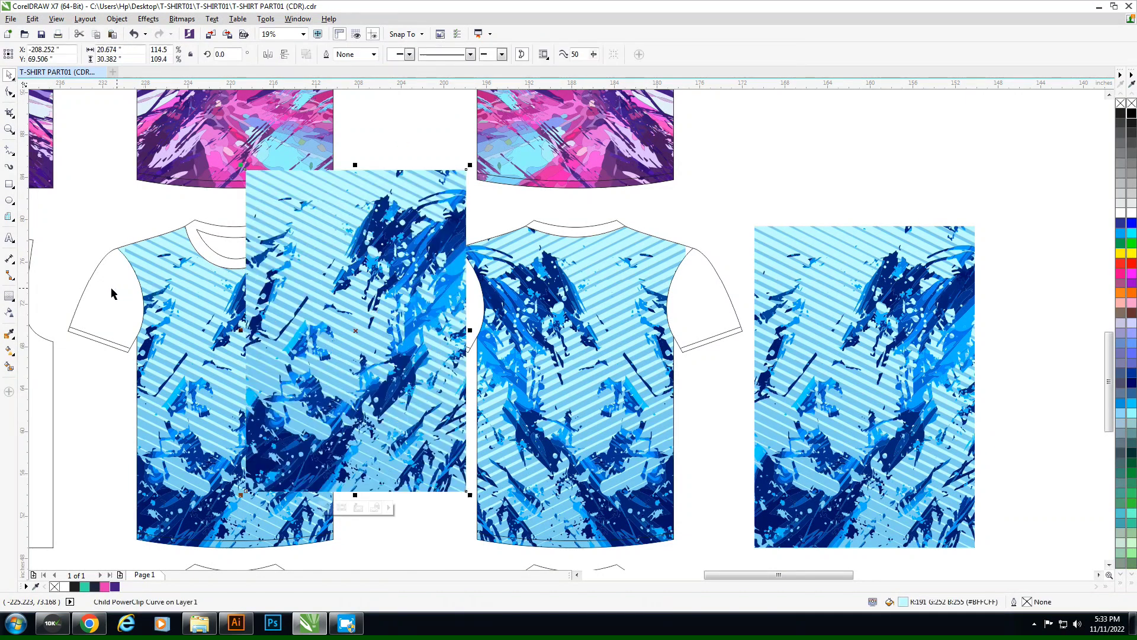
{"action": "left_click", "coordinate": [119, 305]}
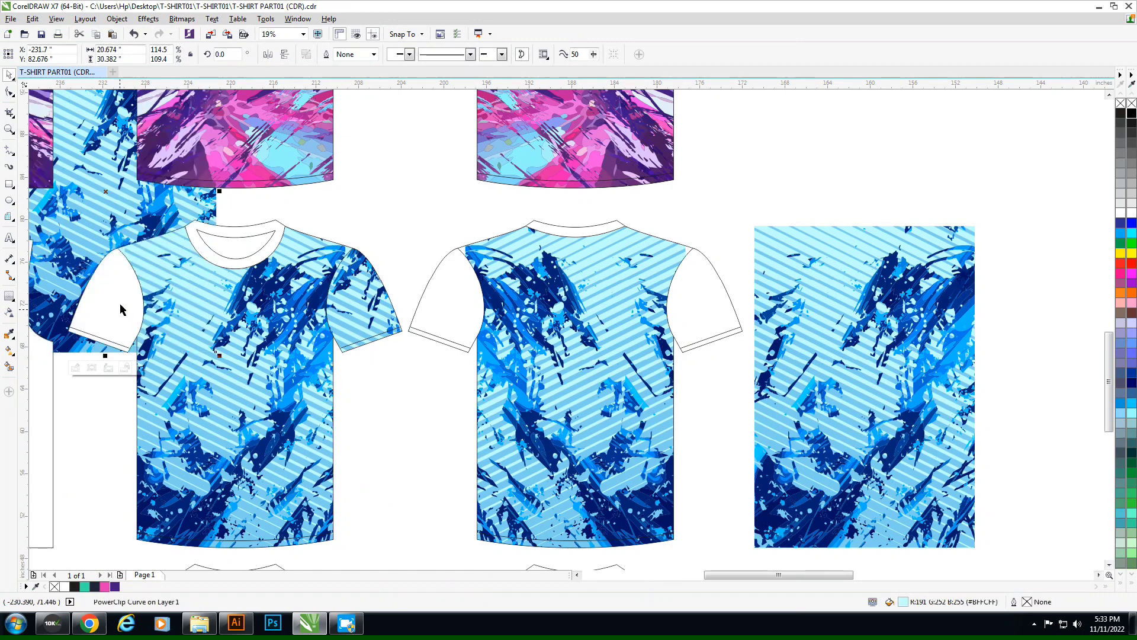
{"action": "mouse_move", "coordinate": [115, 270]}
{"action": "left_mouse_down"}
{"action": "mouse_move", "coordinate": [138, 300]}
{"action": "mouse_move", "coordinate": [36, 299]}
{"action": "left_mouse_up"}
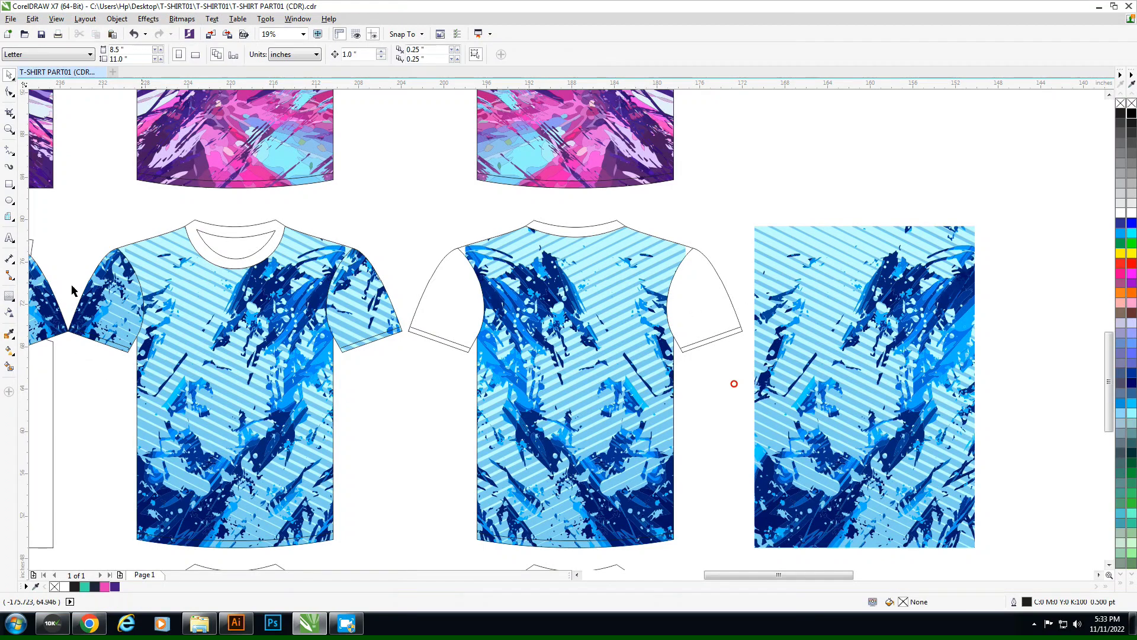
Step: Clip the blue pattern into the middle shirt's right sleeve
{"action": "left_click", "coordinate": [472, 316], "text": "shift"}
{"action": "key", "text": "l"}
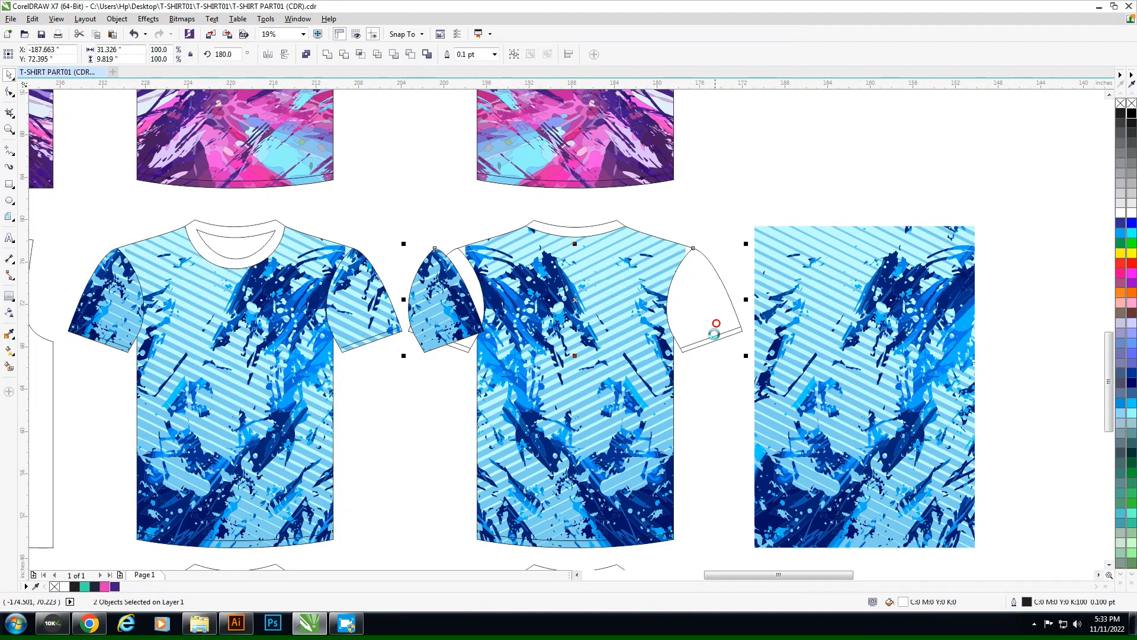
{"action": "left_click_drag", "start_coordinate": [443, 325], "coordinate": [713, 309]}
{"action": "key", "text": "Delete"}
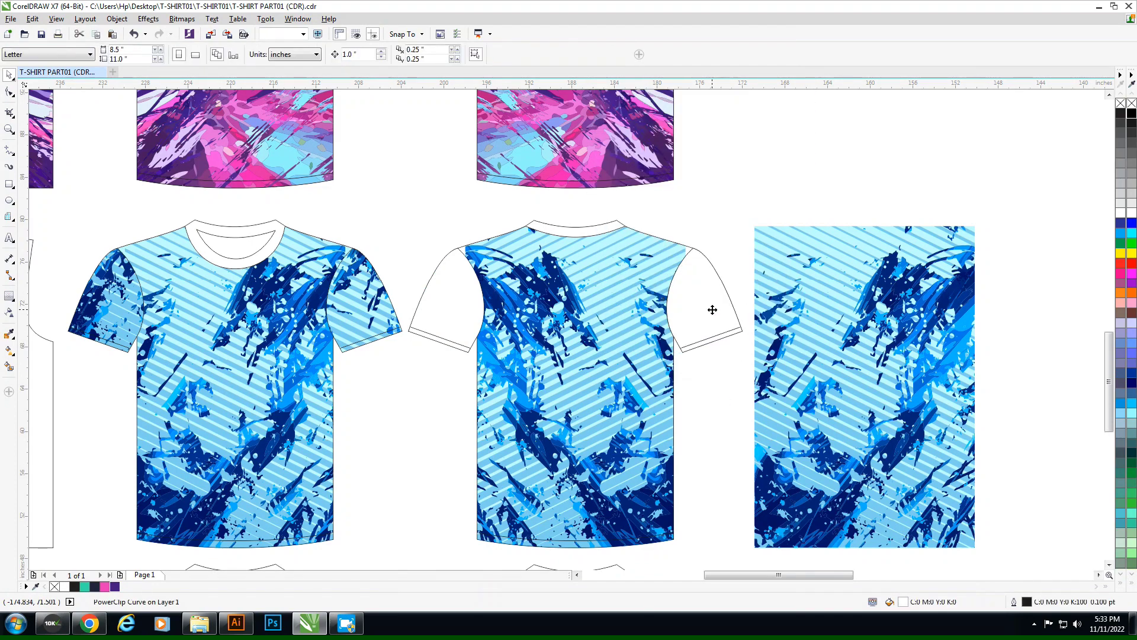
{"action": "key", "text": "ctrl+z"}
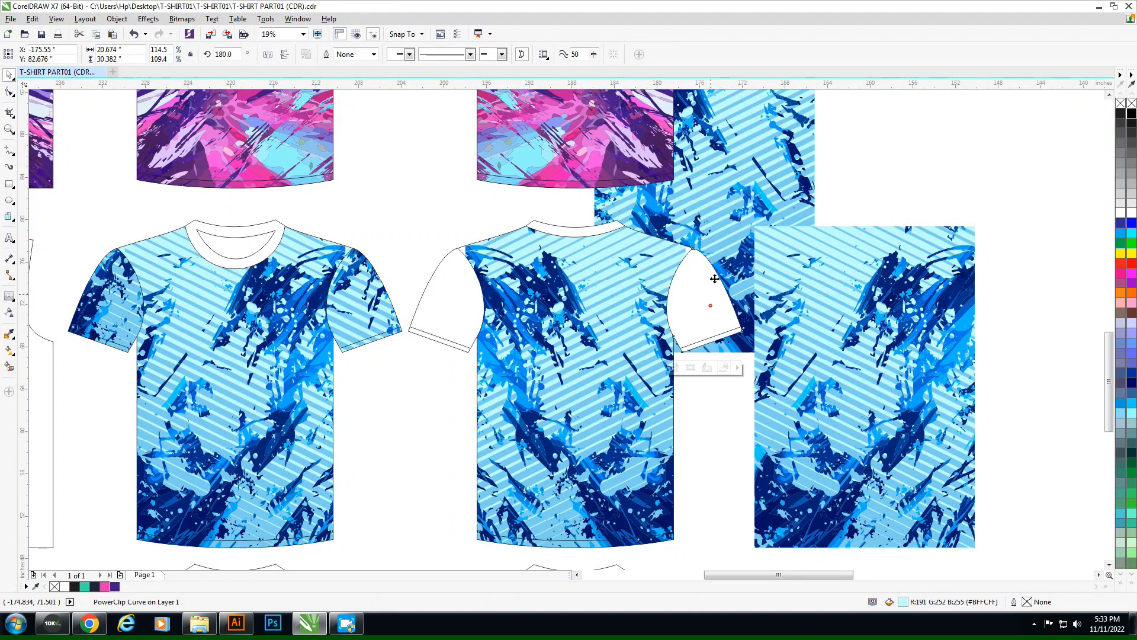
{"action": "left_click", "coordinate": [735, 364]}
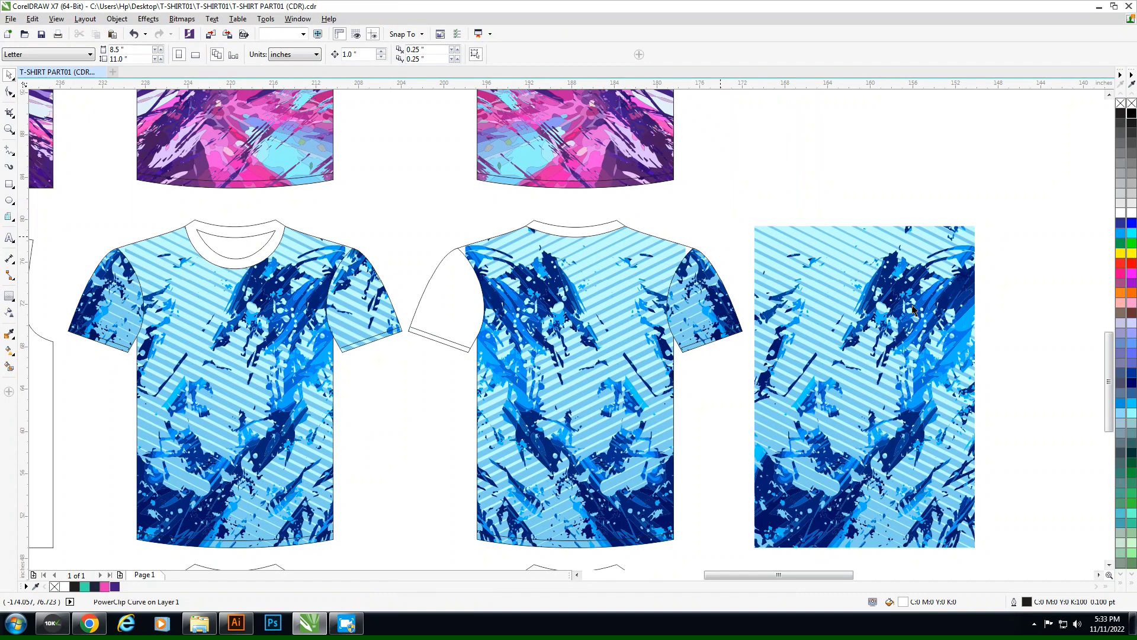
Step: Sample navy from the blue pattern with the eyedropper and fill both shirt collars with it
{"action": "left_click", "coordinate": [9, 334]}
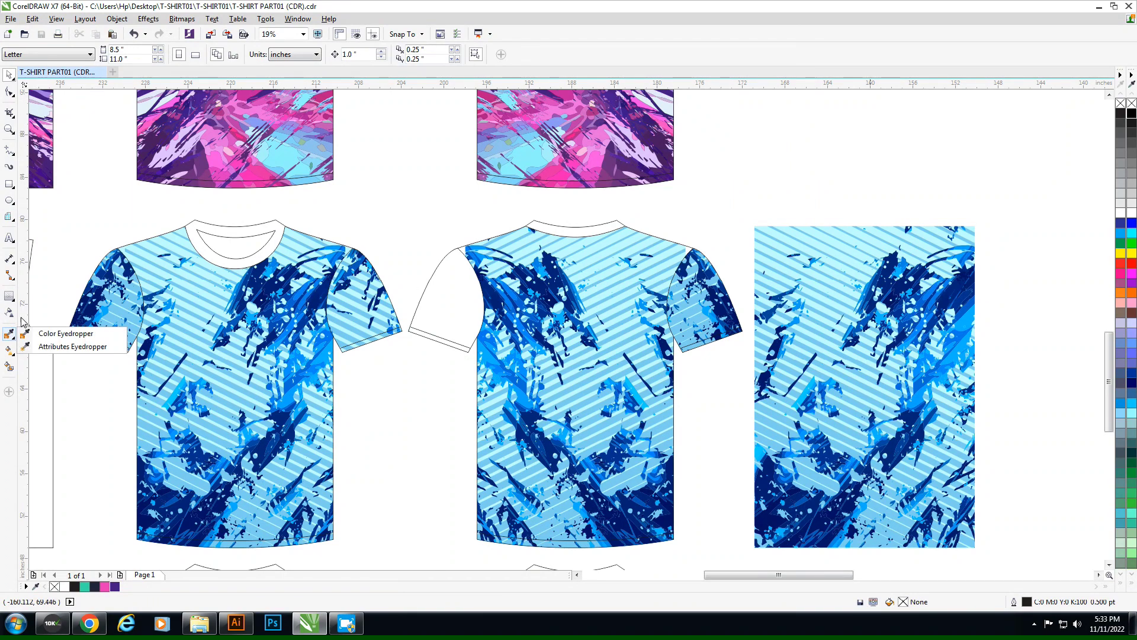
{"action": "left_click", "coordinate": [63, 333]}
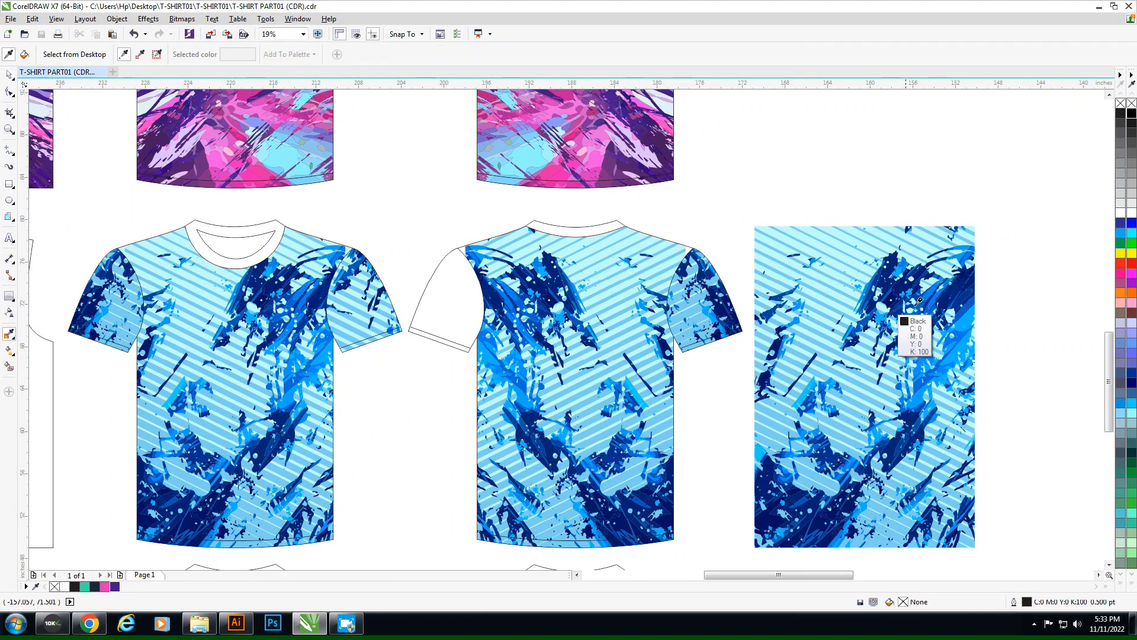
{"action": "left_click", "coordinate": [955, 289]}
{"action": "left_click", "coordinate": [802, 275]}
{"action": "key", "text": "ctrl+z"}
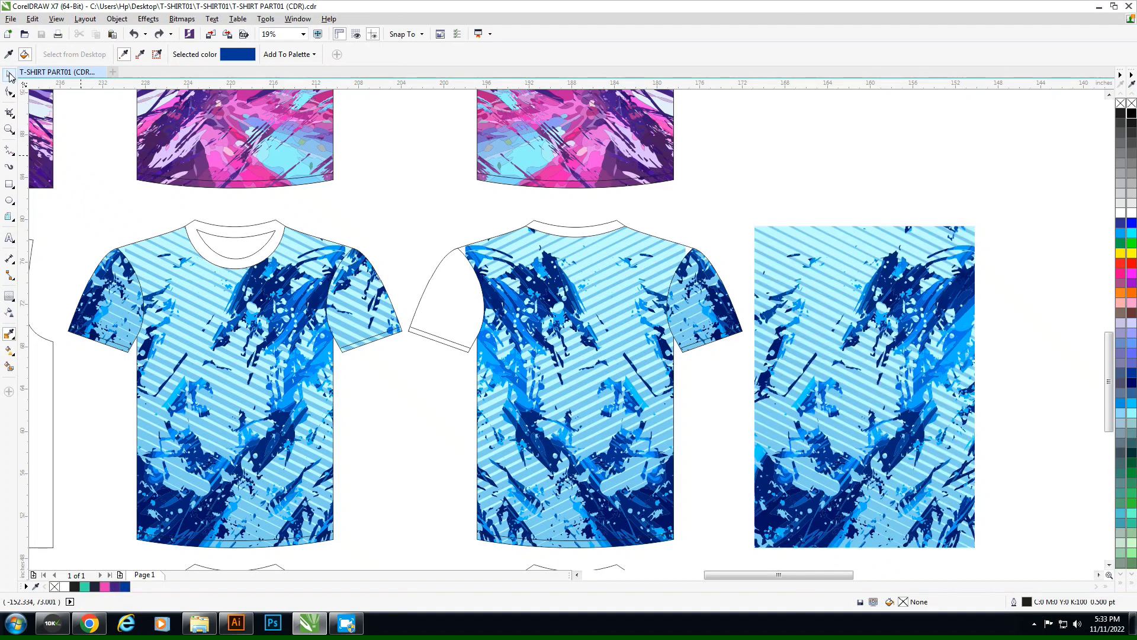
{"action": "key", "text": "space"}
{"action": "left_click", "coordinate": [577, 223]}
{"action": "left_click", "coordinate": [272, 224], "text": "shift"}
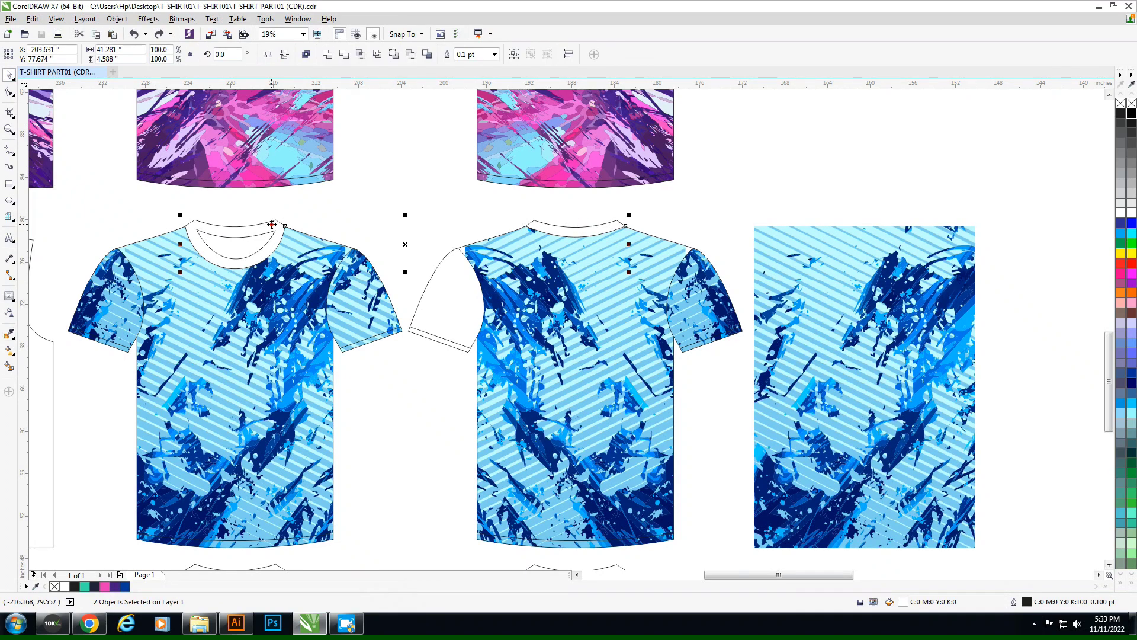
{"action": "left_click", "coordinate": [125, 586]}
{"action": "left_click", "coordinate": [386, 451]}
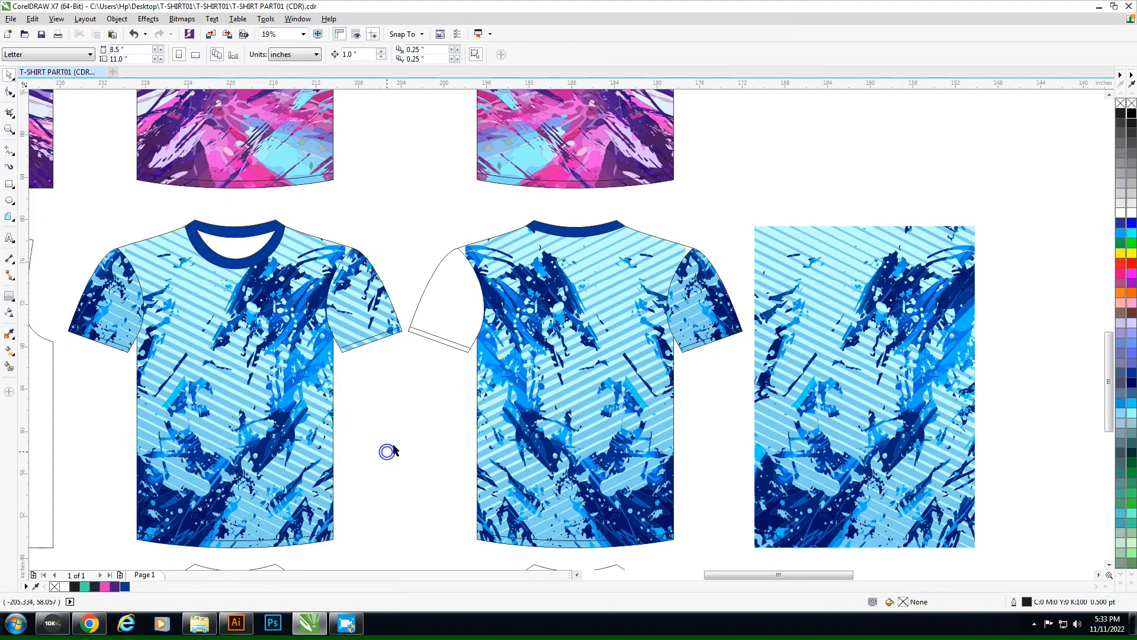
Step: Copy the patterned sleeve onto the middle shirt's white left sleeve
{"action": "left_click", "coordinate": [398, 302]}
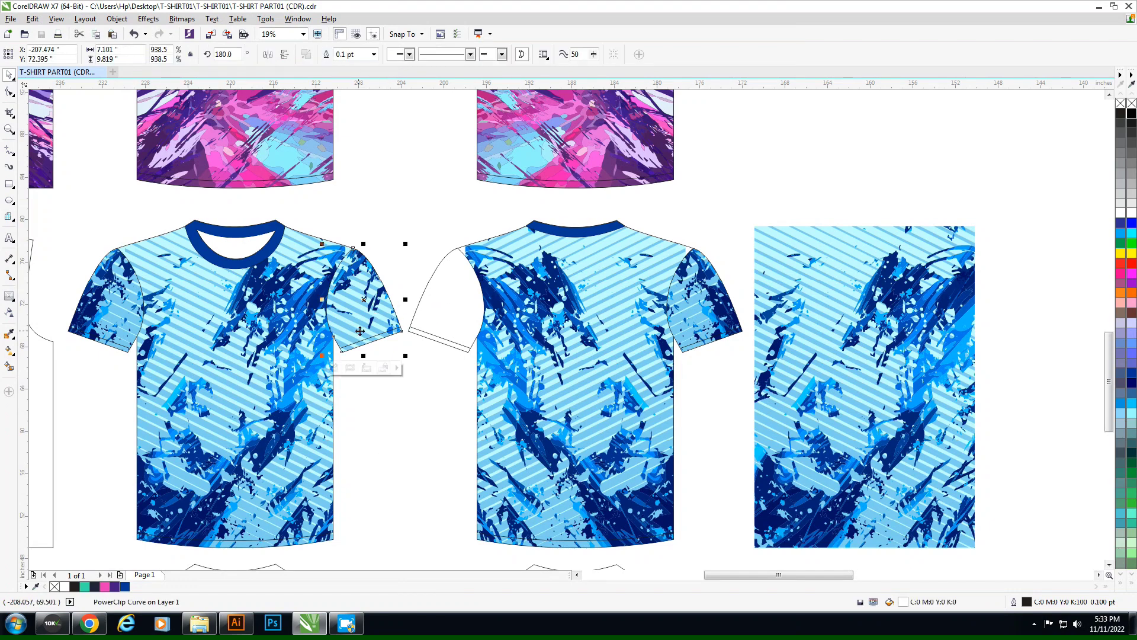
{"action": "left_click_drag", "start_coordinate": [347, 319], "coordinate": [352, 298]}
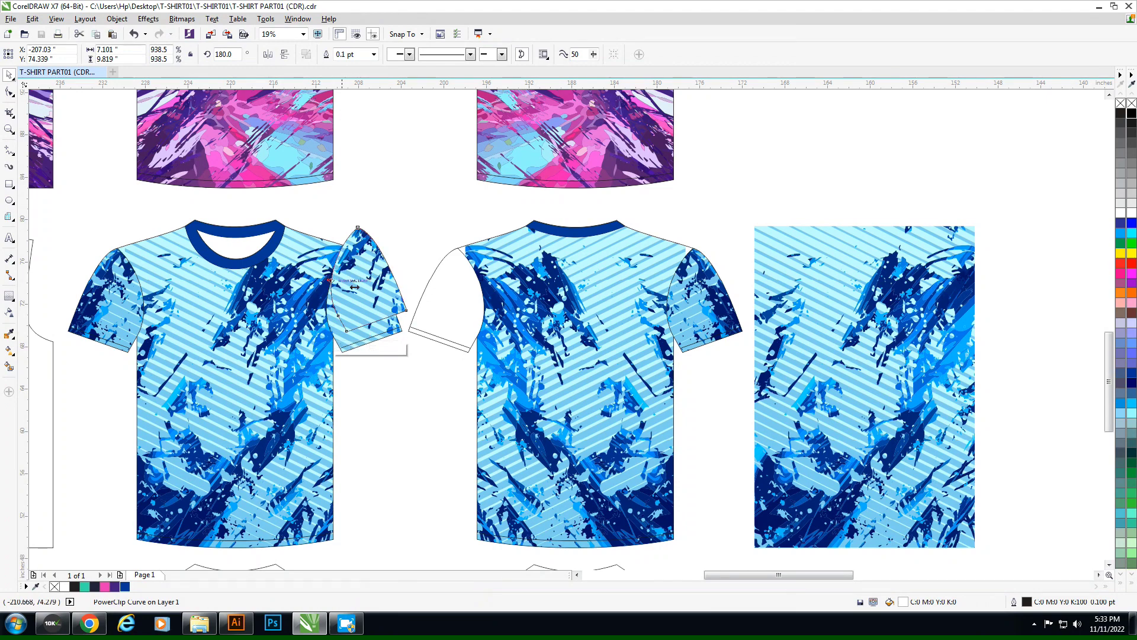
{"action": "left_click_drag", "start_coordinate": [355, 287], "coordinate": [433, 296]}
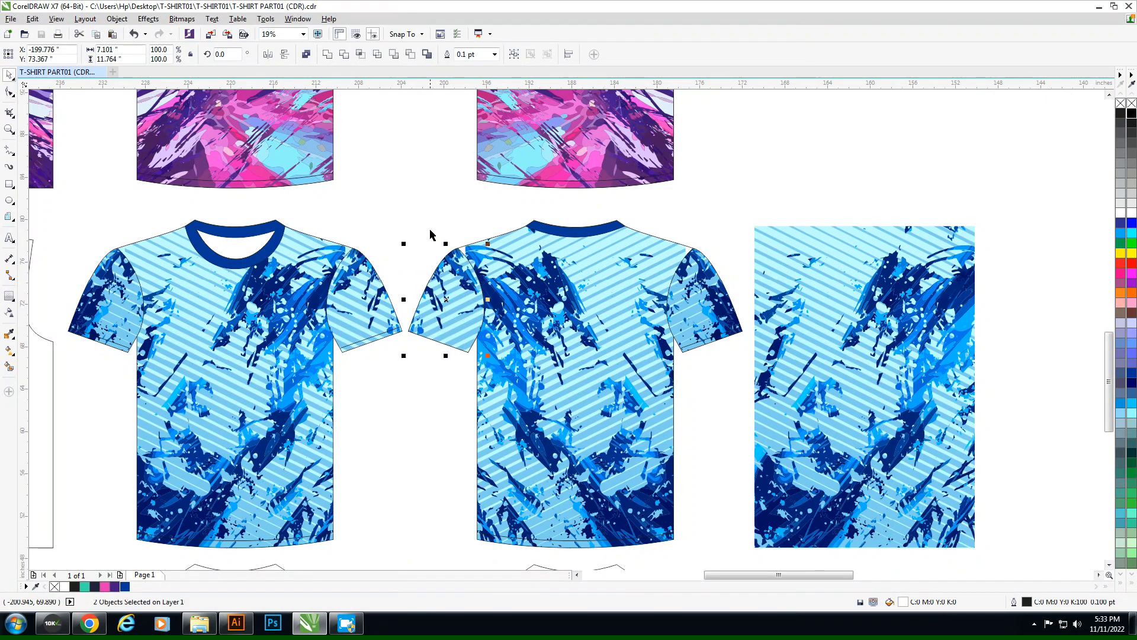
{"action": "key", "text": "Delete"}
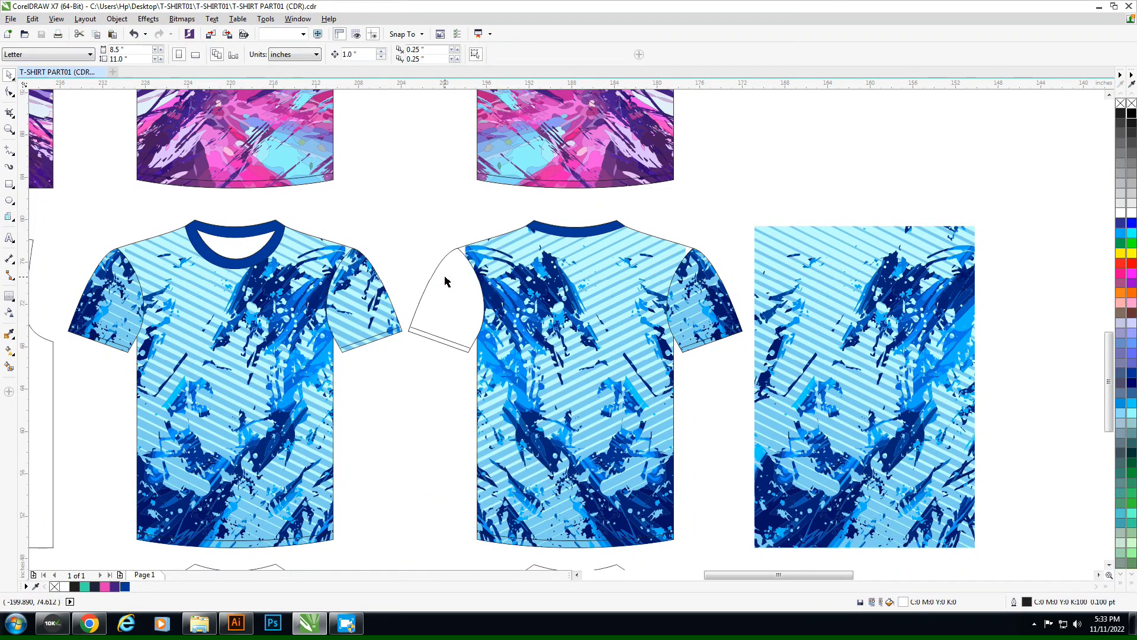
{"action": "key", "text": "ctrl+z"}
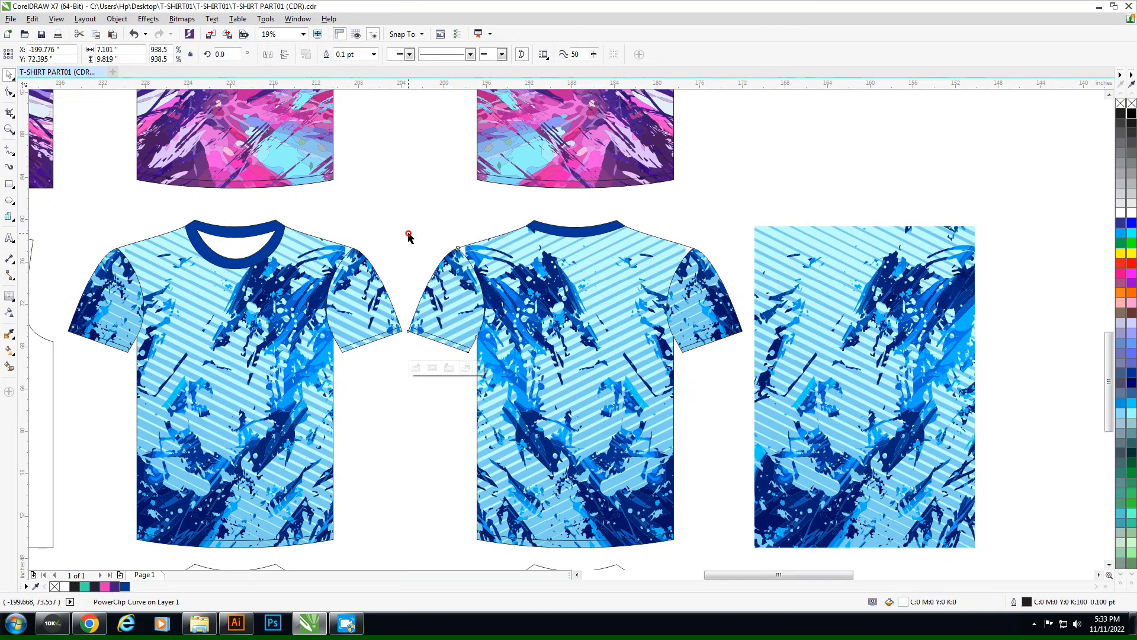
Step: Delete the leftover pattern rectangle and zoom in on the finished shirt rows
{"action": "left_click", "coordinate": [551, 293]}
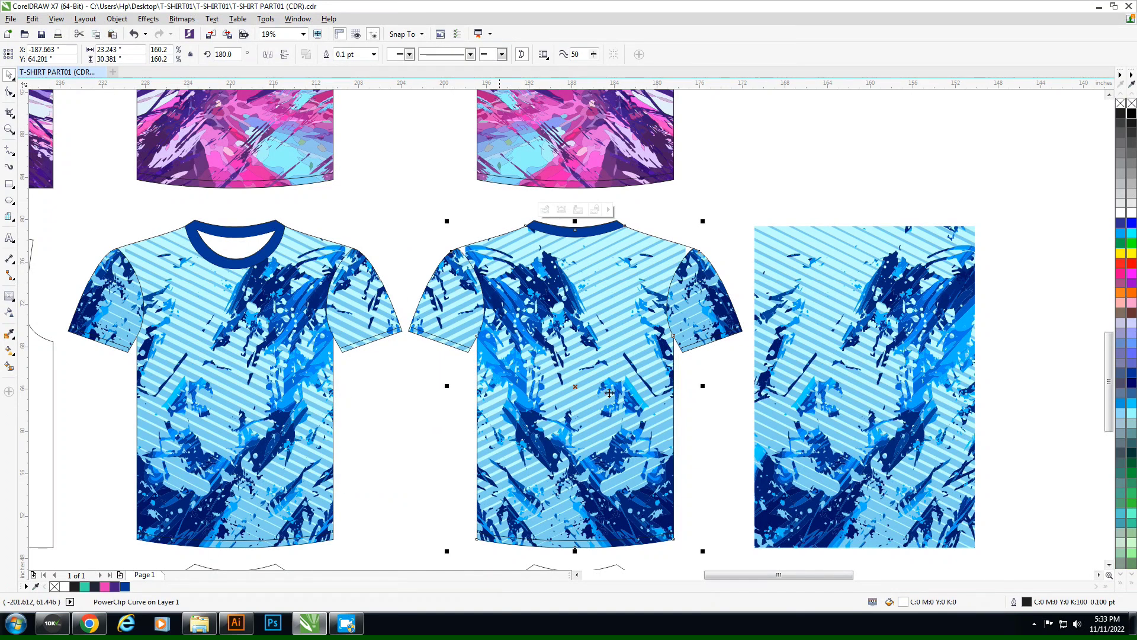
{"action": "key", "text": "i"}
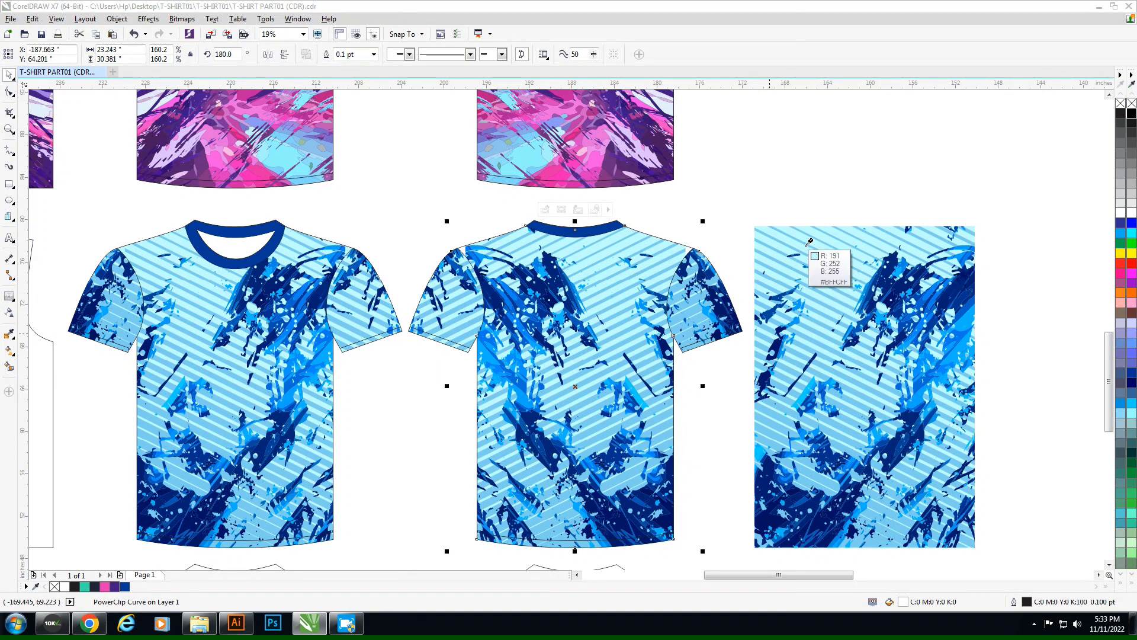
{"action": "key", "text": "Escape"}
{"action": "key", "text": "Delete"}
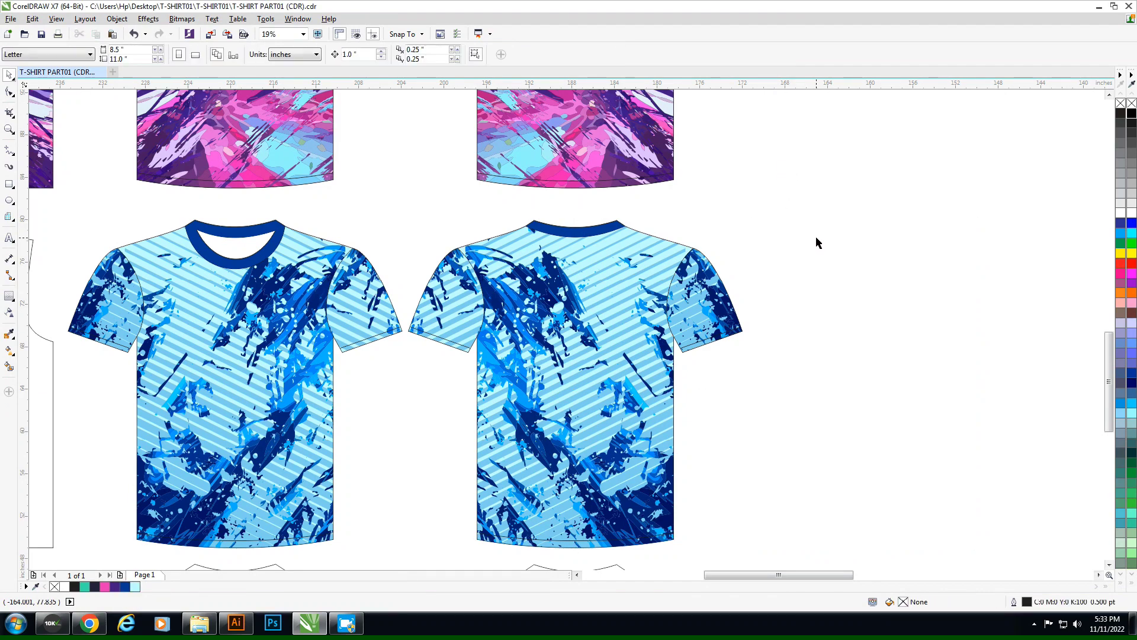
{"action": "key", "text": "F4"}
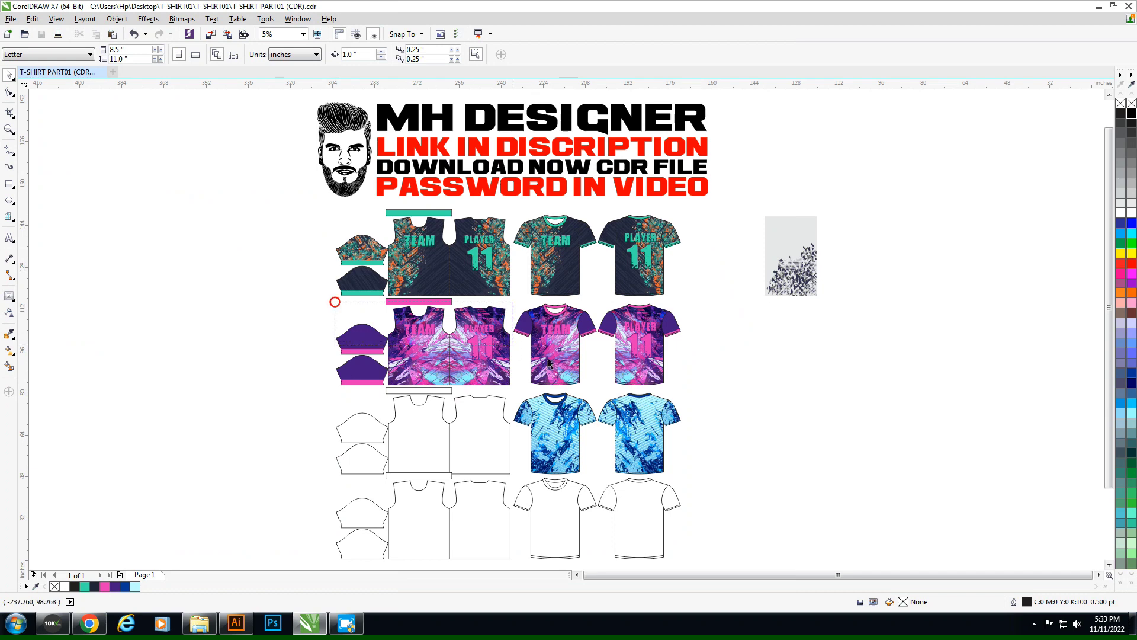
{"action": "left_click_drag", "start_coordinate": [666, 445], "coordinate": [682, 474]}
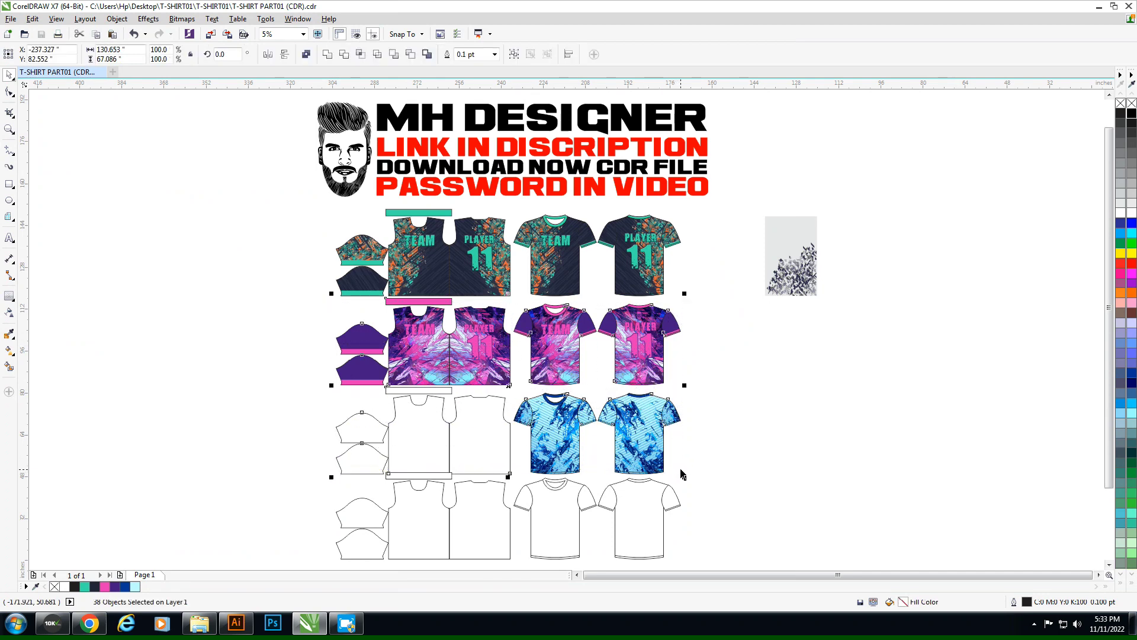
{"action": "key", "text": "shift+F2"}
Step: Colour the TEAM lettering on the blue front jersey dark blue
{"action": "left_click", "coordinate": [602, 468]}
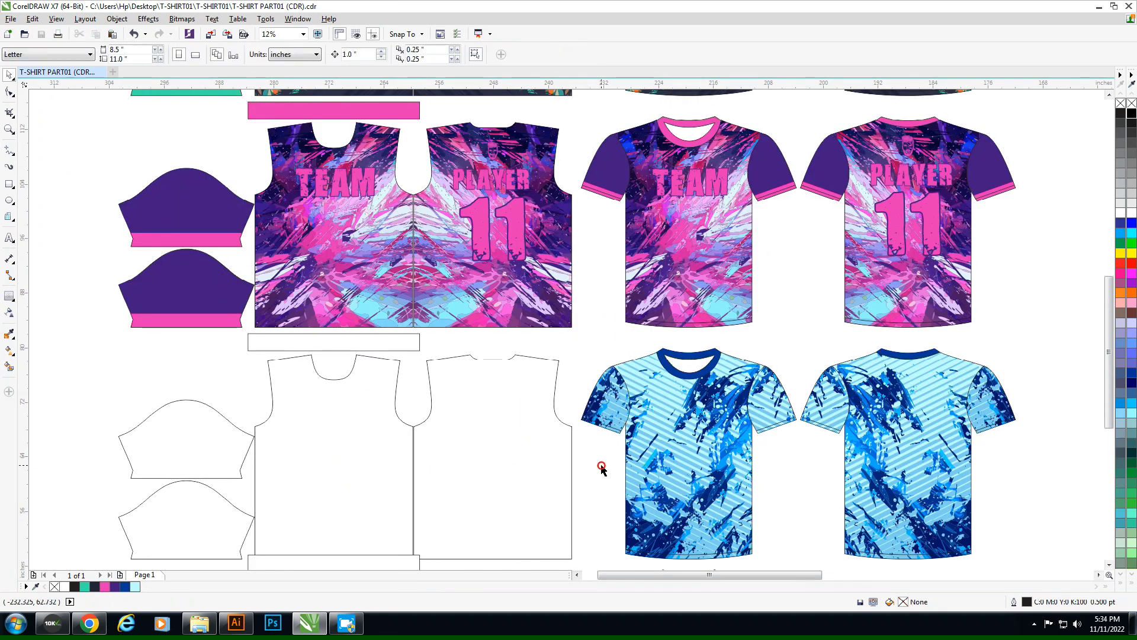
{"action": "left_click", "coordinate": [686, 445]}
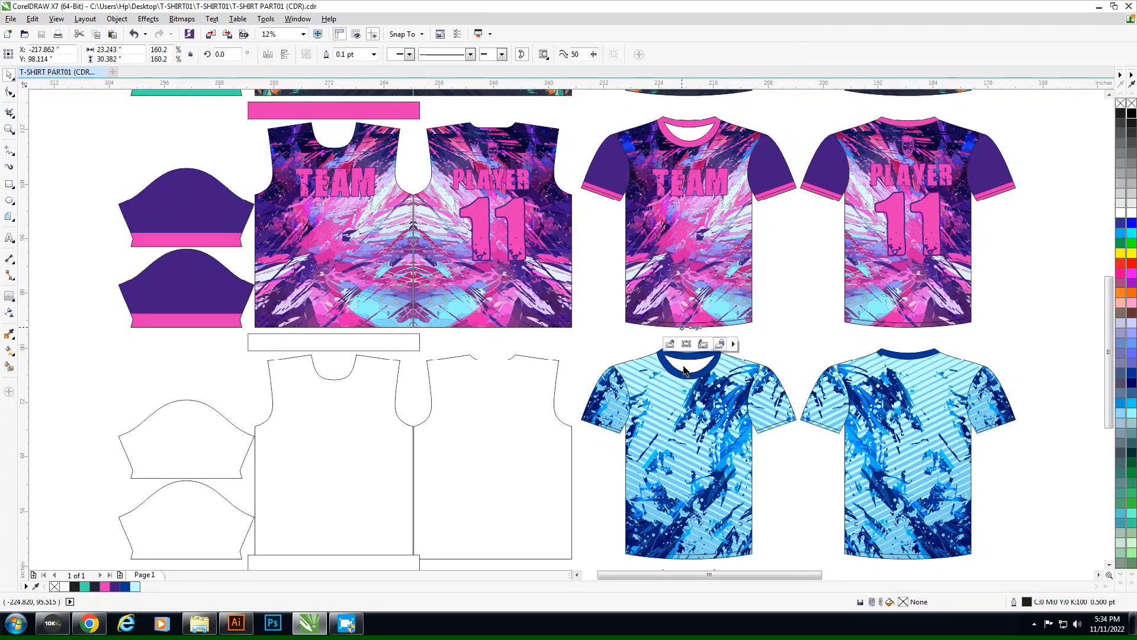
{"action": "left_click", "coordinate": [689, 421], "text": "ctrl"}
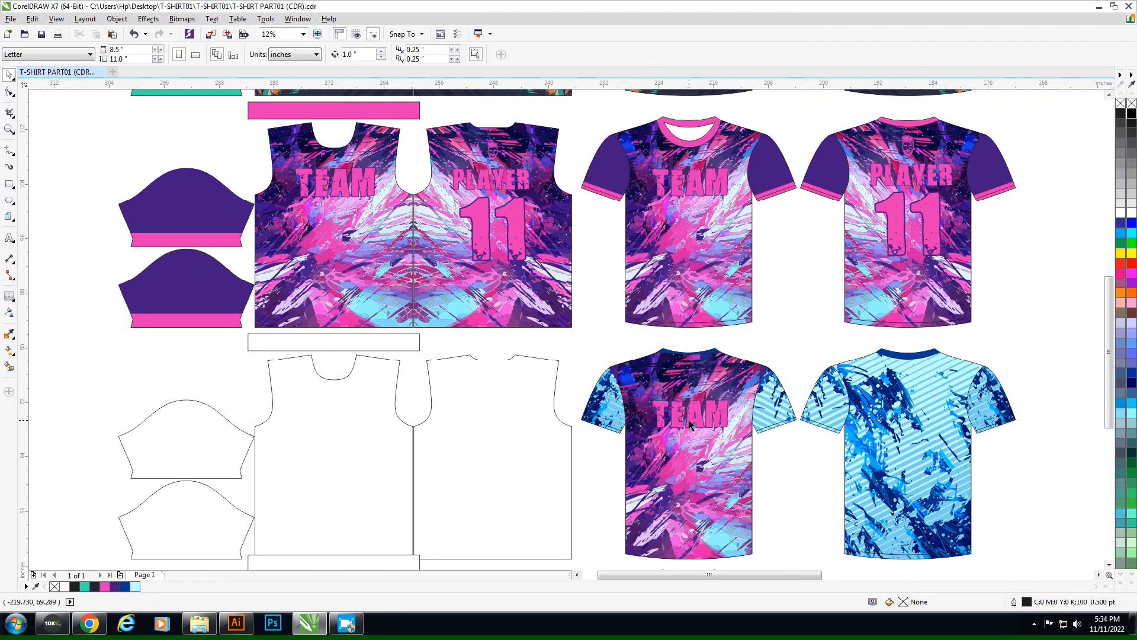
{"action": "left_click", "coordinate": [689, 421]}
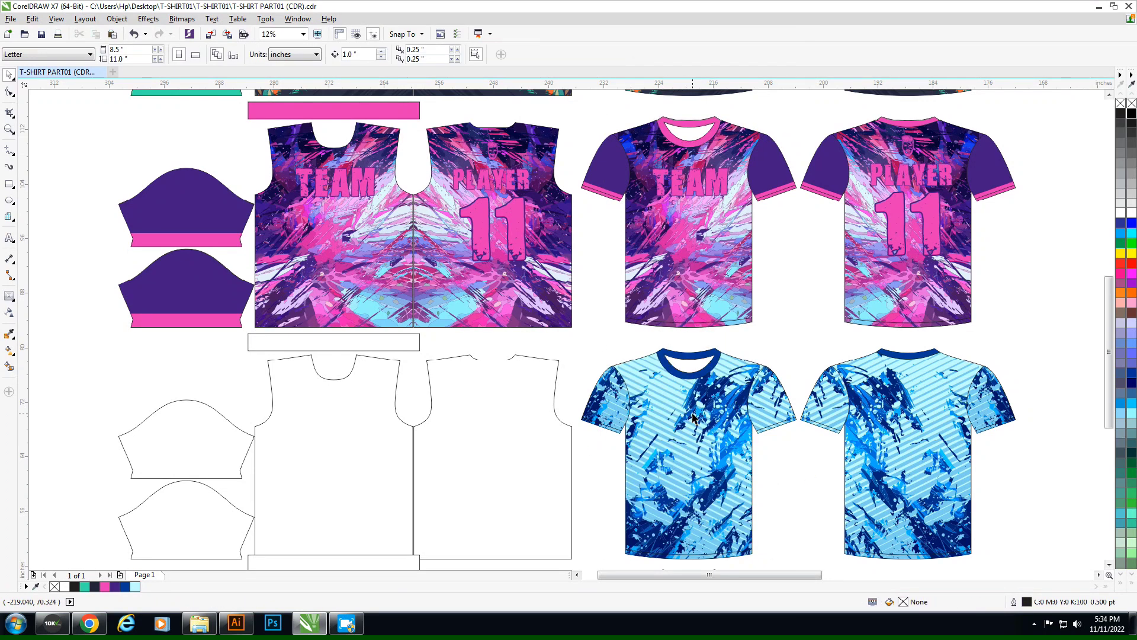
{"action": "left_click", "coordinate": [128, 586]}
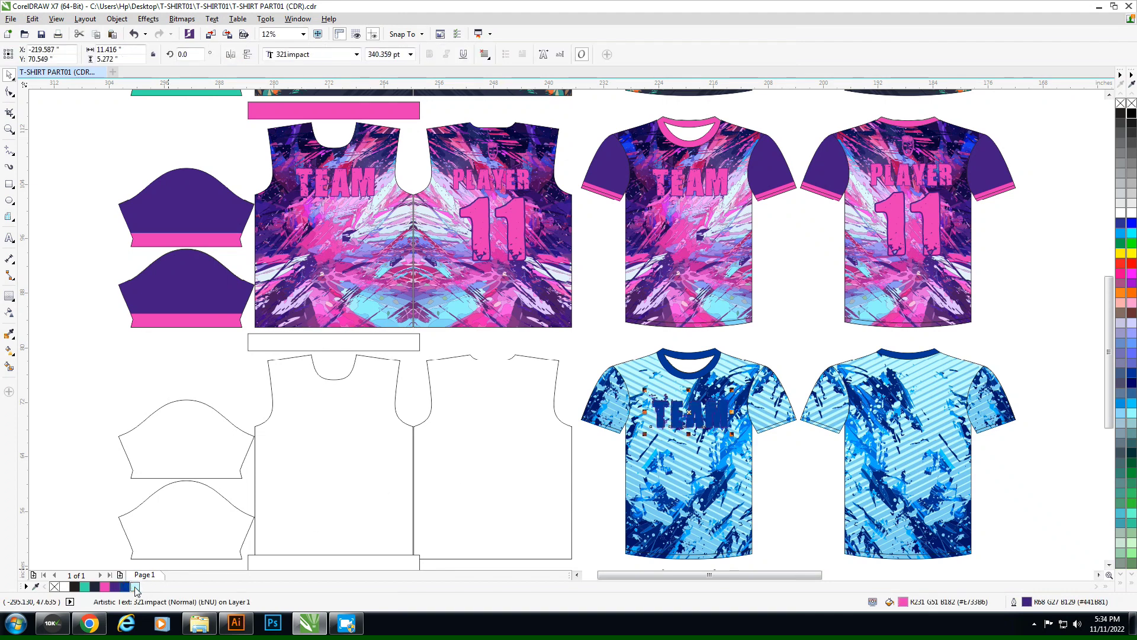
Step: Colour the PLAYER 11 lettering on the blue back jersey dark blue
{"action": "left_click", "coordinate": [794, 473]}
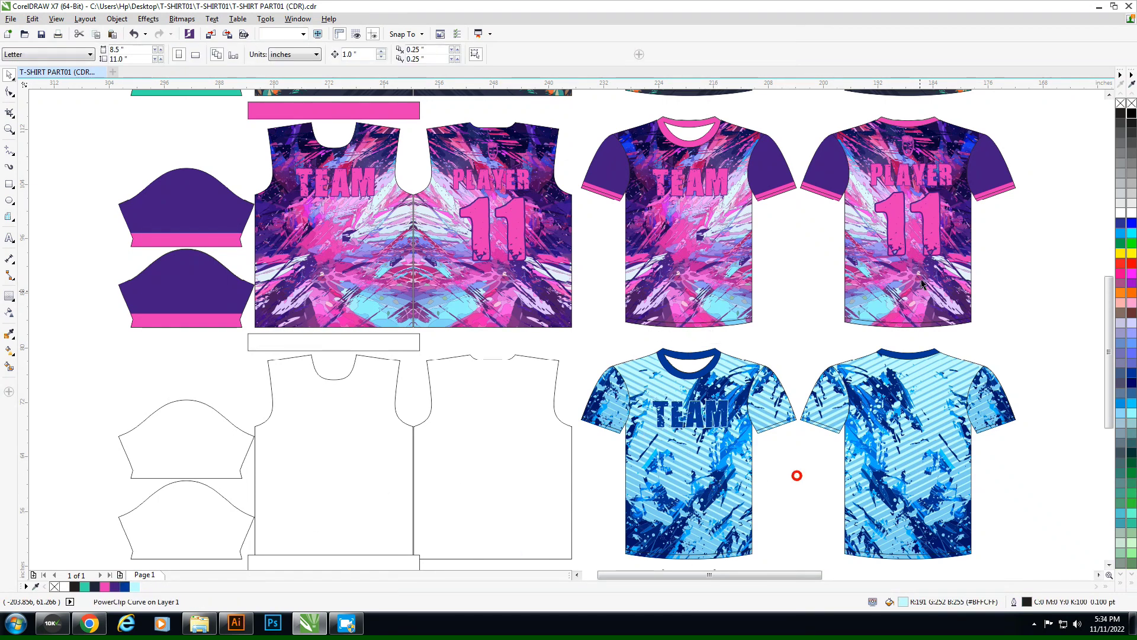
{"action": "left_click", "coordinate": [929, 430]}
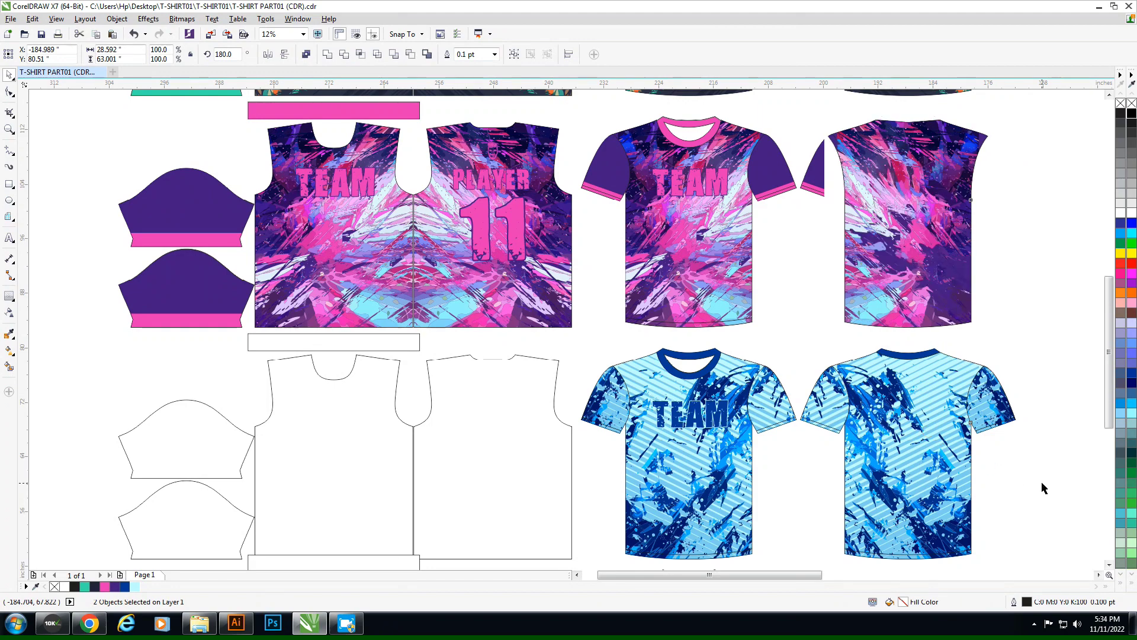
{"action": "left_click", "coordinate": [909, 379], "text": "ctrl"}
{"action": "left_click", "coordinate": [925, 408], "text": "ctrl+shift"}
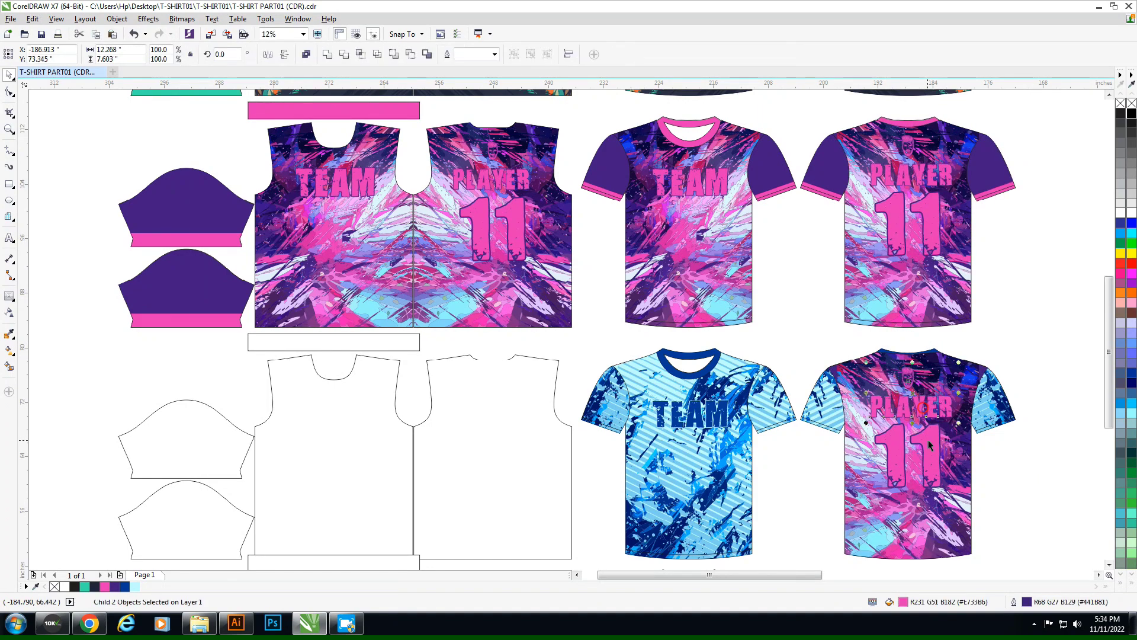
{"action": "key", "text": "Escape"}
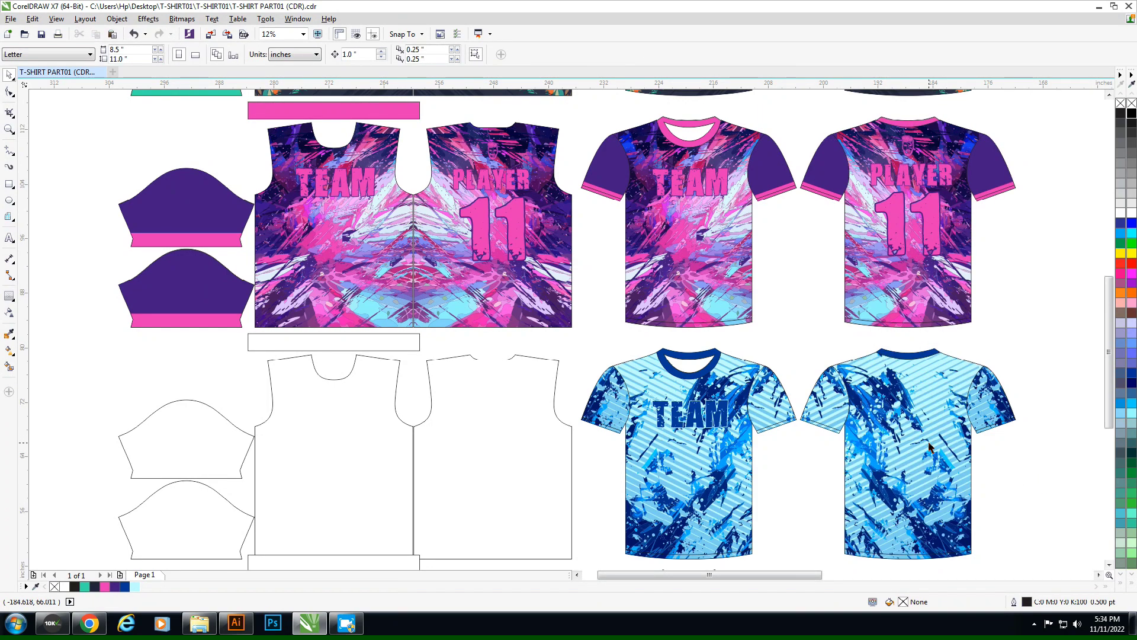
{"action": "left_click", "coordinate": [930, 447]}
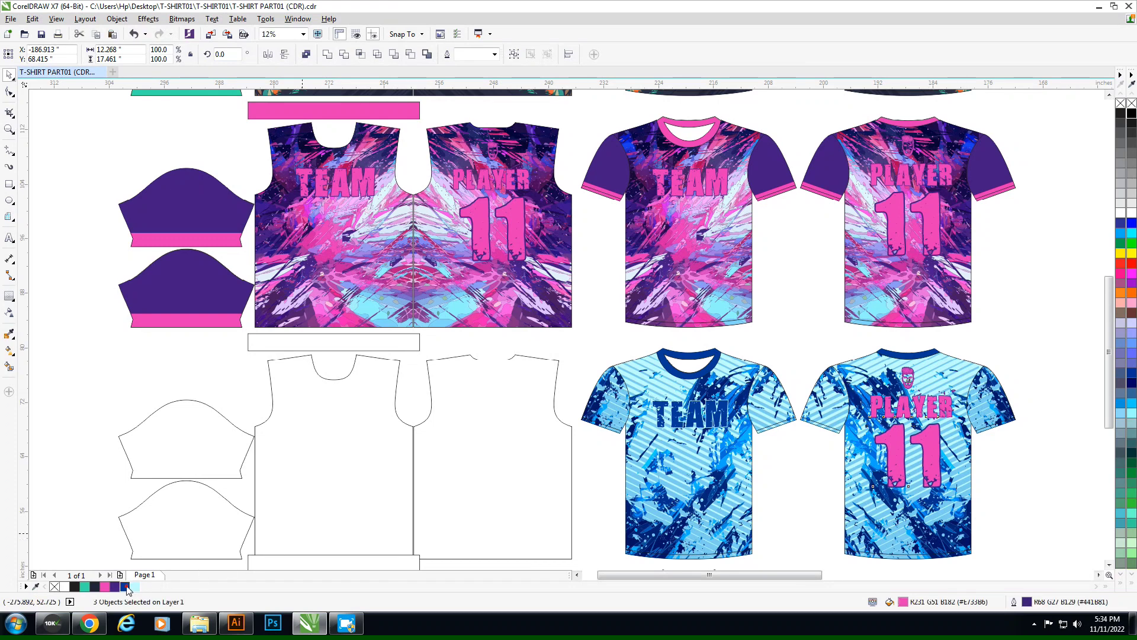
{"action": "left_click", "coordinate": [125, 586]}
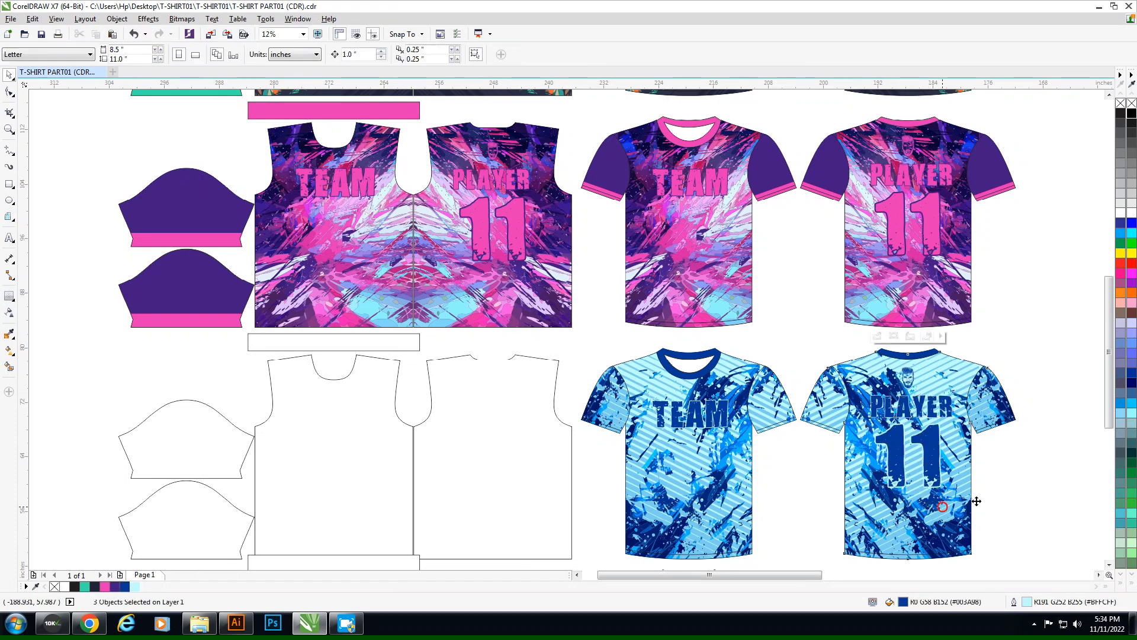
{"action": "left_click", "coordinate": [1016, 479]}
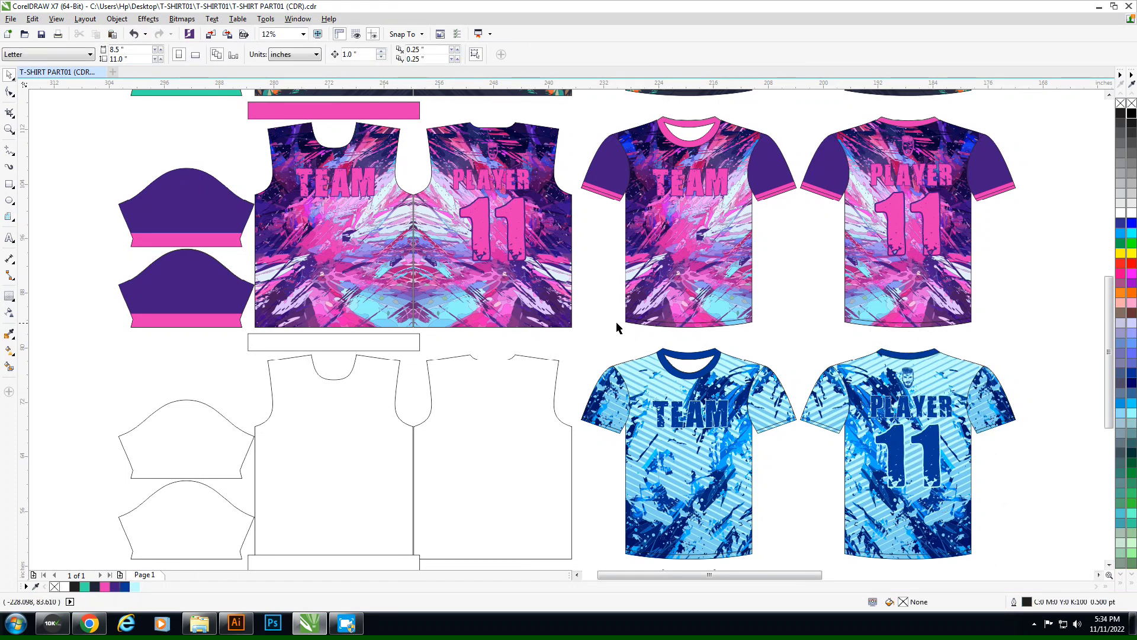
Step: Duplicate the purple cuffed sleeve, then remove the unwanted copy from the blue jersey
{"action": "key", "text": "Tab"}
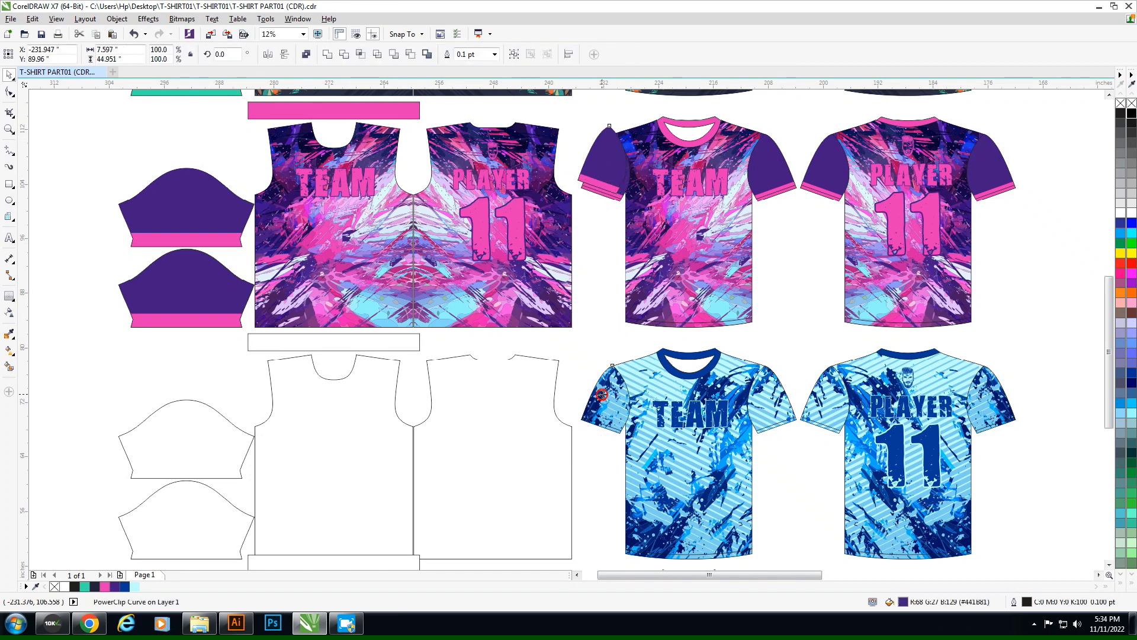
{"action": "key", "text": "ctrl+d"}
{"action": "key", "text": "Escape"}
{"action": "left_click", "coordinate": [612, 401]}
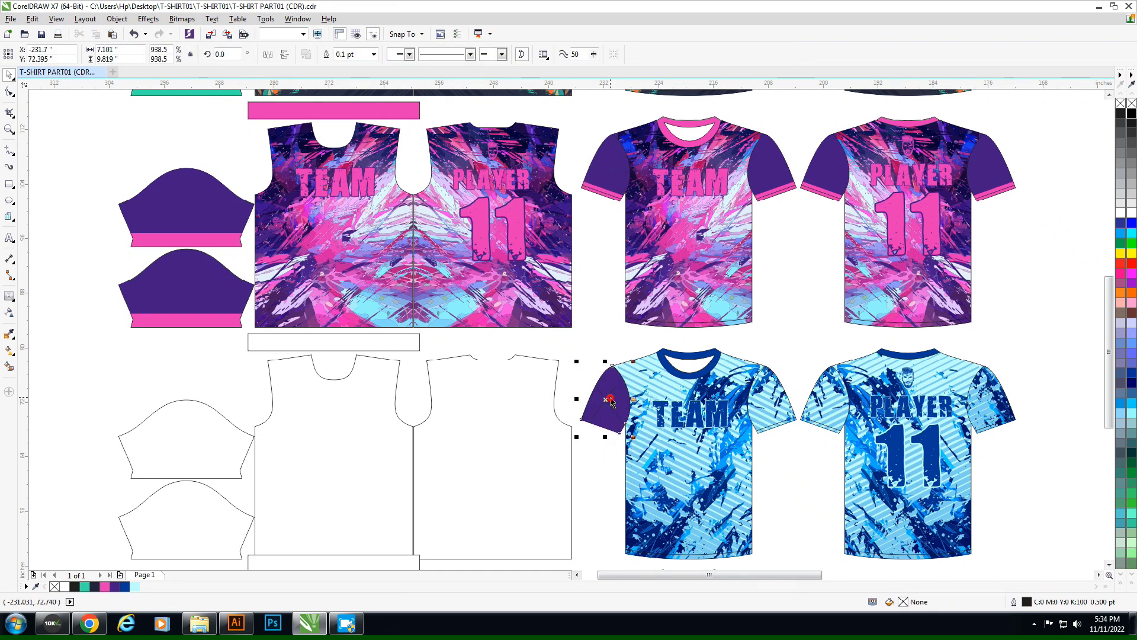
{"action": "key", "text": "Delete"}
{"action": "key", "text": "Tab"}
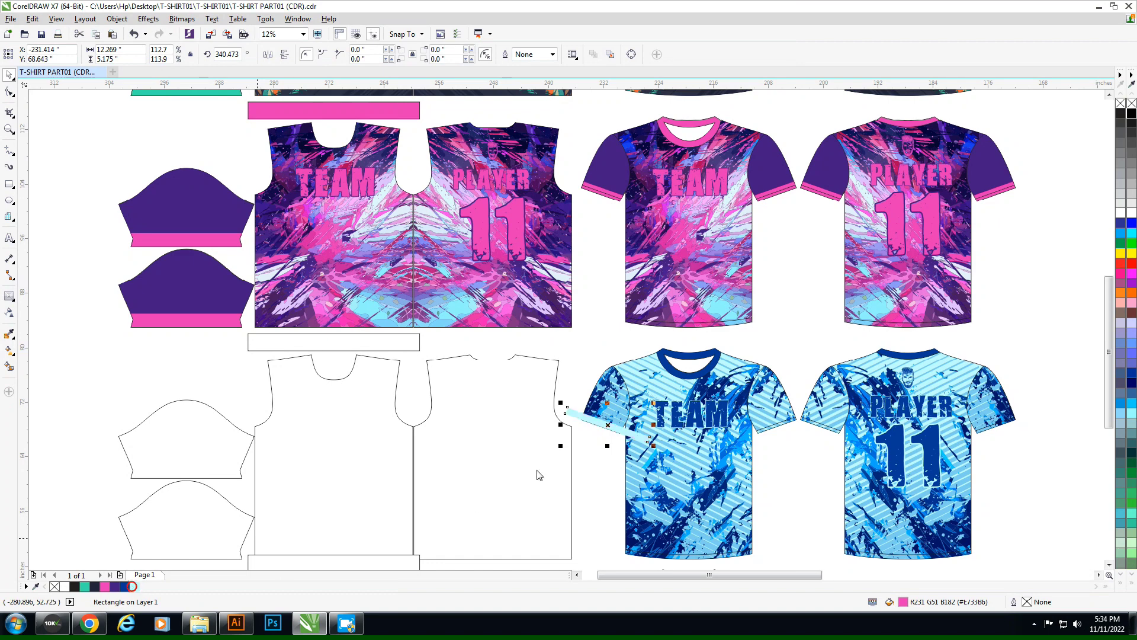
Step: Copy the blue front jersey's cuffed left sleeve over its right sleeve
{"action": "left_click", "coordinate": [601, 419], "text": "ctrl"}
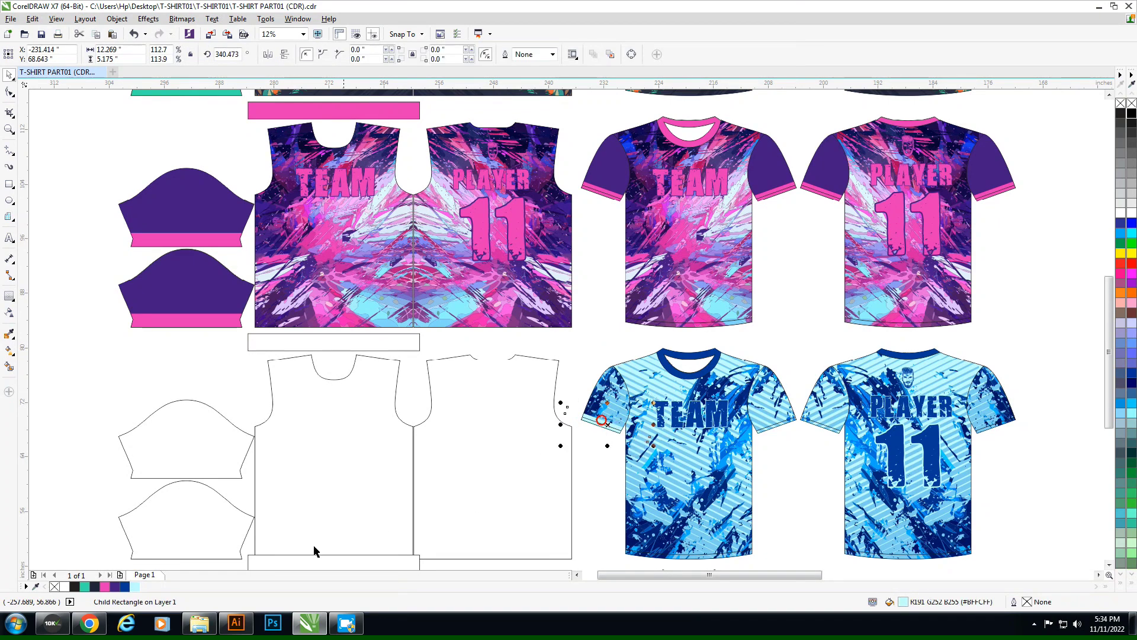
{"action": "left_click", "coordinate": [633, 402]}
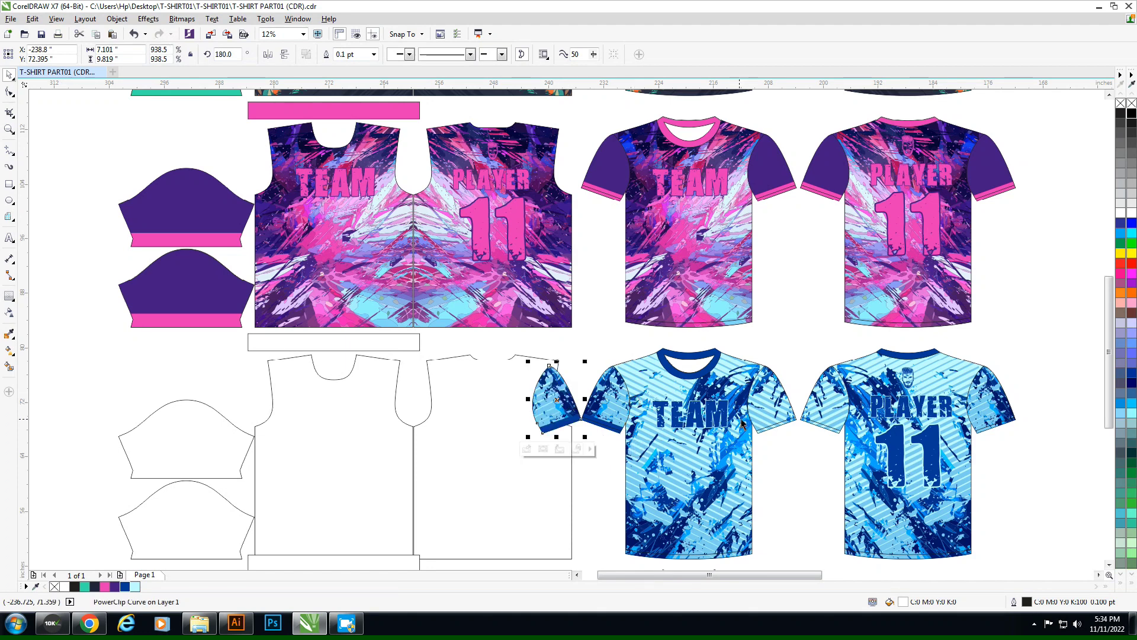
{"action": "left_click_drag", "start_coordinate": [634, 402], "coordinate": [783, 433]}
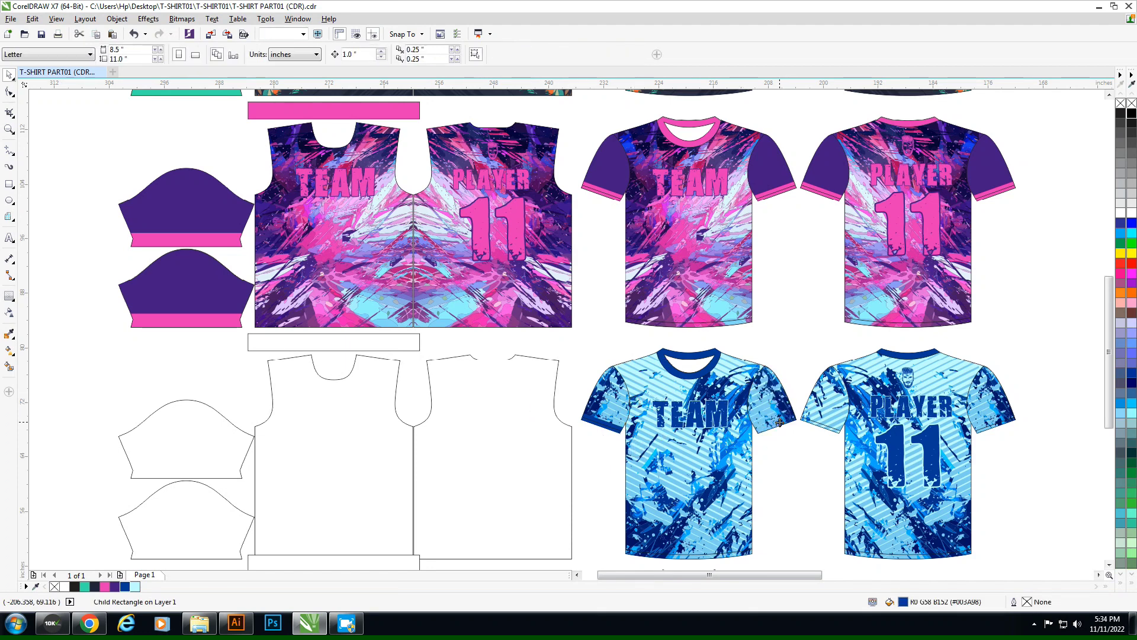
{"action": "key", "text": "ctrl+z"}
{"action": "left_click_drag", "start_coordinate": [778, 413], "coordinate": [746, 401]}
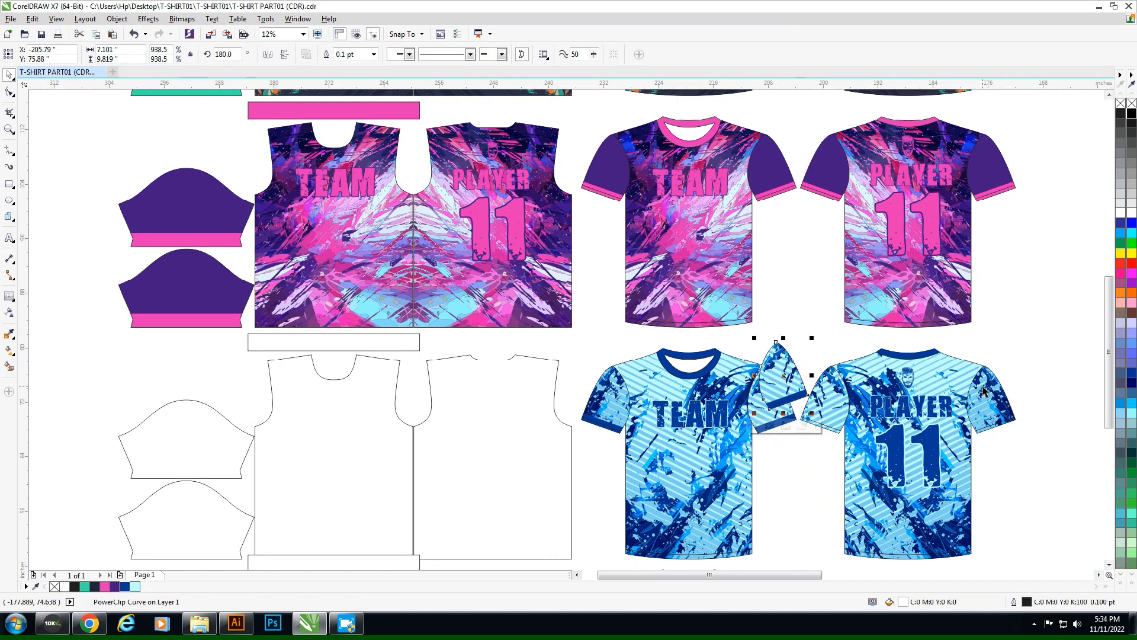
{"action": "key", "text": "Escape"}
Step: Remove the extra band and clip a navy cuff inside the back jersey's left sleeve
{"action": "left_click", "coordinate": [995, 432]}
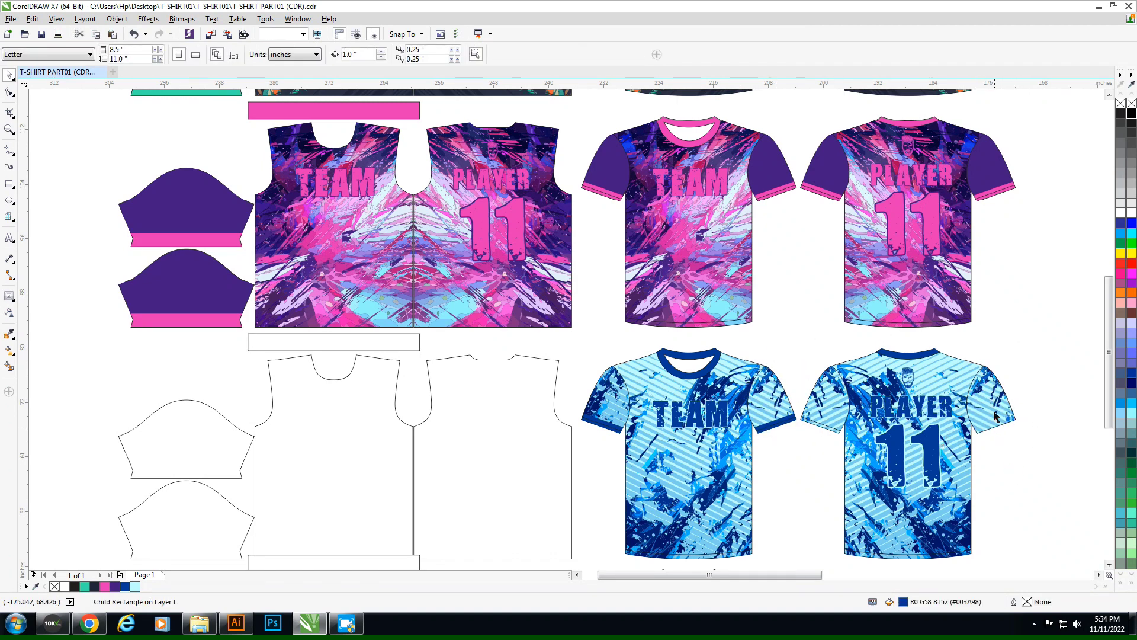
{"action": "key", "text": "Delete"}
{"action": "left_click", "coordinate": [995, 409]}
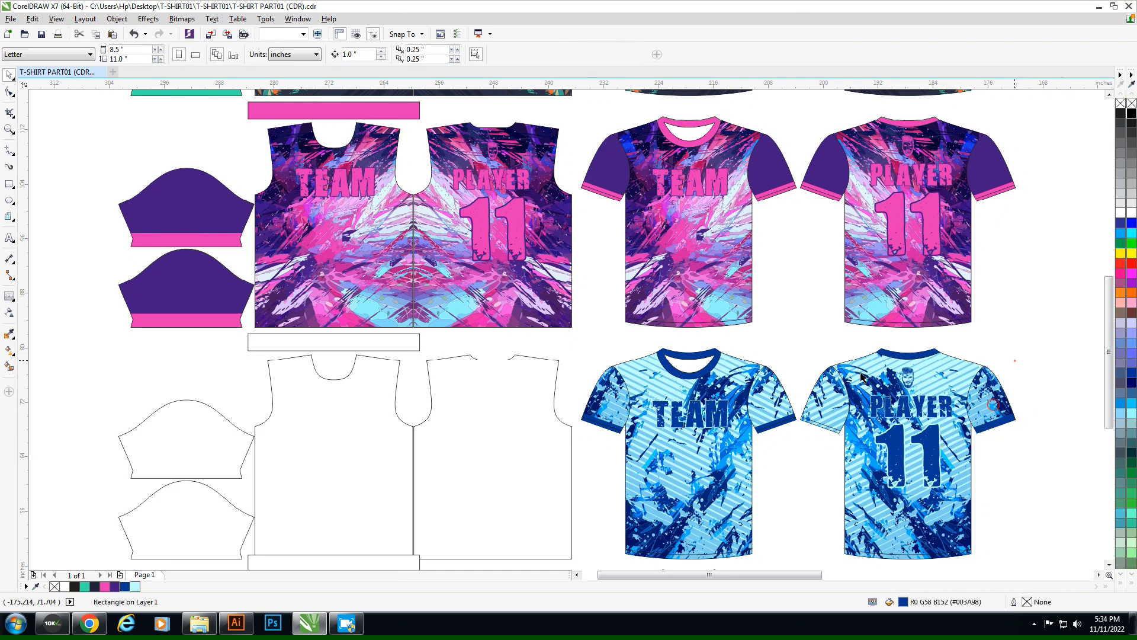
{"action": "left_click", "coordinate": [610, 391]}
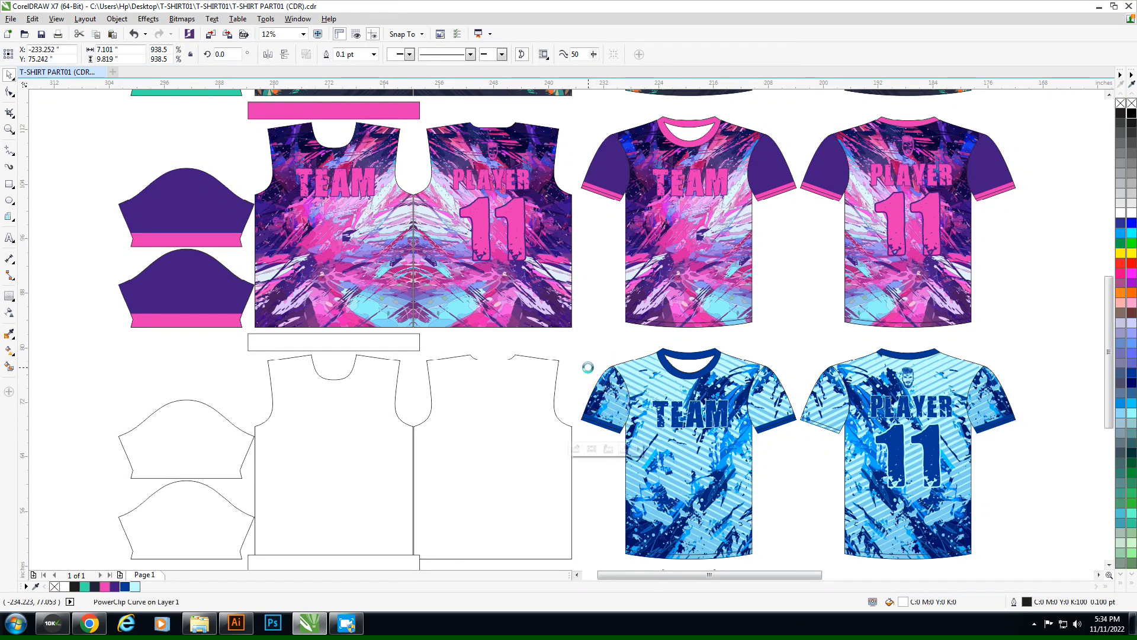
{"action": "left_click_drag", "start_coordinate": [600, 387], "coordinate": [807, 340]}
{"action": "left_click", "coordinate": [807, 341]}
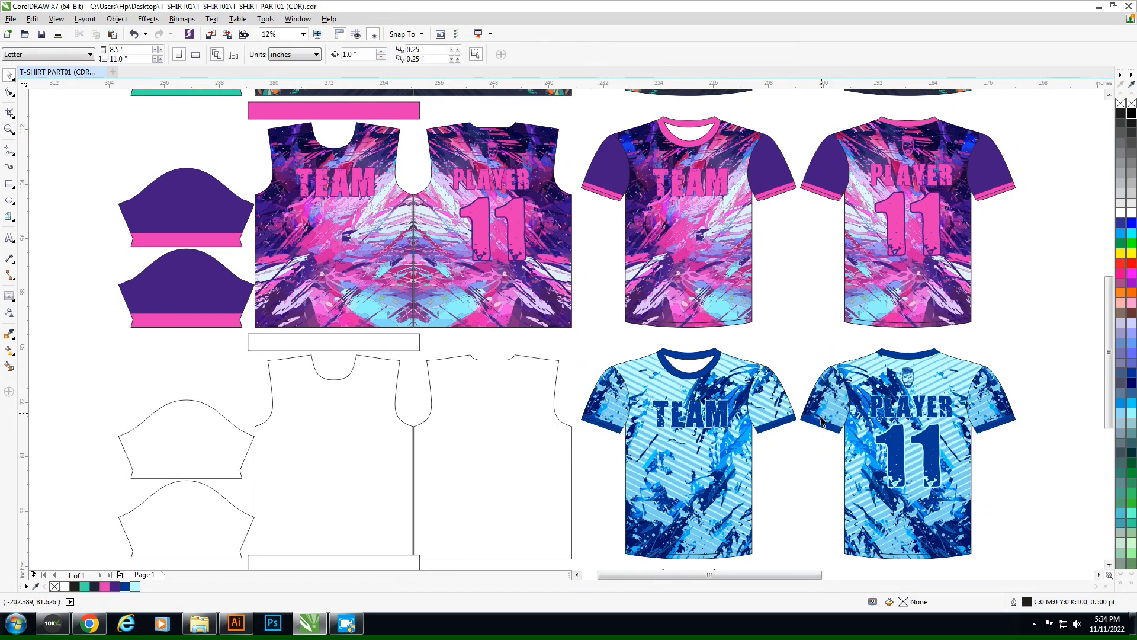
{"action": "left_click", "coordinate": [831, 387]}
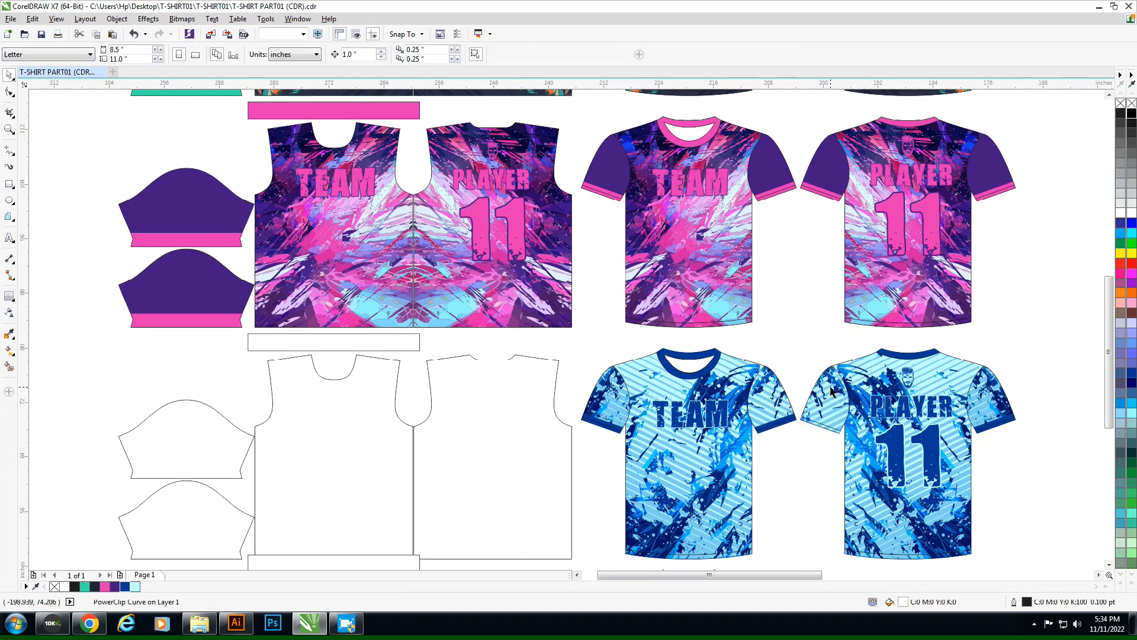
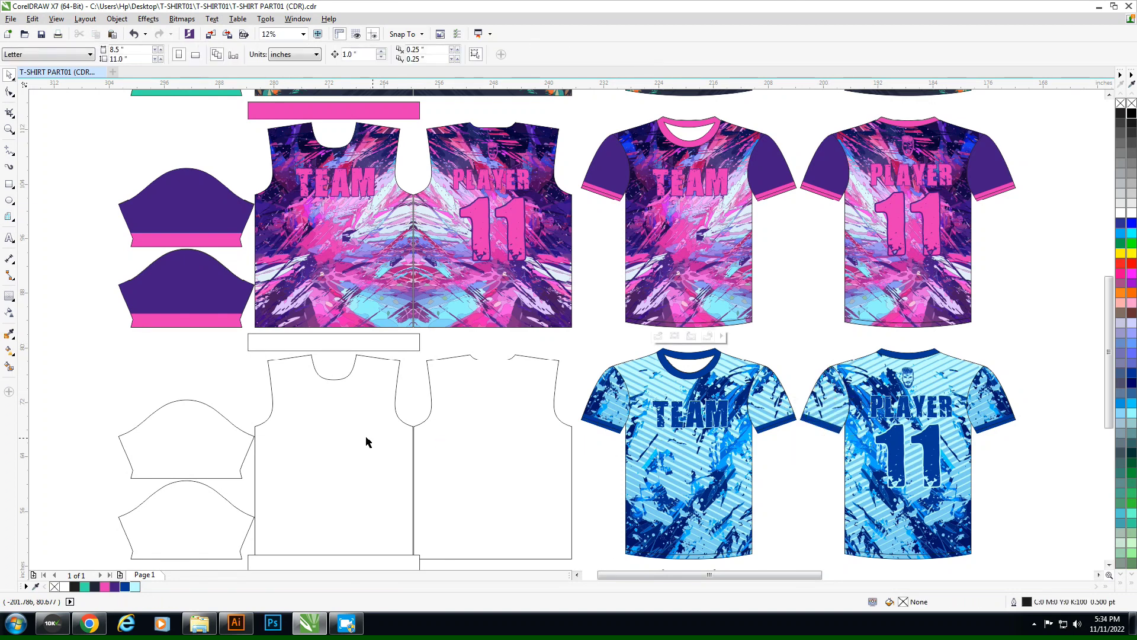
Step: Paste the blue splash pattern and PowerClip it inside the front panel outline
{"action": "key", "text": "ctrl+v"}
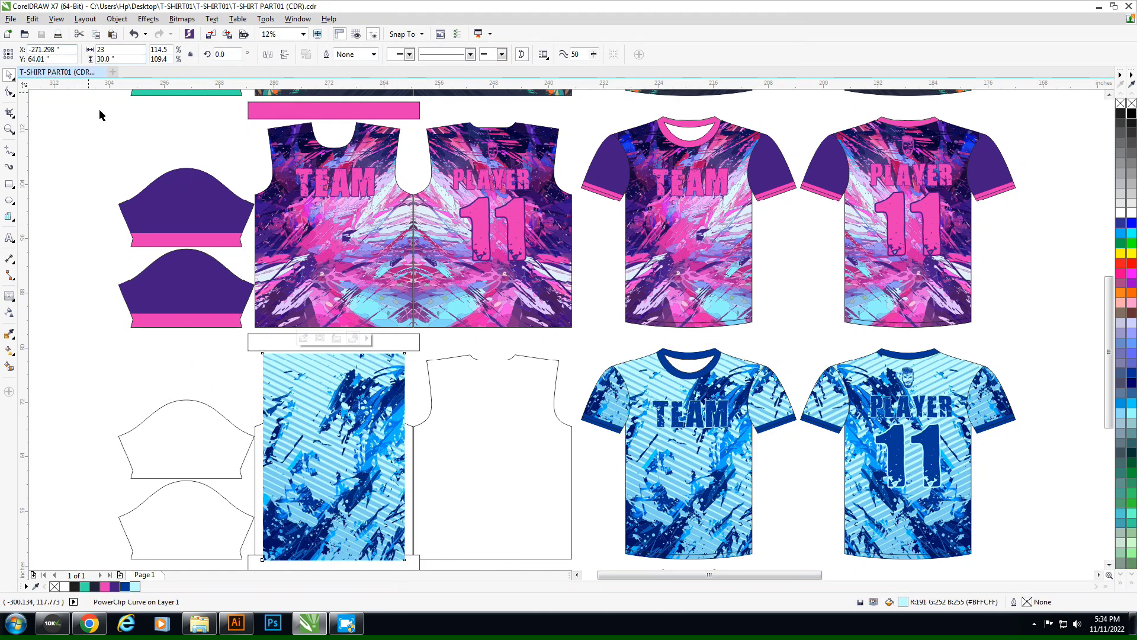
{"action": "left_click", "coordinate": [276, 396]}
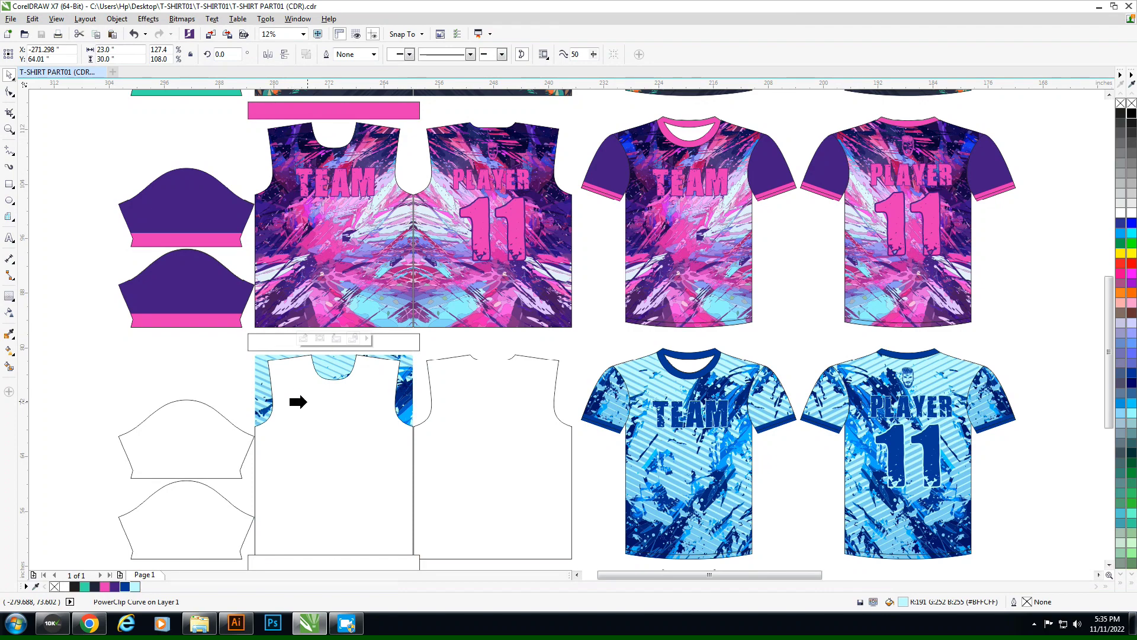
{"action": "left_click", "coordinate": [298, 402]}
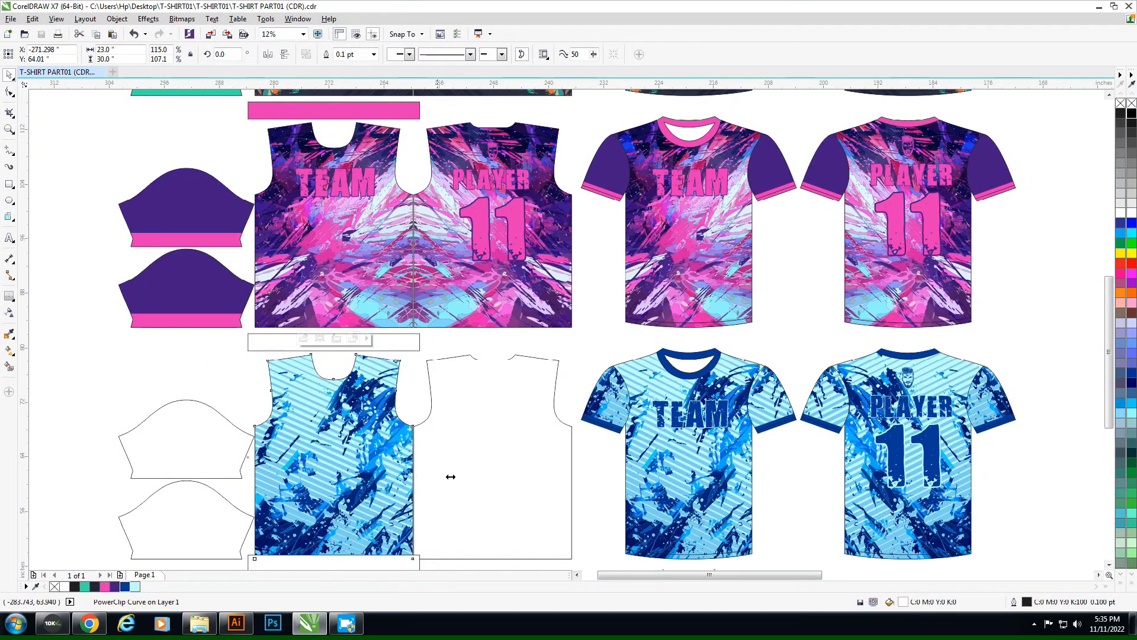
Step: Fit a mirrored copy of the blue pattern into the back panel
{"action": "left_click_drag", "start_coordinate": [450, 477], "coordinate": [572, 468]}
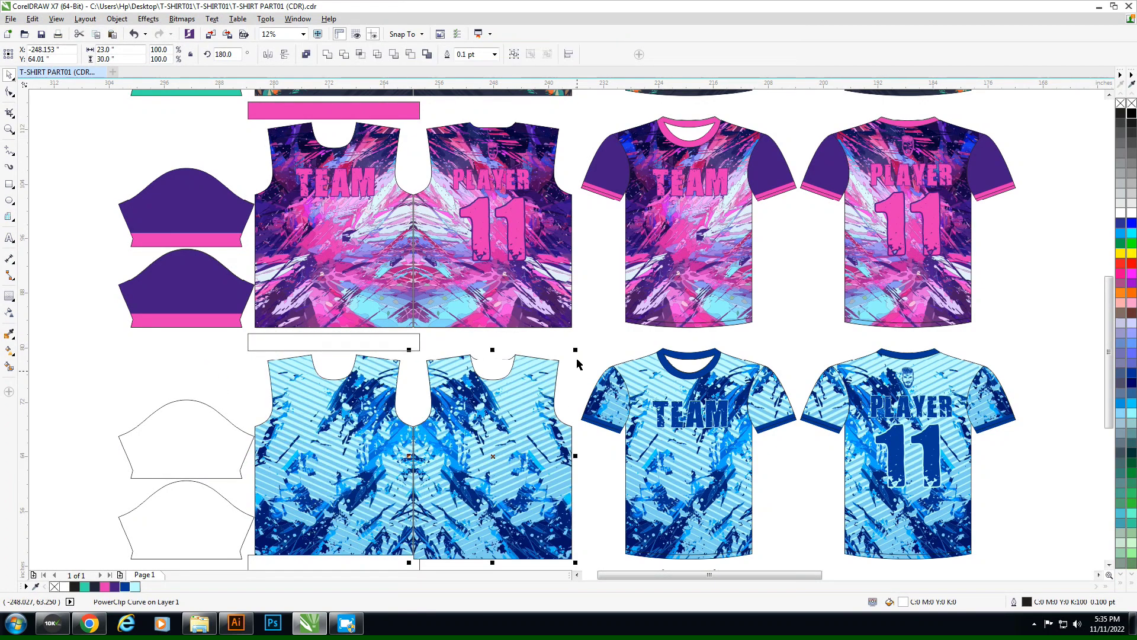
{"action": "key", "text": "Delete"}
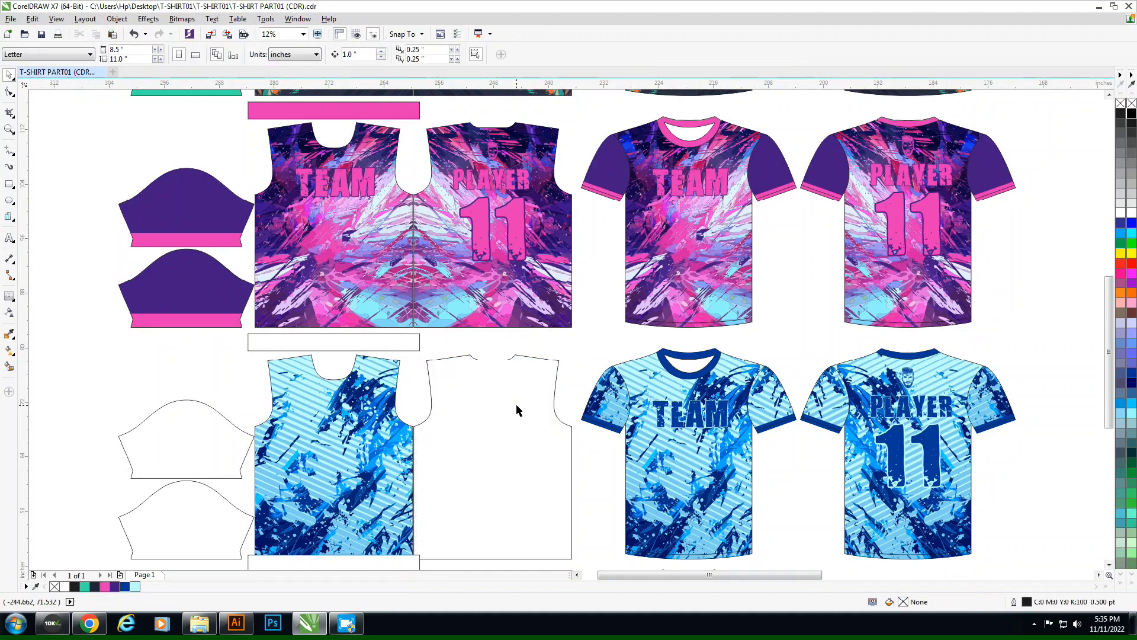
{"action": "key", "text": "ctrl+z"}
{"action": "left_click", "coordinate": [517, 405]}
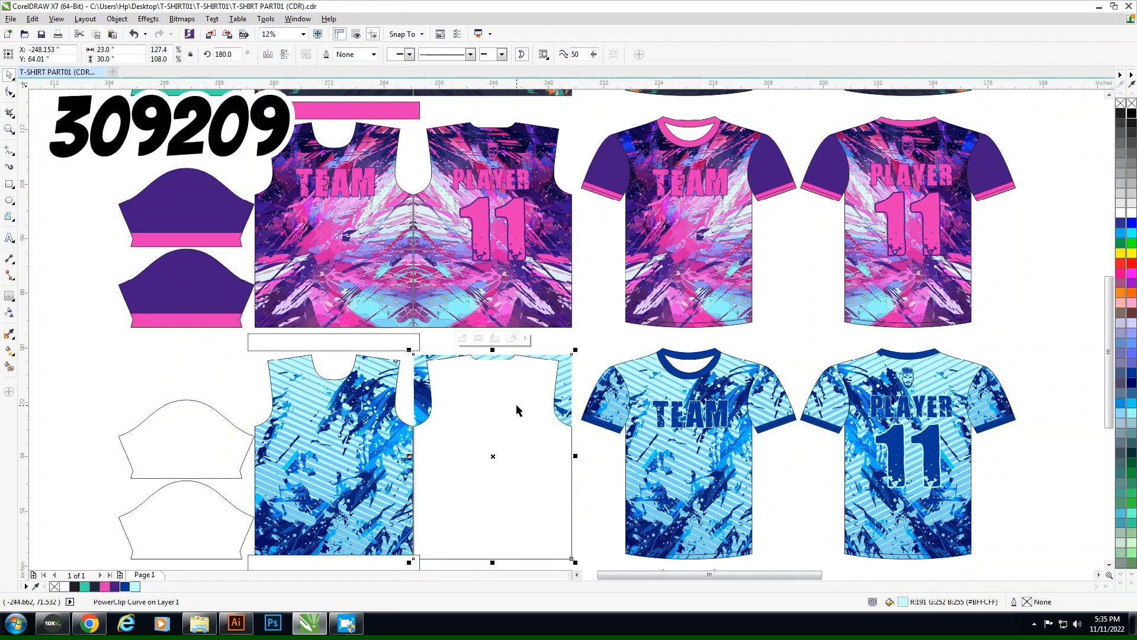
{"action": "left_click", "coordinate": [573, 379]}
{"action": "left_click", "coordinate": [394, 338]}
Step: Fill the top strip and both sleeve outlines dark blue
{"action": "left_click", "coordinate": [124, 586]}
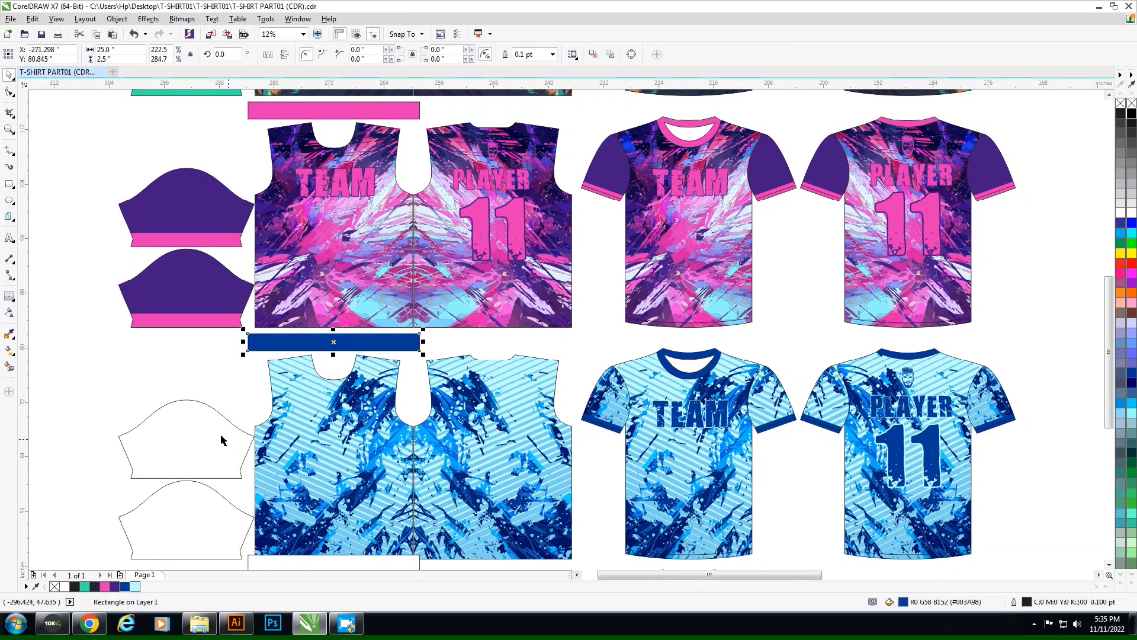
{"action": "right_click", "coordinate": [221, 440]}
{"action": "left_click", "coordinate": [269, 508]}
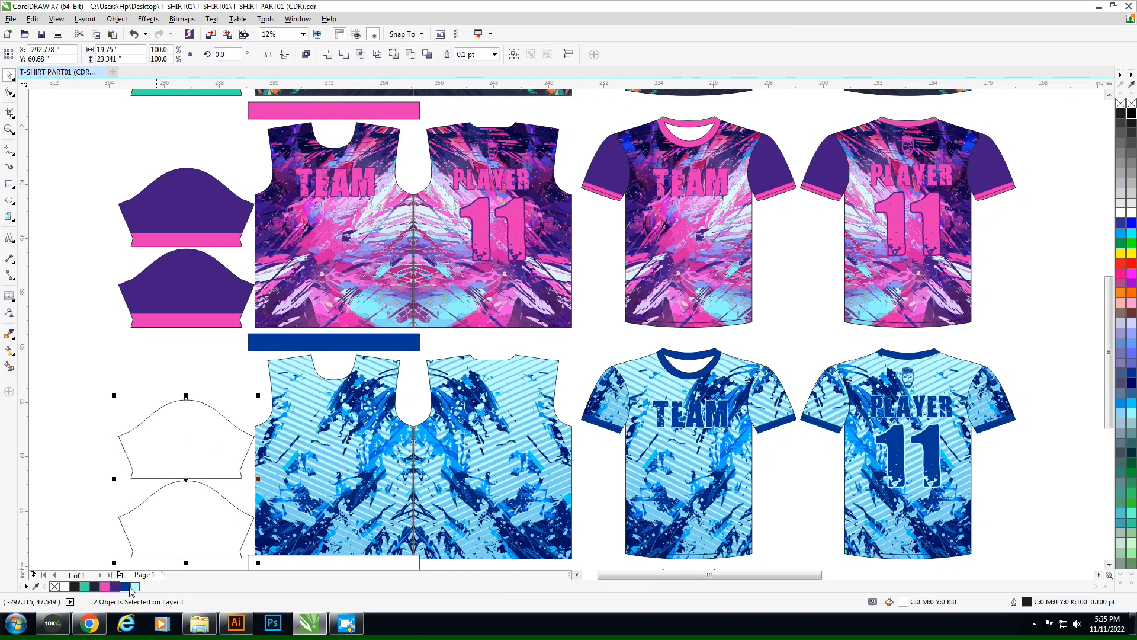
{"action": "left_click", "coordinate": [128, 587]}
Step: PowerClip copies of the blue splash pattern into the upper and lower sleeves
{"action": "left_click", "coordinate": [284, 432]}
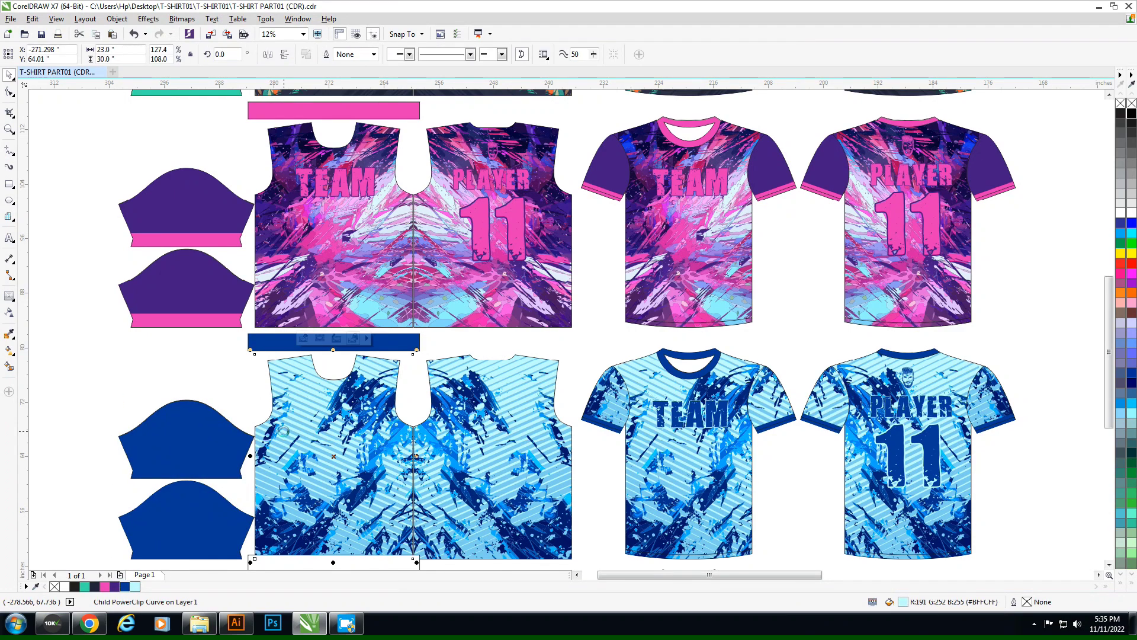
{"action": "left_click_drag", "start_coordinate": [285, 432], "coordinate": [137, 415]}
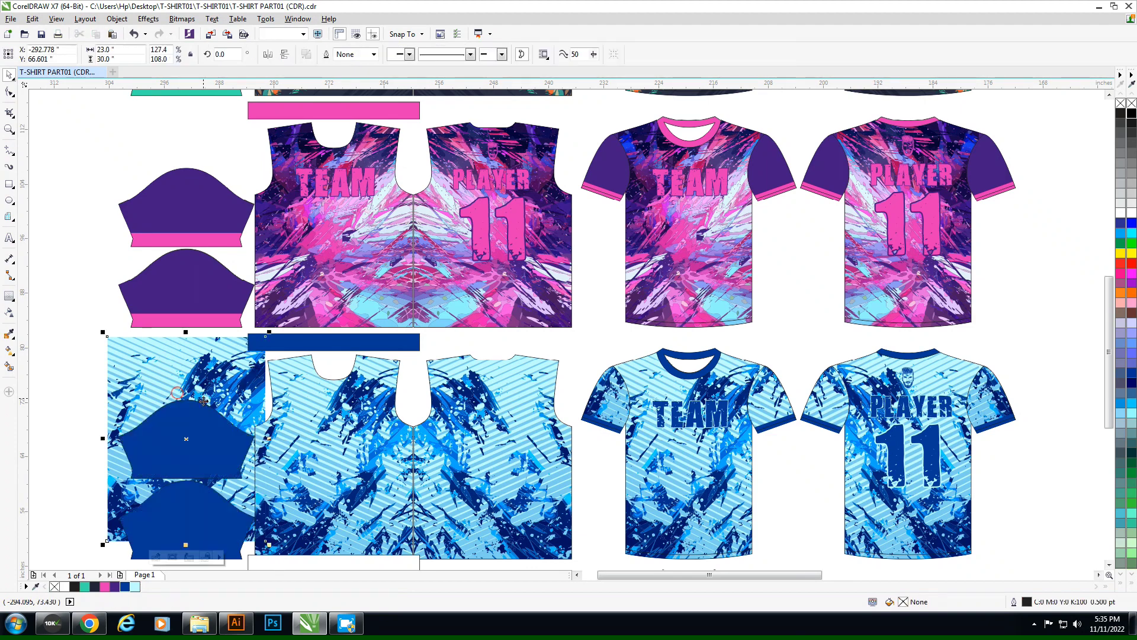
{"action": "left_click_drag", "start_coordinate": [203, 401], "coordinate": [202, 435]}
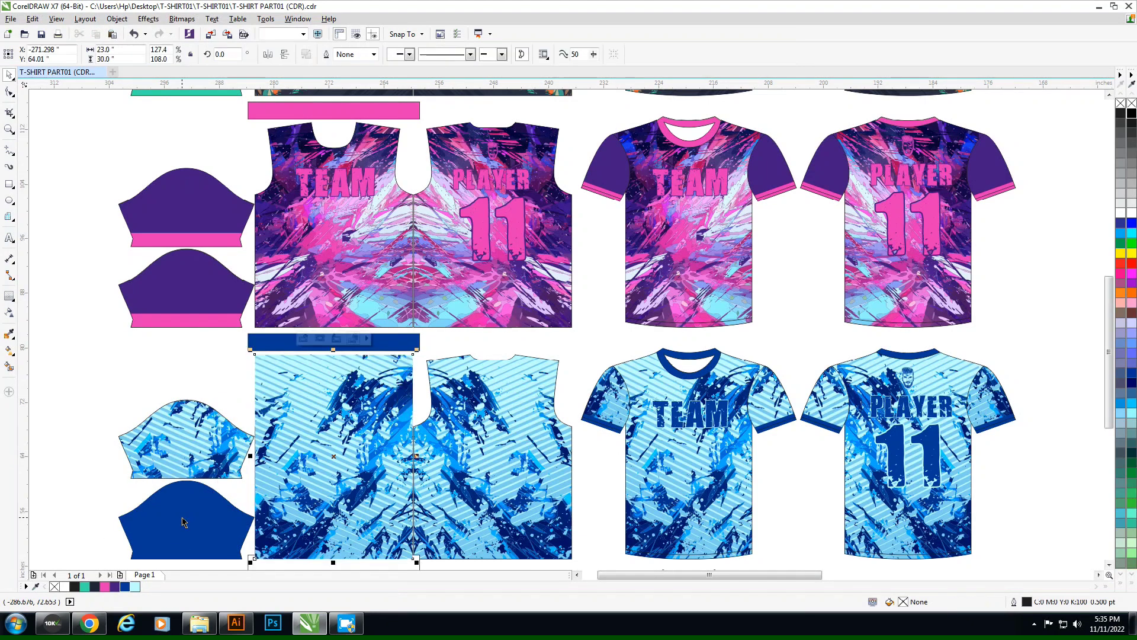
{"action": "left_click_drag", "start_coordinate": [306, 500], "coordinate": [159, 500]}
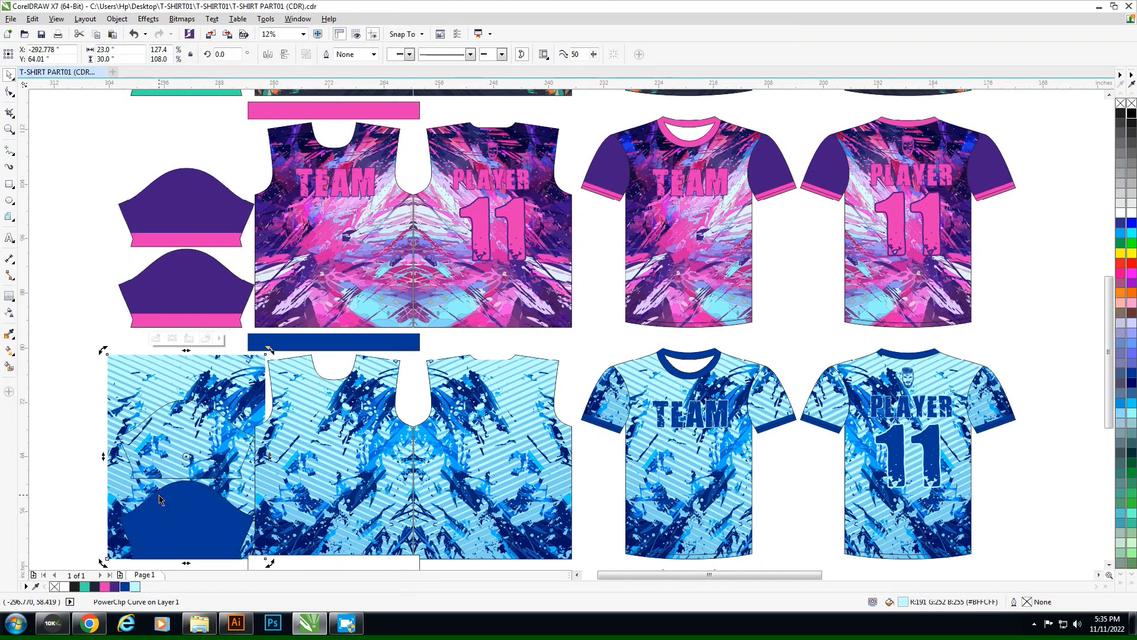
{"action": "left_click", "coordinate": [107, 504]}
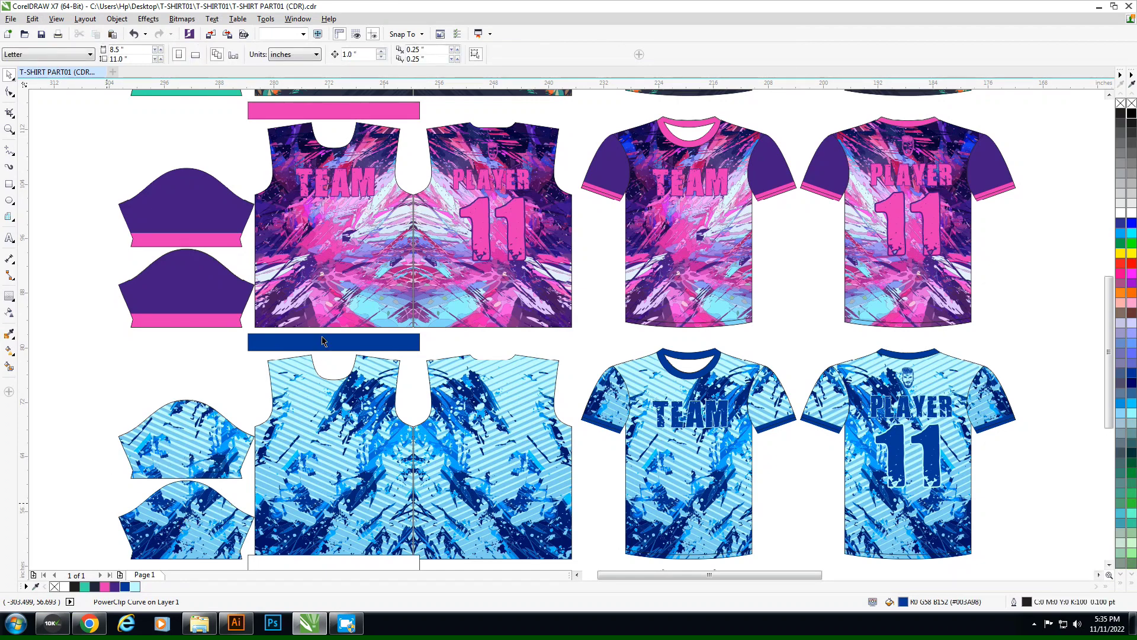
Step: Copy the dark blue strip and clip it as cuff bands at both sleeve bottoms
{"action": "left_click_drag", "start_coordinate": [314, 346], "coordinate": [195, 376]}
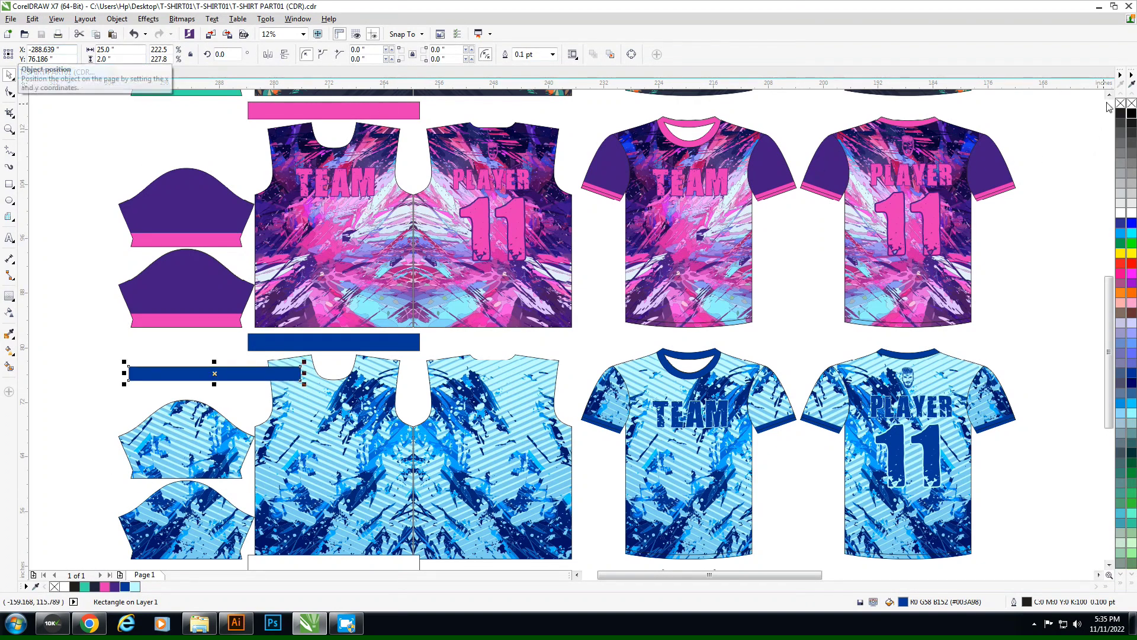
{"action": "left_click_drag", "start_coordinate": [213, 373], "coordinate": [185, 470]}
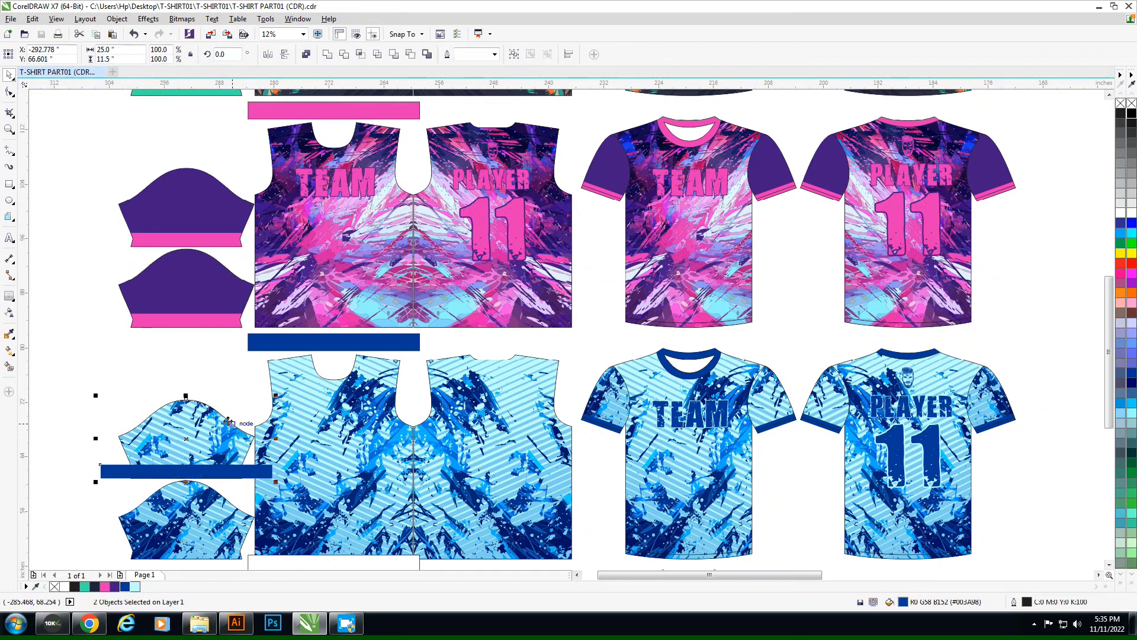
{"action": "left_click", "coordinate": [186, 471], "text": "ctrl"}
{"action": "left_click", "coordinate": [173, 519]}
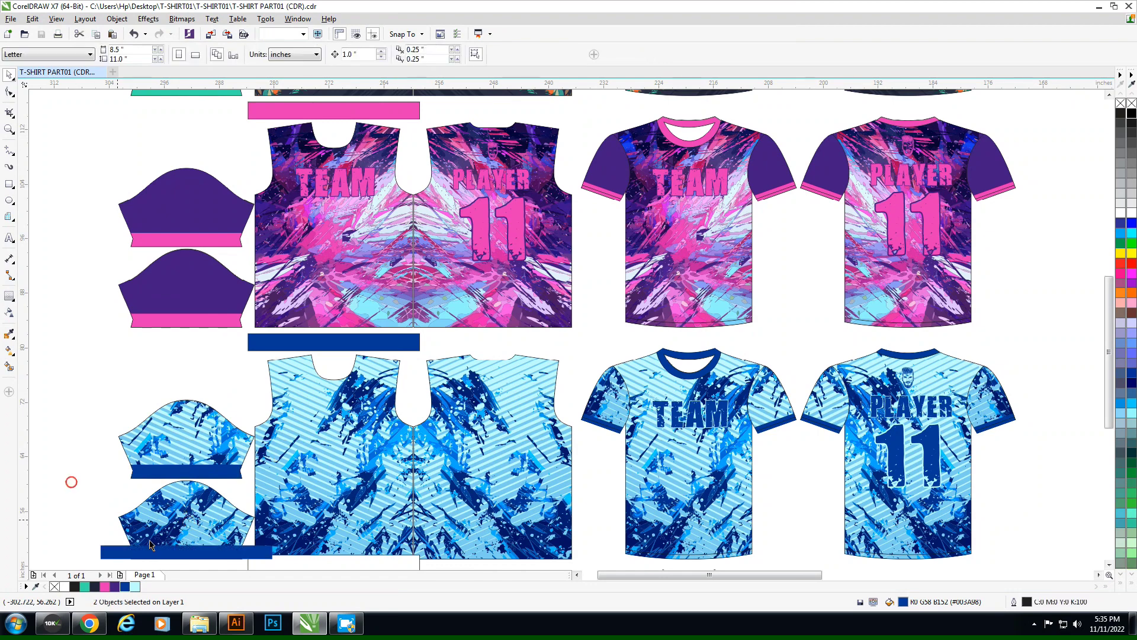
{"action": "left_click", "coordinate": [100, 473]}
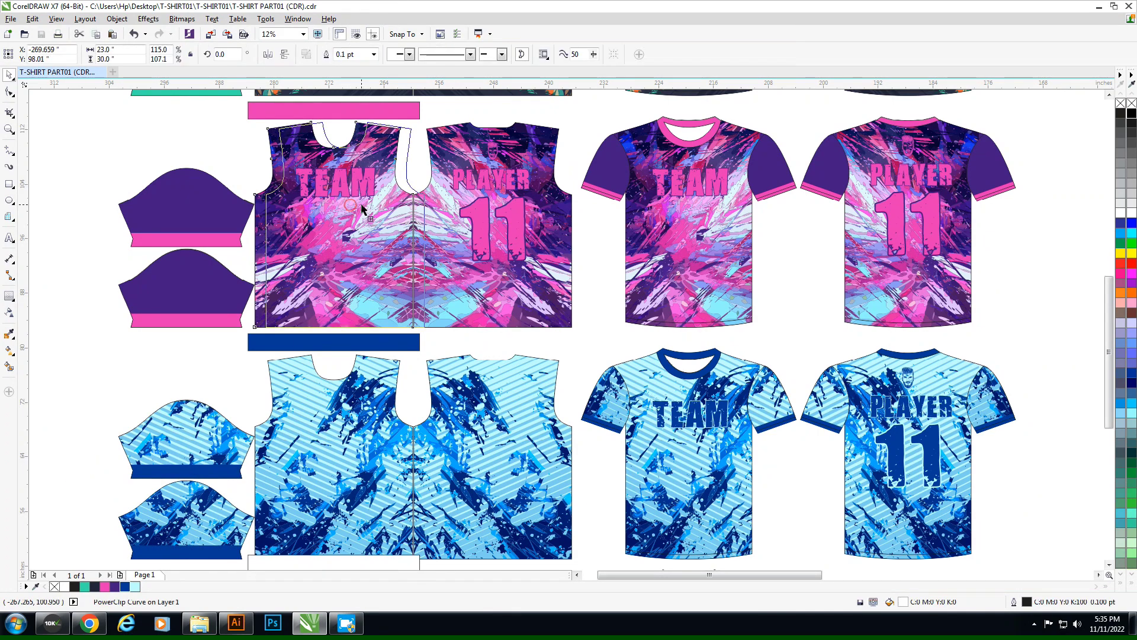
Step: Copy the TEAM text onto the blue front panel and make it dark blue
{"action": "left_click_drag", "start_coordinate": [373, 211], "coordinate": [384, 211]}
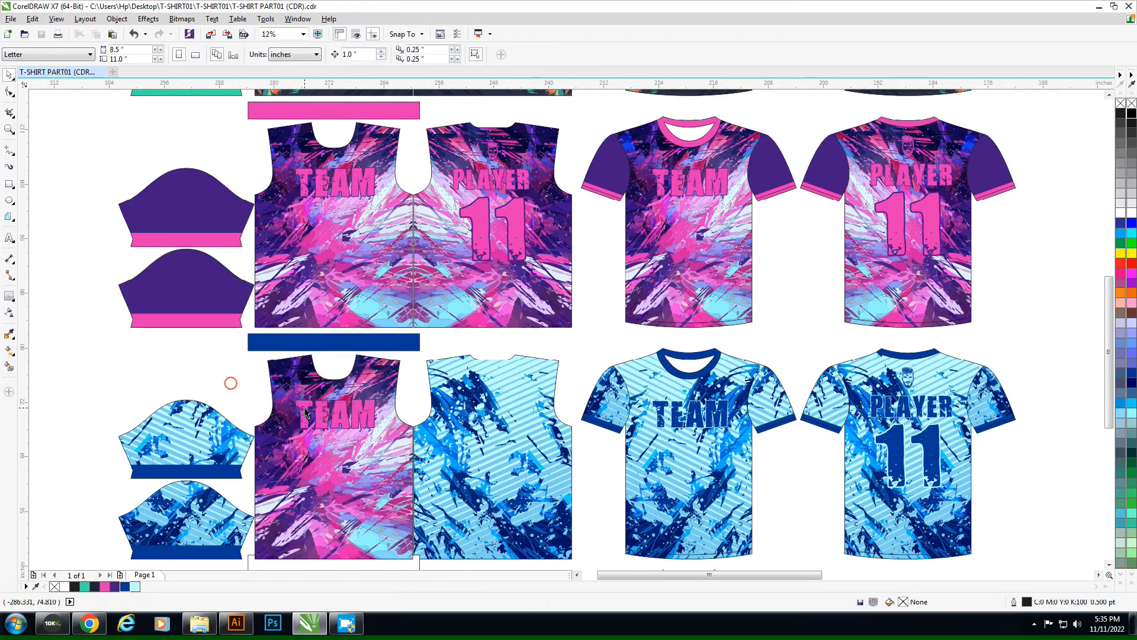
{"action": "key", "text": "ctrl+z"}
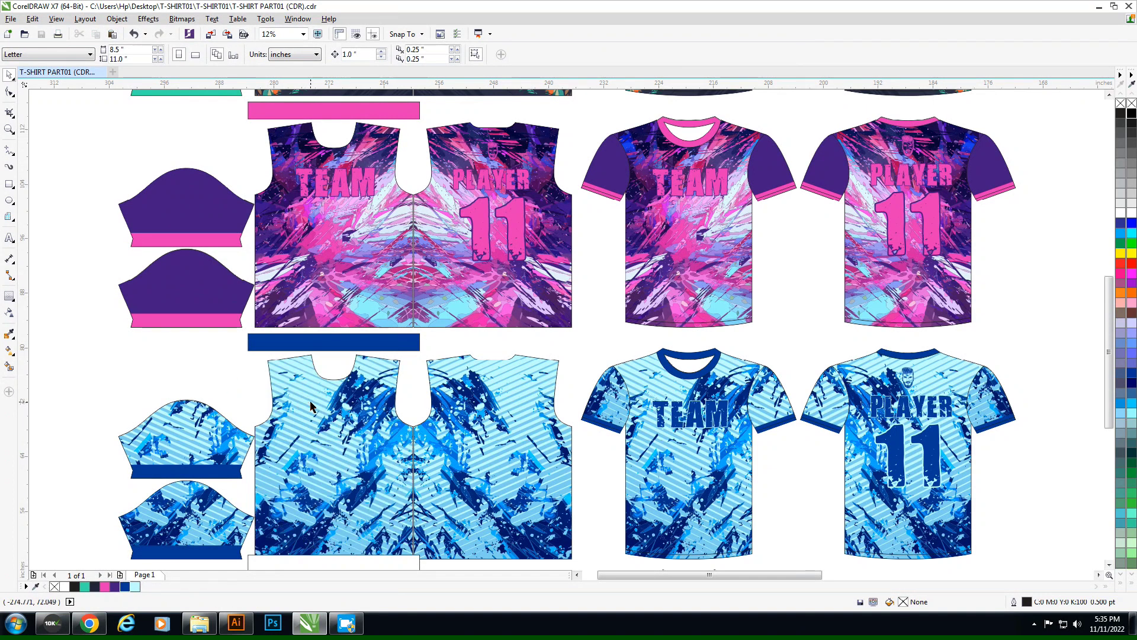
{"action": "key", "text": "ctrl+shift+z"}
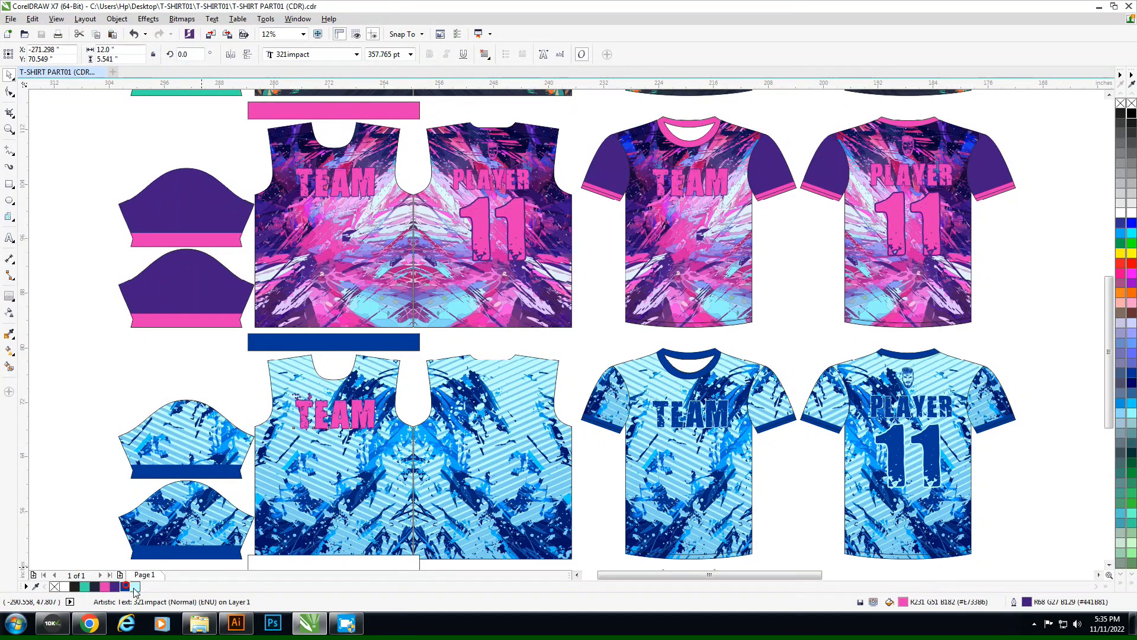
{"action": "left_click", "coordinate": [125, 587]}
{"action": "left_click", "coordinate": [332, 485]}
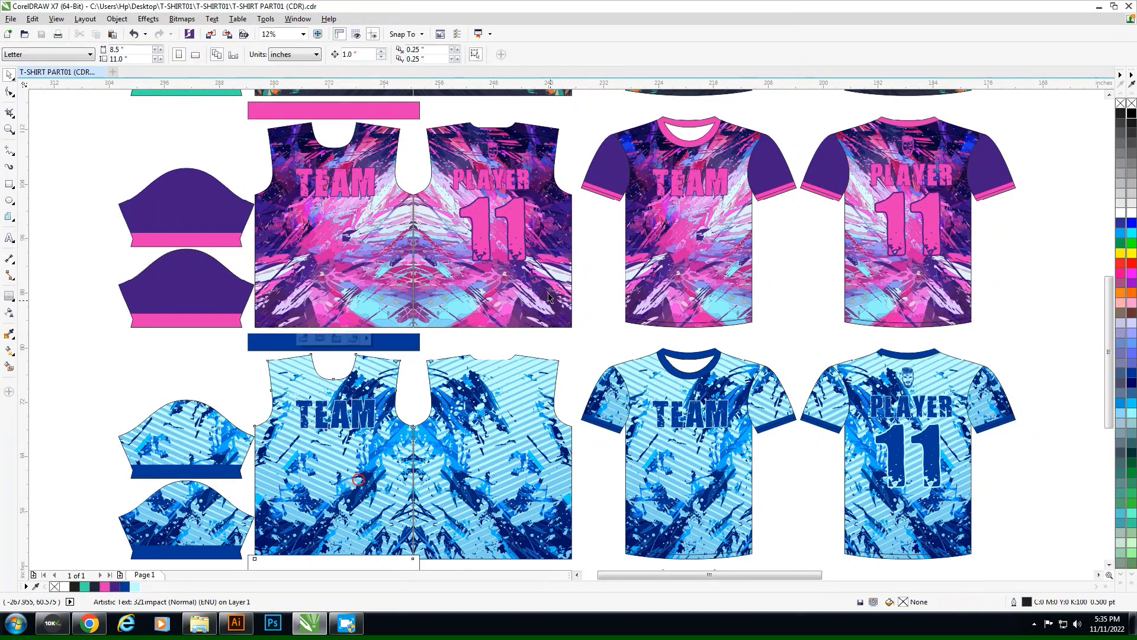
Step: Copy the PLAYER 11 lettering onto the blue back panel in dark blue
{"action": "left_click", "coordinate": [494, 256]}
{"action": "left_click", "coordinate": [522, 364], "text": "shift"}
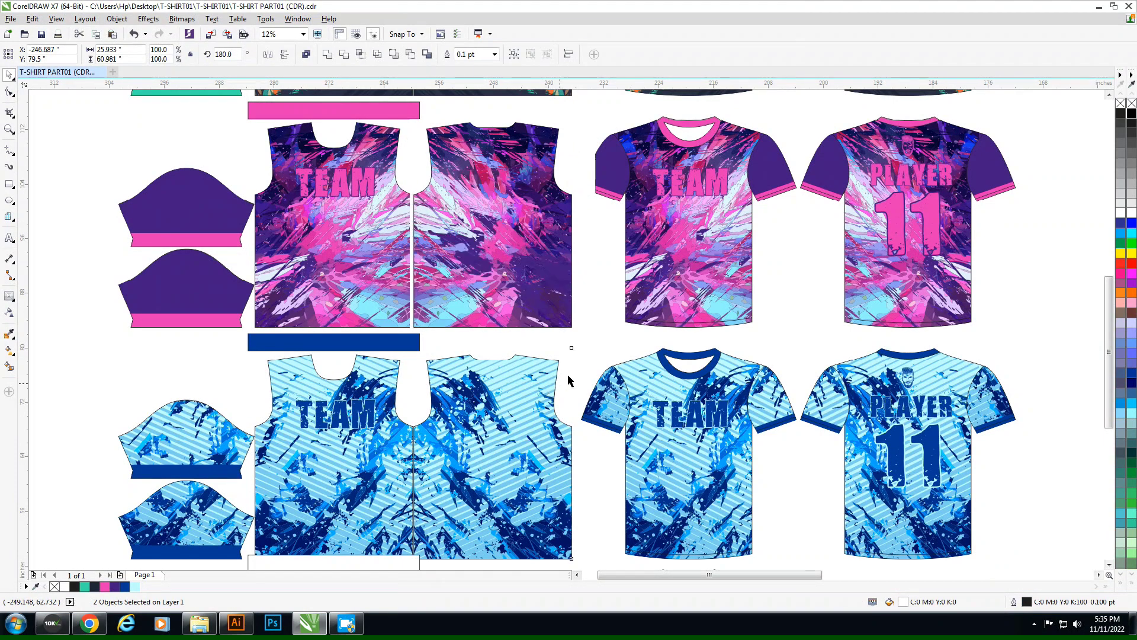
{"action": "left_click", "coordinate": [512, 437], "text": "ctrl"}
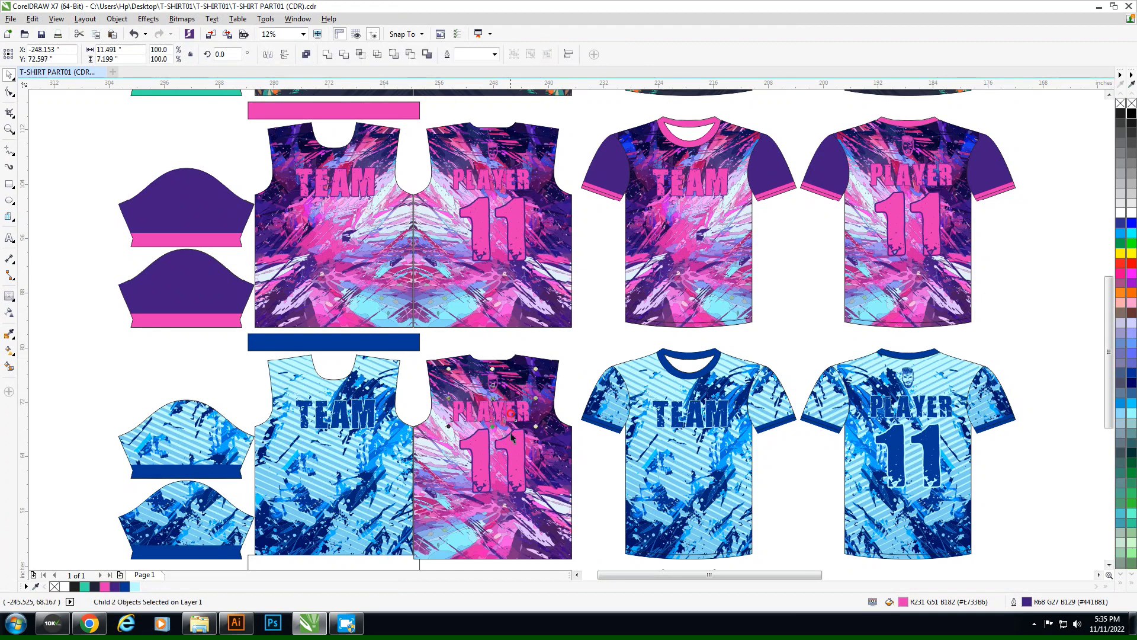
{"action": "key", "text": "Delete"}
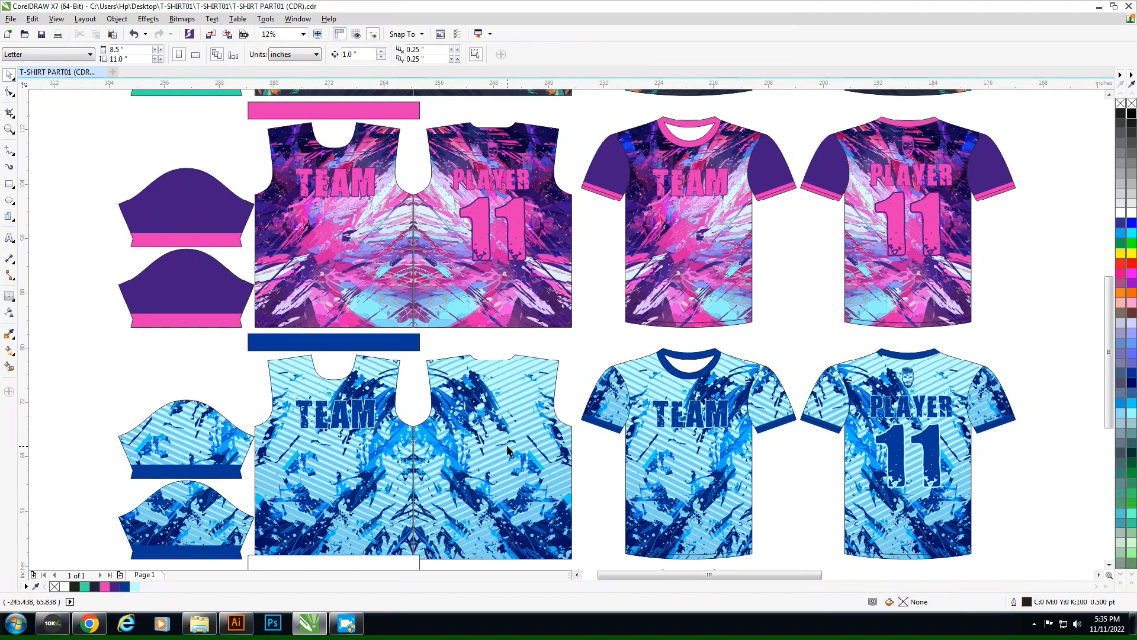
{"action": "key", "text": "ctrl+z"}
{"action": "left_click", "coordinate": [126, 587]}
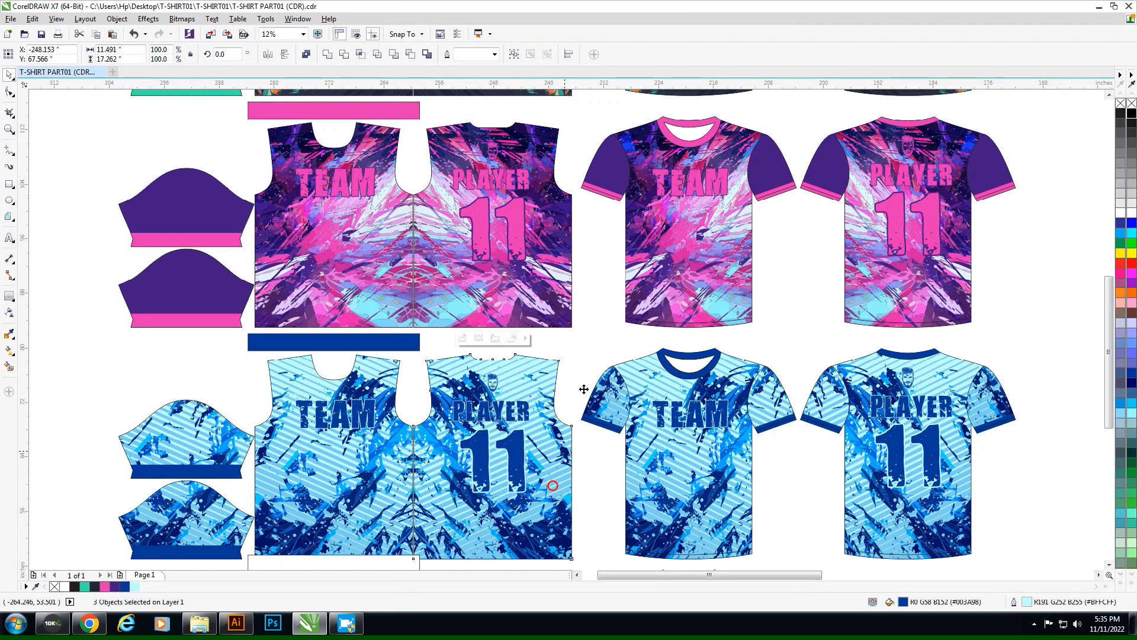
{"action": "left_click", "coordinate": [585, 355]}
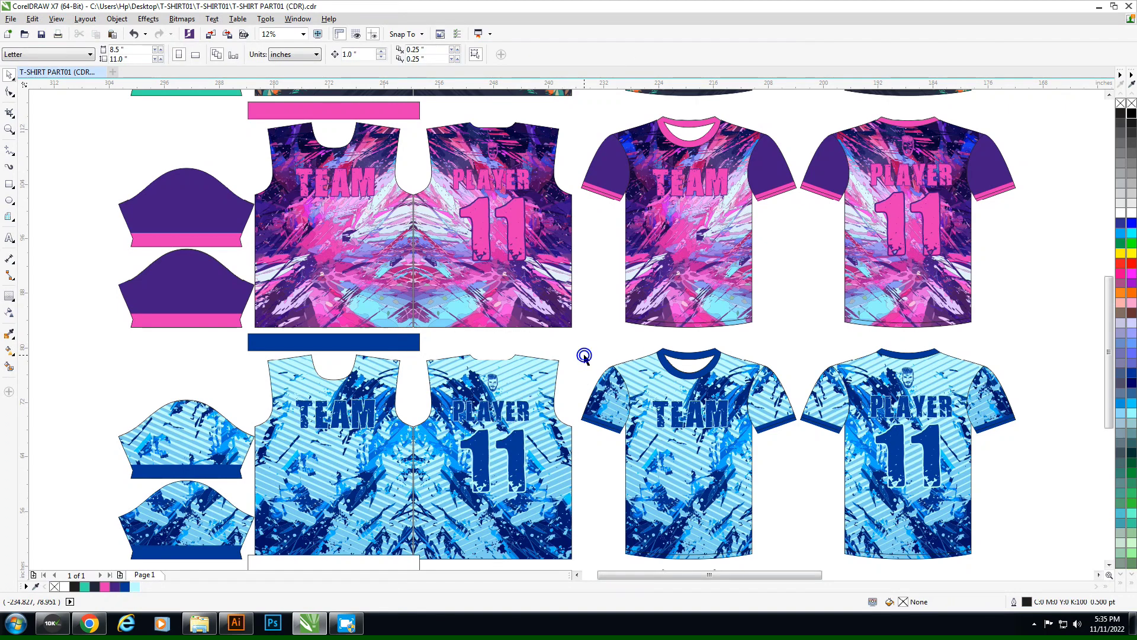
{"action": "key", "text": "shift+F9"}
Step: Move the small rectangle beside the bottom-right shirt template in full-colour view
{"action": "scroll", "coordinate": [597, 220], "scroll_direction": "down", "scroll_amount": 2}
{"action": "scroll", "coordinate": [635, 309], "scroll_direction": "up", "scroll_amount": 1}
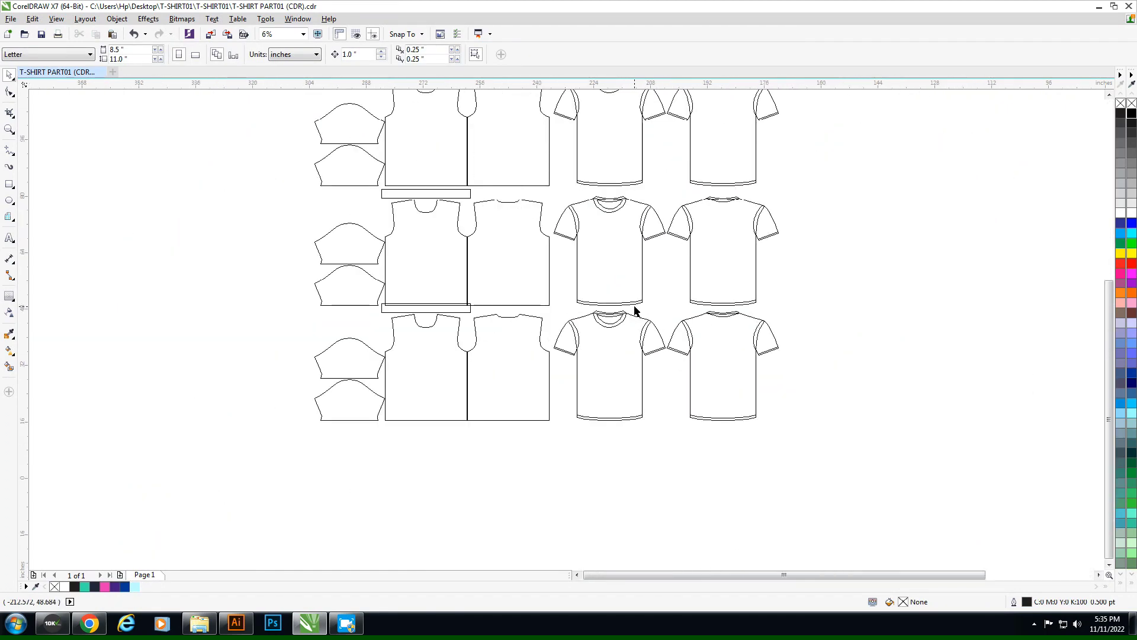
{"action": "key", "text": "shift+F9"}
{"action": "key", "text": "shift+F9"}
{"action": "scroll", "coordinate": [580, 274], "scroll_direction": "down", "scroll_amount": 1}
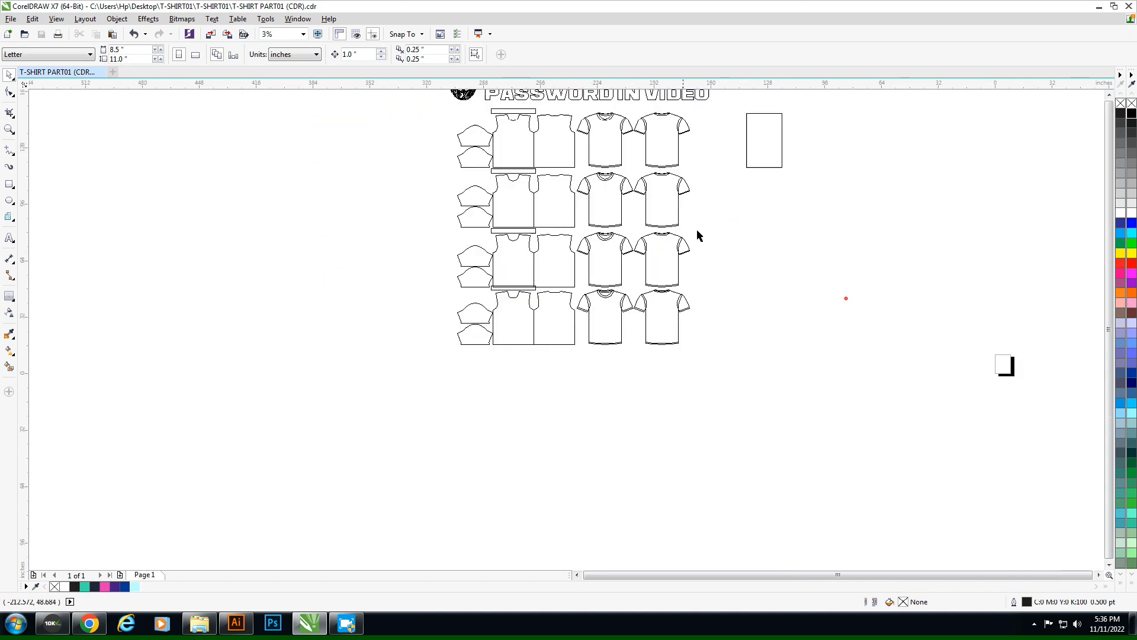
{"action": "left_click_drag", "start_coordinate": [752, 161], "coordinate": [702, 341]}
{"action": "left_click", "coordinate": [651, 323], "text": "shift"}
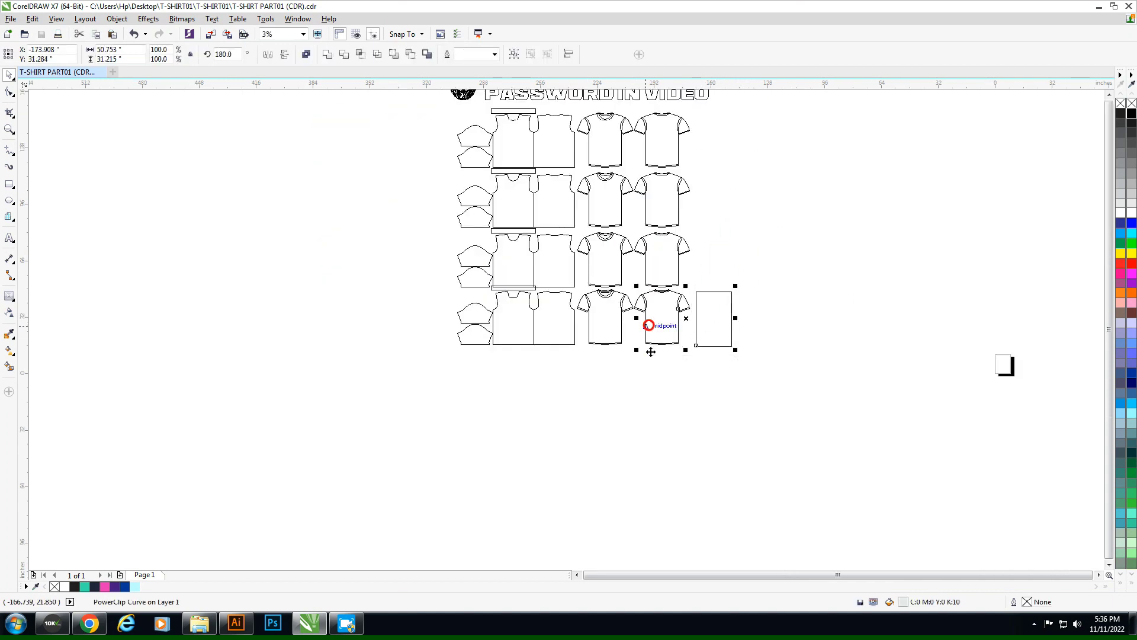
{"action": "left_click", "coordinate": [662, 397]}
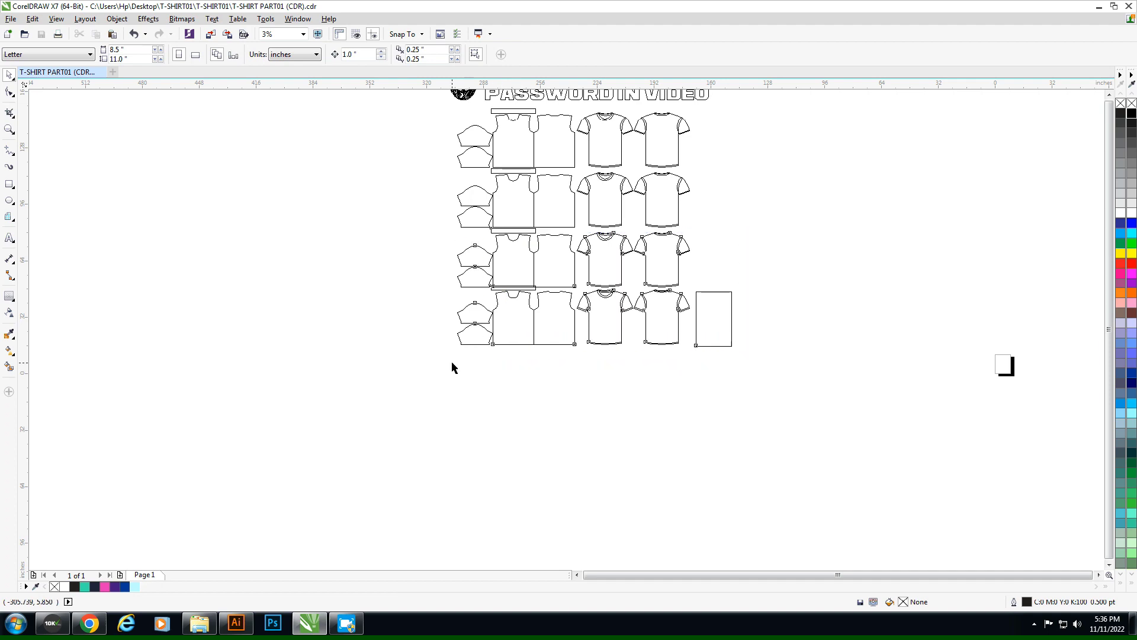
{"action": "scroll", "coordinate": [451, 361], "scroll_direction": "up", "scroll_amount": 2}
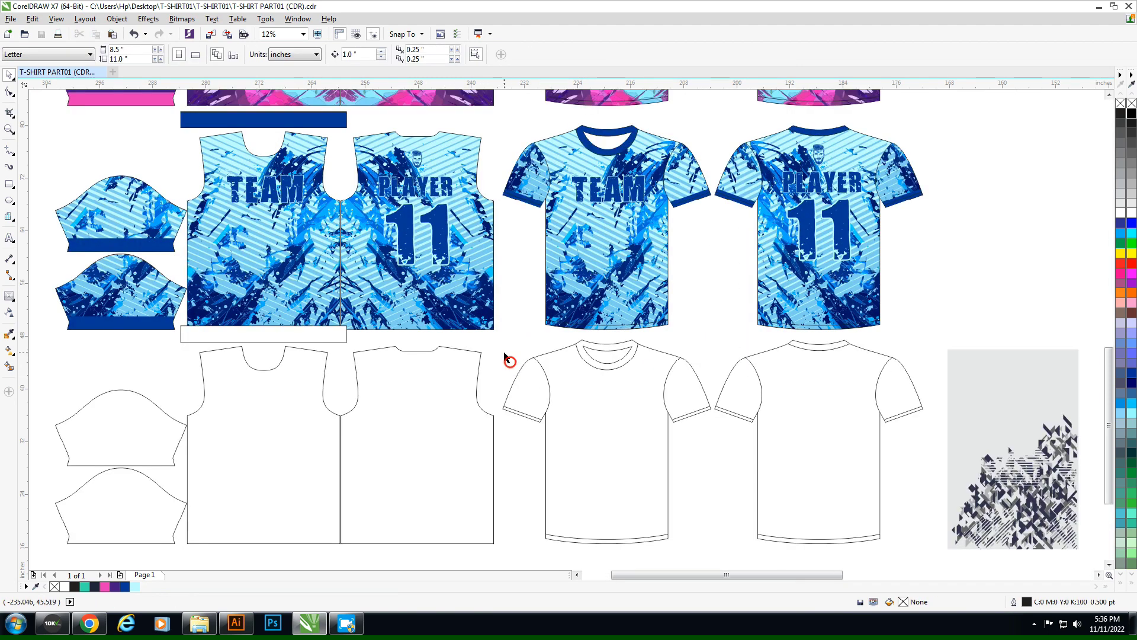
Step: Centre the navy geometric pattern on the blank front shirt and clip it inside
{"action": "left_click", "coordinate": [955, 419]}
{"action": "left_click", "coordinate": [640, 427], "text": "shift"}
{"action": "key", "text": "c"}
{"action": "key", "text": "e"}
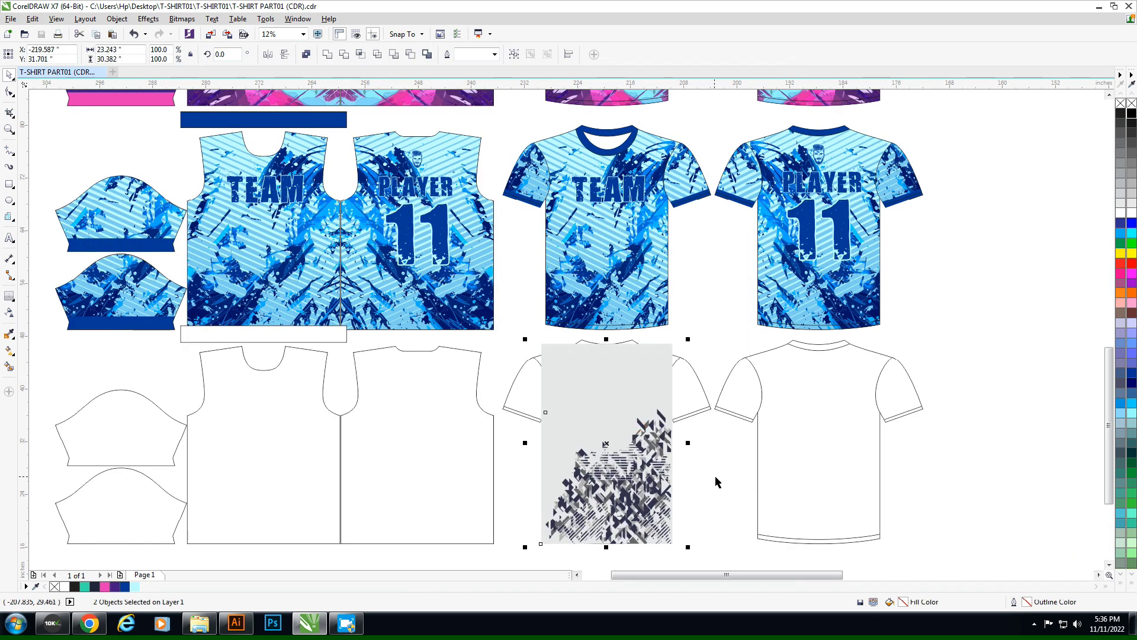
{"action": "left_click", "coordinate": [644, 438]}
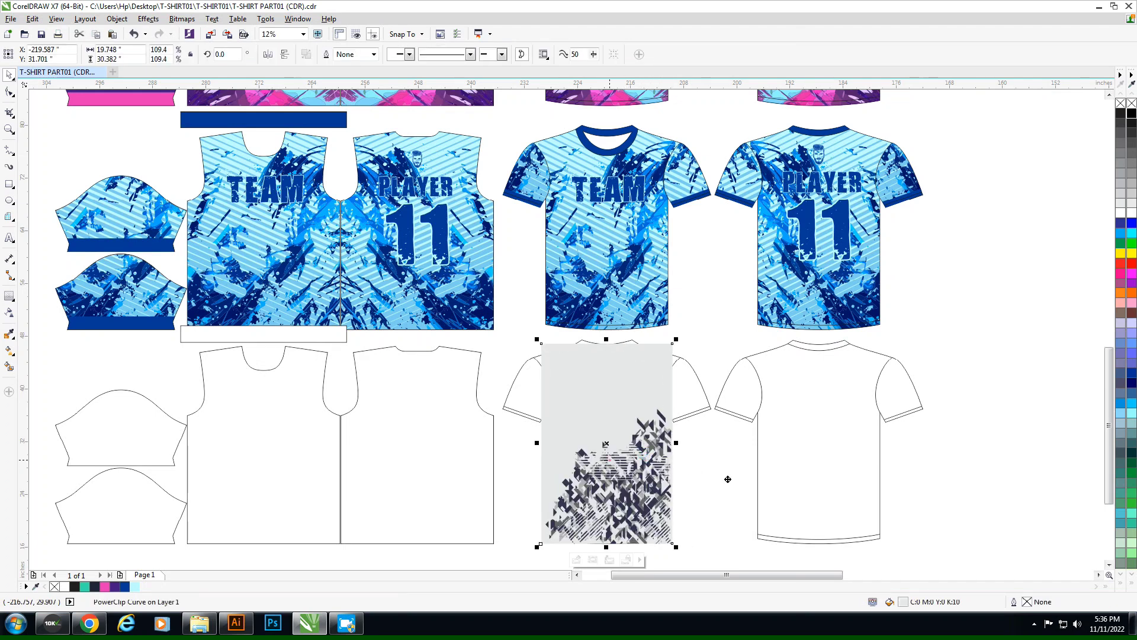
{"action": "left_click_drag", "start_coordinate": [727, 479], "coordinate": [733, 481]}
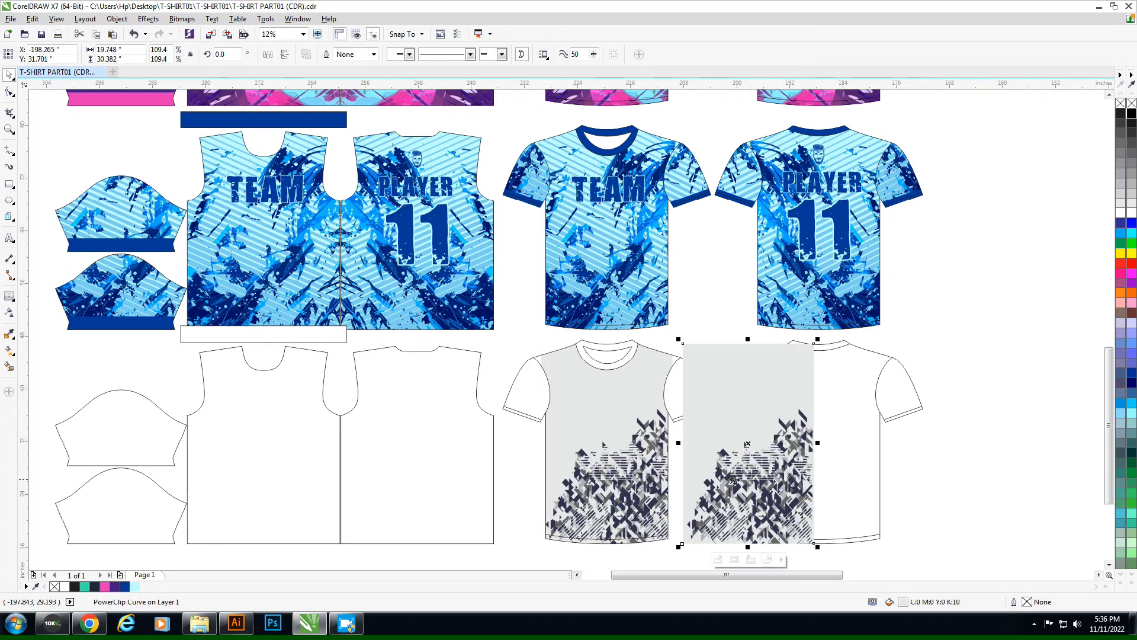
{"action": "left_click", "coordinate": [648, 451]}
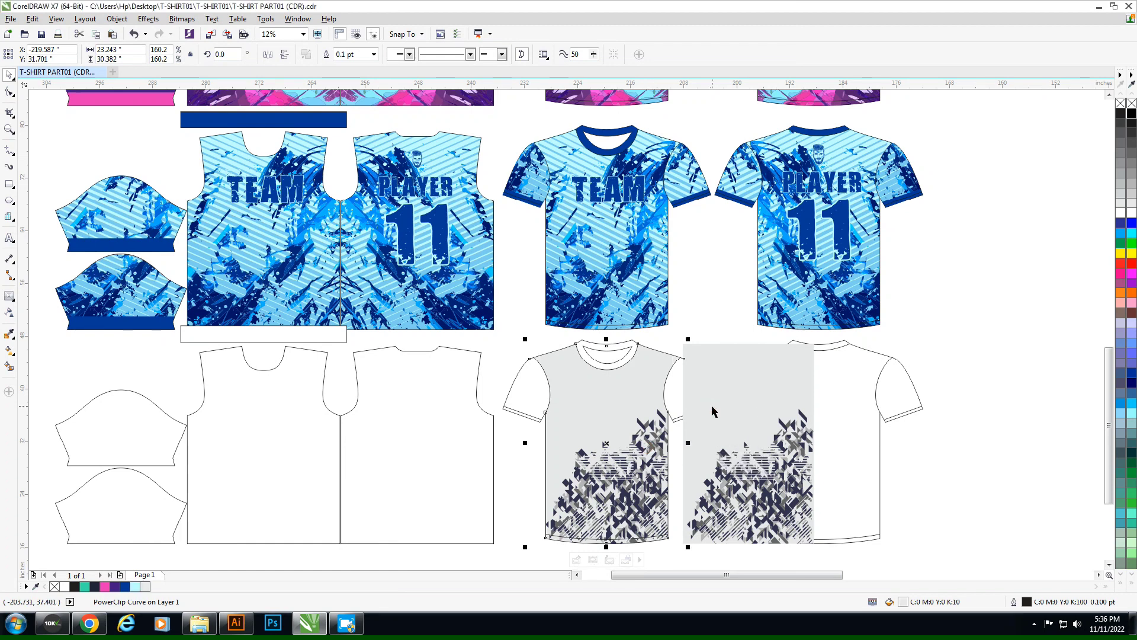
{"action": "left_click", "coordinate": [694, 443]}
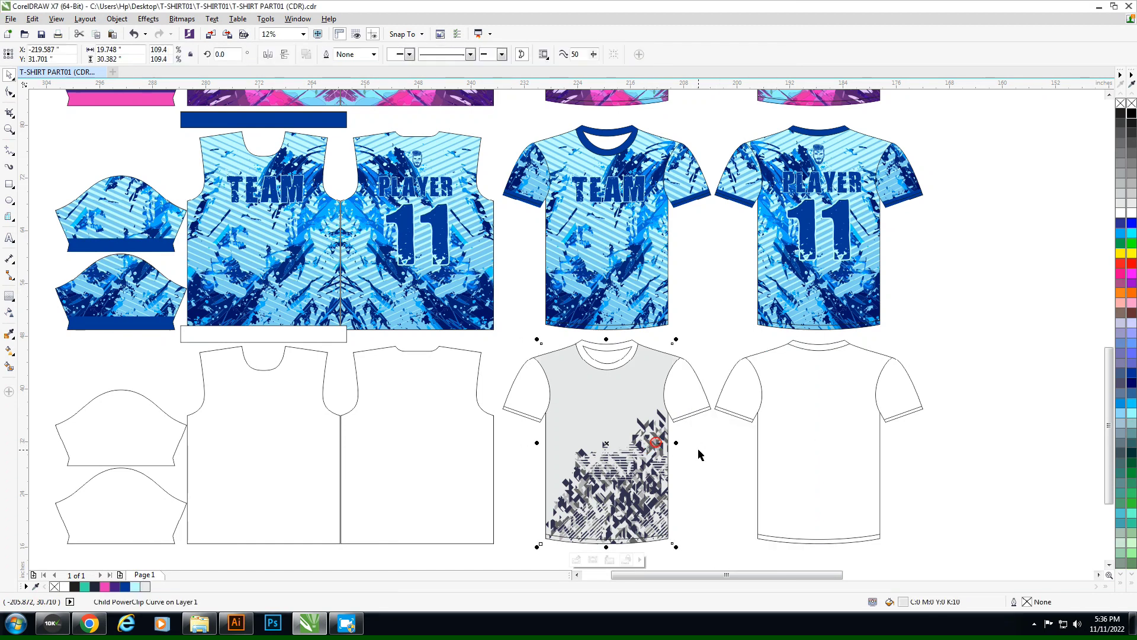
Step: Fill both front-shirt sleeves light grey
{"action": "left_click", "coordinate": [690, 398]}
{"action": "left_click", "coordinate": [513, 390], "text": "shift"}
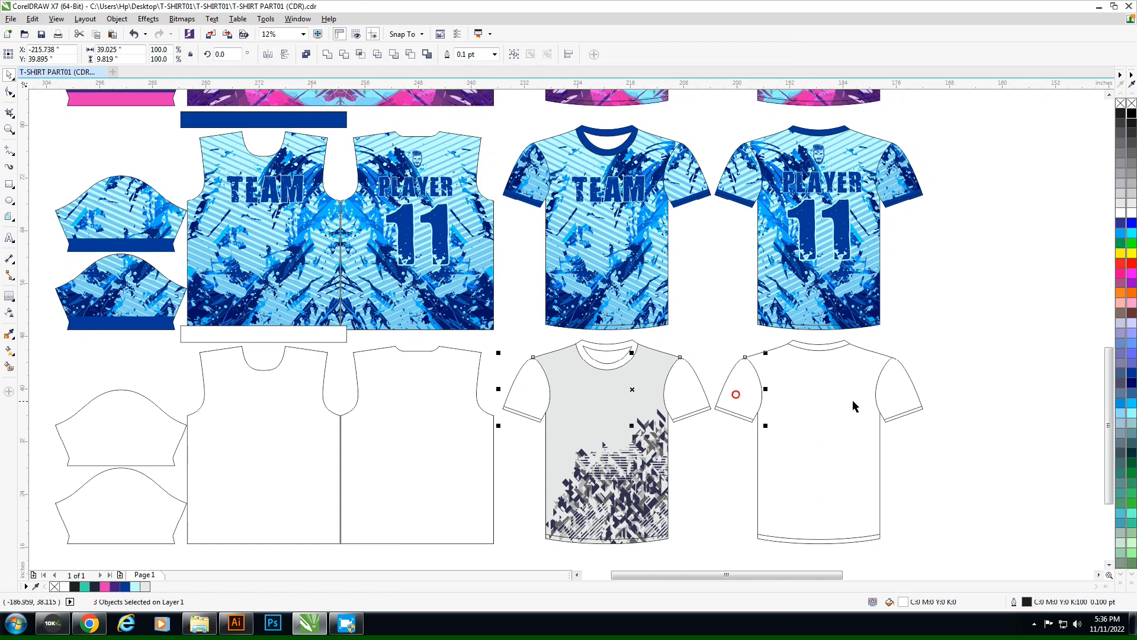
{"action": "left_click", "coordinate": [147, 586]}
Step: Copy the geometric pattern onto the back shirt as a mirrored version
{"action": "left_click", "coordinate": [649, 484]}
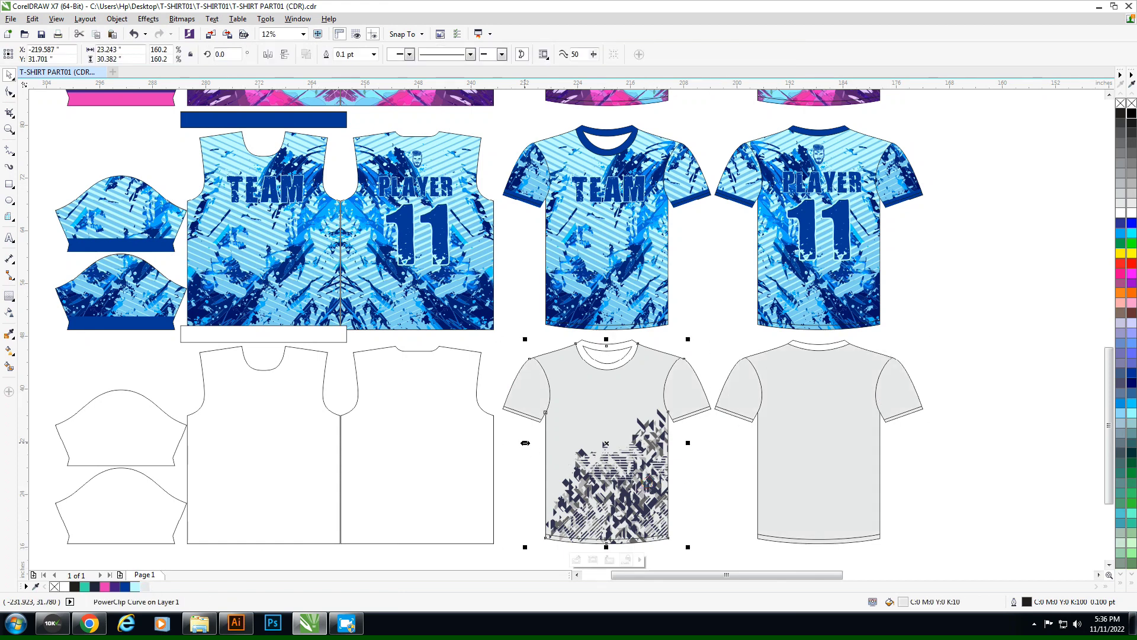
{"action": "left_click_drag", "start_coordinate": [640, 464], "coordinate": [852, 465]}
{"action": "left_click", "coordinate": [963, 459]}
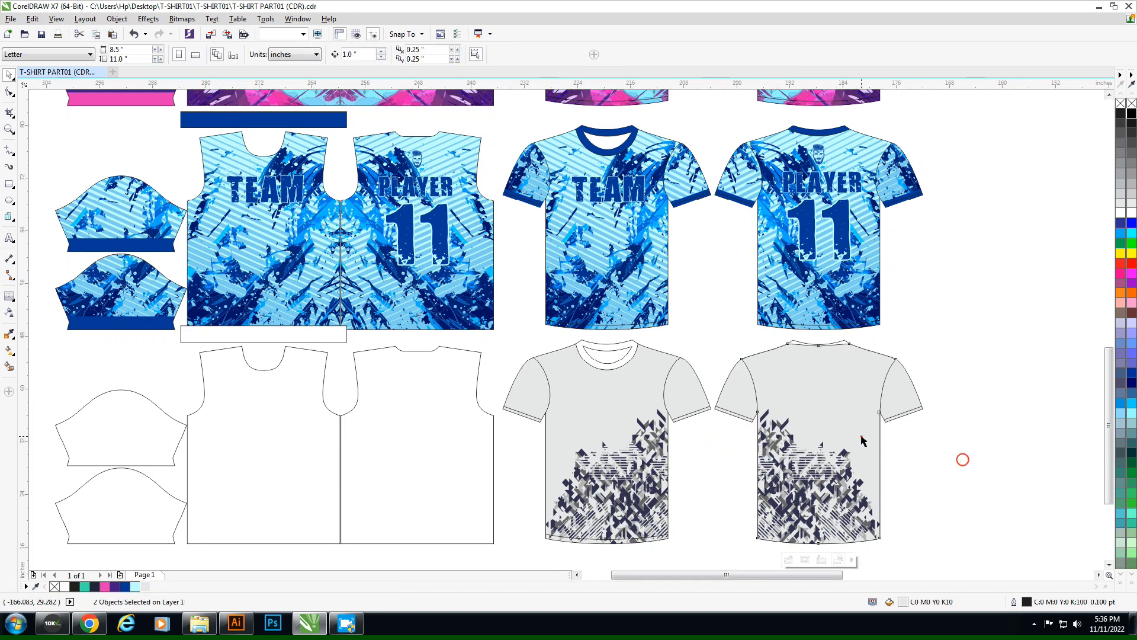
{"action": "left_click", "coordinate": [862, 440]}
{"action": "key", "text": "Delete"}
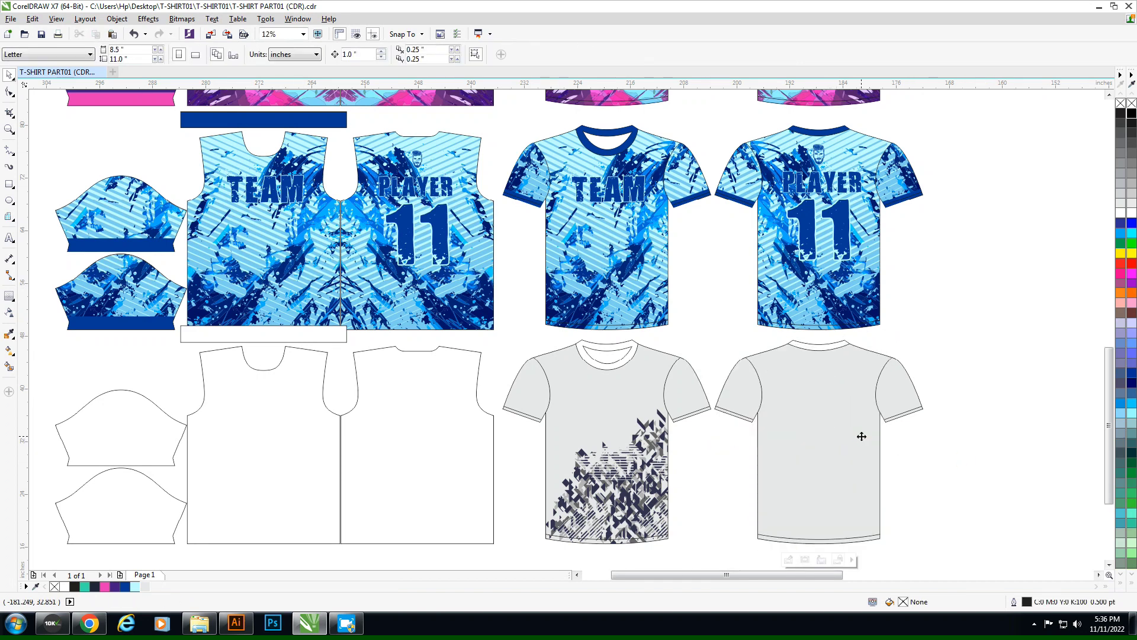
{"action": "key", "text": "ctrl+z"}
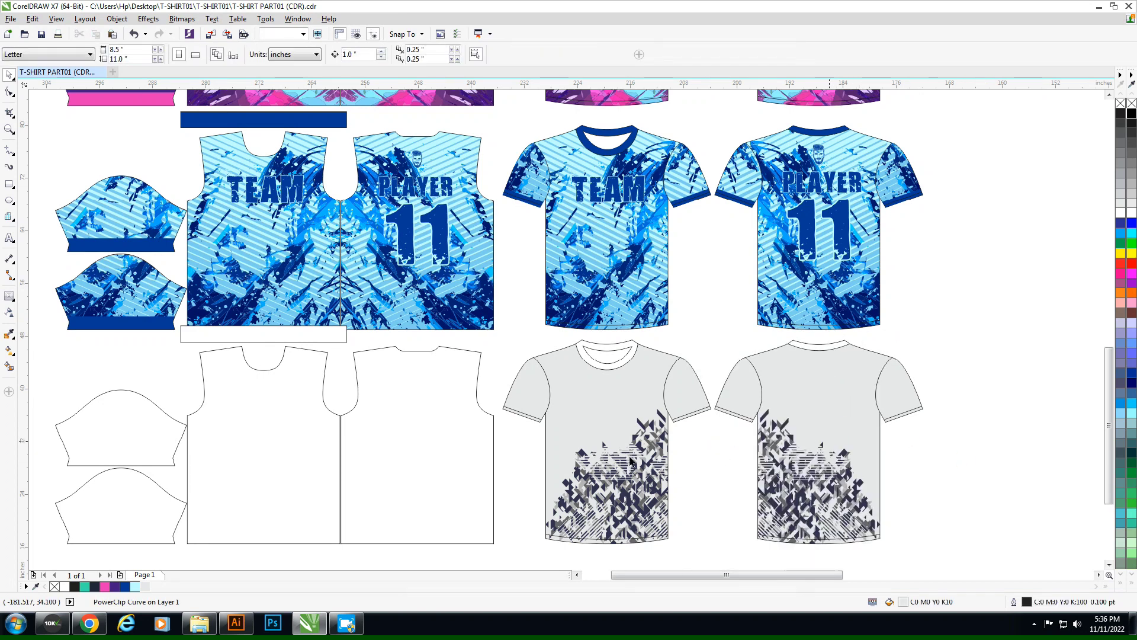
Step: Reposition the pattern inside the front shirt and set a navy diamond piece aside
{"action": "left_click", "coordinate": [629, 493]}
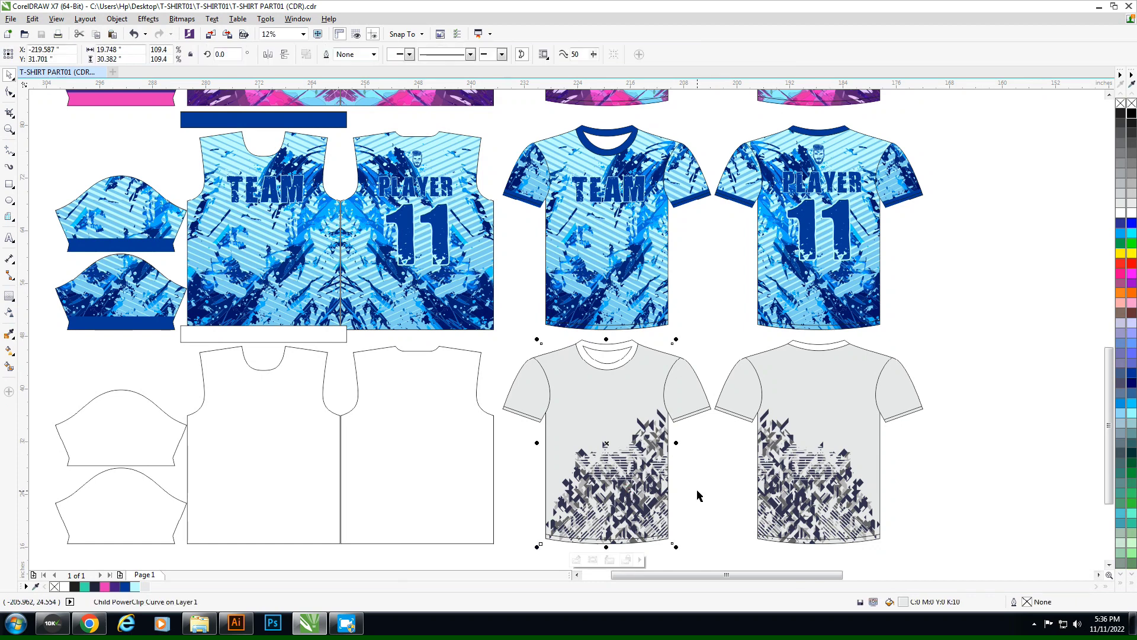
{"action": "left_click_drag", "start_coordinate": [684, 495], "coordinate": [700, 459]}
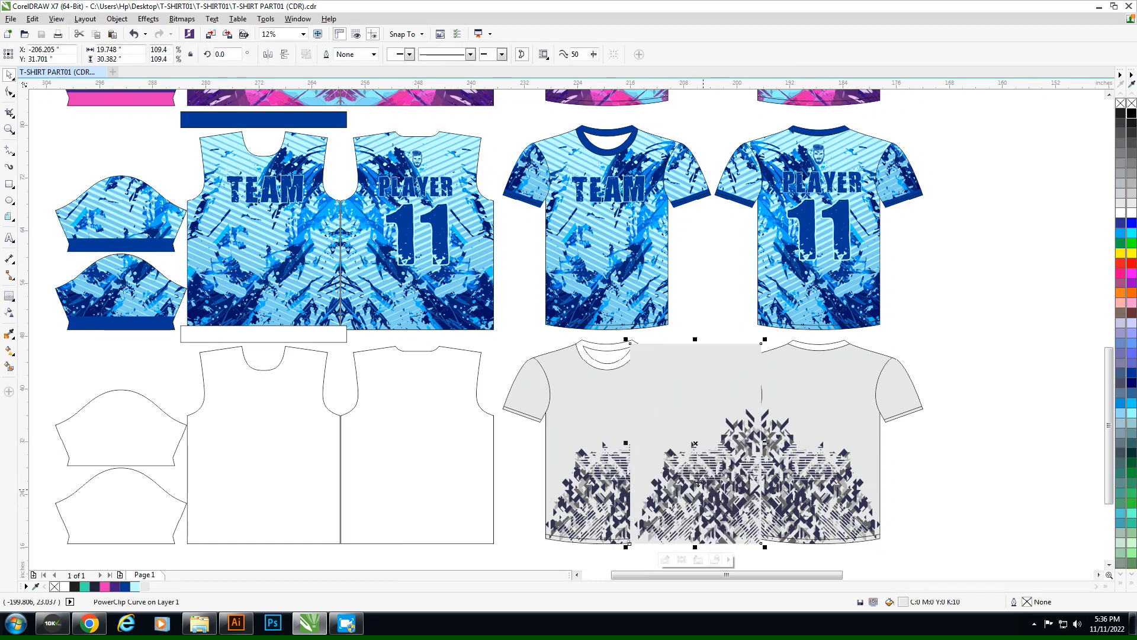
{"action": "scroll", "coordinate": [700, 460], "scroll_direction": "up", "scroll_amount": 2}
{"action": "left_click", "coordinate": [643, 448]}
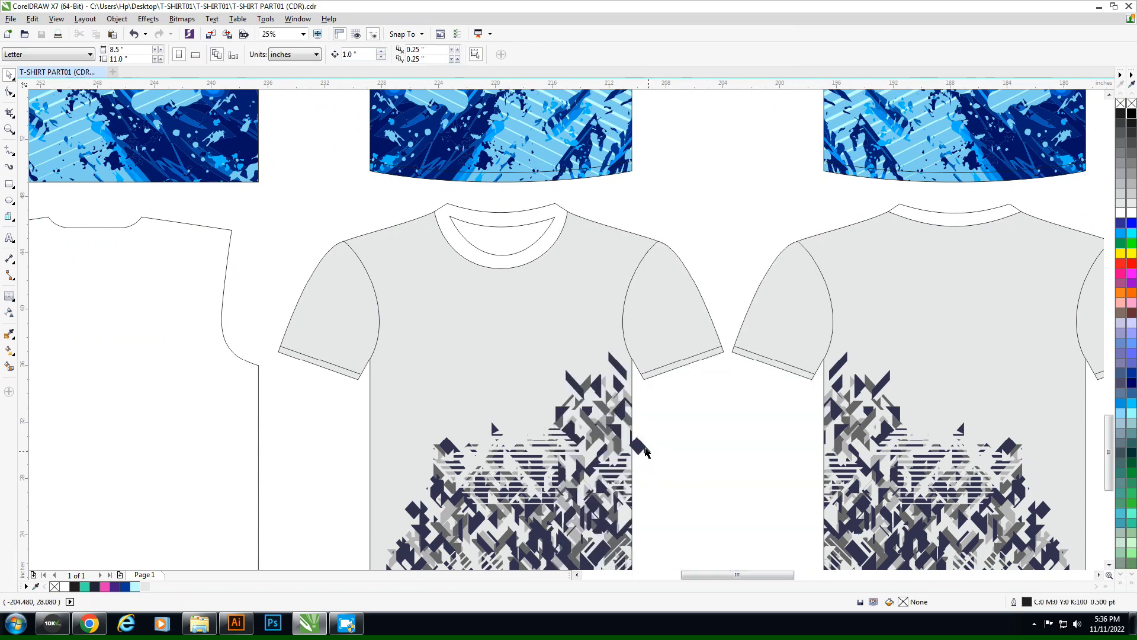
{"action": "left_click_drag", "start_coordinate": [644, 445], "coordinate": [658, 422]}
Step: Fill the front and back shirt collars with the diamond's navy colour
{"action": "left_click", "coordinate": [516, 265]}
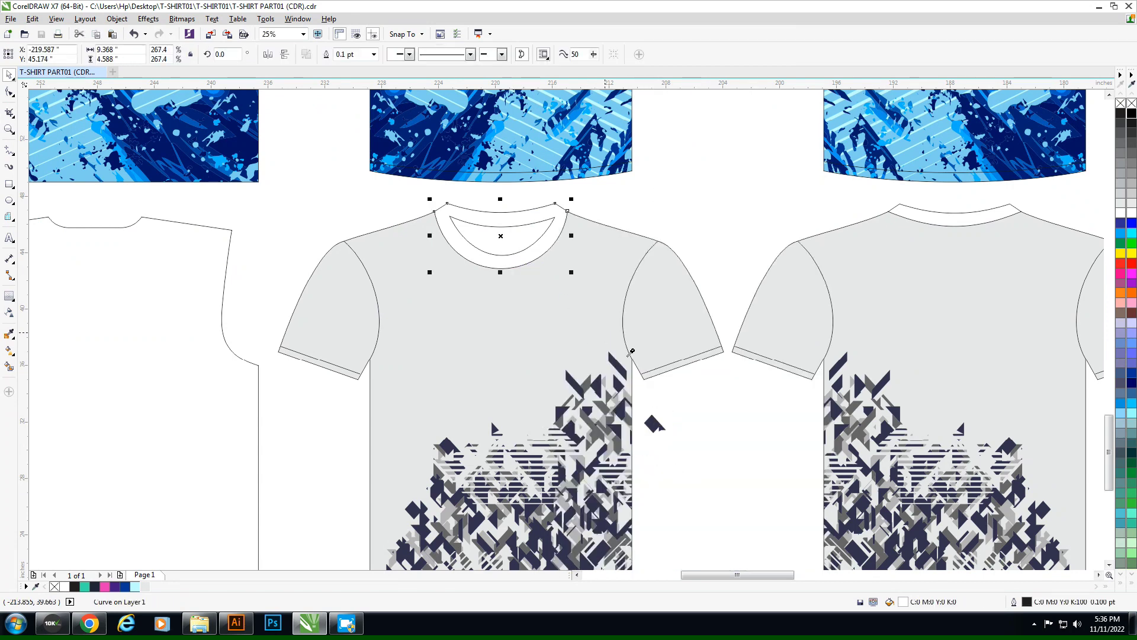
{"action": "left_click", "coordinate": [654, 424]}
{"action": "left_click", "coordinate": [700, 421]}
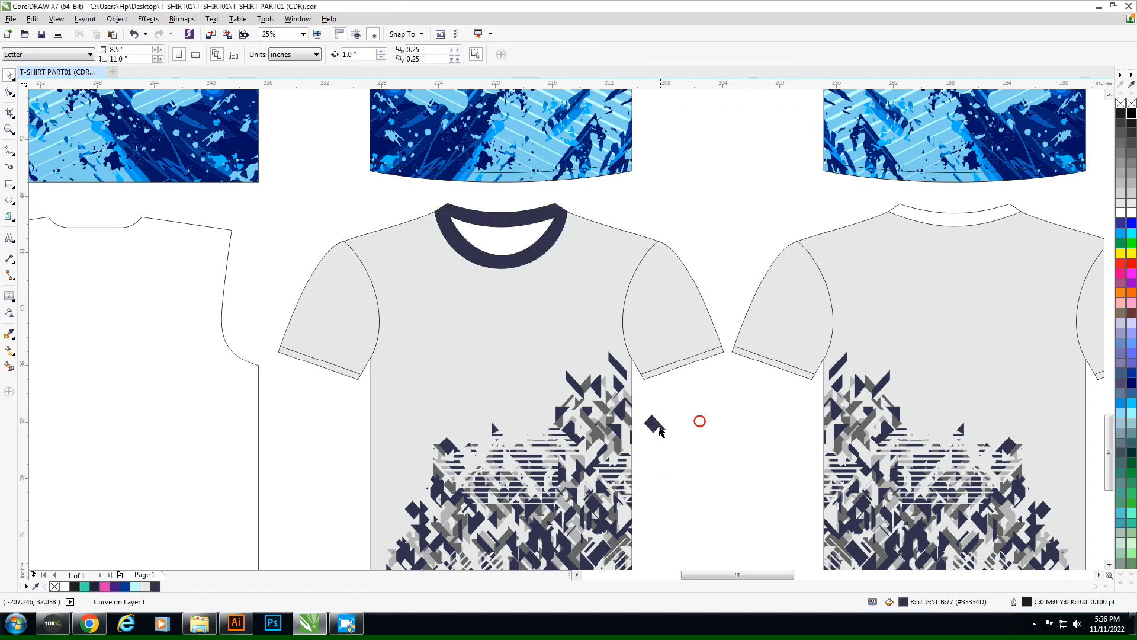
{"action": "left_click", "coordinate": [918, 215]}
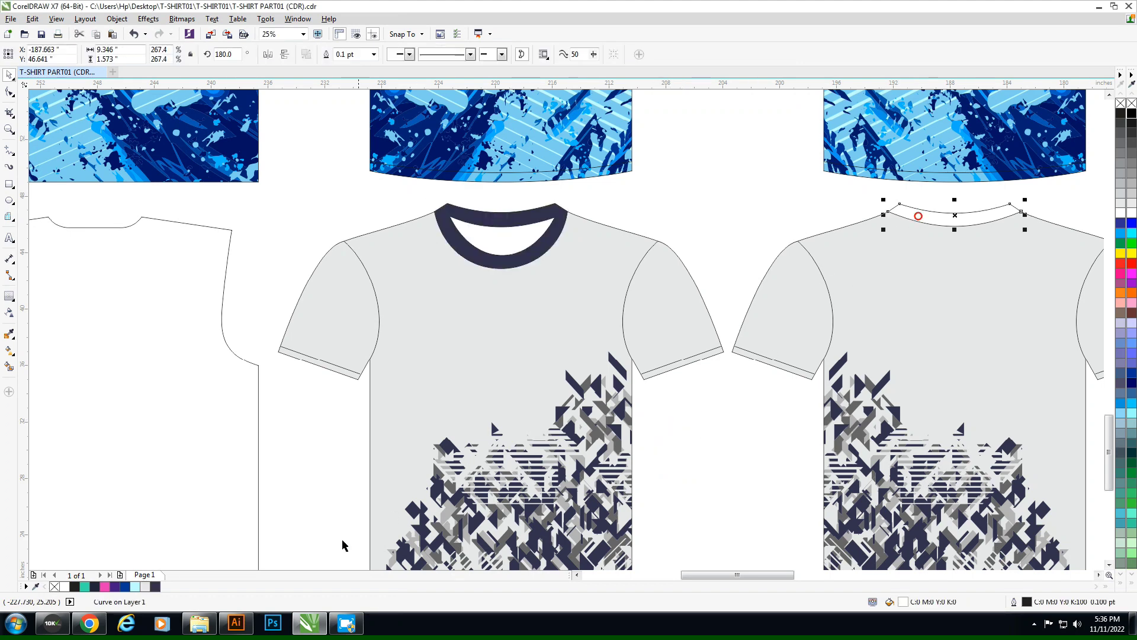
{"action": "left_click", "coordinate": [155, 586]}
{"action": "left_click", "coordinate": [678, 490]}
{"action": "scroll", "coordinate": [641, 414], "scroll_direction": "down", "scroll_amount": 2}
{"action": "scroll", "coordinate": [657, 417], "scroll_direction": "down", "scroll_amount": 2}
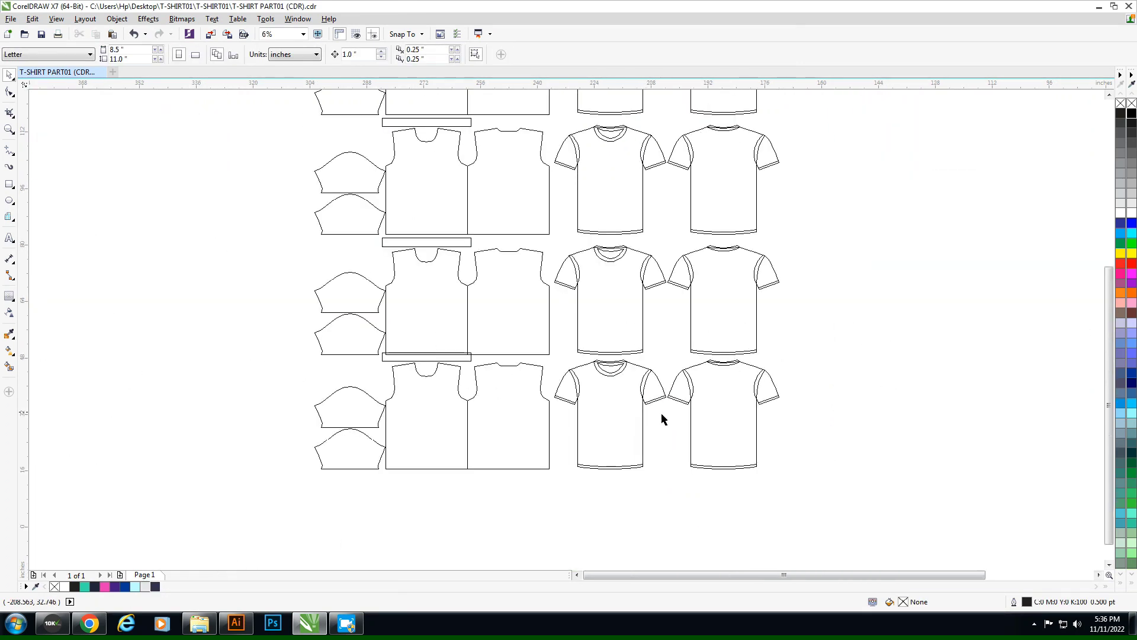
{"action": "left_click_drag", "start_coordinate": [838, 498], "coordinate": [338, 249]}
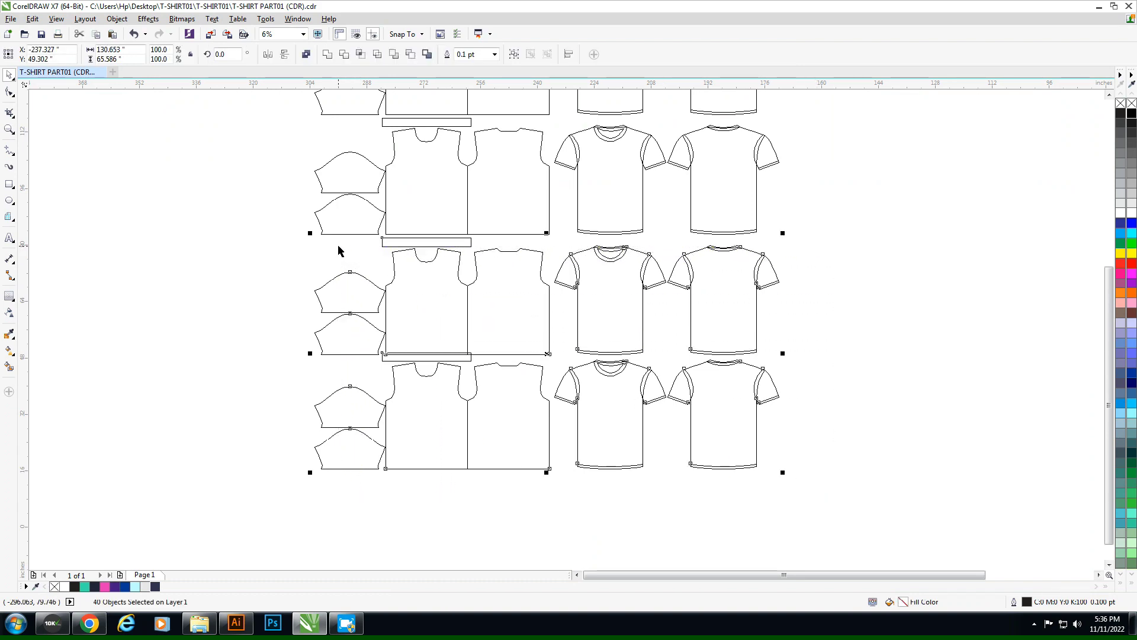
{"action": "scroll", "coordinate": [528, 378], "scroll_direction": "up", "scroll_amount": 1}
{"action": "left_click", "coordinate": [198, 178]}
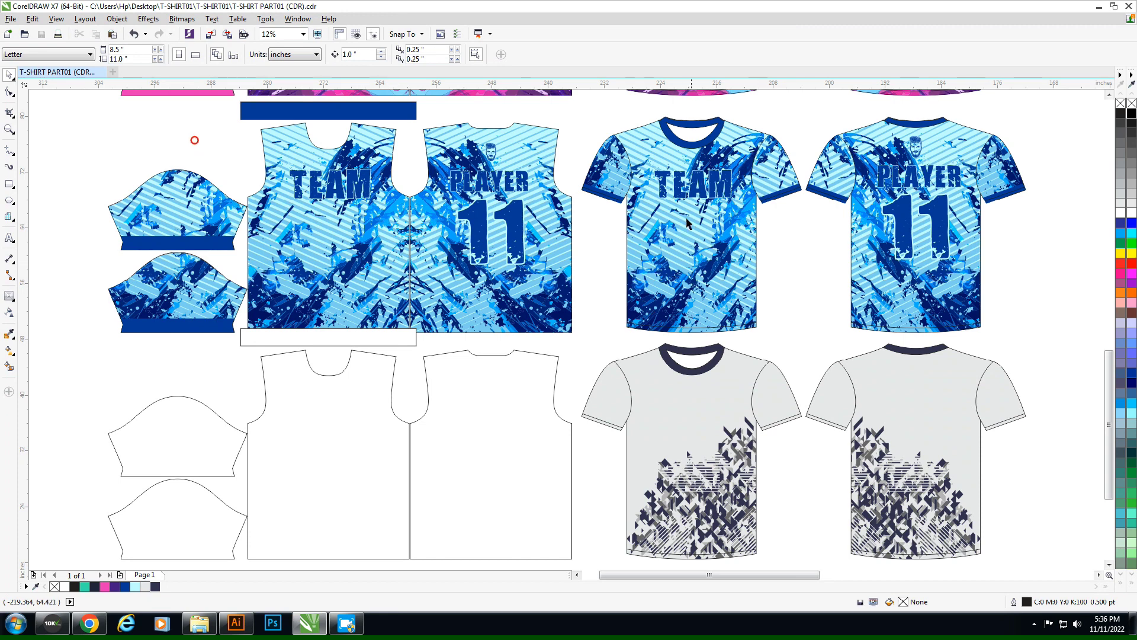
Step: Place a dark navy cuff band on the grey front shirt's left sleeve
{"action": "left_click", "coordinate": [614, 180]}
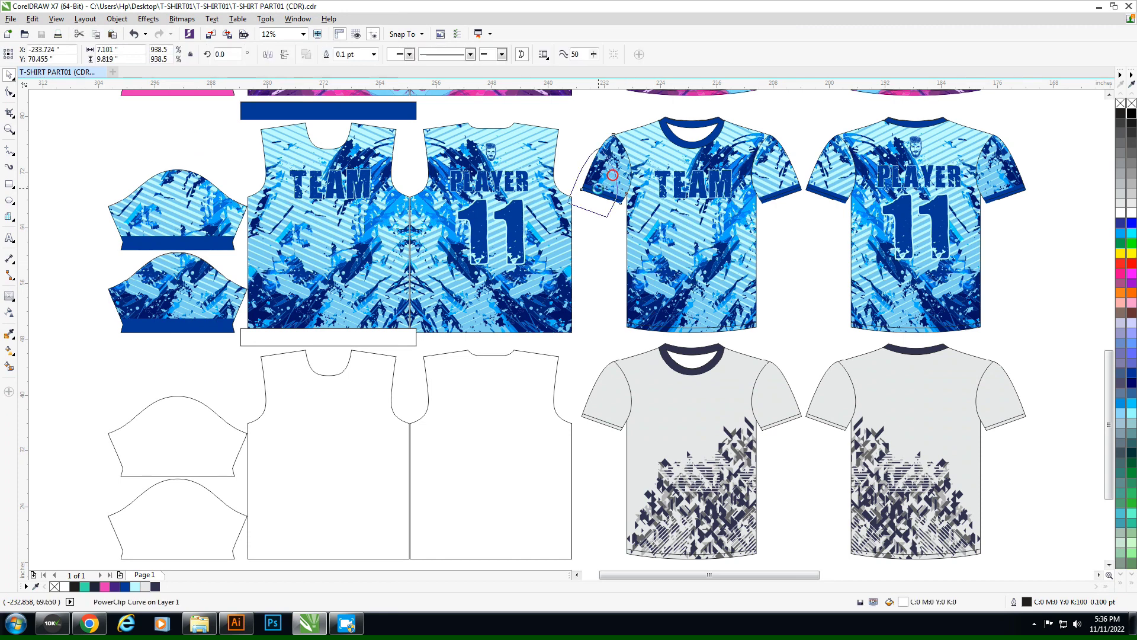
{"action": "left_click", "coordinate": [601, 385]}
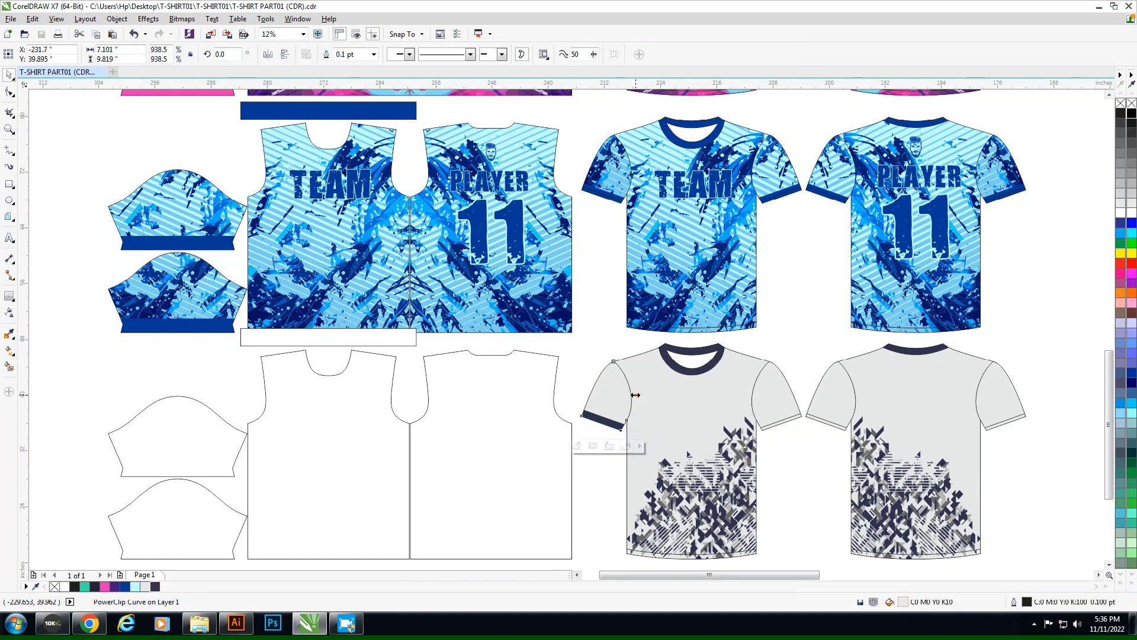
{"action": "left_click_drag", "start_coordinate": [642, 396], "coordinate": [527, 396]}
{"action": "key", "text": "Delete"}
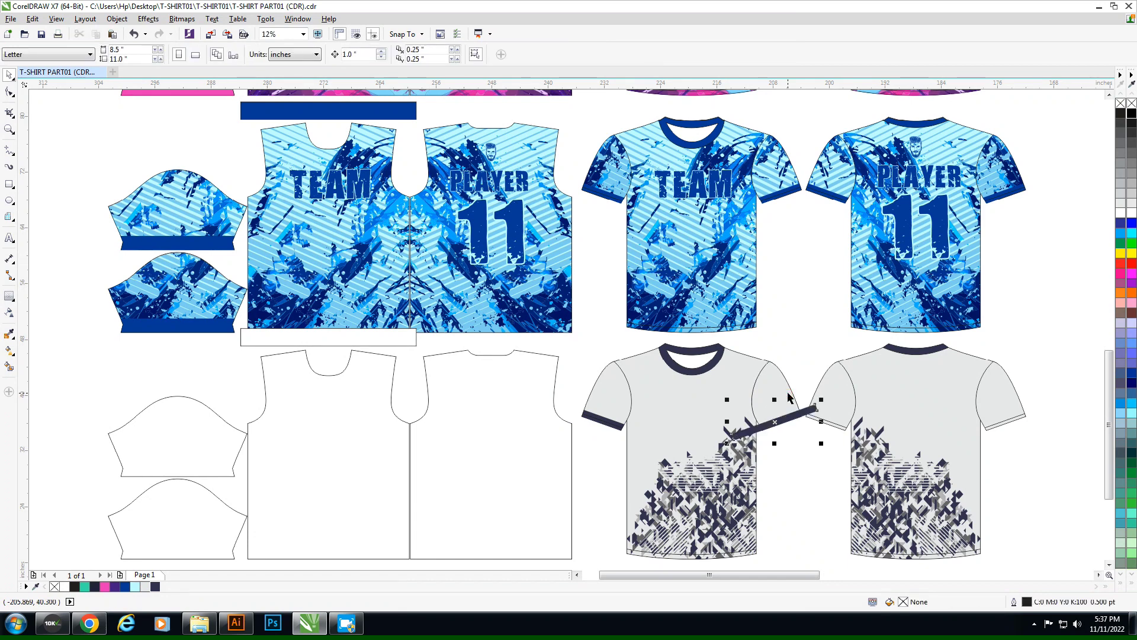
{"action": "left_click_drag", "start_coordinate": [788, 397], "coordinate": [784, 388]}
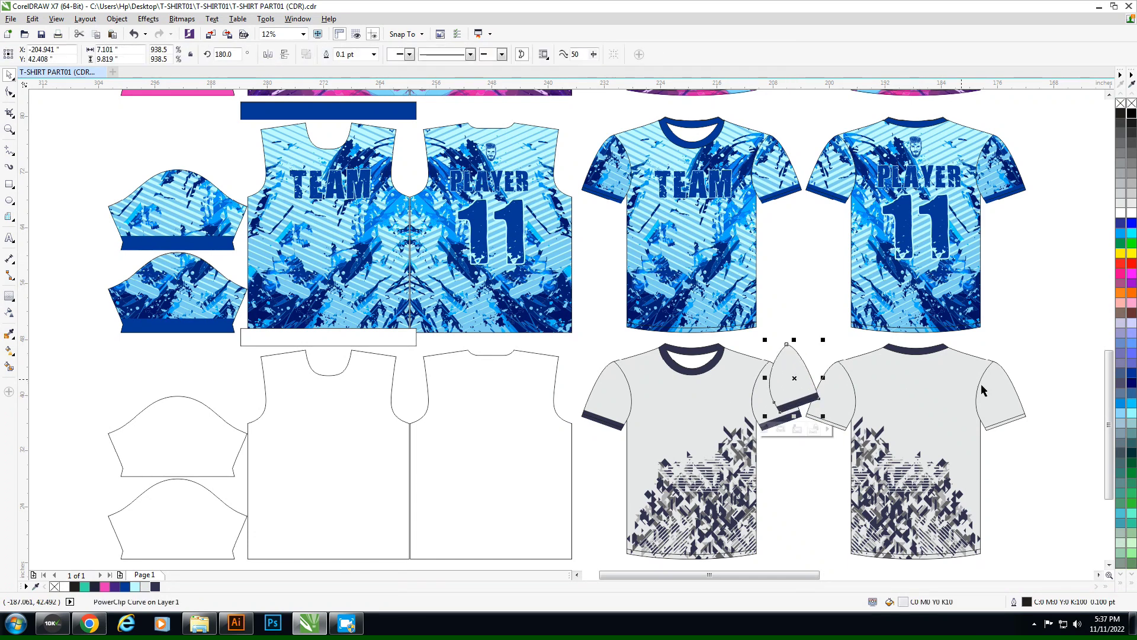
{"action": "key", "text": "ctrl+z"}
Step: Colour both cuff strips on the grey back shirt navy
{"action": "left_click", "coordinate": [1007, 409]}
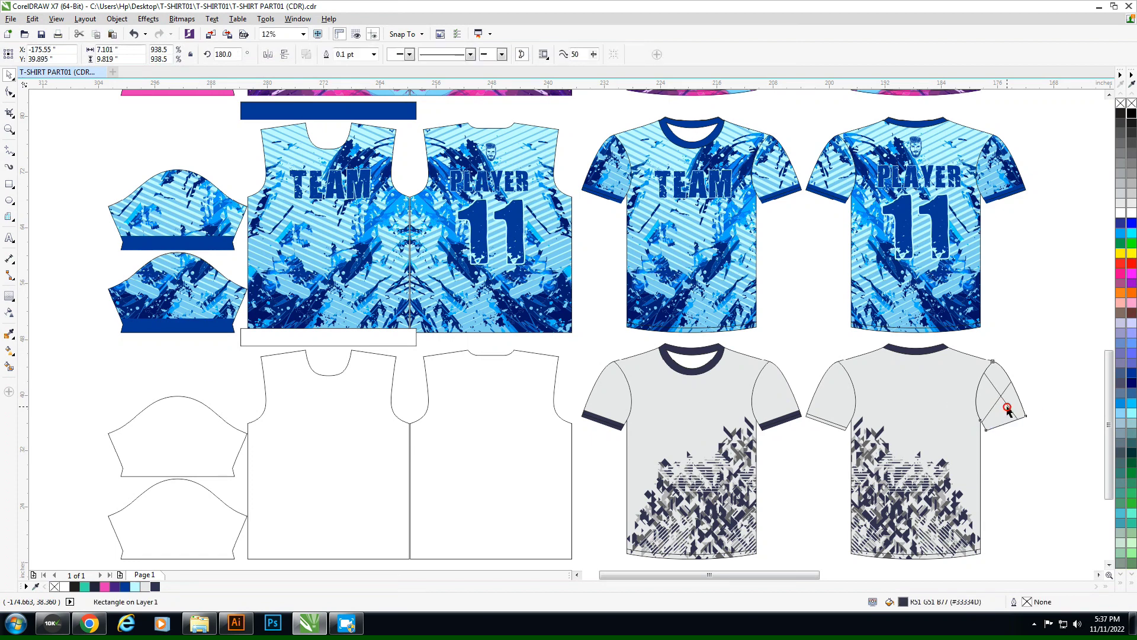
{"action": "left_click", "coordinate": [1078, 401]}
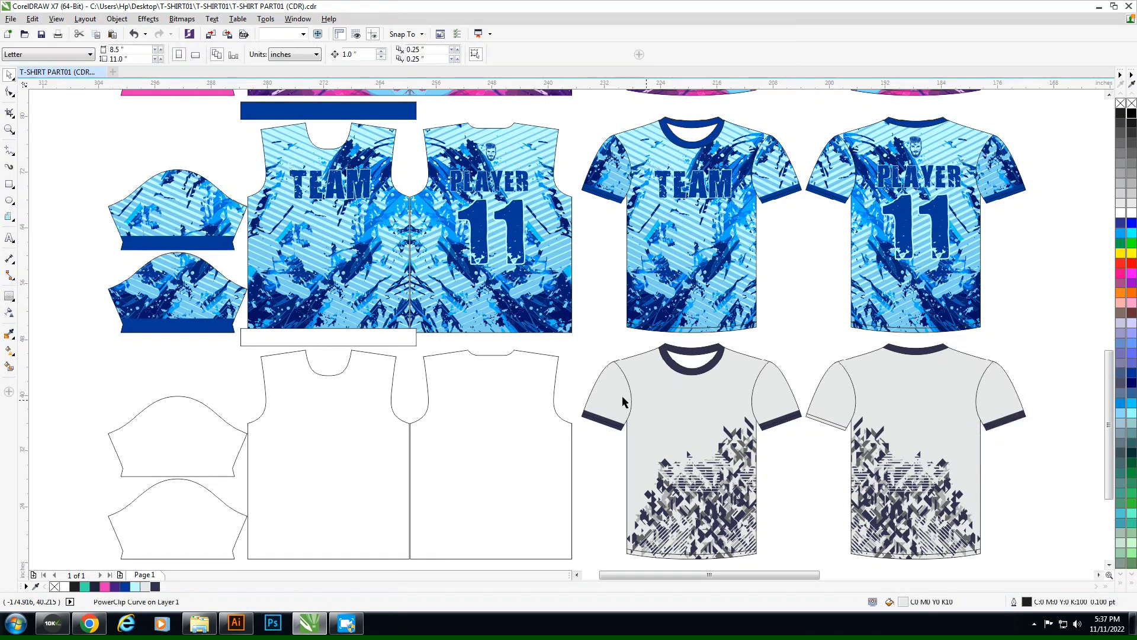
{"action": "left_click_drag", "start_coordinate": [622, 401], "coordinate": [599, 381]}
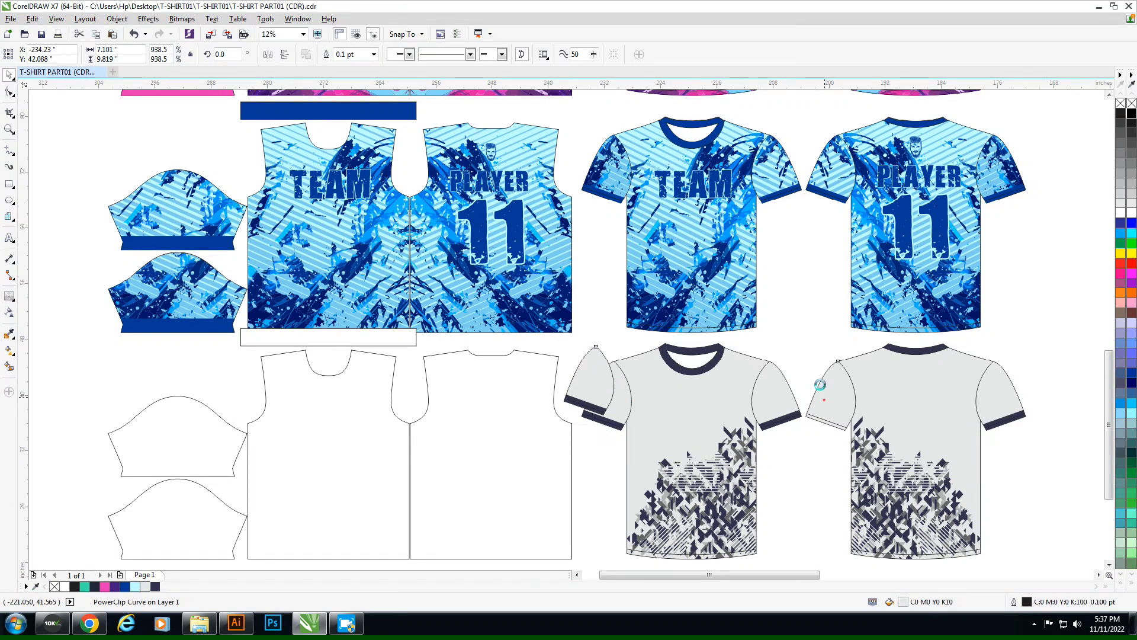
{"action": "key", "text": "ctrl+z"}
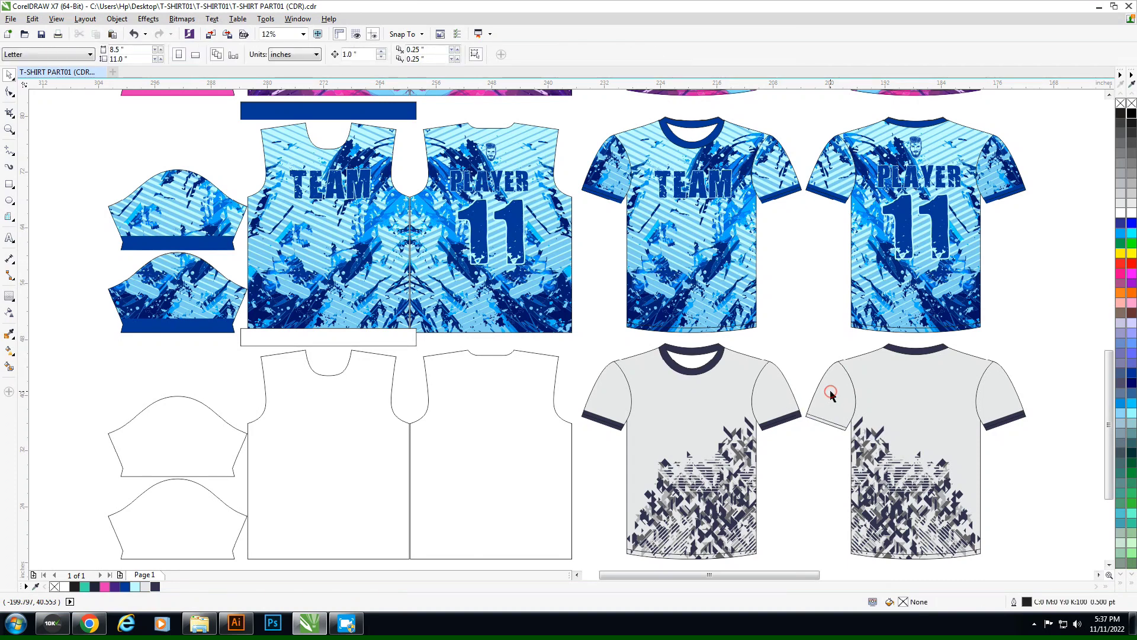
{"action": "left_click", "coordinate": [830, 396]}
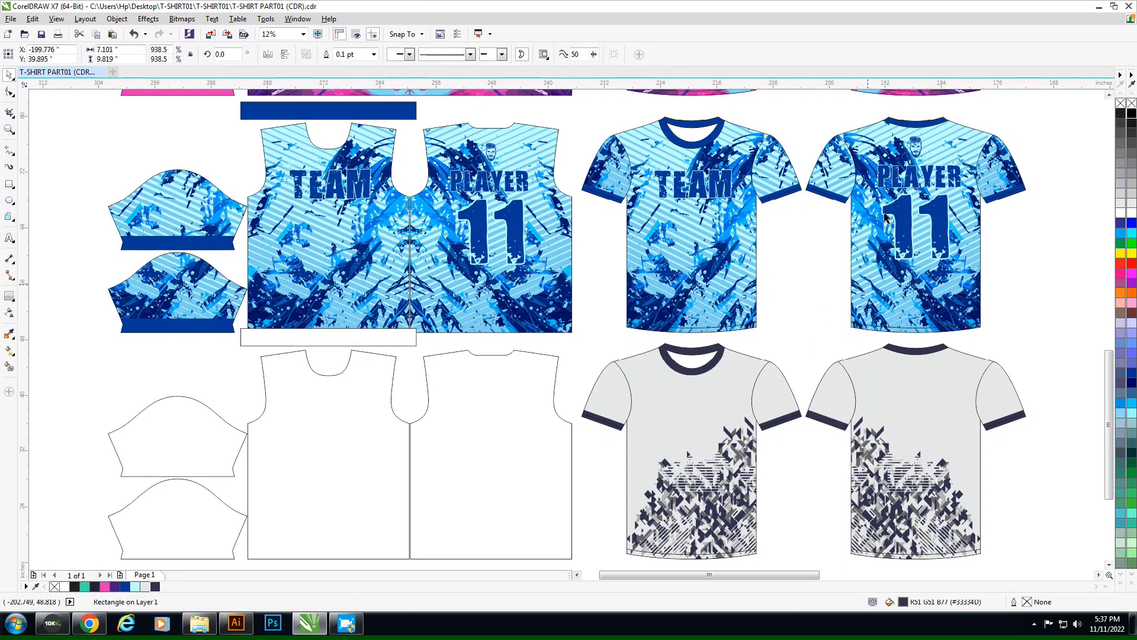
Step: Duplicate the blue back-view shirt down onto the grey back mockup
{"action": "left_click", "coordinate": [900, 231]}
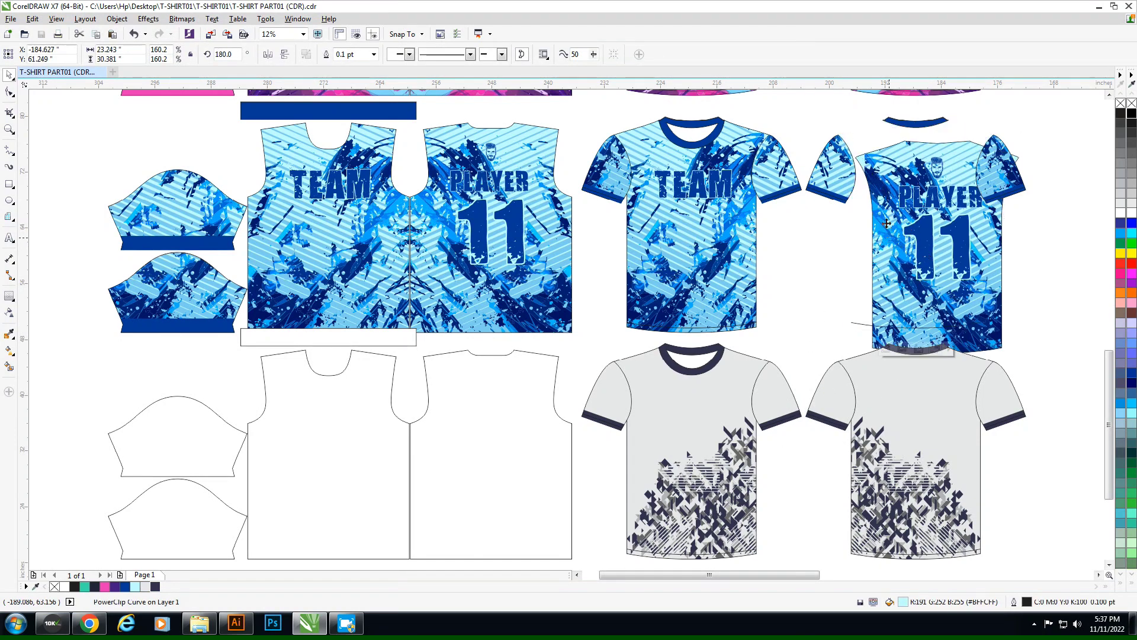
{"action": "left_click_drag", "start_coordinate": [883, 210], "coordinate": [929, 437]}
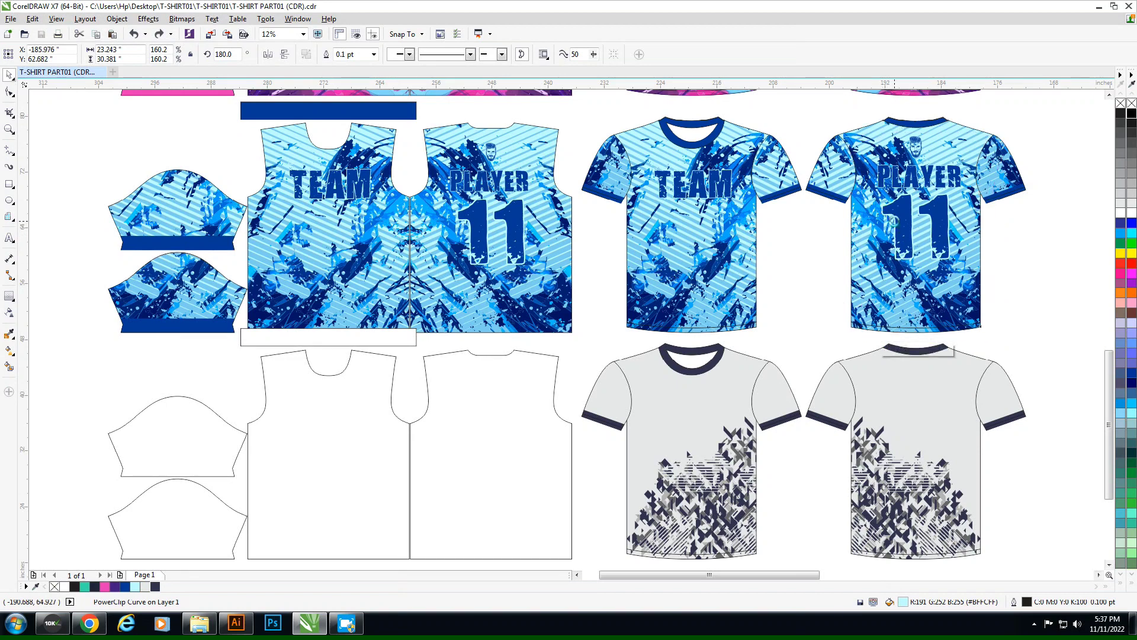
{"action": "left_click", "coordinate": [1030, 468]}
Step: Leave only PLAYER 11 and the face logo on the grey back shirt
{"action": "left_click", "coordinate": [916, 373], "text": "ctrl"}
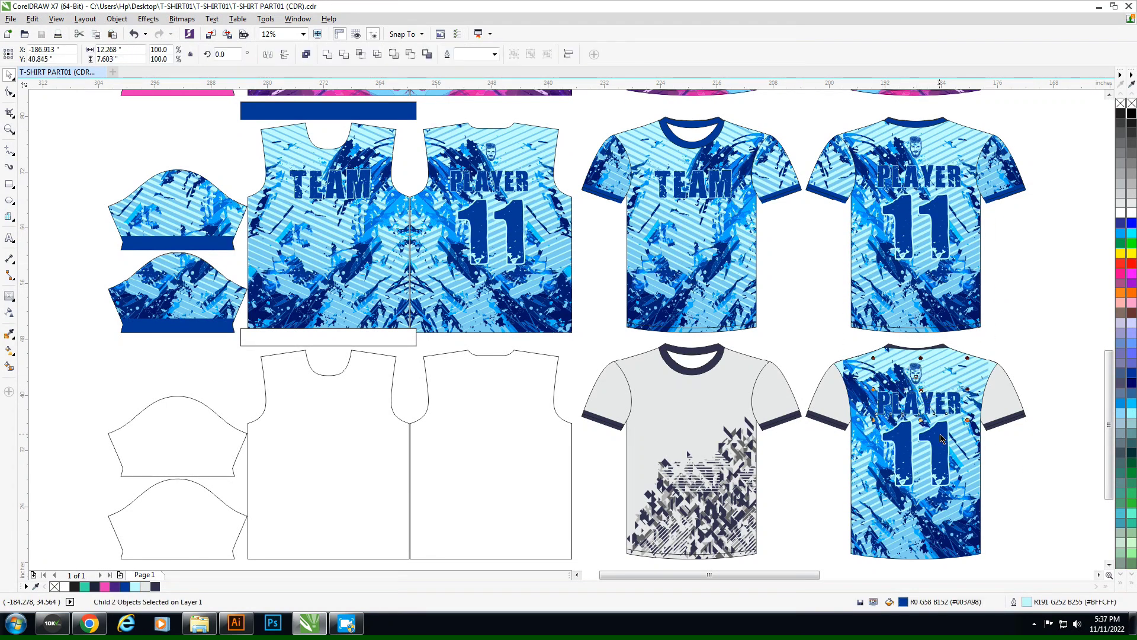
{"action": "key", "text": "Delete"}
{"action": "key", "text": "Delete"}
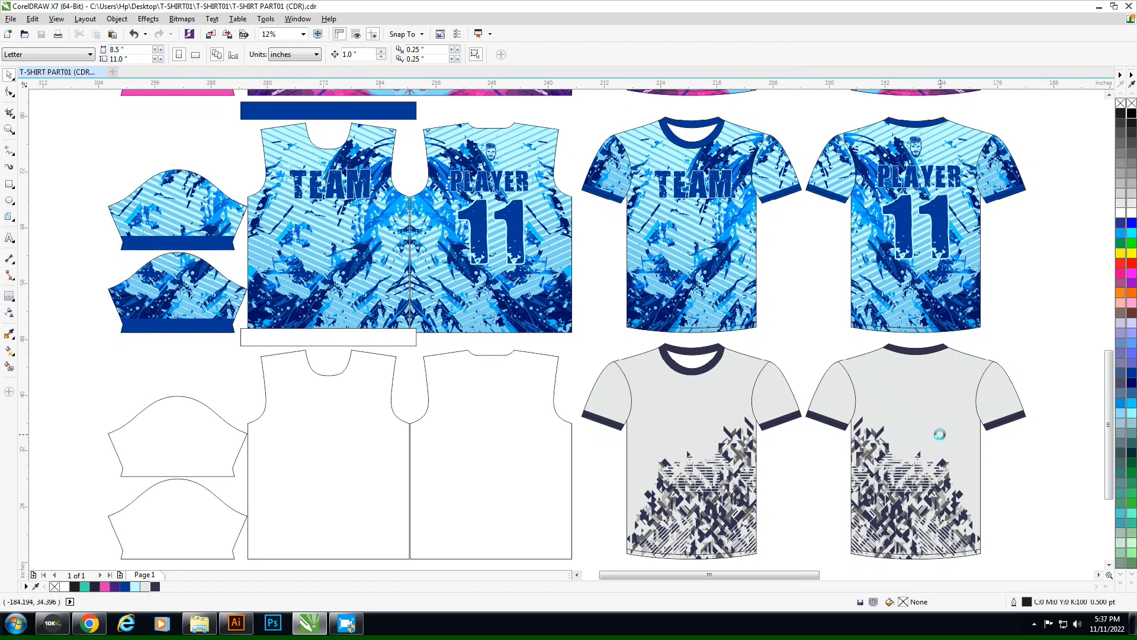
{"action": "key", "text": "ctrl+z"}
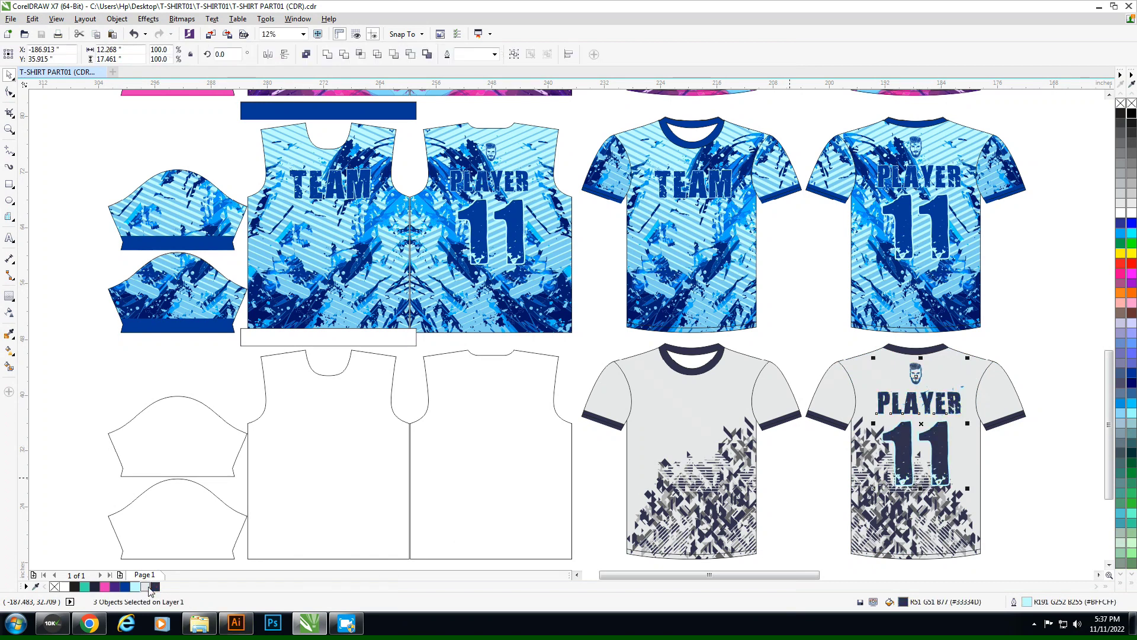
Step: Bring the TEAM text onto the grey front shirt and colour it navy
{"action": "left_click", "coordinate": [1015, 508]}
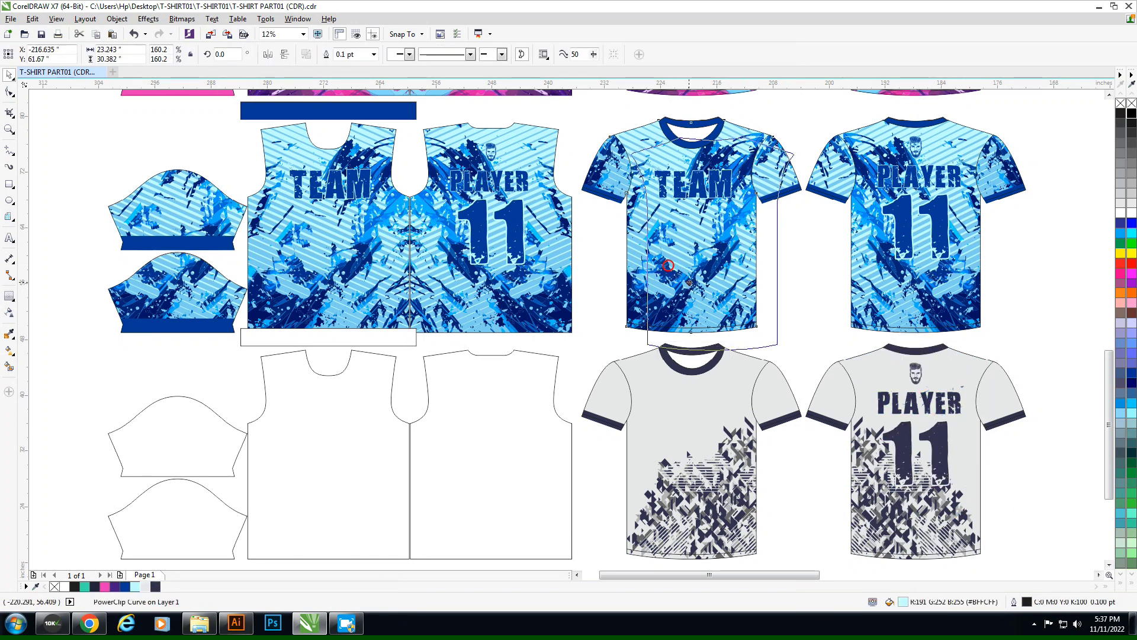
{"action": "mouse_move", "coordinate": [681, 297]}
{"action": "left_mouse_down"}
{"action": "mouse_move", "coordinate": [690, 439]}
{"action": "mouse_move", "coordinate": [728, 421]}
{"action": "left_mouse_up"}
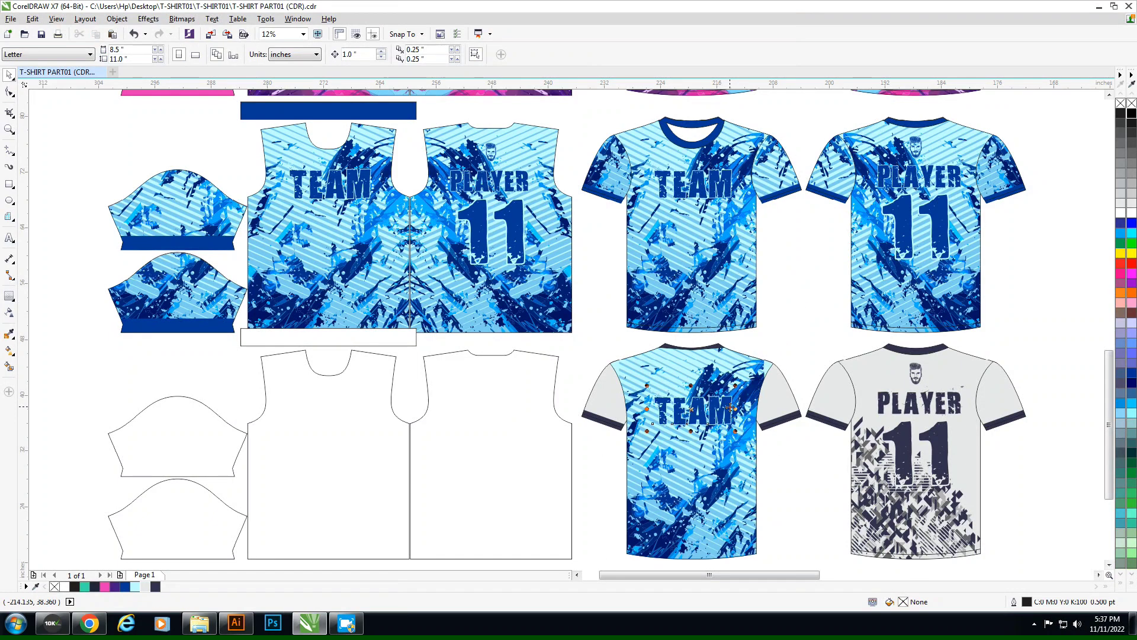
{"action": "key", "text": "ctrl+z"}
{"action": "key", "text": "ctrl+z"}
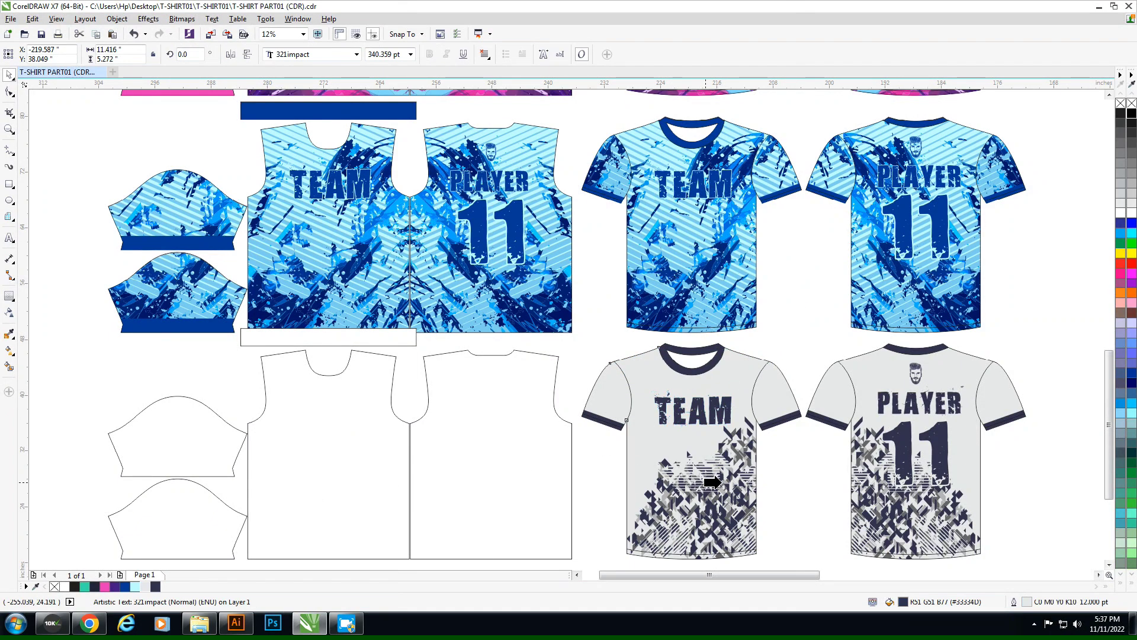
{"action": "left_click", "coordinate": [715, 480]}
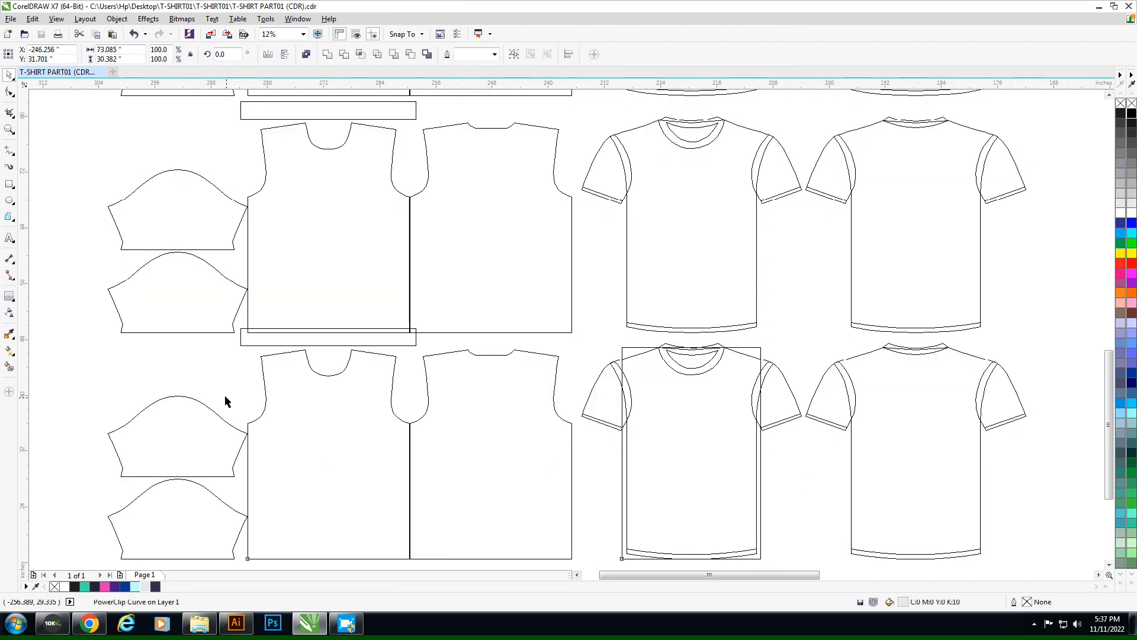
Step: Size the front panel's geometric design to 23 wide by 30 high
{"action": "left_click", "coordinate": [329, 414]}
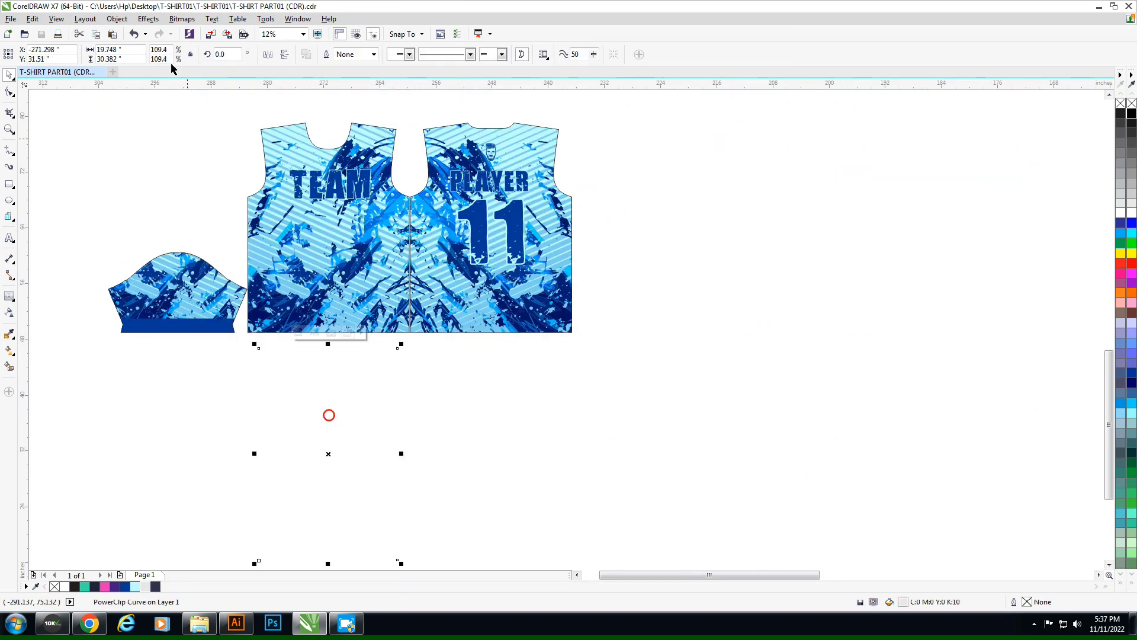
{"action": "key", "text": "Return"}
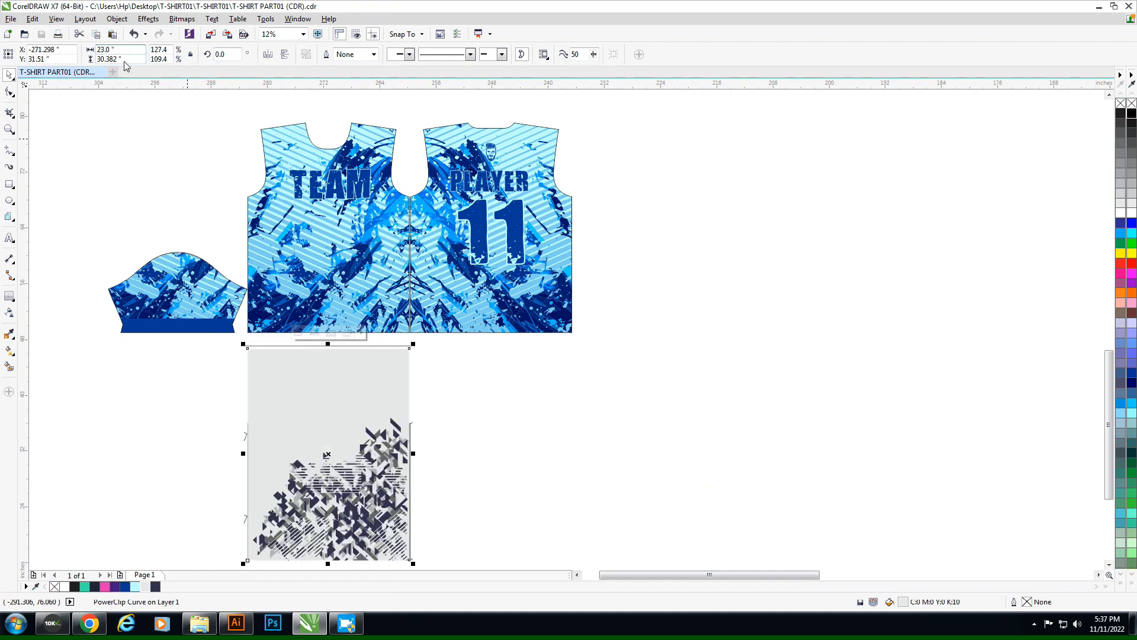
{"action": "type", "text": "30"}
{"action": "key", "text": "Return"}
{"action": "left_click", "coordinate": [290, 398]}
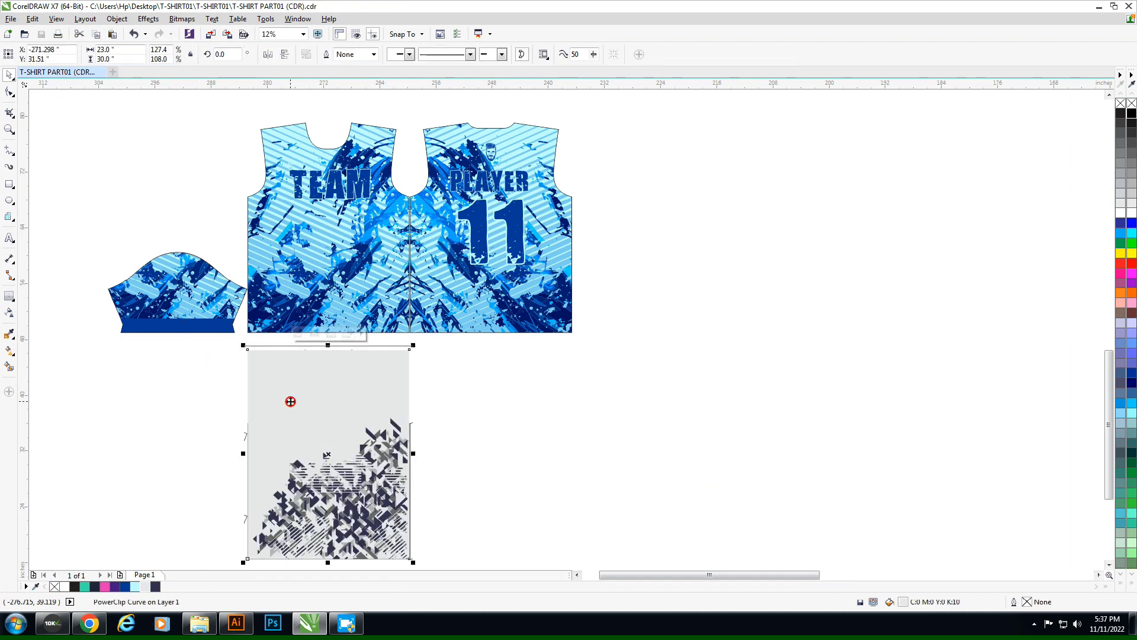
{"action": "left_click", "coordinate": [249, 388]}
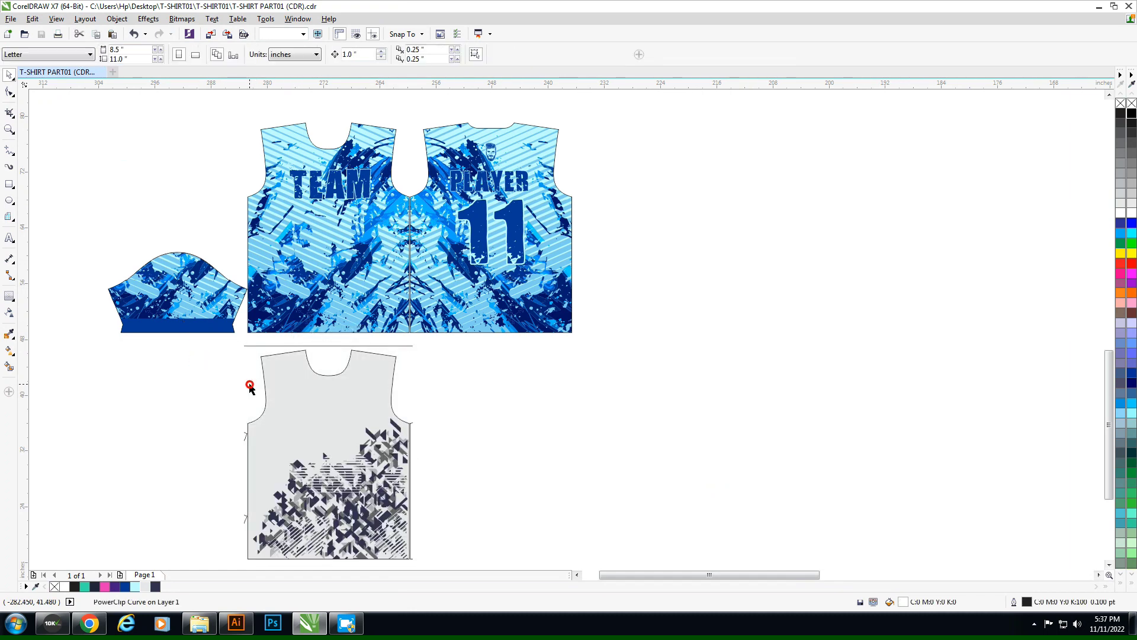
Step: In outline view, select the bottom row pieces, then the left front panel
{"action": "key", "text": "shift+F9"}
{"action": "left_click_drag", "start_coordinate": [157, 339], "coordinate": [806, 563]}
{"action": "scroll", "coordinate": [531, 373], "scroll_direction": "down", "scroll_amount": 2}
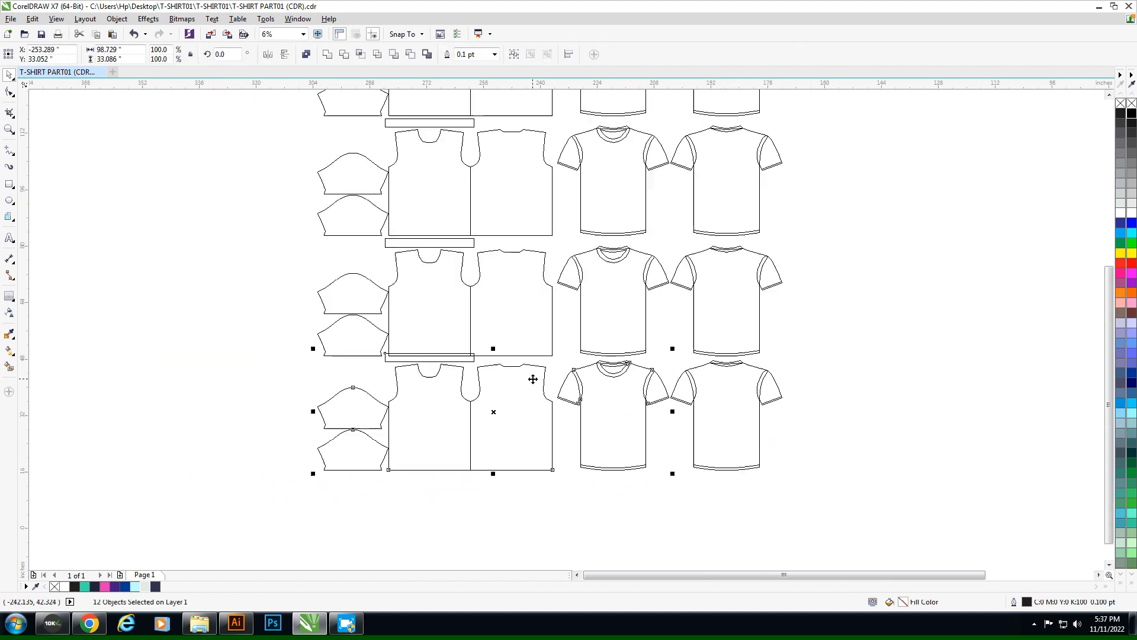
{"action": "left_click", "coordinate": [398, 480]}
{"action": "left_click", "coordinate": [425, 436]}
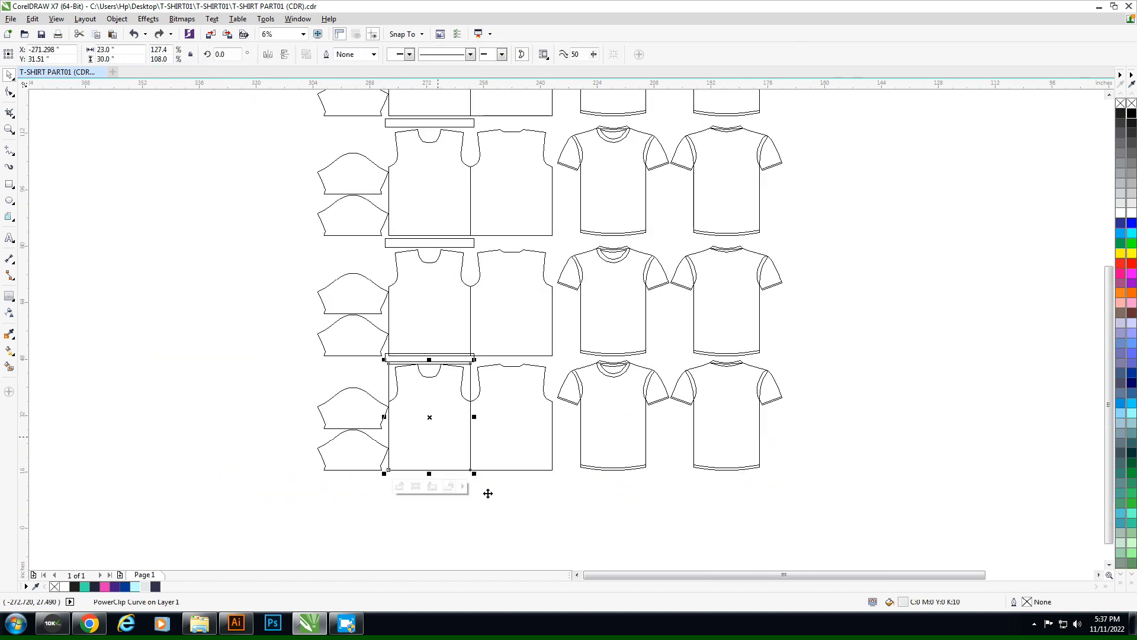
{"action": "left_click", "coordinate": [501, 513]}
{"action": "mouse_move", "coordinate": [347, 360]}
{"action": "left_mouse_down"}
{"action": "mouse_move", "coordinate": [766, 470]}
{"action": "mouse_move", "coordinate": [736, 428]}
{"action": "left_mouse_up"}
{"action": "scroll", "coordinate": [738, 444], "scroll_direction": "up", "scroll_amount": 2}
{"action": "scroll", "coordinate": [741, 375], "scroll_direction": "down", "scroll_amount": 3}
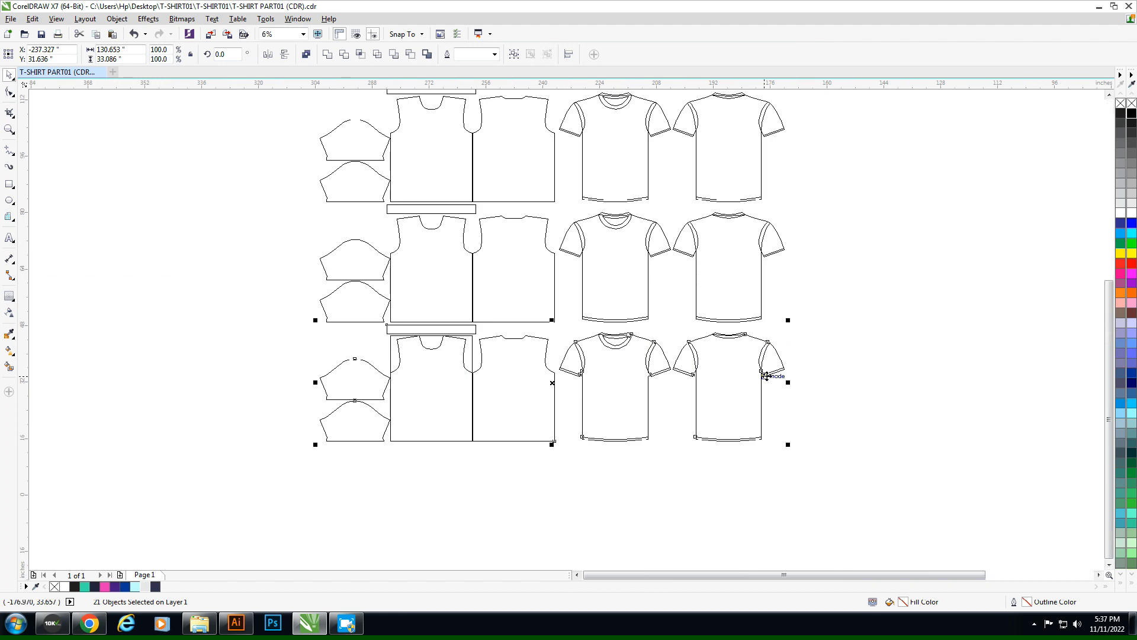
{"action": "scroll", "coordinate": [776, 378], "scroll_direction": "up", "scroll_amount": 4}
{"action": "left_click", "coordinate": [361, 497]}
{"action": "left_click", "coordinate": [347, 362]}
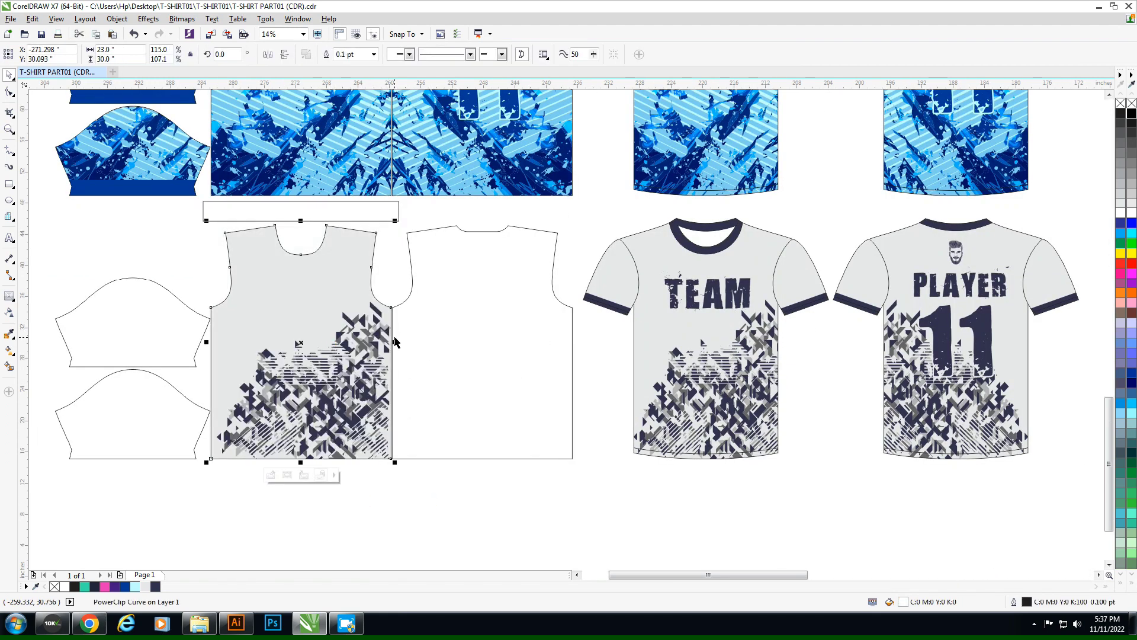
Step: Mirror the grey geometric panel into the right front panel
{"action": "left_click_drag", "start_coordinate": [394, 343], "coordinate": [154, 343]}
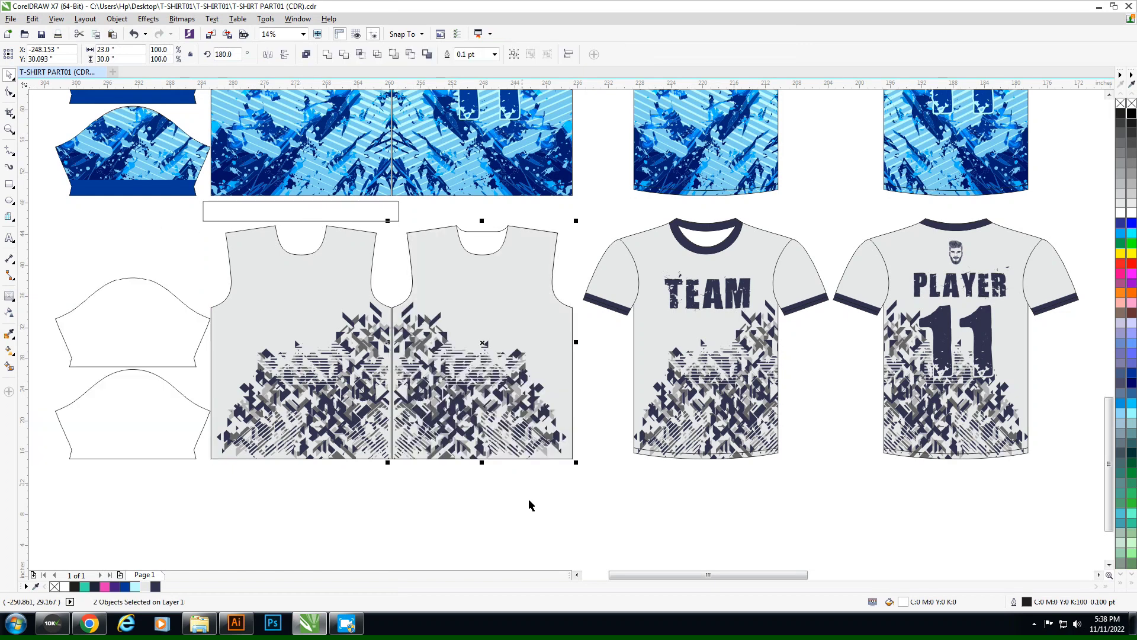
{"action": "left_click", "coordinate": [529, 501]}
{"action": "left_click", "coordinate": [476, 354]}
{"action": "key", "text": "ctrl+z"}
{"action": "left_click", "coordinate": [479, 269]}
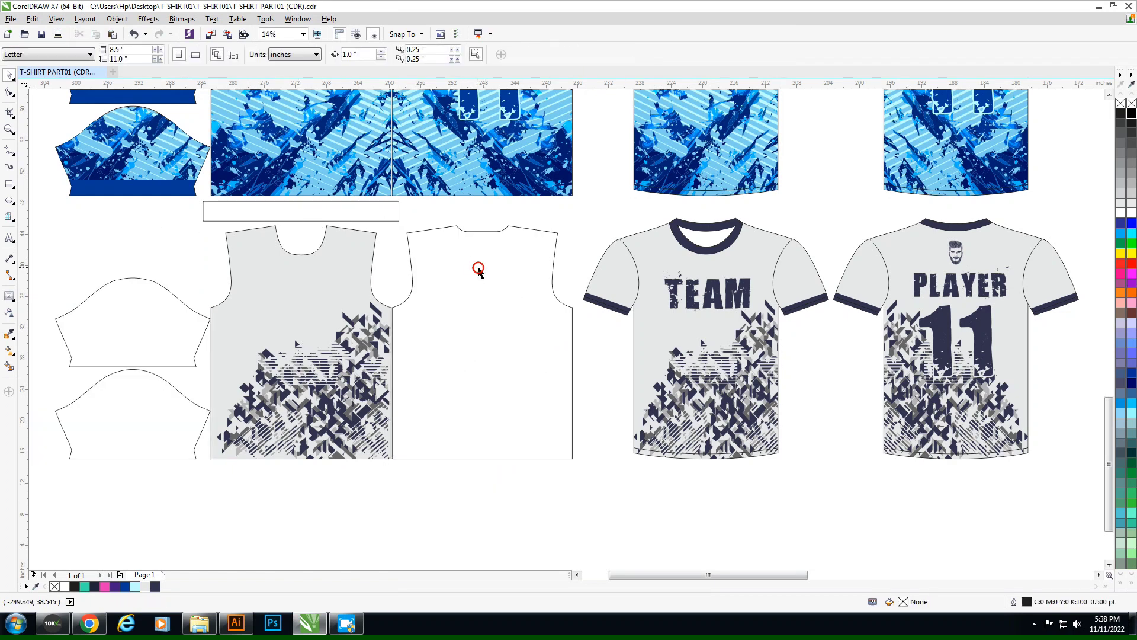
{"action": "left_click", "coordinate": [478, 272]}
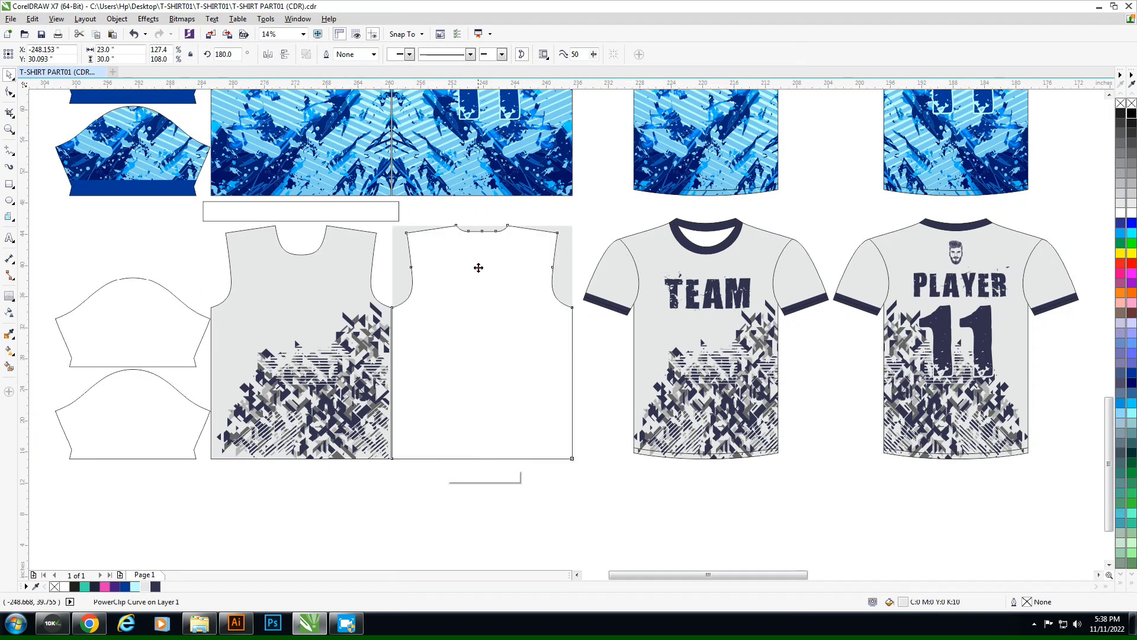
{"action": "key", "text": "ctrl+z"}
Step: Fill the top strip navy and both sleeves light grey
{"action": "left_click", "coordinate": [277, 211]}
{"action": "left_click", "coordinate": [155, 586]}
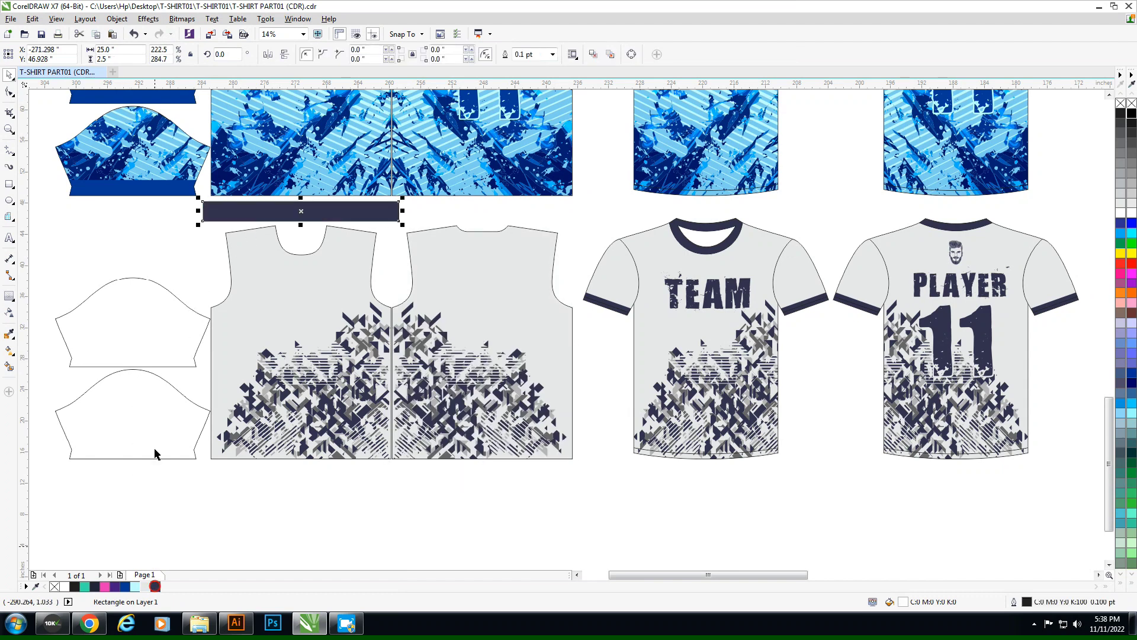
{"action": "left_click", "coordinate": [133, 320]}
{"action": "left_click", "coordinate": [157, 447], "text": "shift"}
{"action": "left_click", "coordinate": [145, 586]}
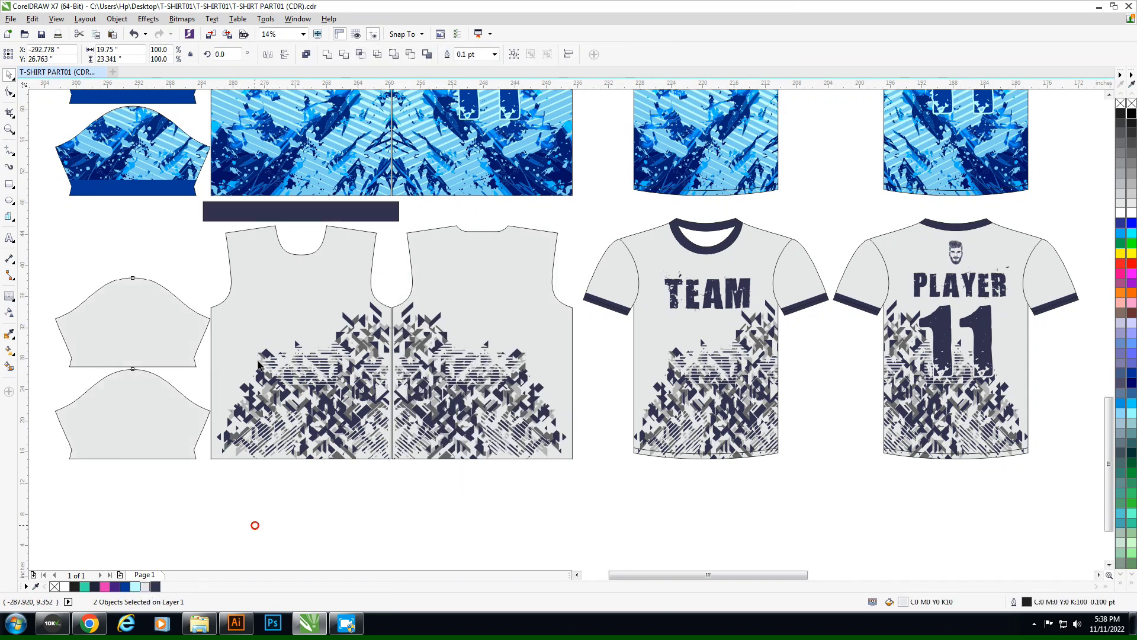
Step: Add a 2.0-high navy cuff strip behind the sleeve
{"action": "left_click_drag", "start_coordinate": [230, 218], "coordinate": [151, 252]}
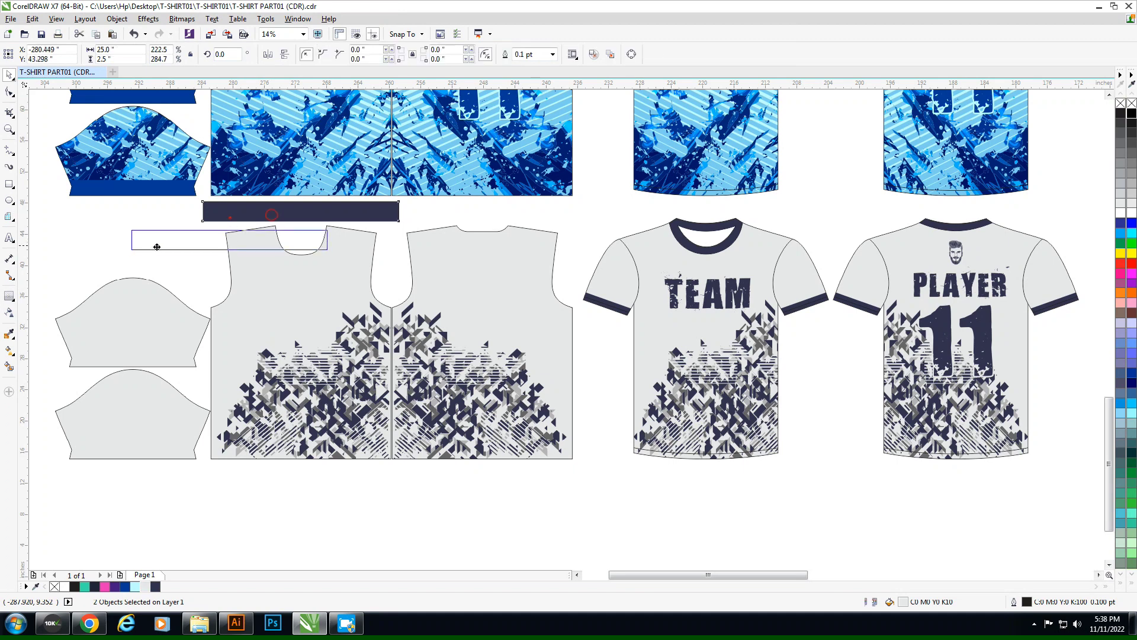
{"action": "type", "text": "2"}
{"action": "key", "text": "Return"}
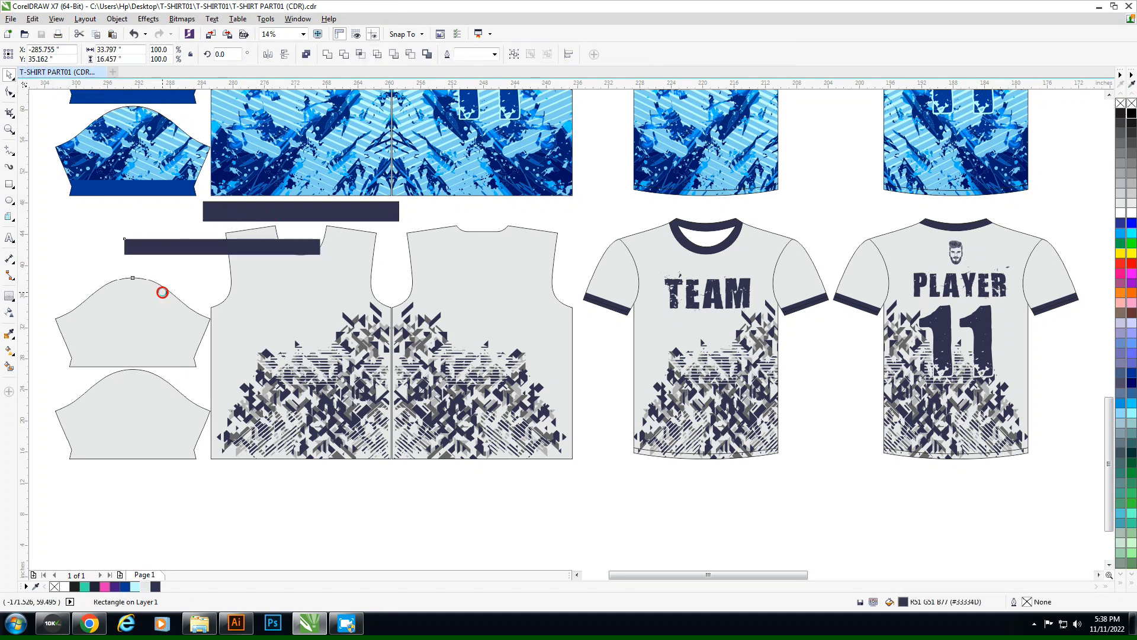
{"action": "left_click_drag", "start_coordinate": [207, 249], "coordinate": [118, 361]}
{"action": "key", "text": "shift+Page_Down"}
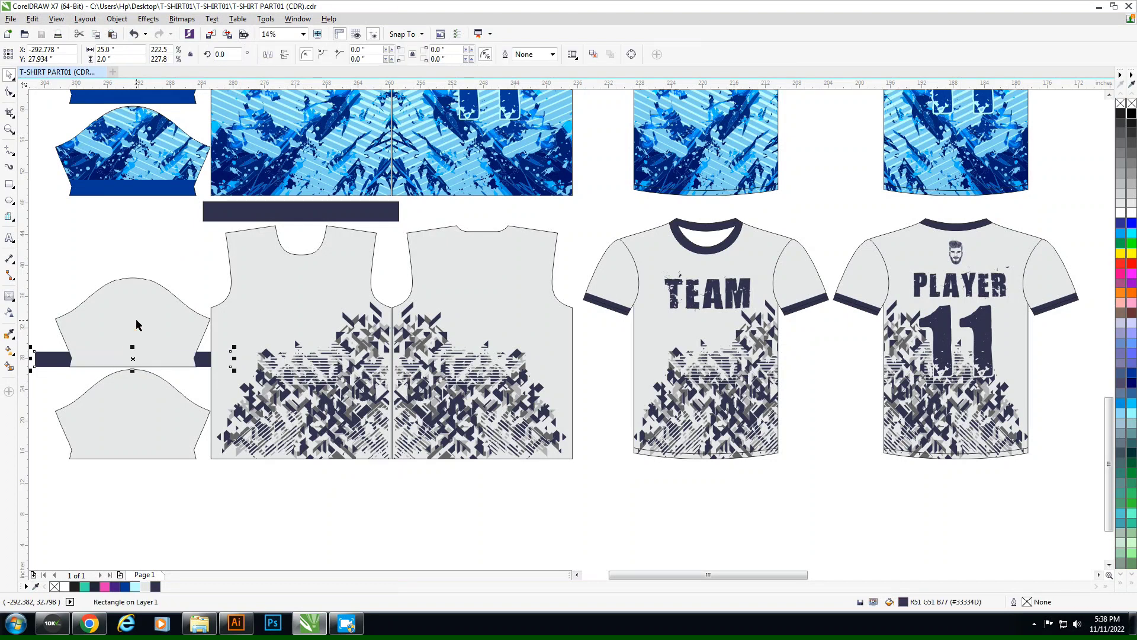
Step: Clip the navy bands into the grey vest's sleeve bottoms
{"action": "left_click_drag", "start_coordinate": [145, 310], "coordinate": [144, 456]}
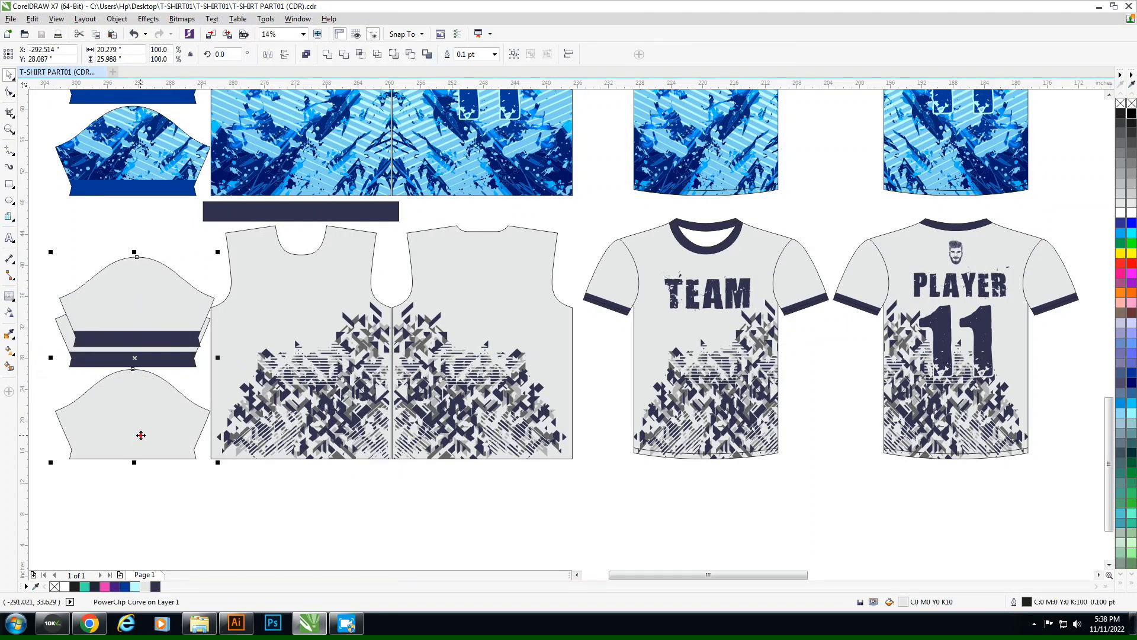
{"action": "left_click", "coordinate": [178, 474]}
{"action": "left_click", "coordinate": [168, 453]}
{"action": "key", "text": "Delete"}
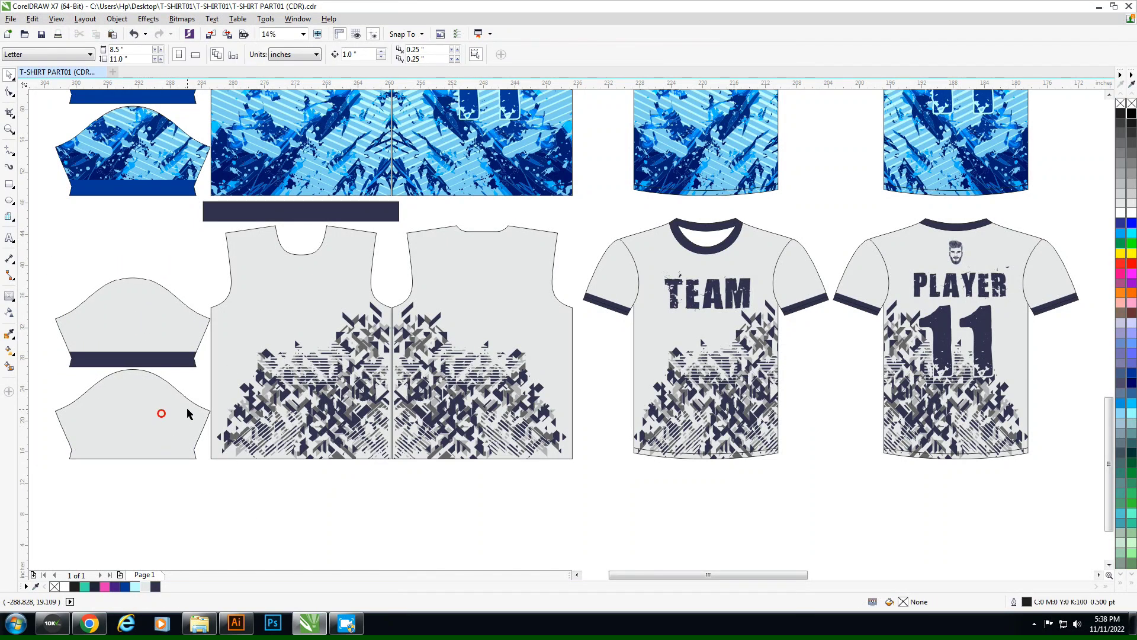
{"action": "key", "text": "ctrl+z"}
{"action": "left_click", "coordinate": [329, 486]}
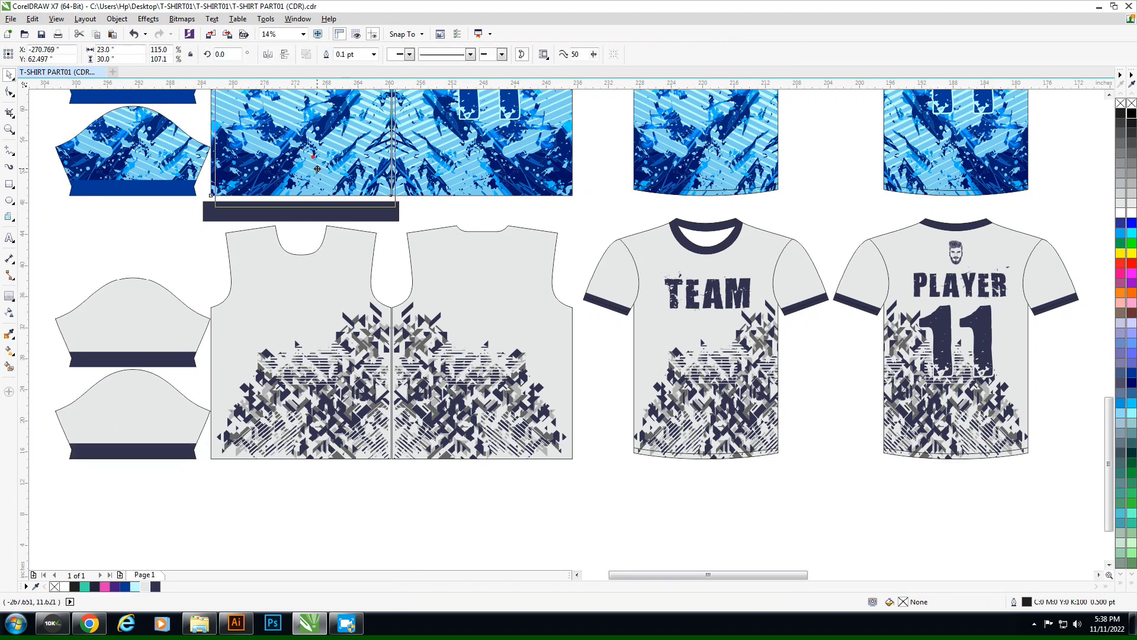
Step: Place the TEAM front design onto the grey vest's front panel
{"action": "left_click", "coordinate": [319, 237]}
{"action": "key", "text": "ctrl+z"}
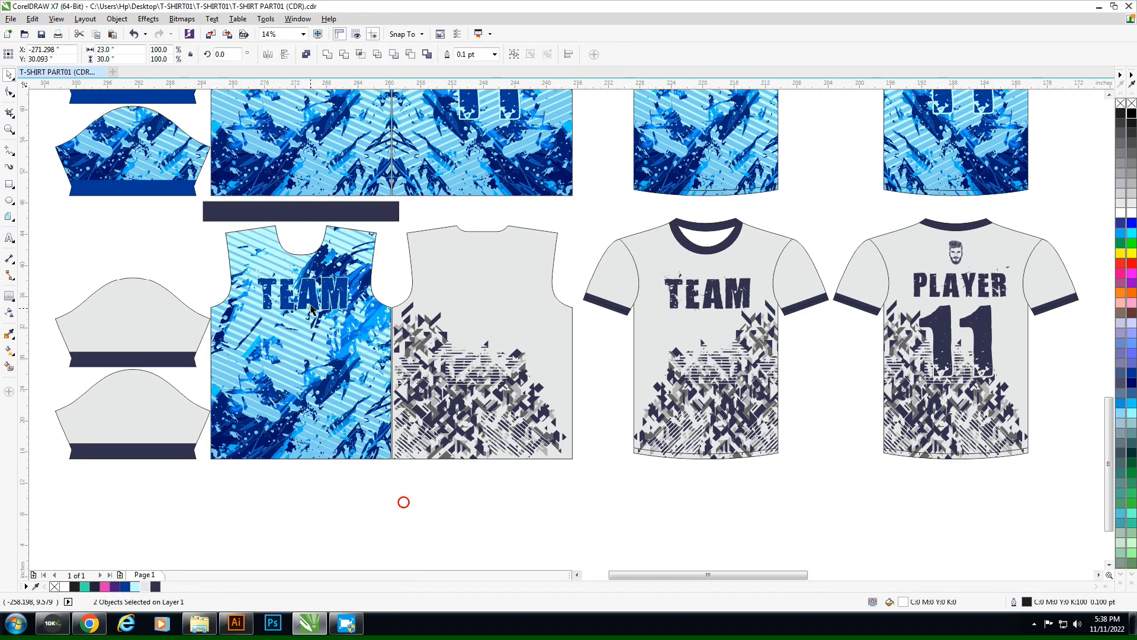
{"action": "key", "text": "ctrl+z"}
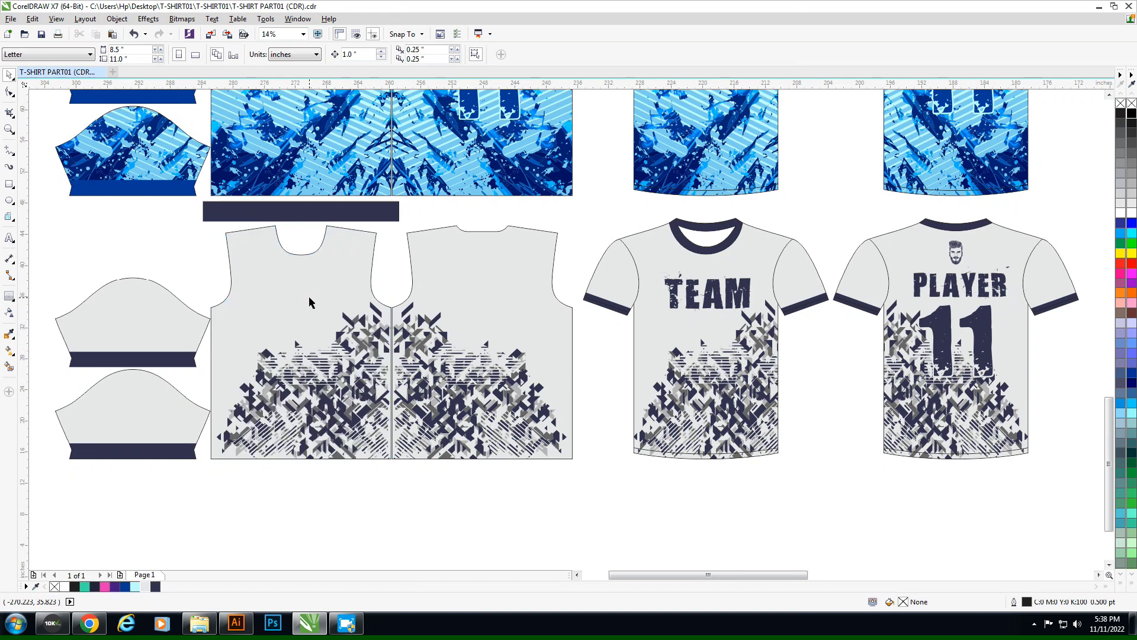
{"action": "key", "text": "ctrl+shift+z"}
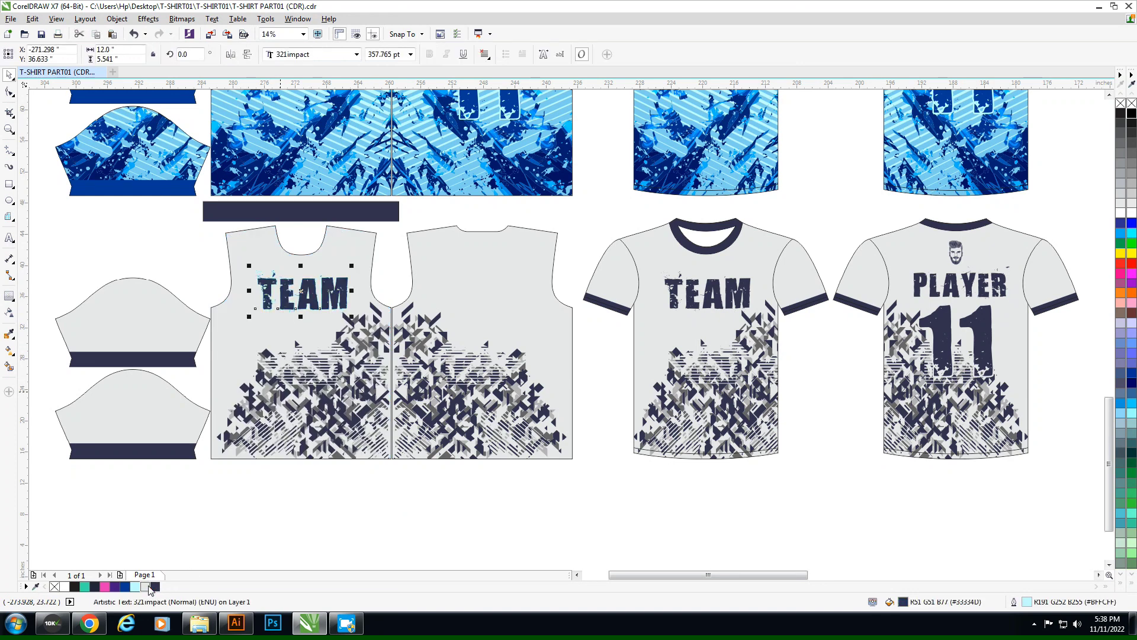
Step: Give the vest back the grey pattern with PLAYER, replacing the blue 11 with navy
{"action": "key", "text": "ctrl+shift+z"}
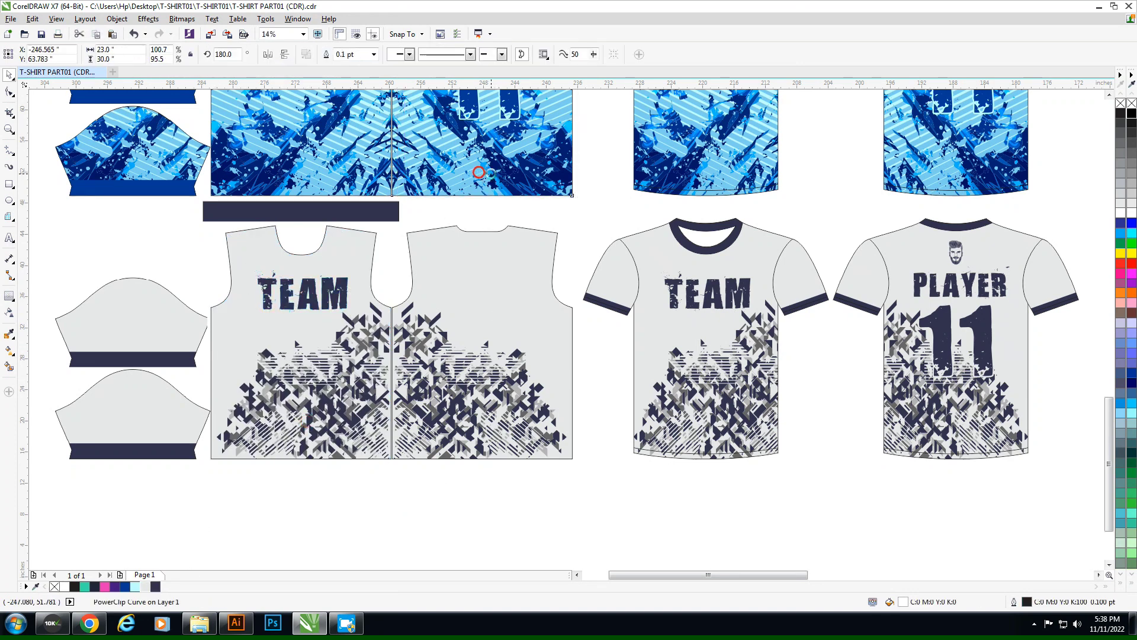
{"action": "key", "text": "ctrl+shift+z"}
{"action": "key", "text": "ctrl+shift+z"}
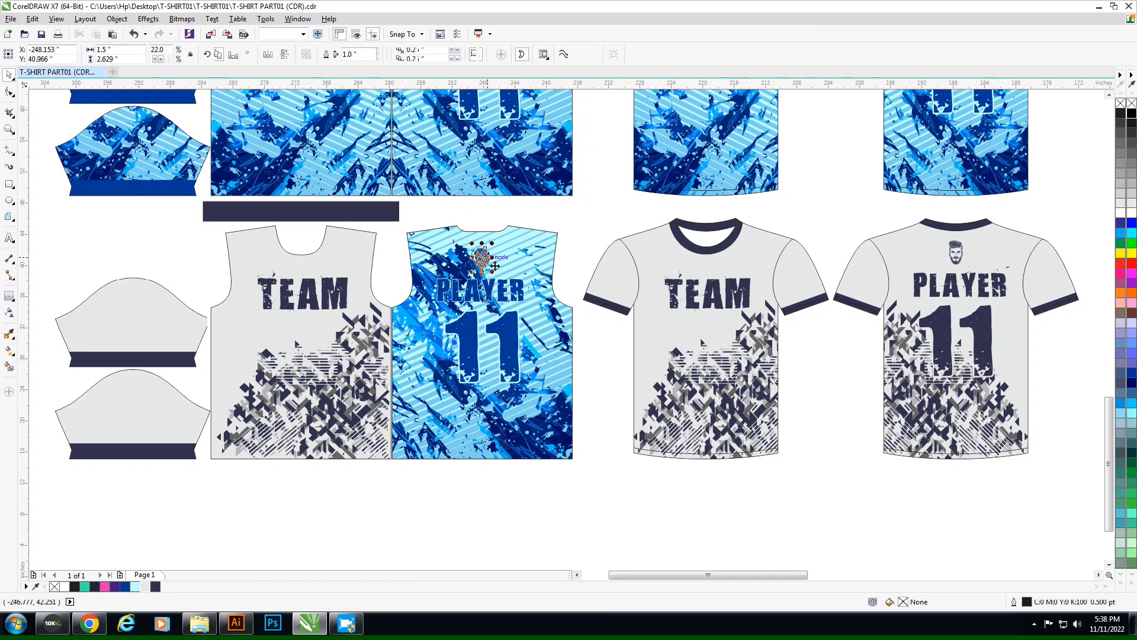
{"action": "key", "text": "ctrl+shift+z"}
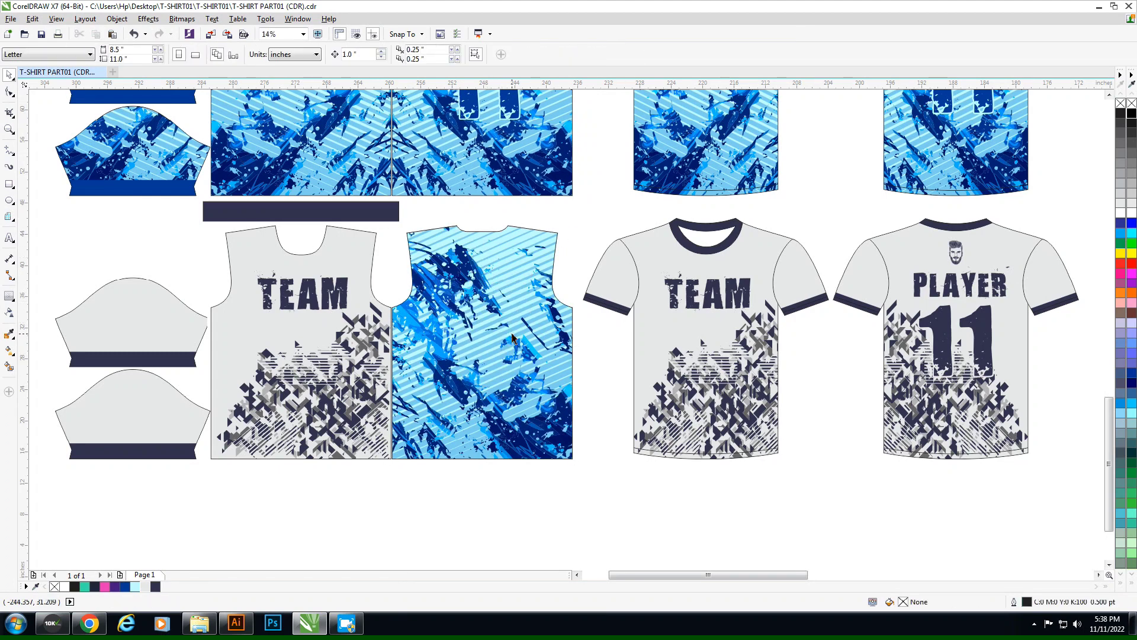
{"action": "key", "text": "ctrl+shift+z"}
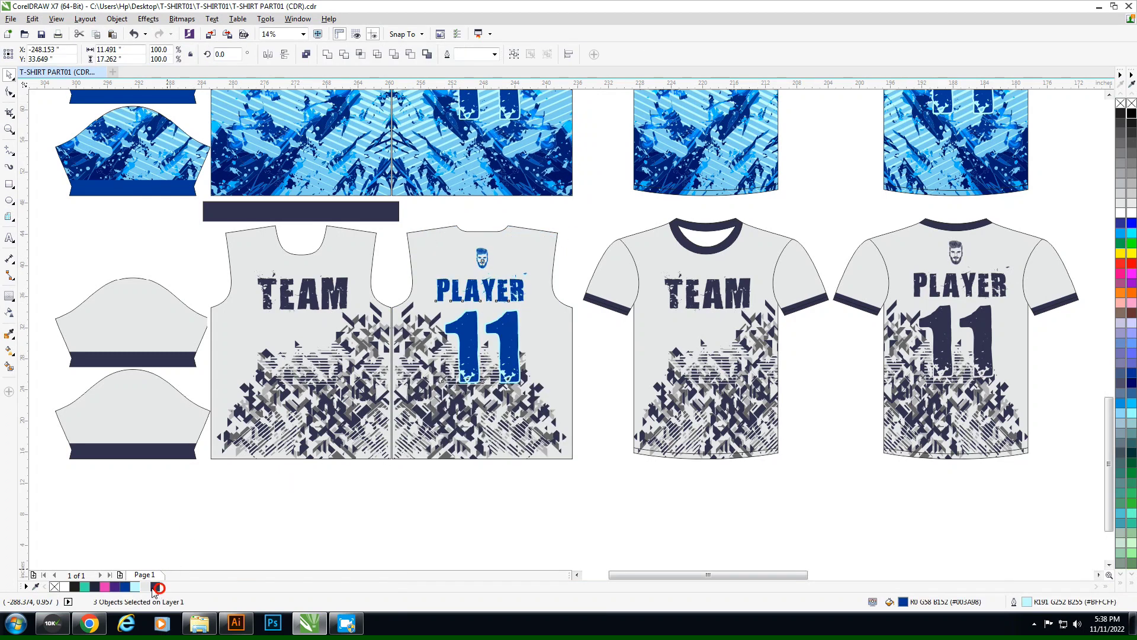
{"action": "key", "text": "ctrl+z"}
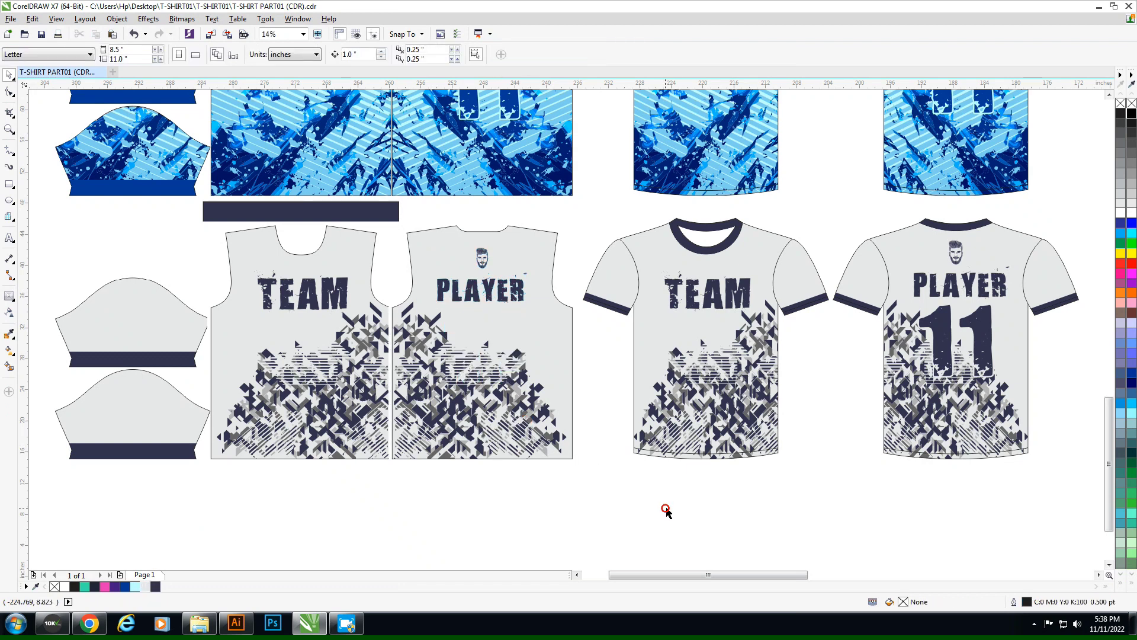
{"action": "key", "text": "ctrl+shift+z"}
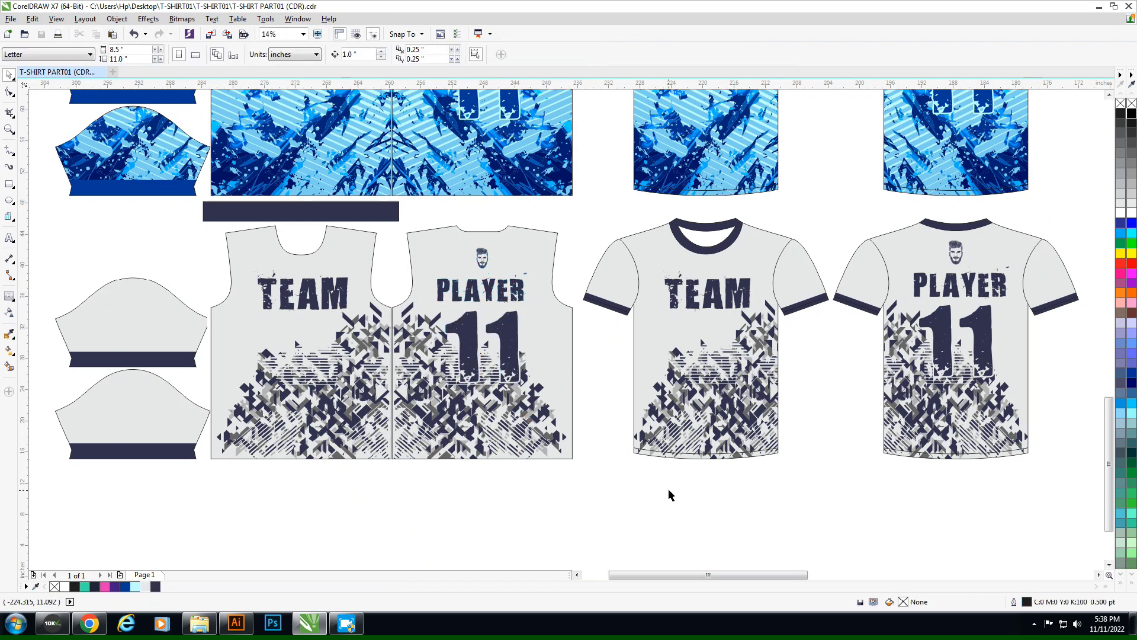
{"action": "key", "text": "F4"}
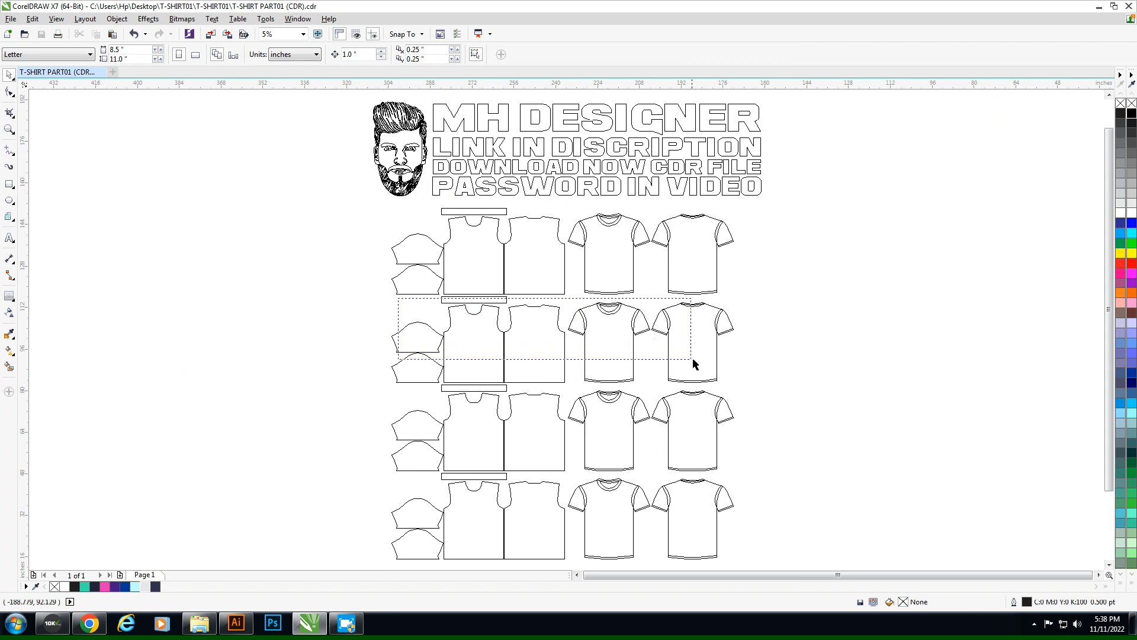
Step: Move the second row of shirt pieces to the top right, beside the top row
{"action": "left_click_drag", "start_coordinate": [694, 362], "coordinate": [742, 382]}
{"action": "left_click_drag", "start_coordinate": [498, 362], "coordinate": [841, 277]}
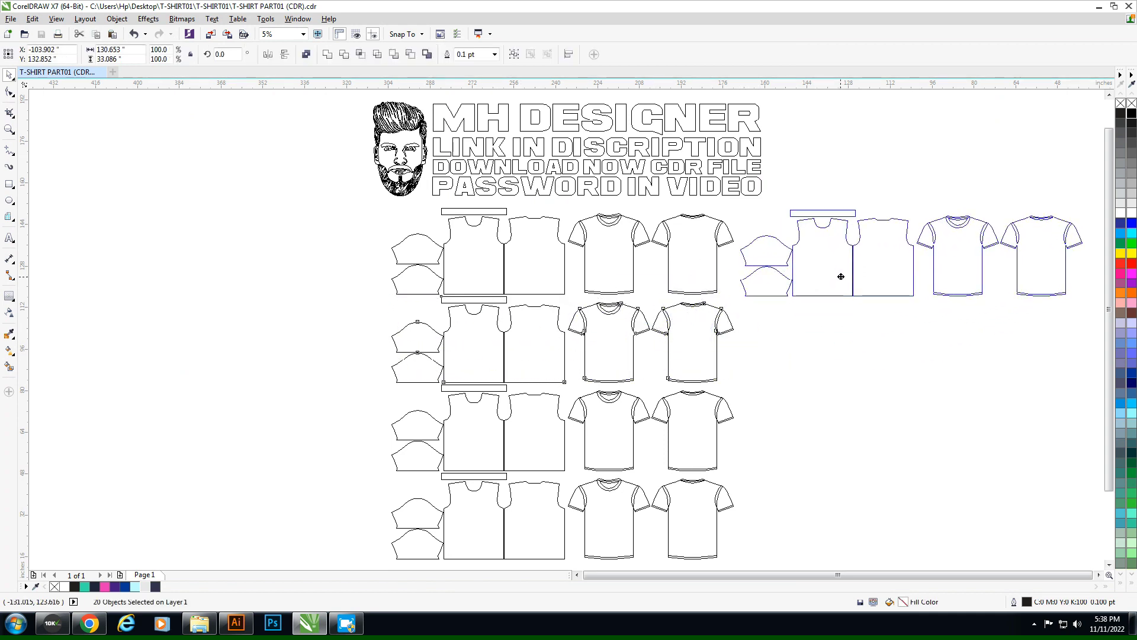
{"action": "left_click", "coordinate": [750, 340]}
{"action": "left_click", "coordinate": [764, 281]}
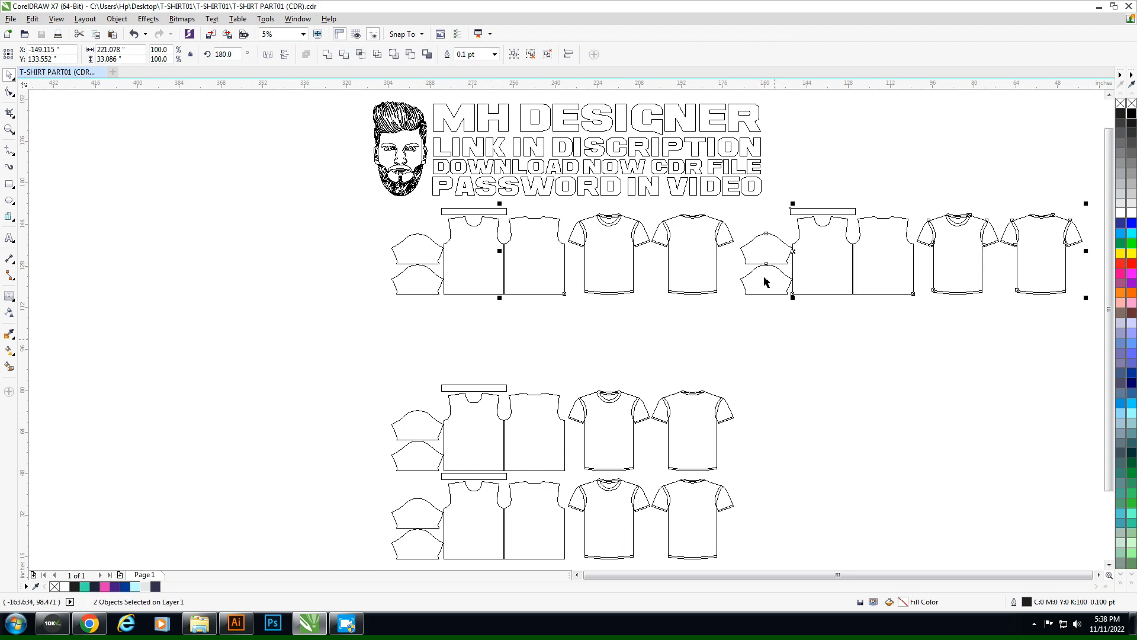
{"action": "mouse_move", "coordinate": [764, 282]}
{"action": "left_mouse_down"}
{"action": "mouse_move", "coordinate": [768, 250]}
{"action": "mouse_move", "coordinate": [758, 248]}
{"action": "left_mouse_up"}
{"action": "left_click", "coordinate": [396, 378]}
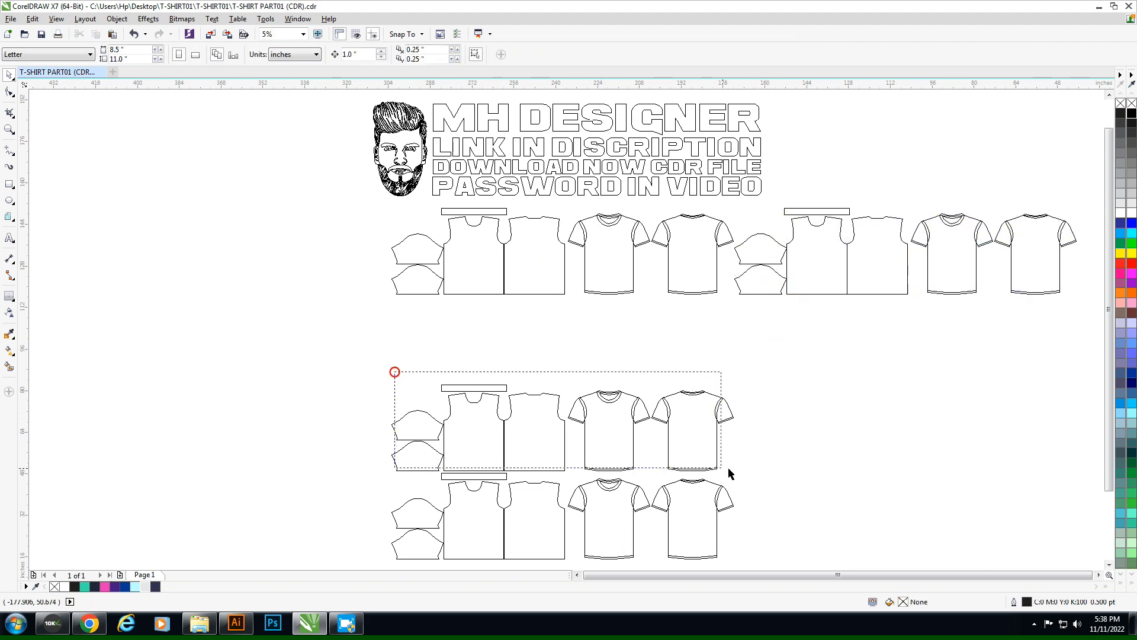
Step: Move the blue shirt row up to start the grid's second row
{"action": "left_click_drag", "start_coordinate": [729, 472], "coordinate": [738, 474]}
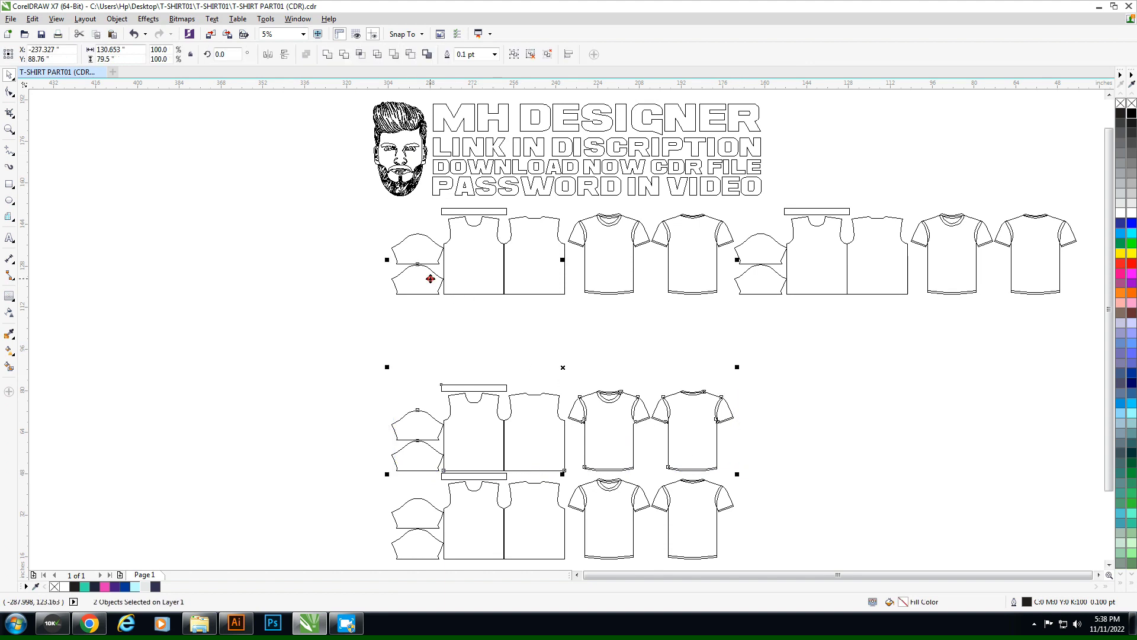
{"action": "mouse_move", "coordinate": [753, 408]}
{"action": "left_mouse_down"}
{"action": "mouse_move", "coordinate": [717, 325]}
{"action": "mouse_move", "coordinate": [752, 326]}
{"action": "left_mouse_up"}
{"action": "left_click", "coordinate": [829, 312]}
{"action": "key", "text": "shift+F9"}
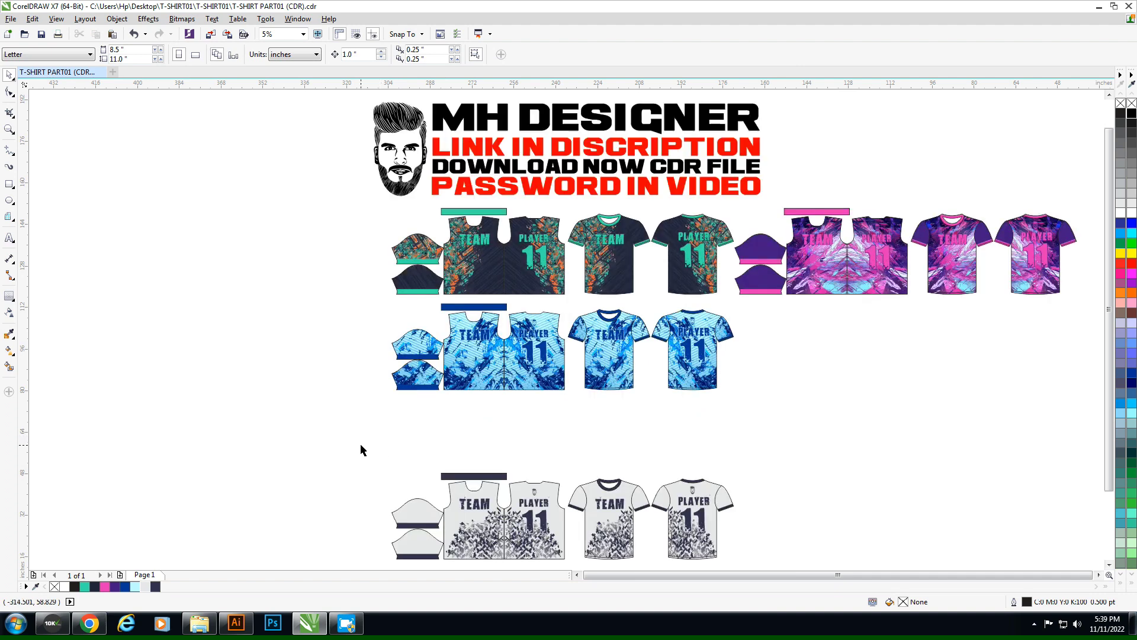
Step: Group the grey shirt row and align it to the right of the blue row
{"action": "left_click_drag", "start_coordinate": [357, 444], "coordinate": [761, 563]}
{"action": "key", "text": "ctrl+g"}
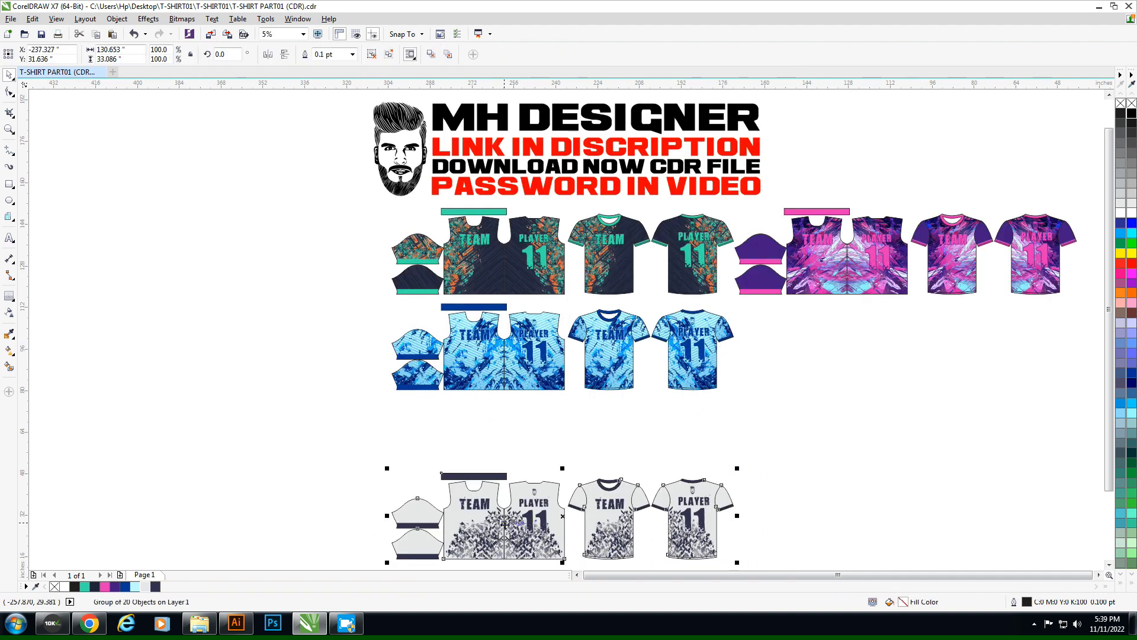
{"action": "mouse_move", "coordinate": [514, 520]}
{"action": "left_mouse_down"}
{"action": "mouse_move", "coordinate": [769, 317]}
{"action": "mouse_move", "coordinate": [859, 382]}
{"action": "left_mouse_up"}
{"action": "left_click", "coordinate": [757, 292], "text": "shift"}
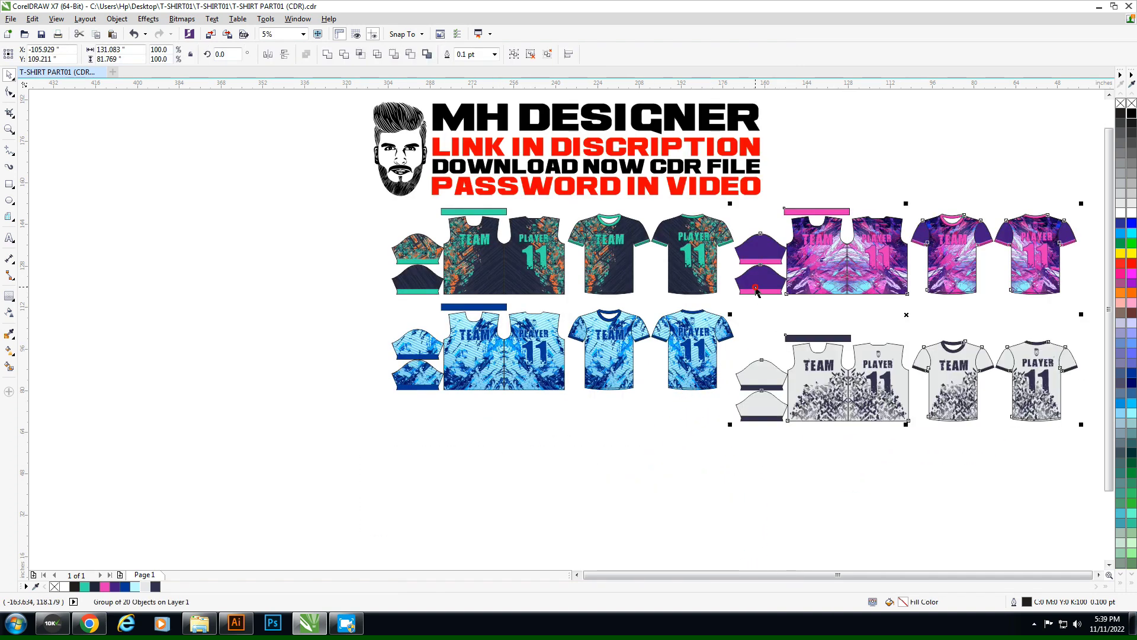
{"action": "left_click", "coordinate": [550, 367]}
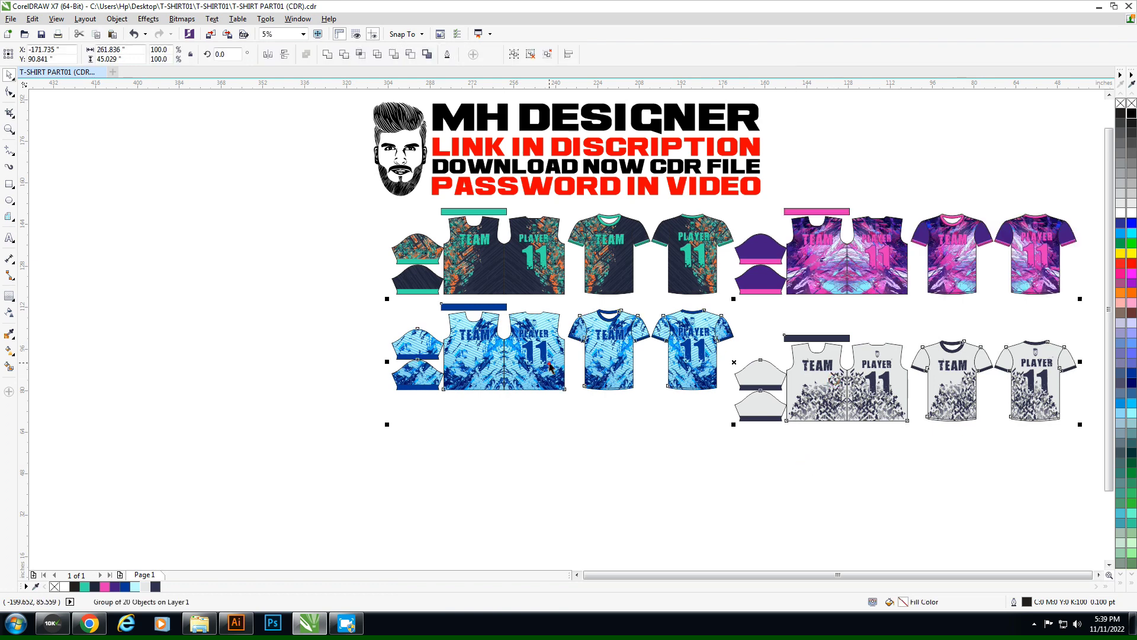
{"action": "key", "text": "t"}
{"action": "left_click", "coordinate": [542, 462]}
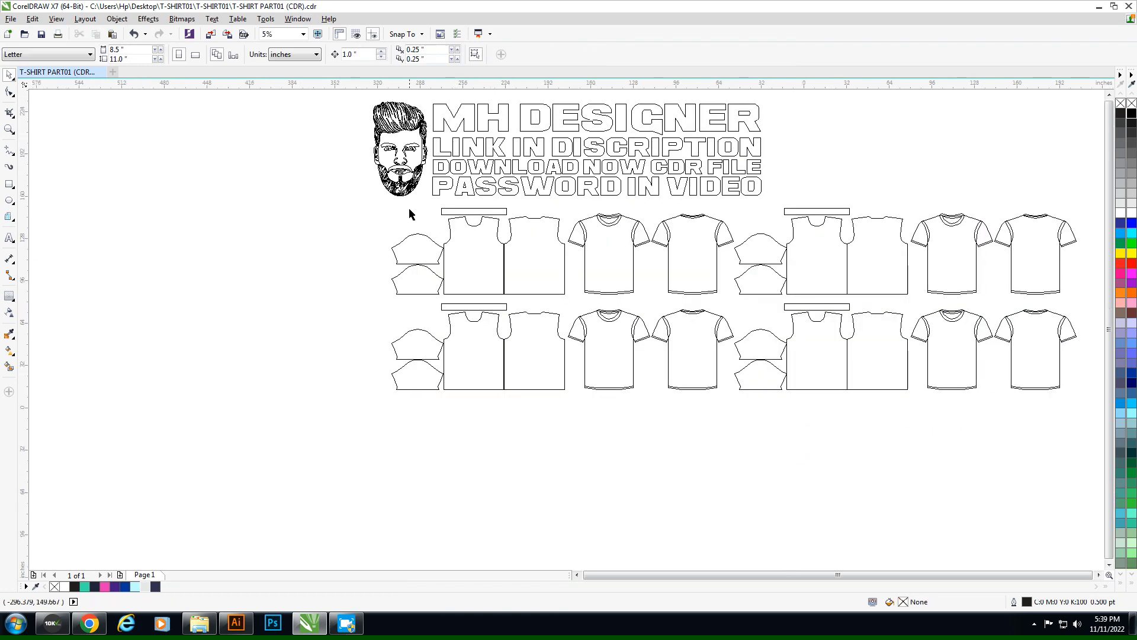
Step: Group both rows of shirt templates together
{"action": "scroll", "coordinate": [408, 211], "scroll_direction": "down", "scroll_amount": 2}
{"action": "left_click_drag", "start_coordinate": [377, 142], "coordinate": [605, 209]}
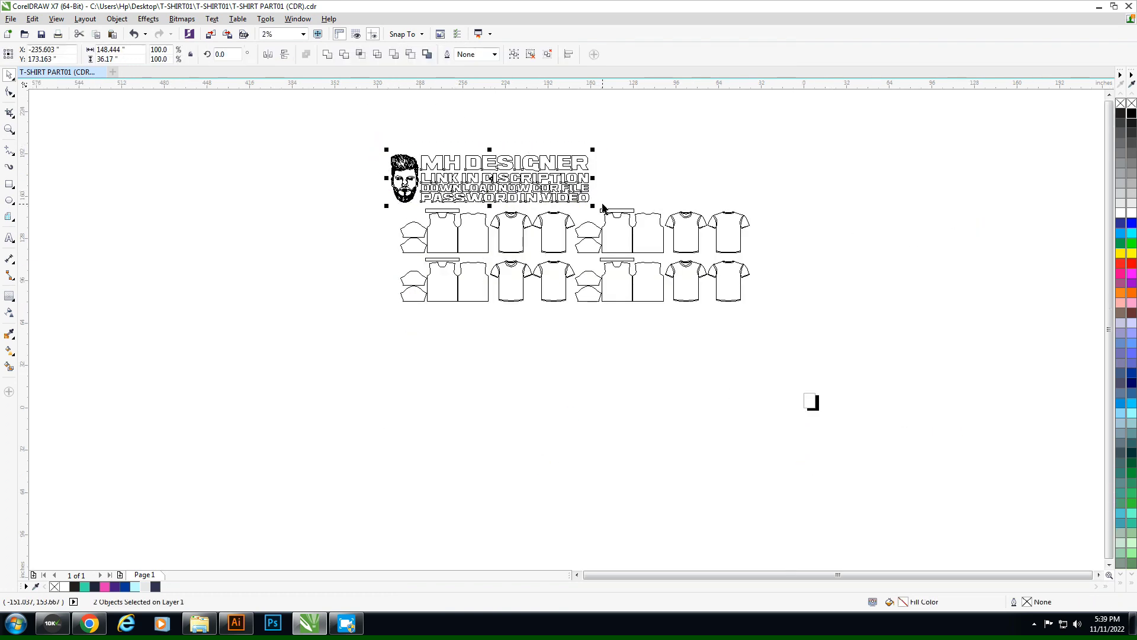
{"action": "left_click_drag", "start_coordinate": [799, 197], "coordinate": [310, 355]}
{"action": "key", "text": "ctrl+g"}
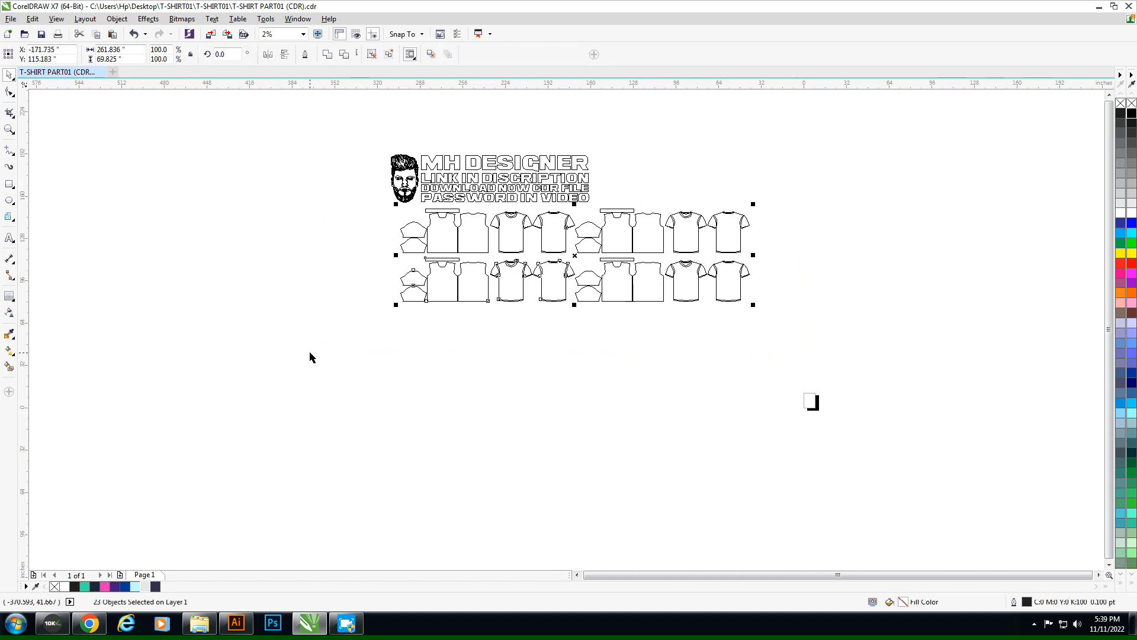
Step: Centre the MH DESIGNER logo over the grouped shirt rows
{"action": "key", "text": "shift+F9"}
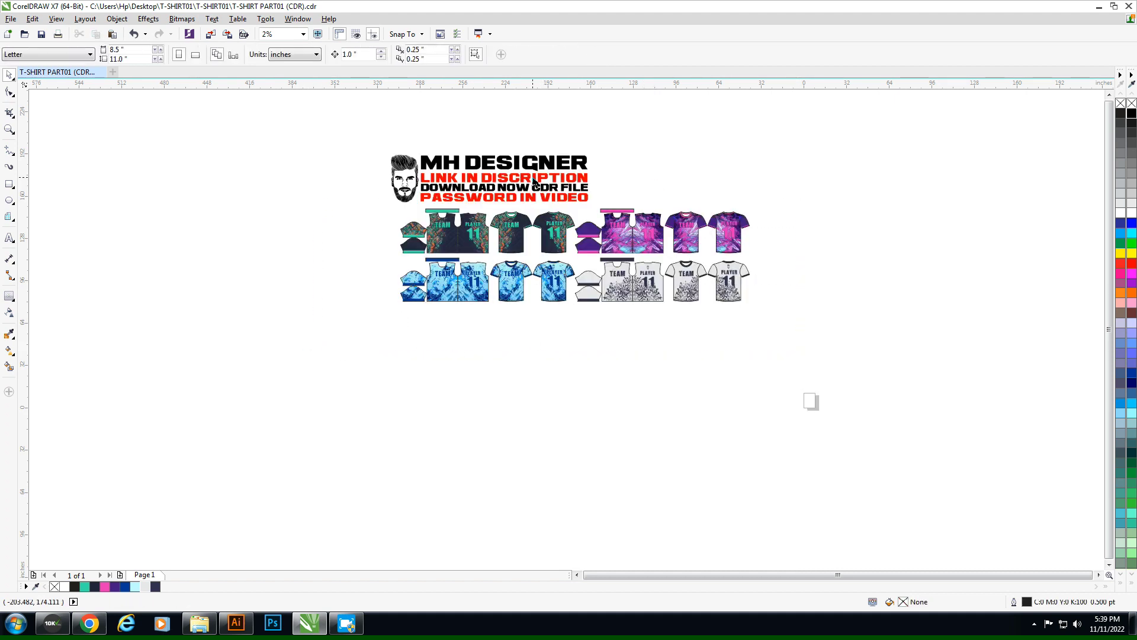
{"action": "left_click", "coordinate": [540, 201], "text": "shift"}
{"action": "key", "text": "ctrl+g"}
{"action": "key", "text": "ctrl+u"}
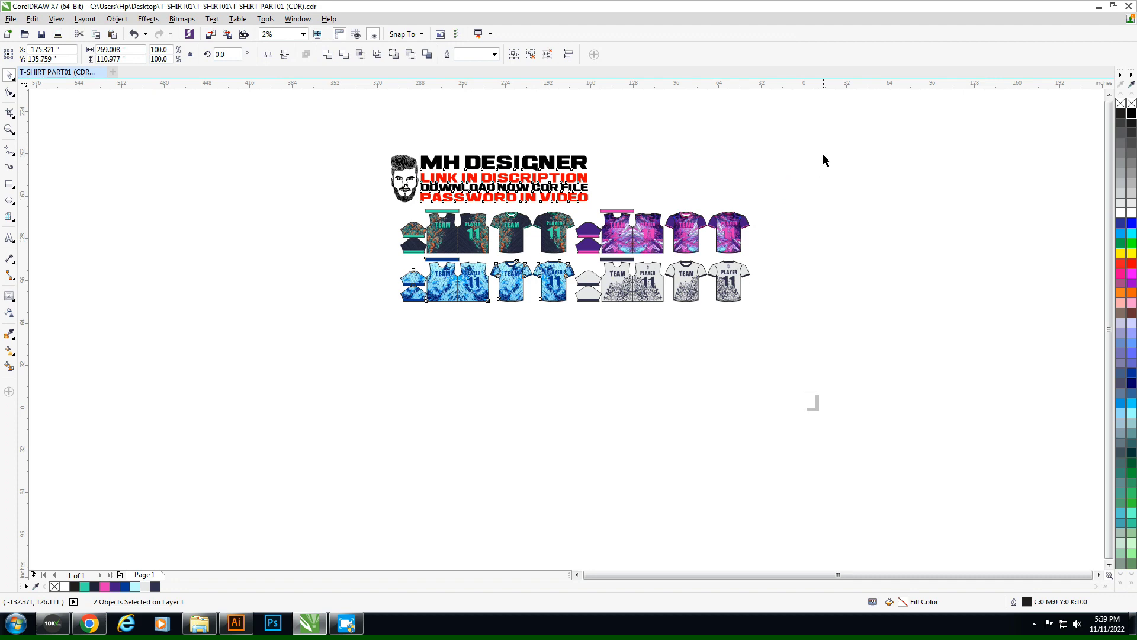
{"action": "key", "text": "c"}
{"action": "left_click", "coordinate": [844, 157]}
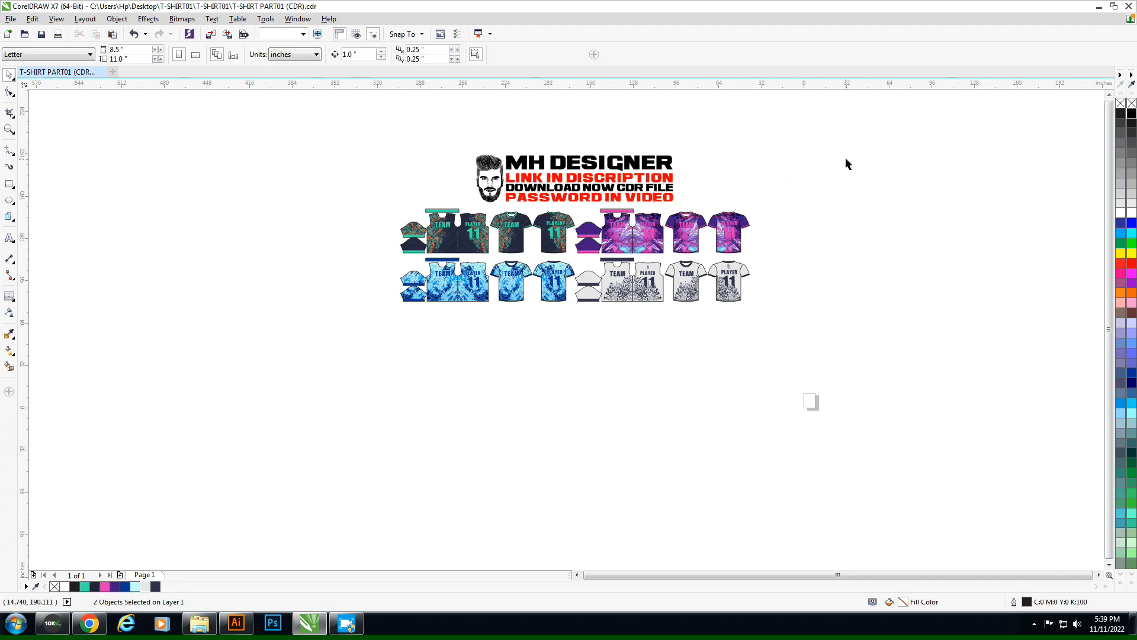
{"action": "key", "text": "F4"}
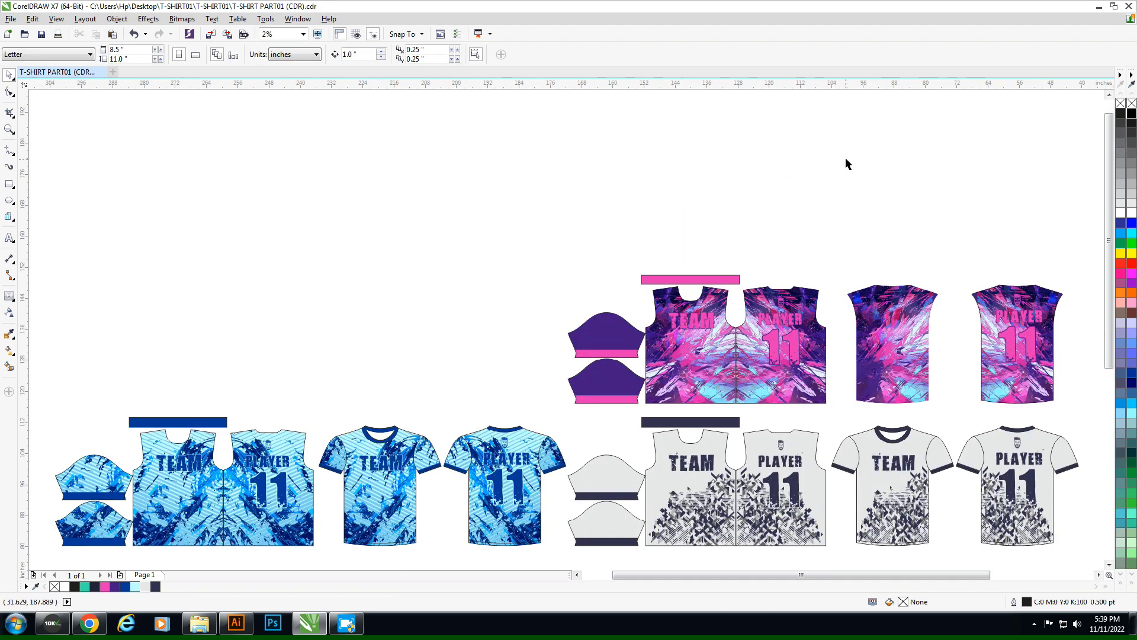
{"action": "key", "text": "ctrl+a"}
{"action": "left_click", "coordinate": [919, 172]}
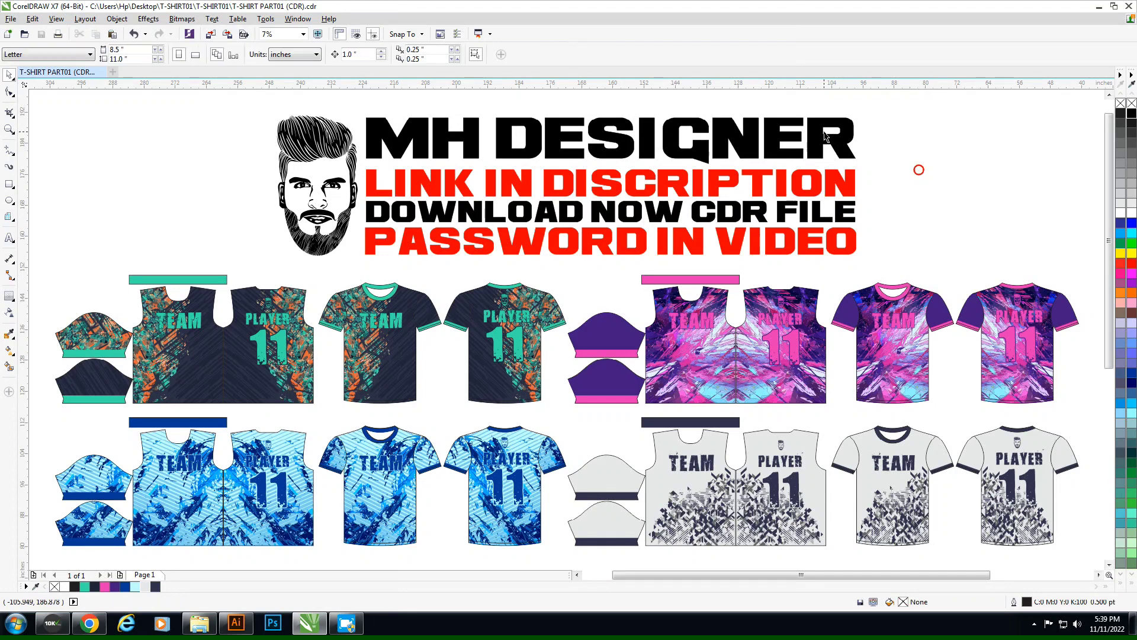
Step: Copy the header text below the shirts, keeping only the MH DESIGNER line
{"action": "key", "text": "shift+F9"}
{"action": "left_click_drag", "start_coordinate": [625, 139], "coordinate": [638, 363]}
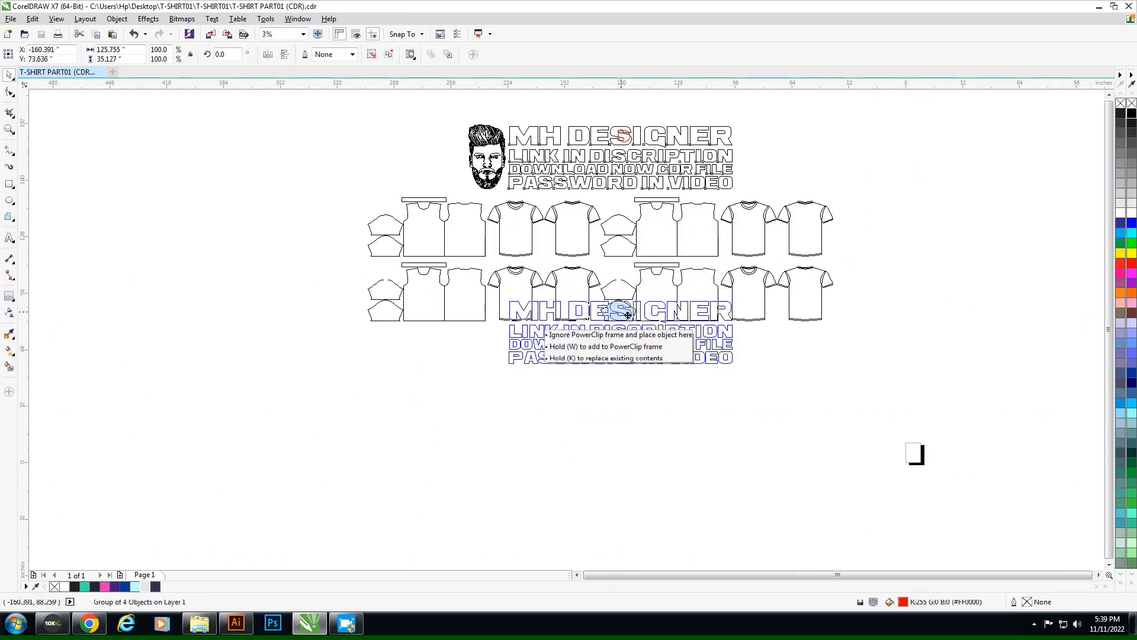
{"action": "left_click", "coordinate": [734, 374]}
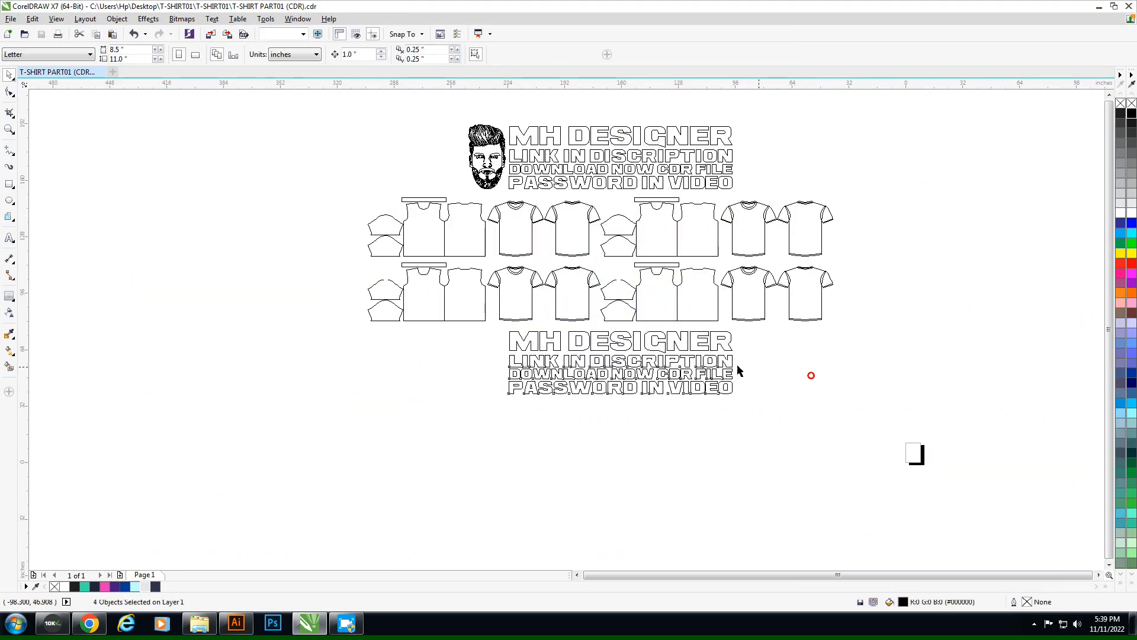
{"action": "key", "text": "Delete"}
{"action": "left_click", "coordinate": [725, 391]}
{"action": "key", "text": "Delete"}
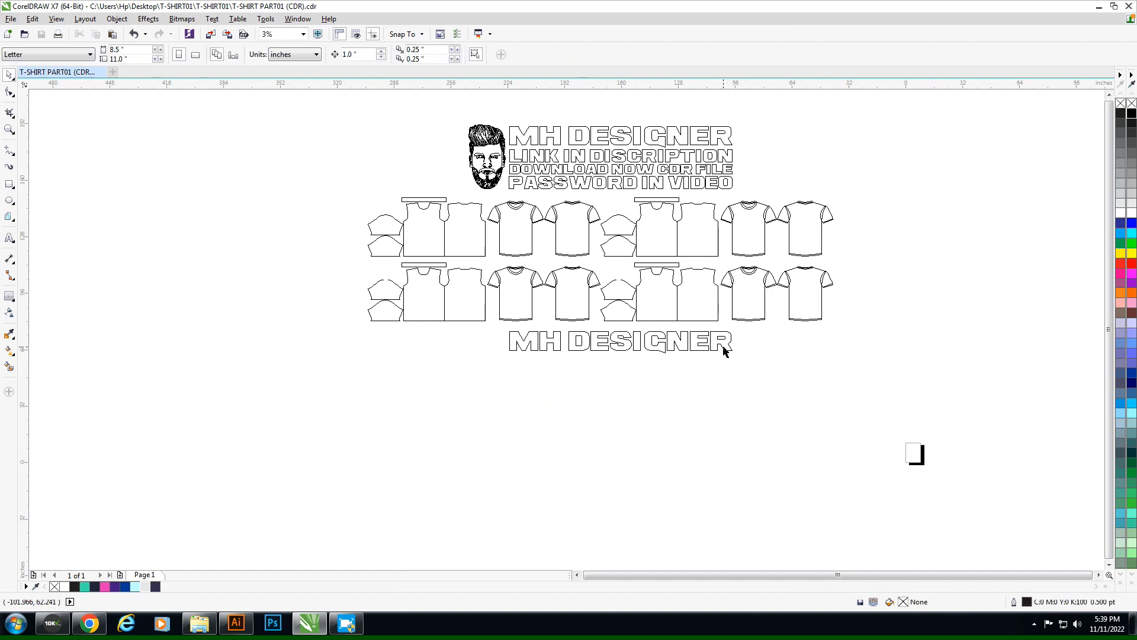
{"action": "left_click", "coordinate": [723, 349]}
{"action": "key", "text": "F4"}
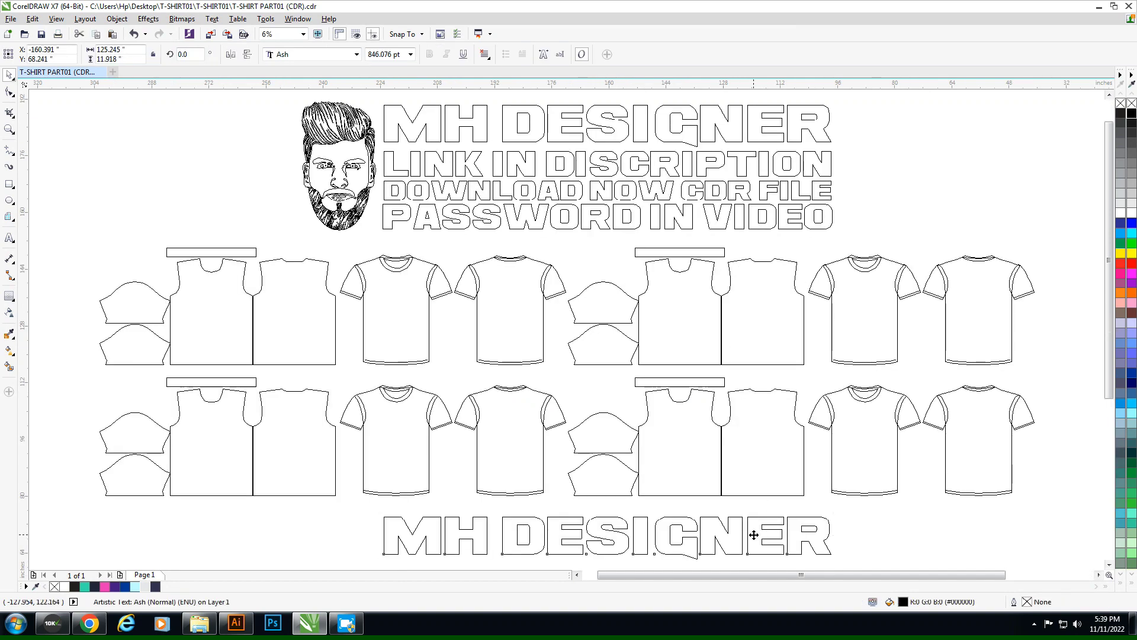
Step: Retype the copy as 'THANKS FOR WATCHING' and centre it under the header
{"action": "double_click", "coordinate": [754, 535]}
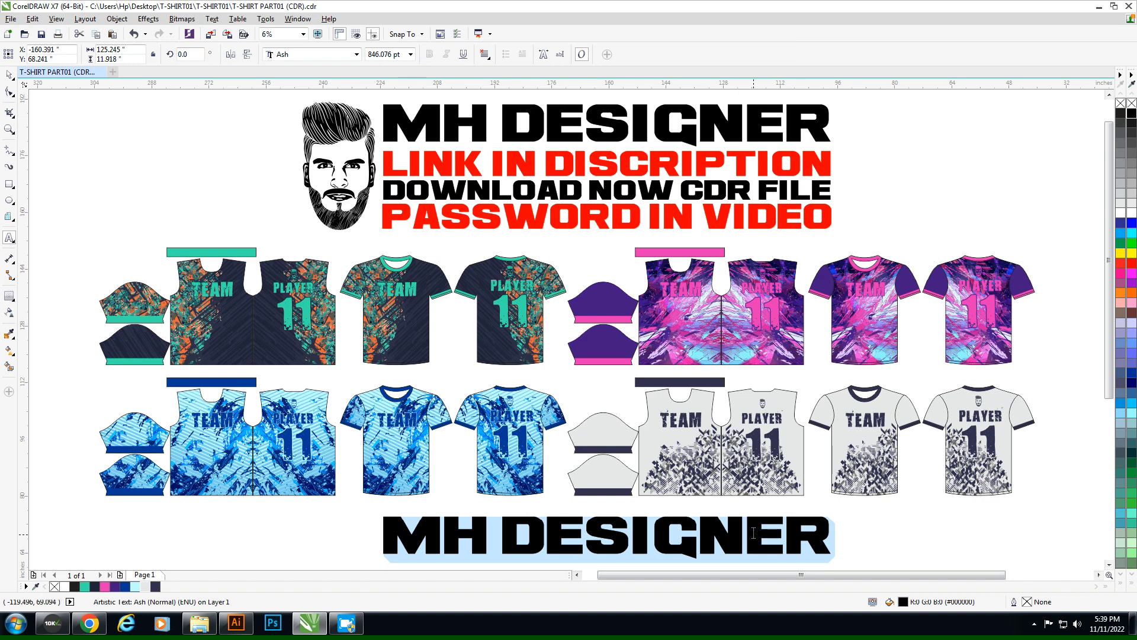
{"action": "type", "text": "THANKS"}
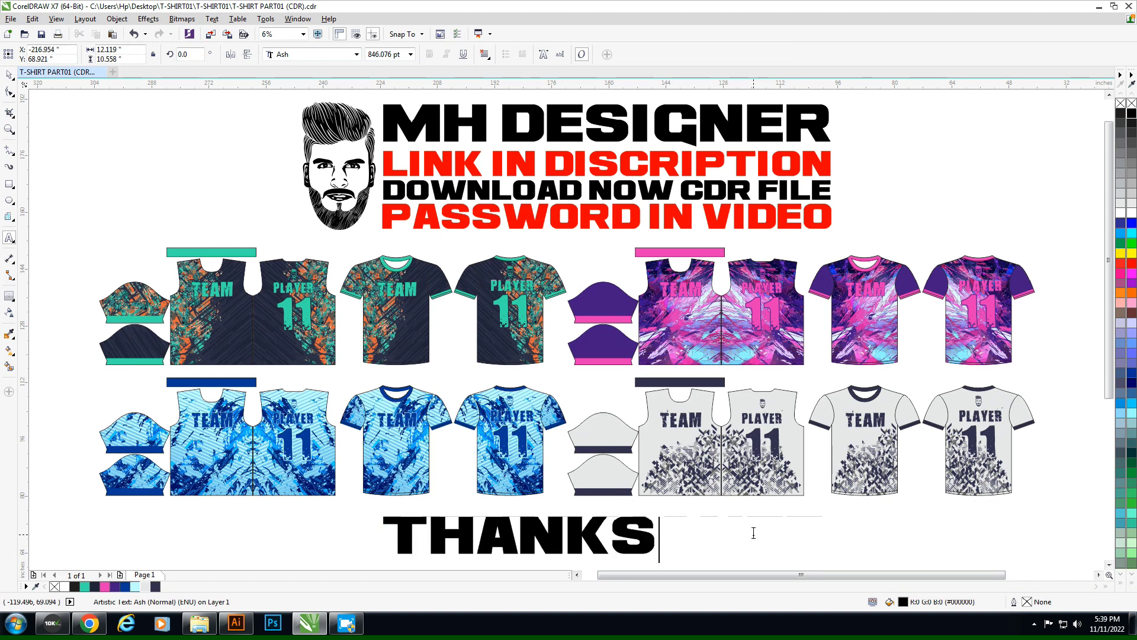
{"action": "type", "text": " FOR WAT"}
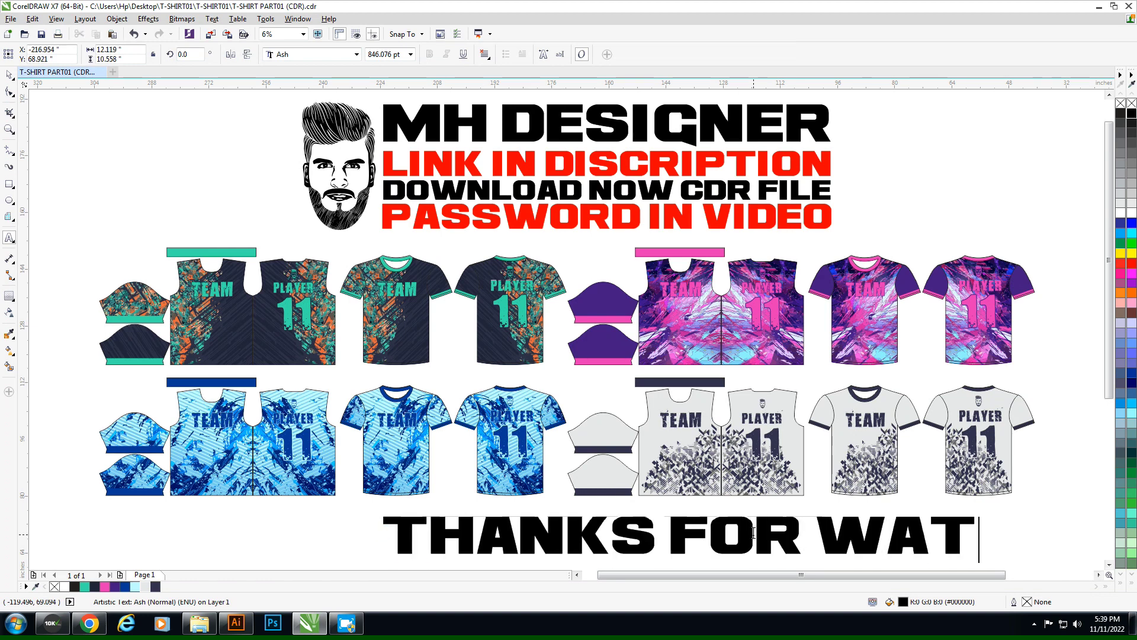
{"action": "type", "text": "CHINN"}
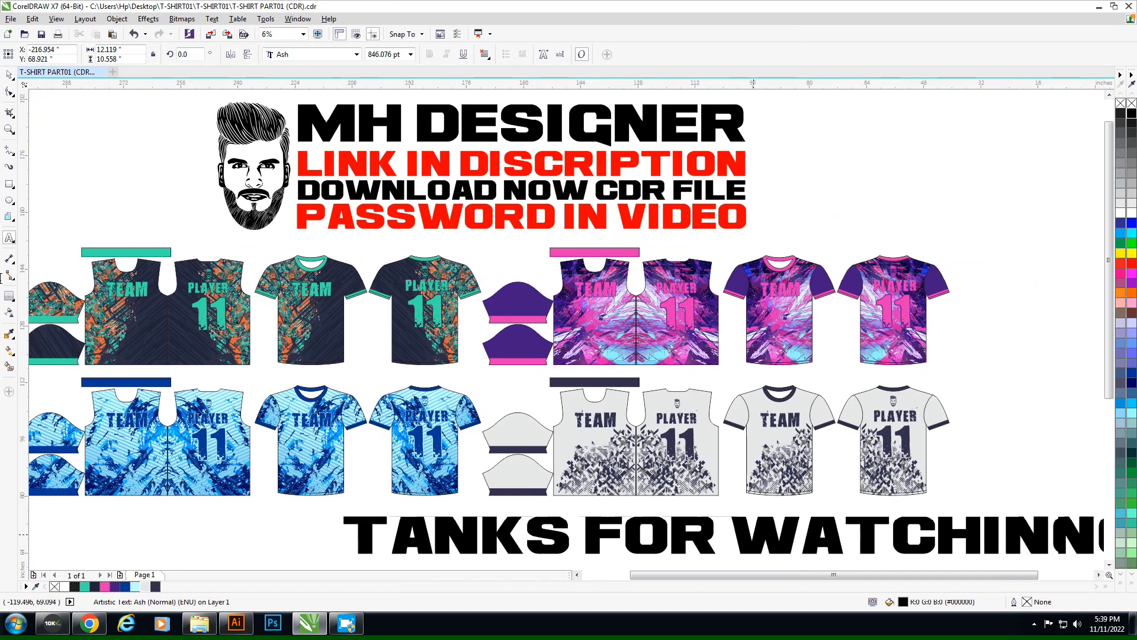
{"action": "key", "text": "BackSpace"}
{"action": "type", "text": "G"}
{"action": "left_click", "coordinate": [311, 158], "text": "shift"}
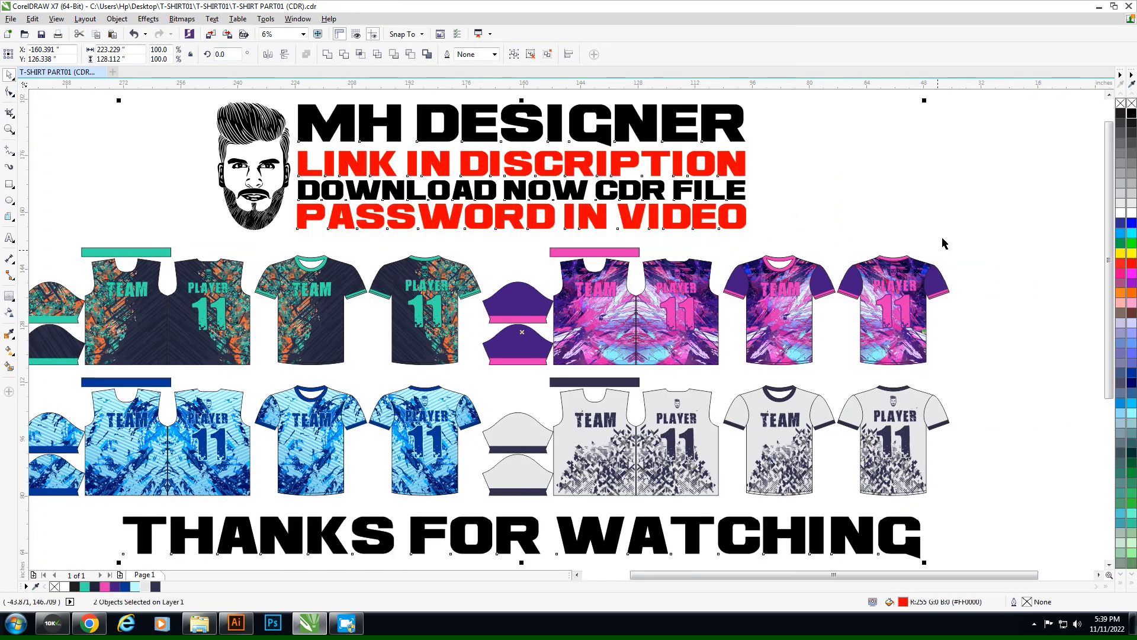
{"action": "left_click", "coordinate": [939, 218]}
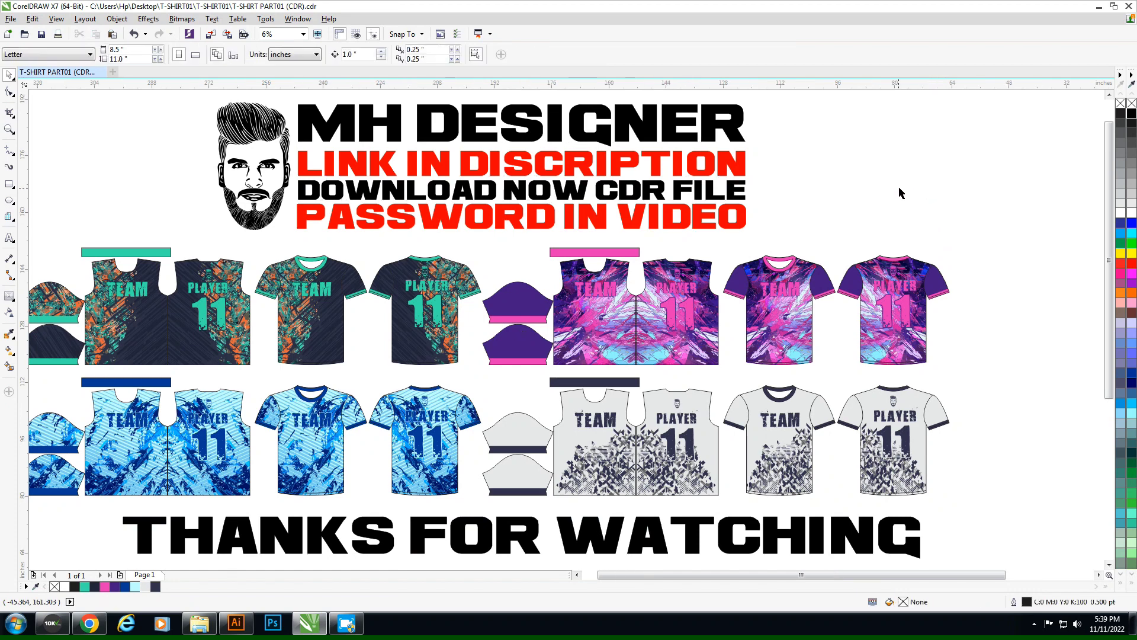